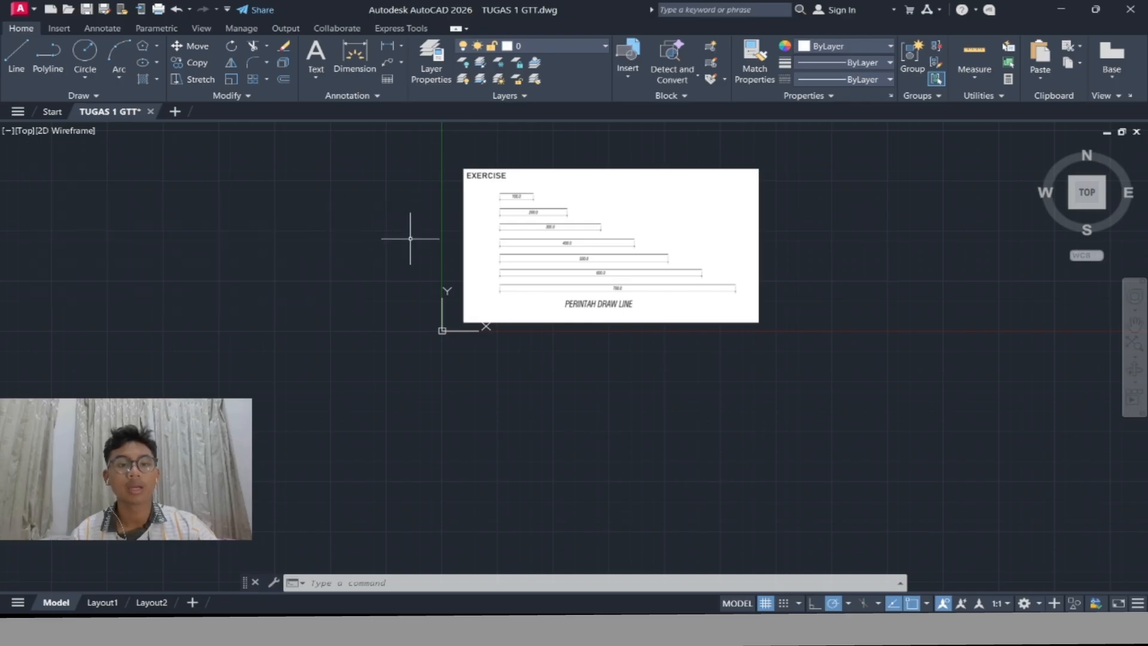
Draw a horizontal line 100 units long just below the line exercise image, starting under the left ends of its lines
left_click(15, 63)
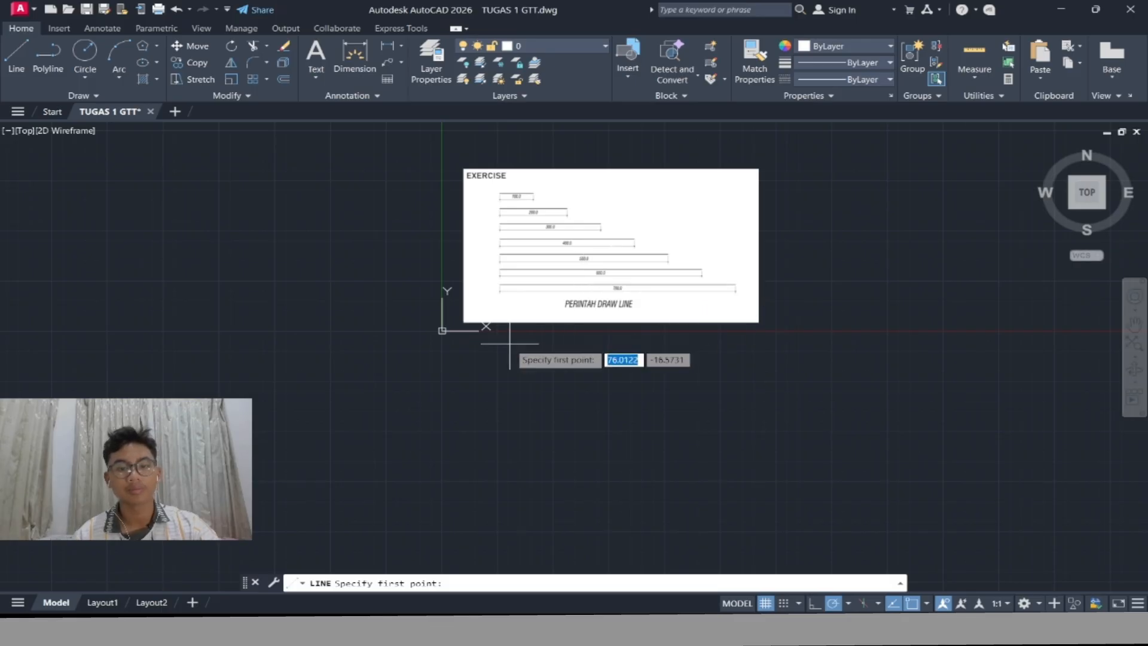
scroll(507, 345, "up", 2)
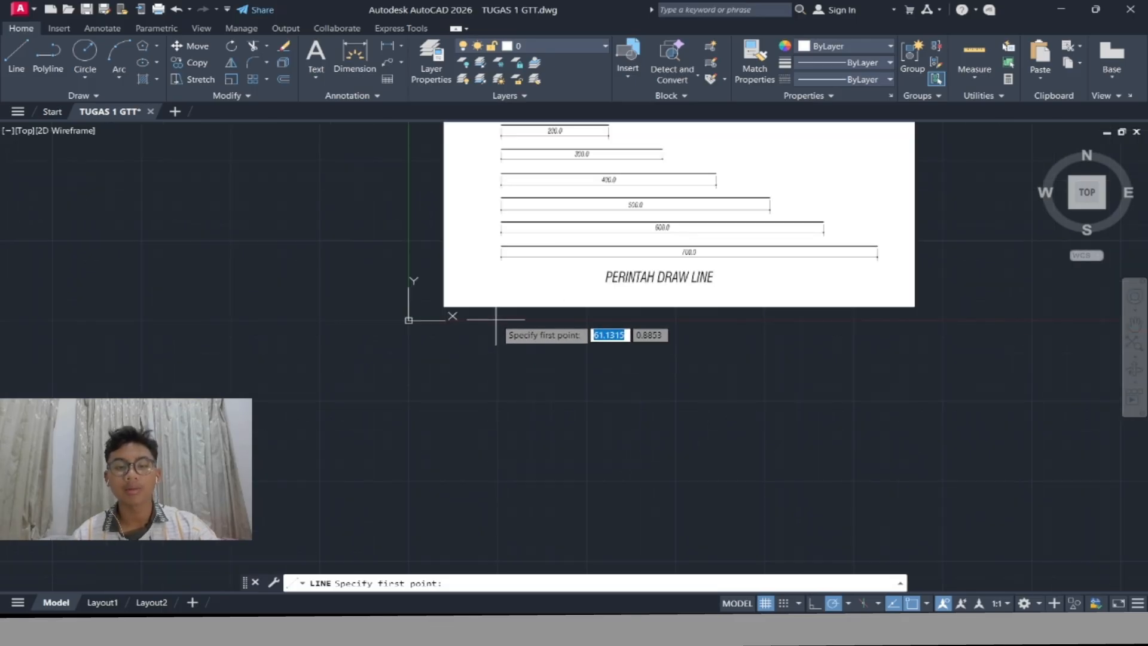
left_click(501, 345)
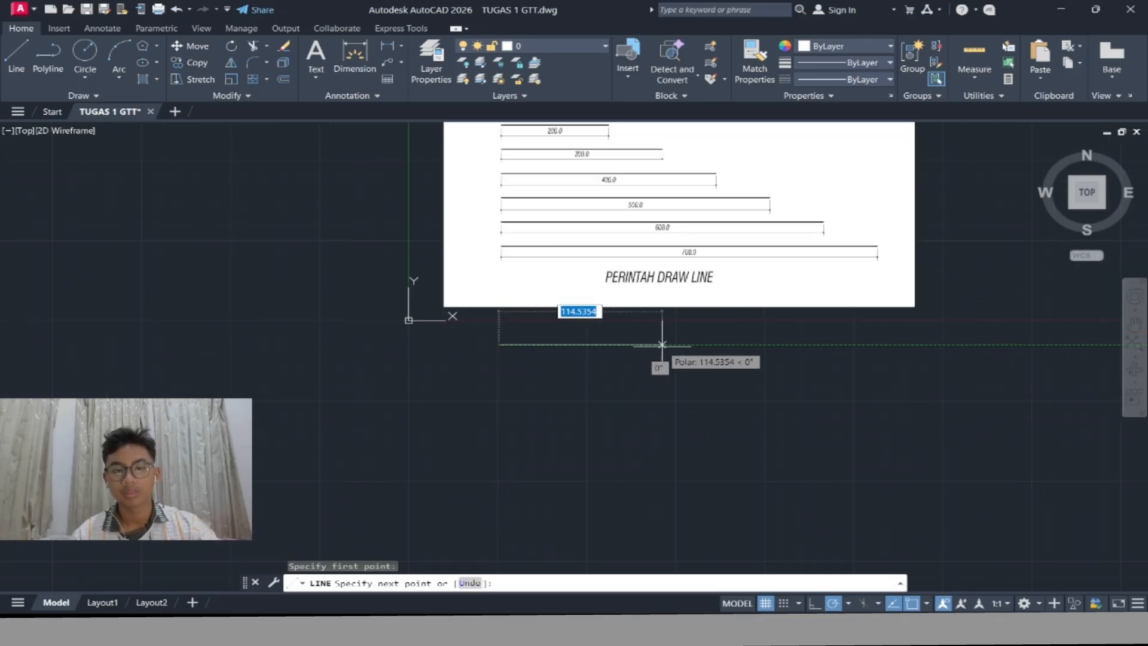
scroll(648, 349, "down", 4)
scroll(648, 335, "up", 8)
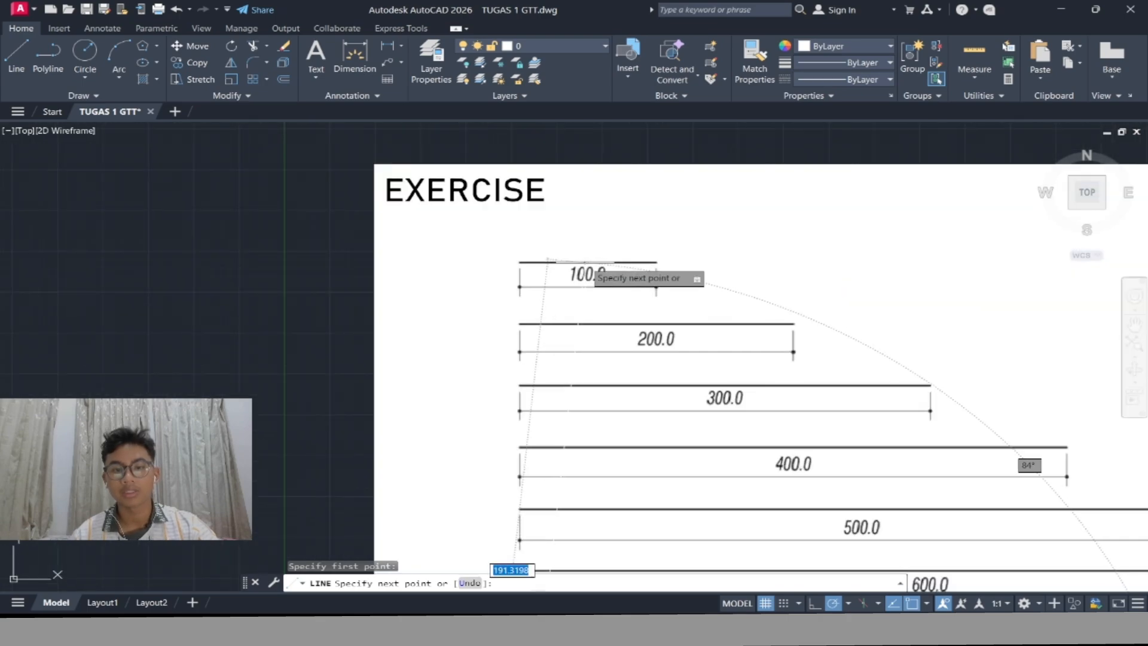
scroll(681, 445, "down", 8)
scroll(682, 445, "up", 8)
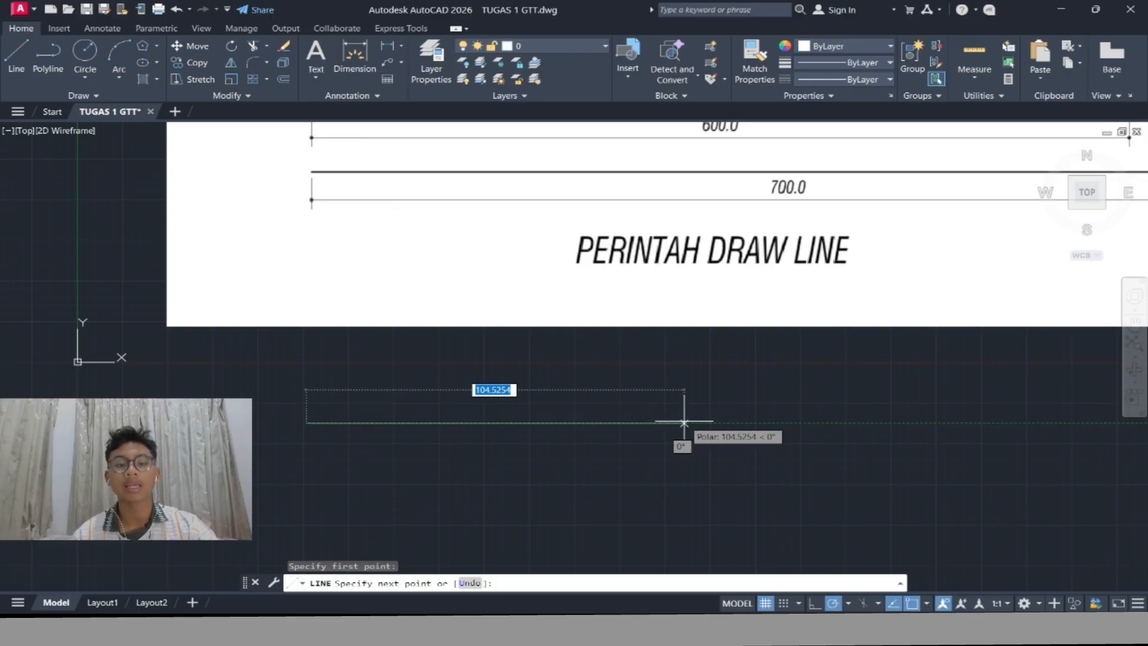
scroll(681, 418, "down", 2)
scroll(679, 417, "down", 2)
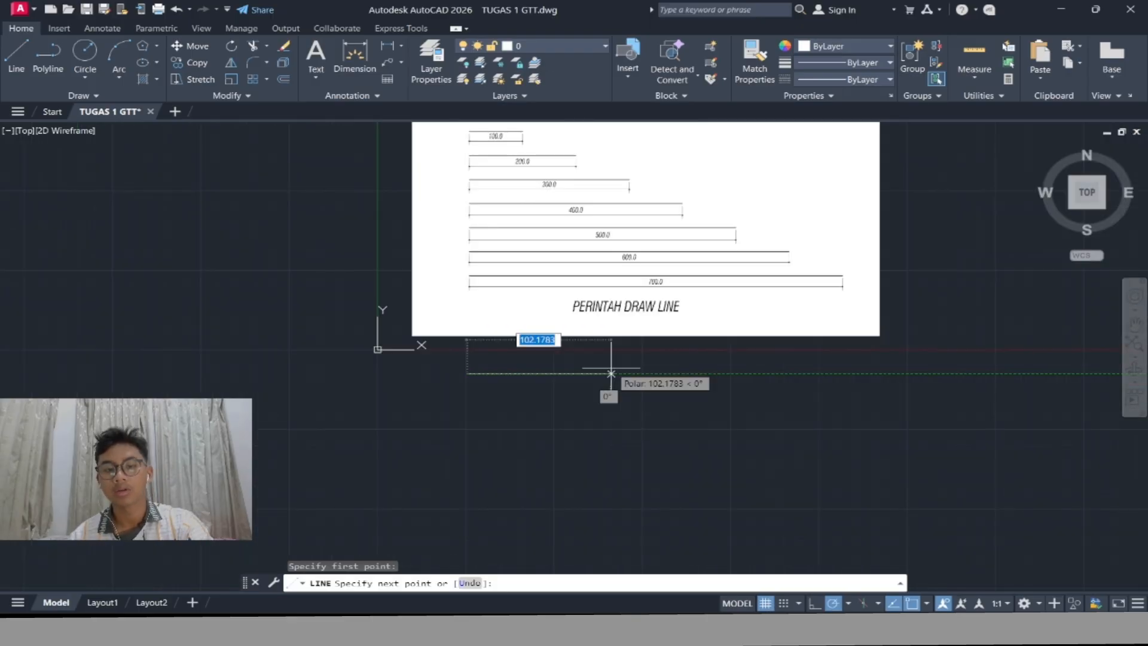
type("100")
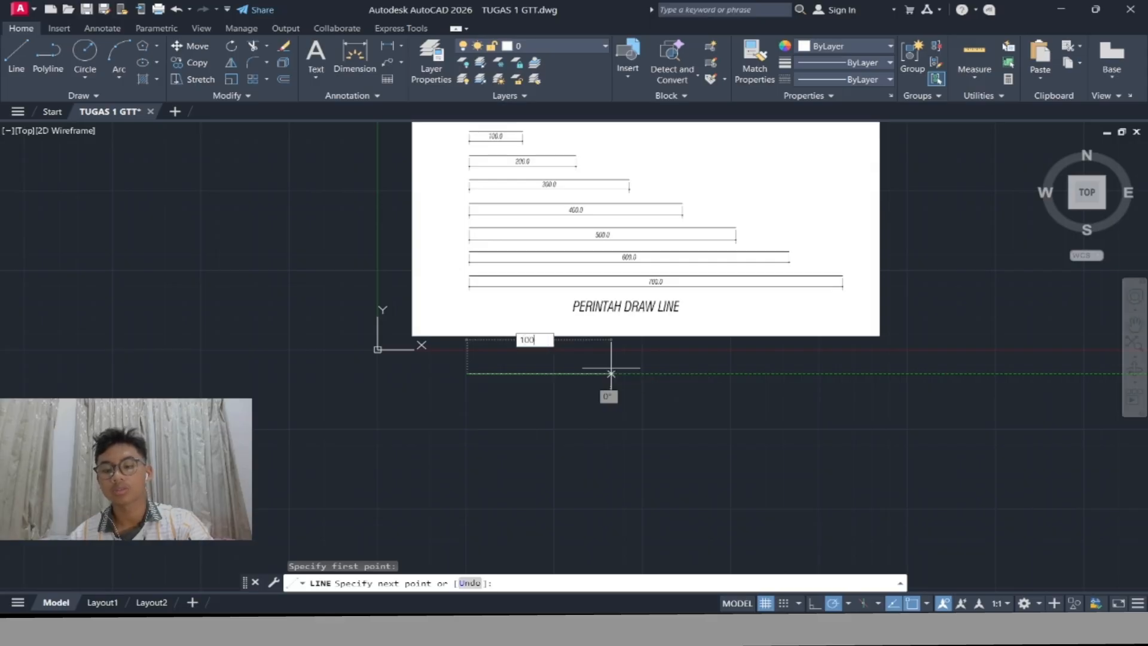
key("Return")
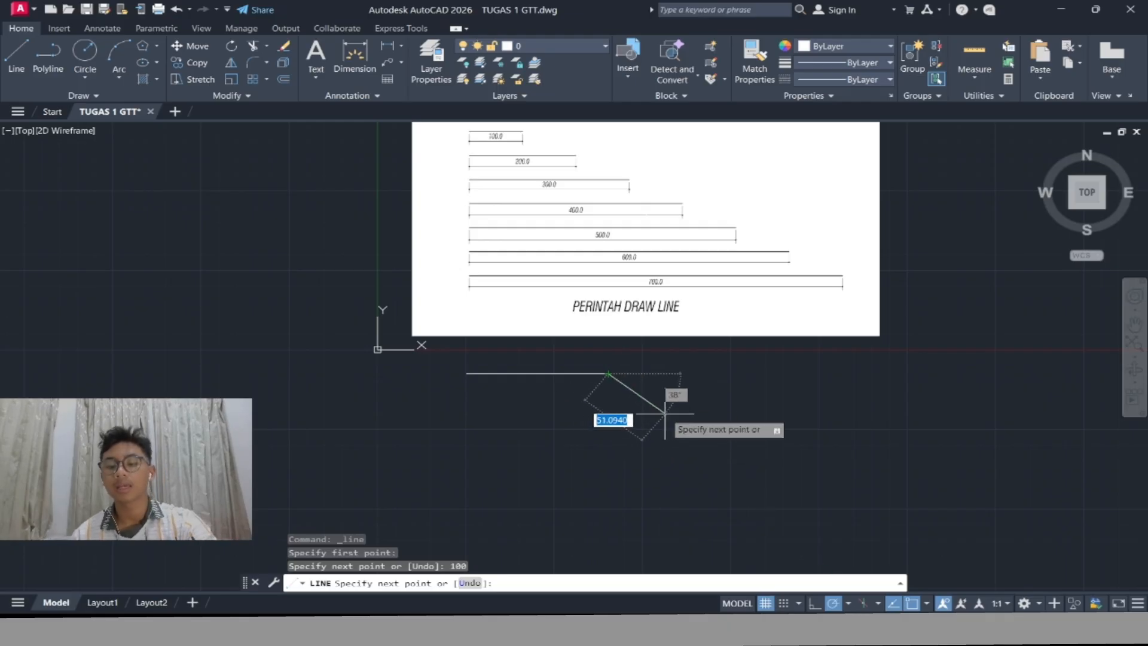
key("Return")
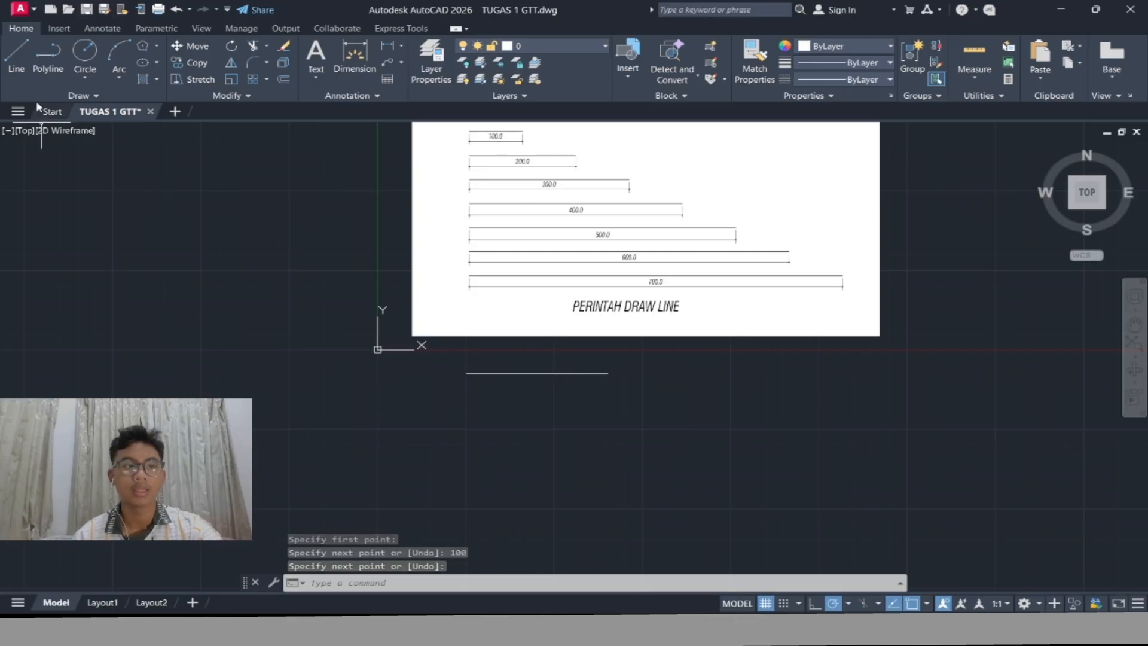
Draw a 200-unit horizontal line below the 100-unit line, with its start aligned to that line's left end
left_click(18, 53)
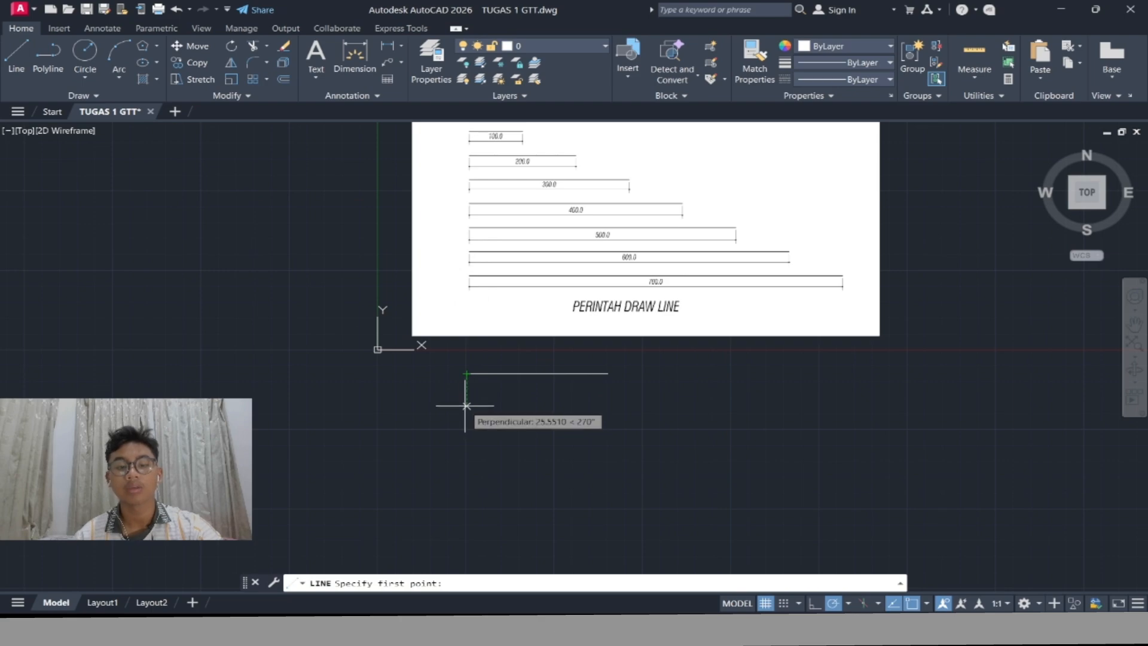
left_click(467, 406)
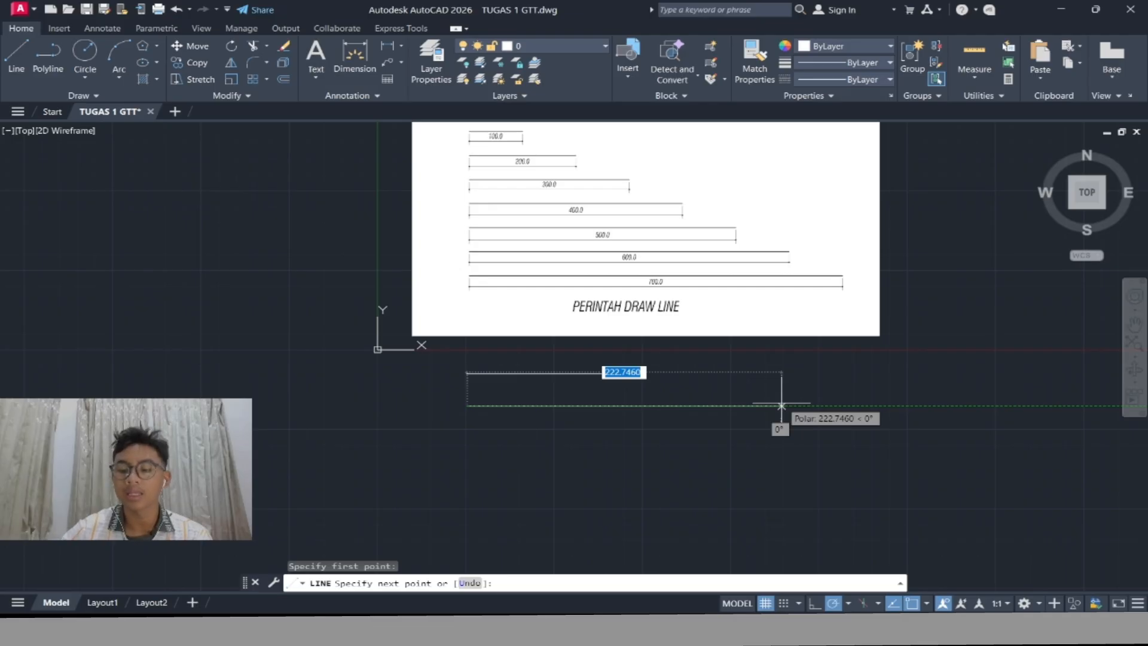
type("200")
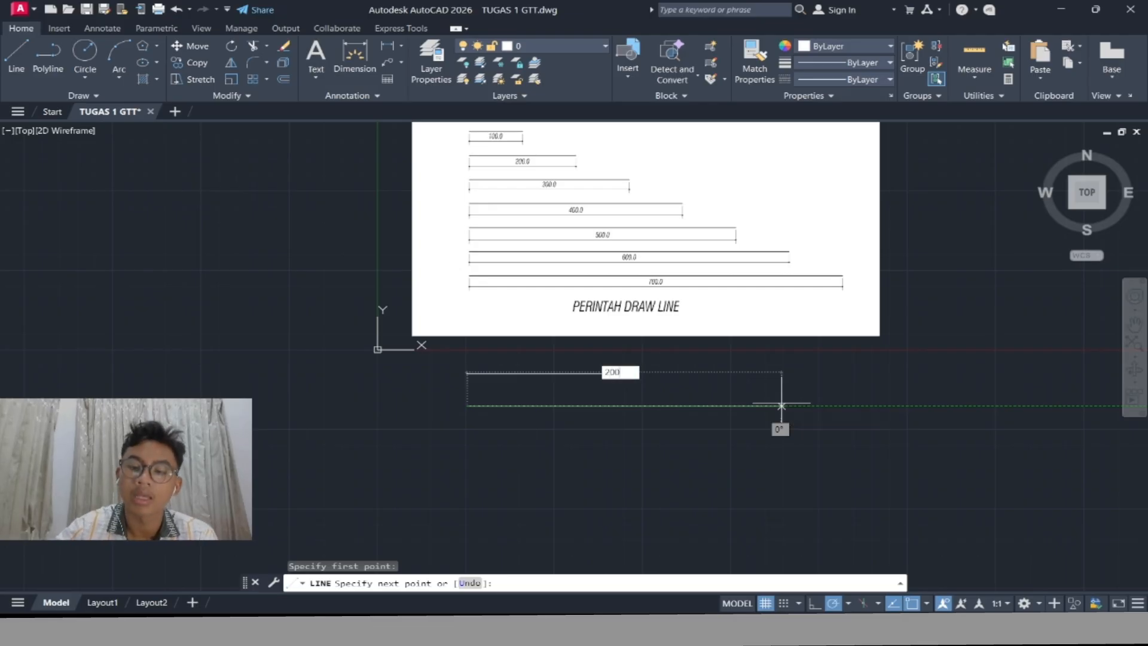
key("Return")
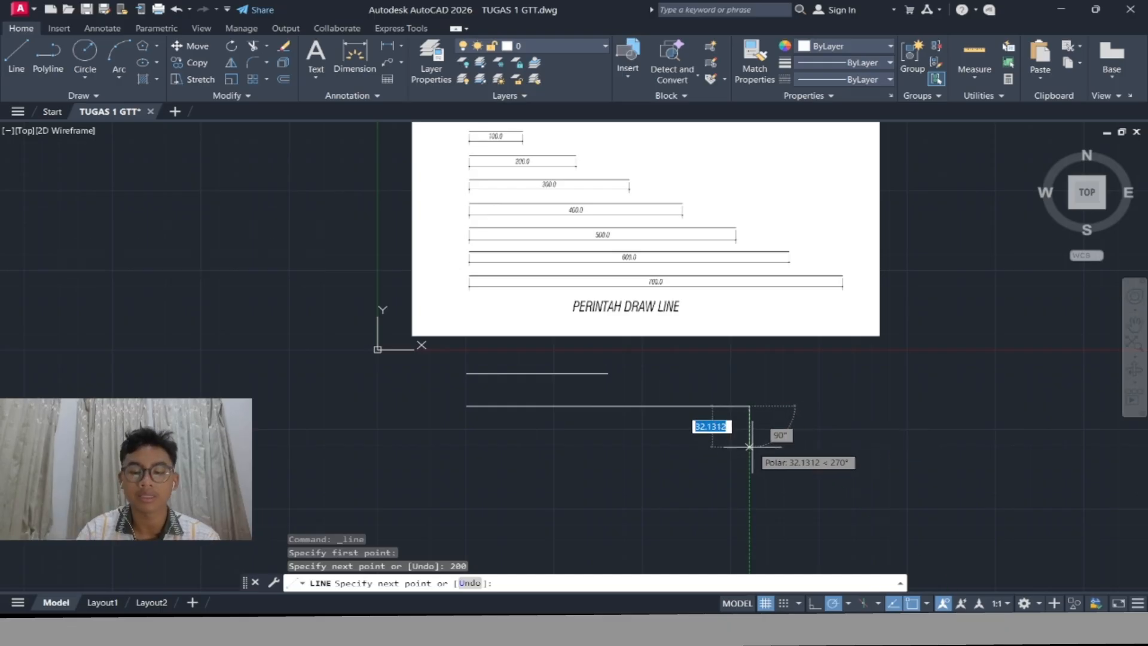
key("Return")
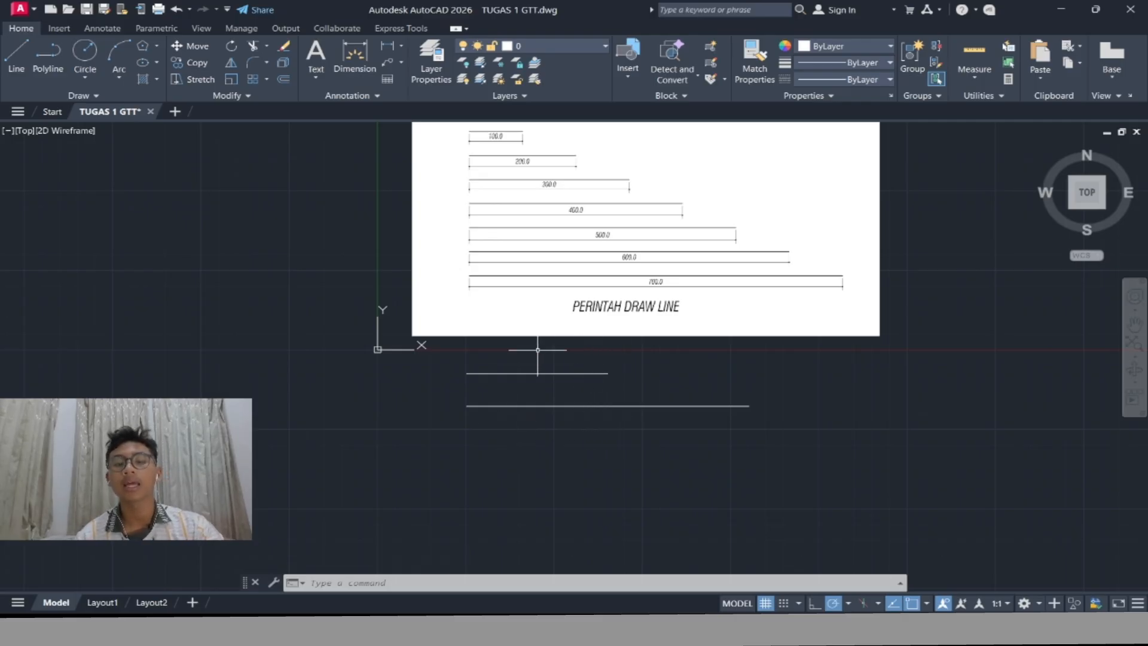
Draw a 300-unit horizontal line below the 200-unit line, left-aligned with the lines above
scroll(568, 392, "down", 2)
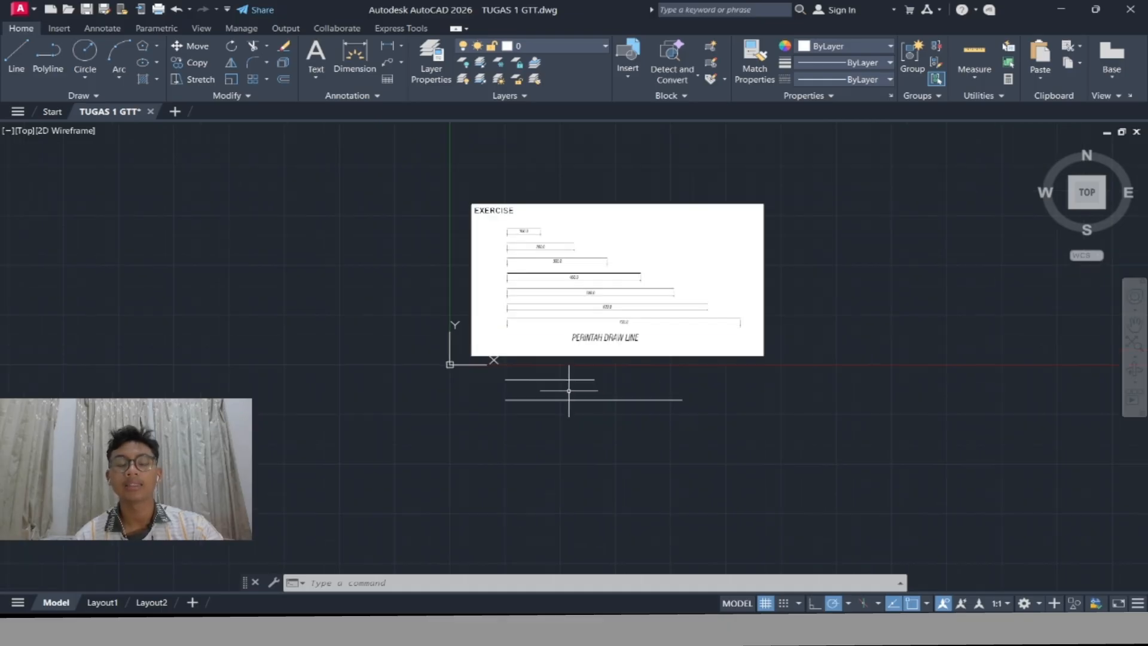
middle_click_drag(566, 390, 551, 320)
scroll(499, 350, "up", 2)
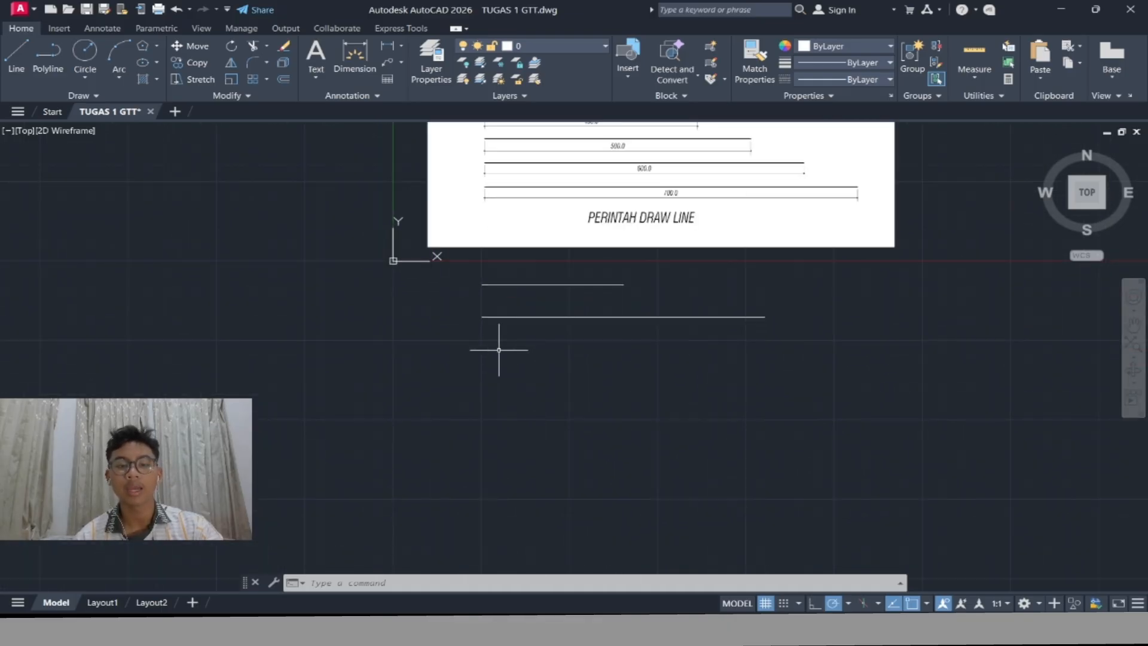
type("L")
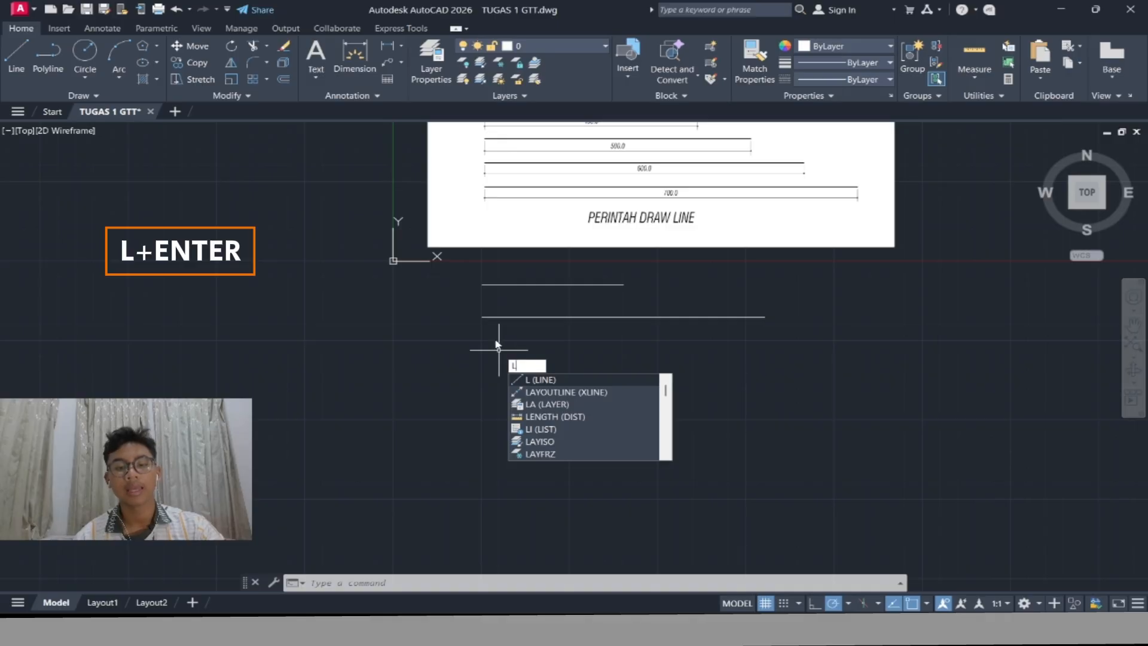
key("Return")
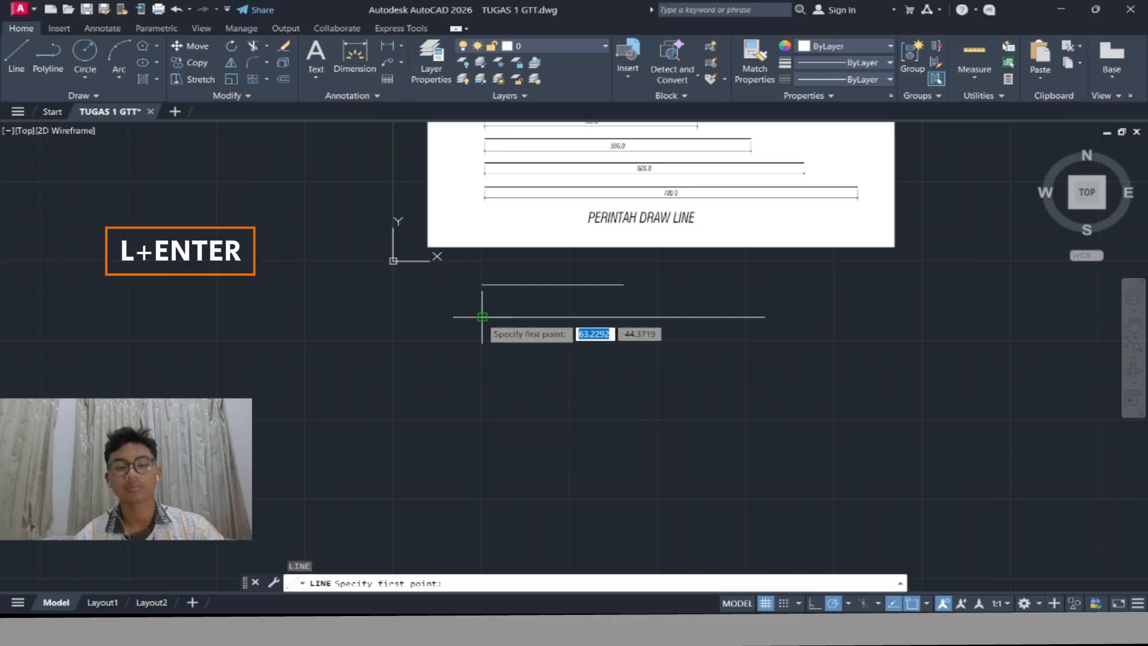
left_click(482, 355)
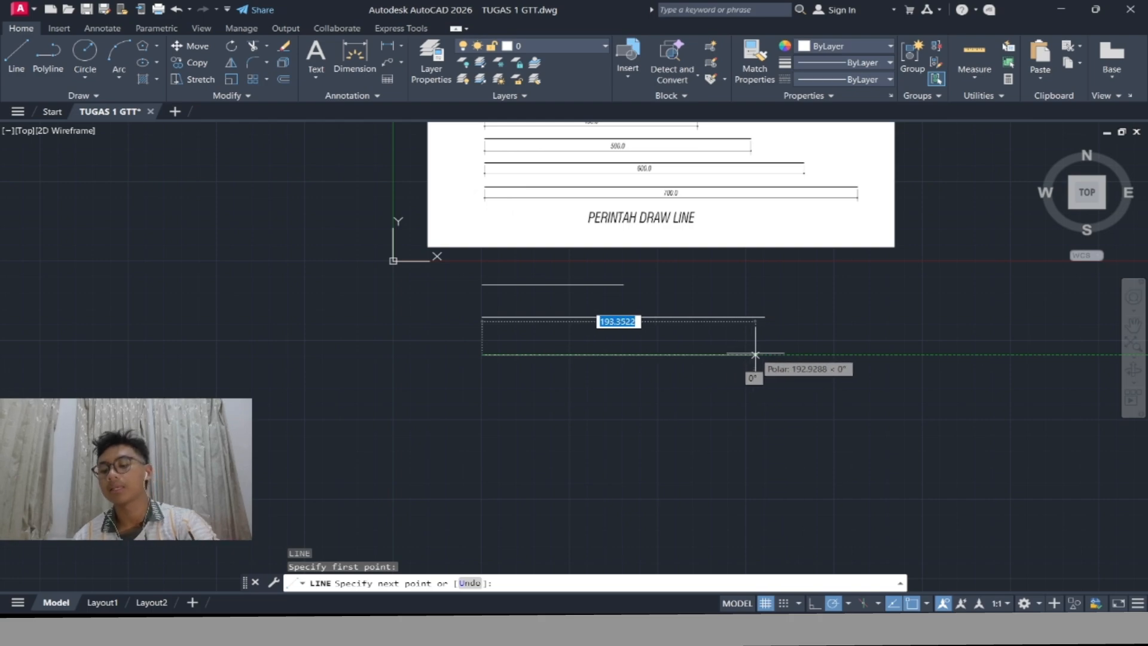
type("300")
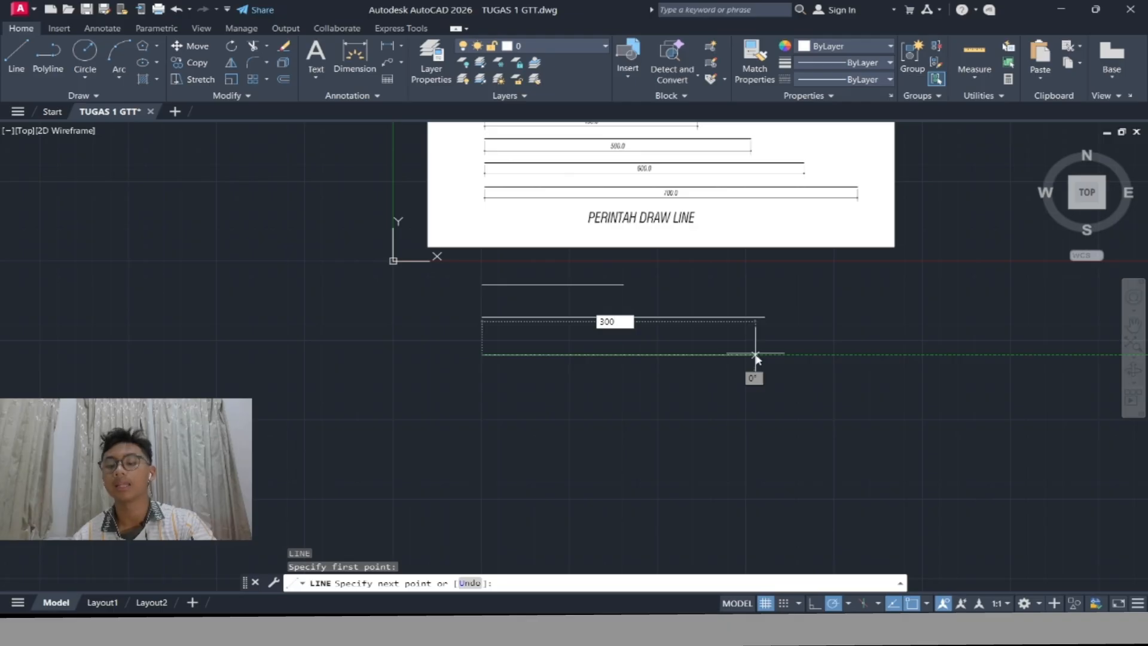
key("Return")
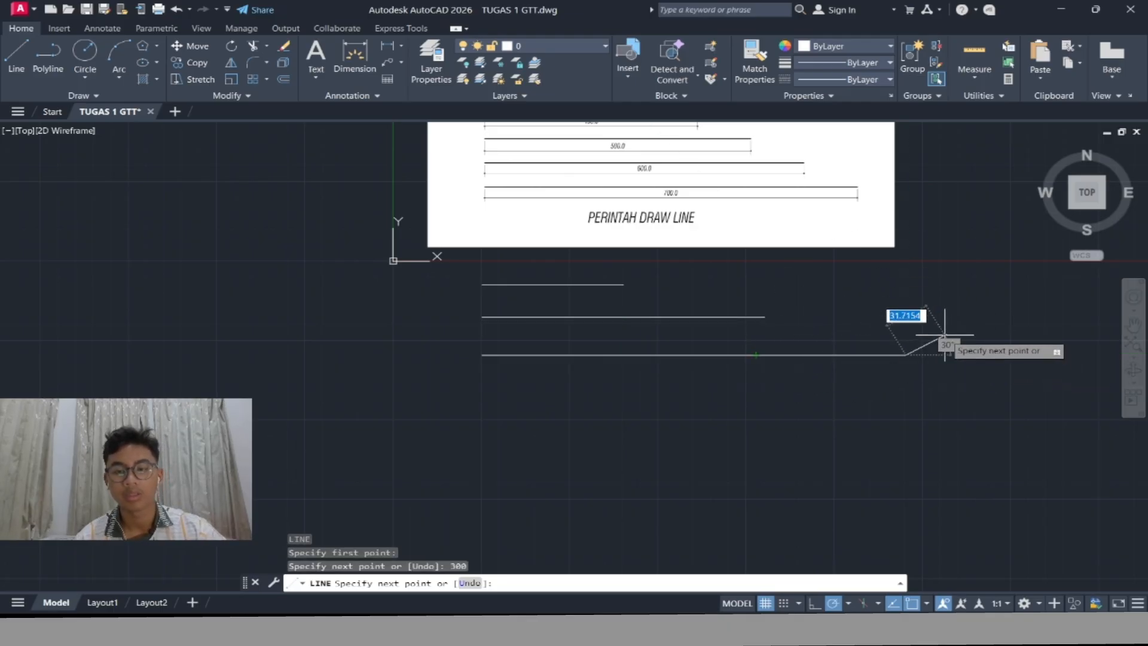
key("Escape")
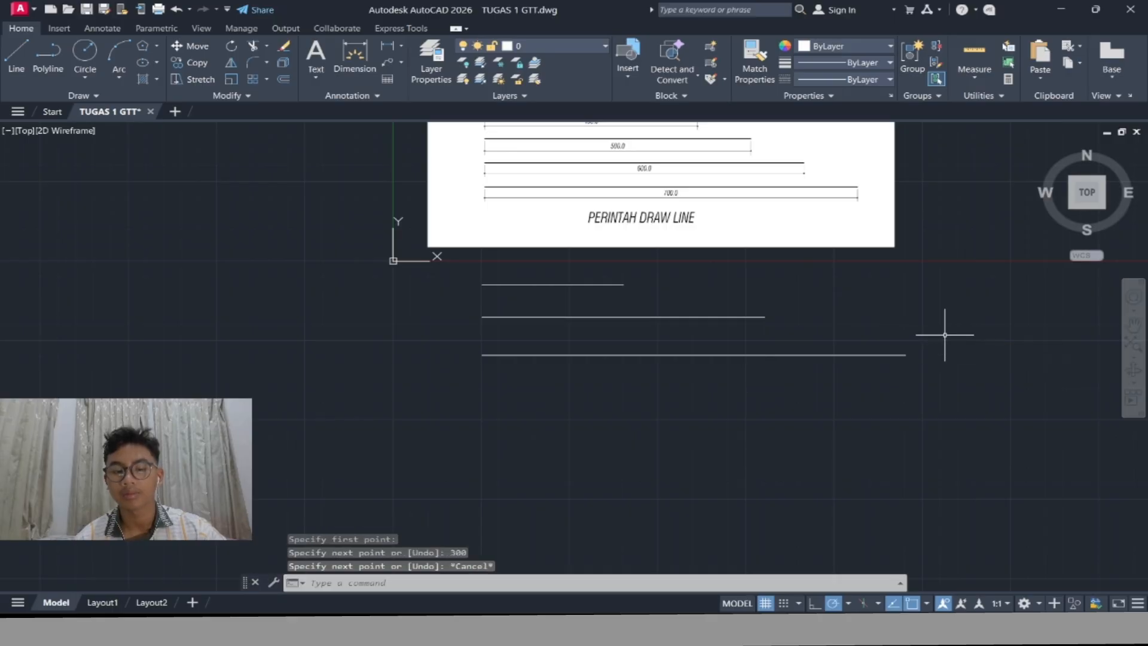
Draw a 400-unit horizontal line below the 300-unit line, left-aligned with the lines above
scroll(761, 389, "down", 2)
scroll(741, 391, "up", 4)
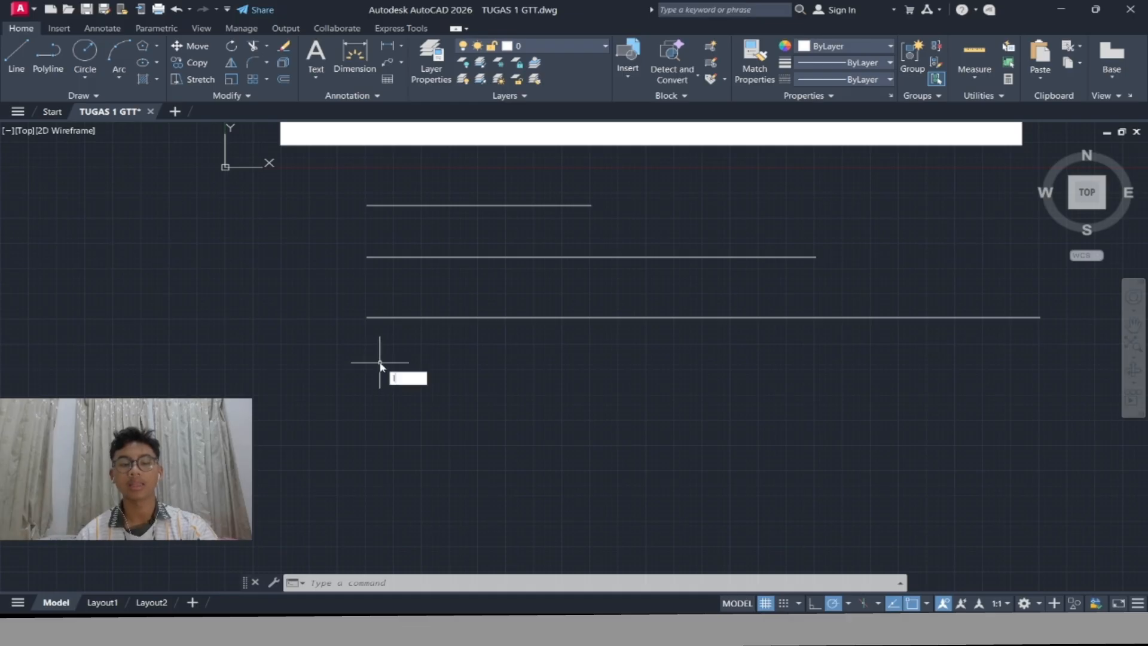
type("L")
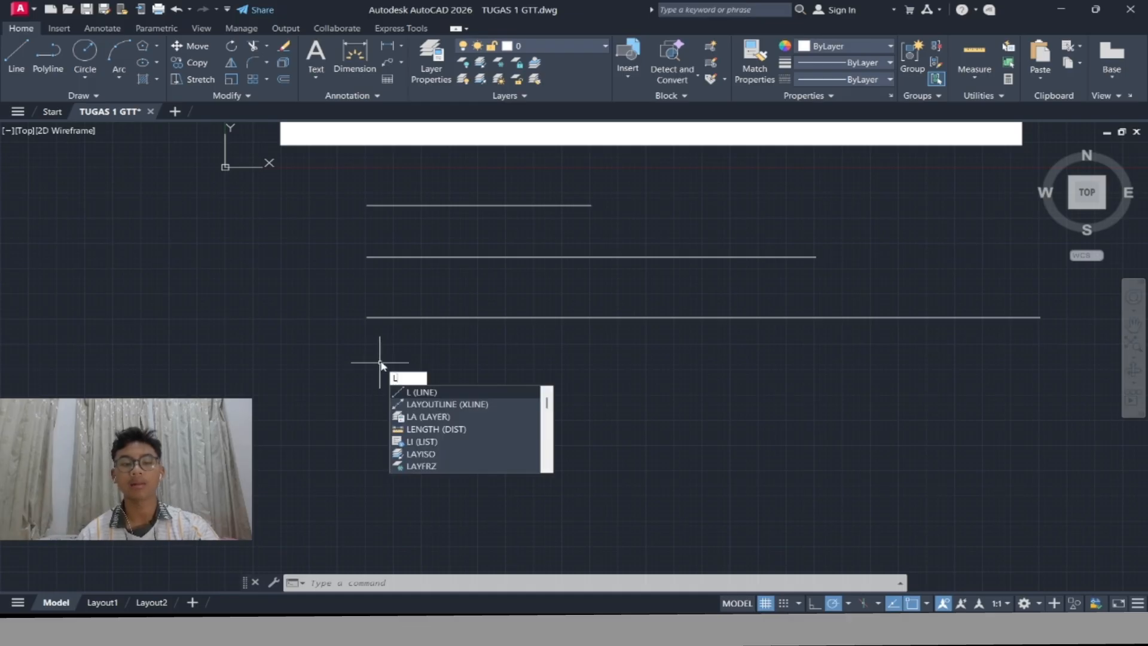
left_click(412, 392)
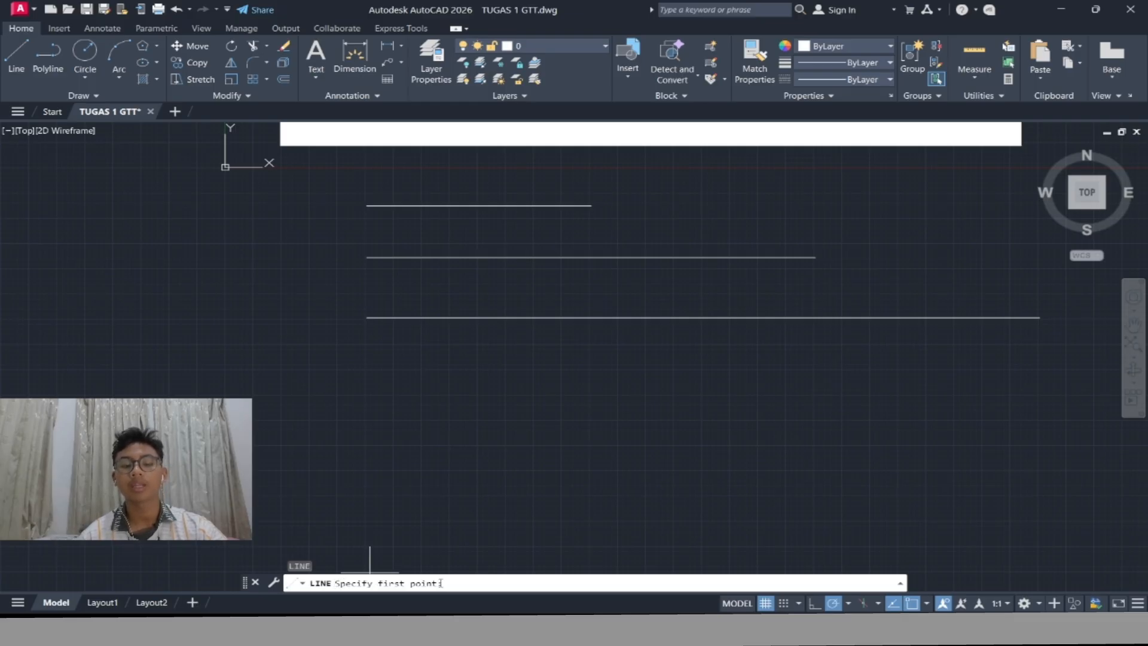
left_click(366, 367)
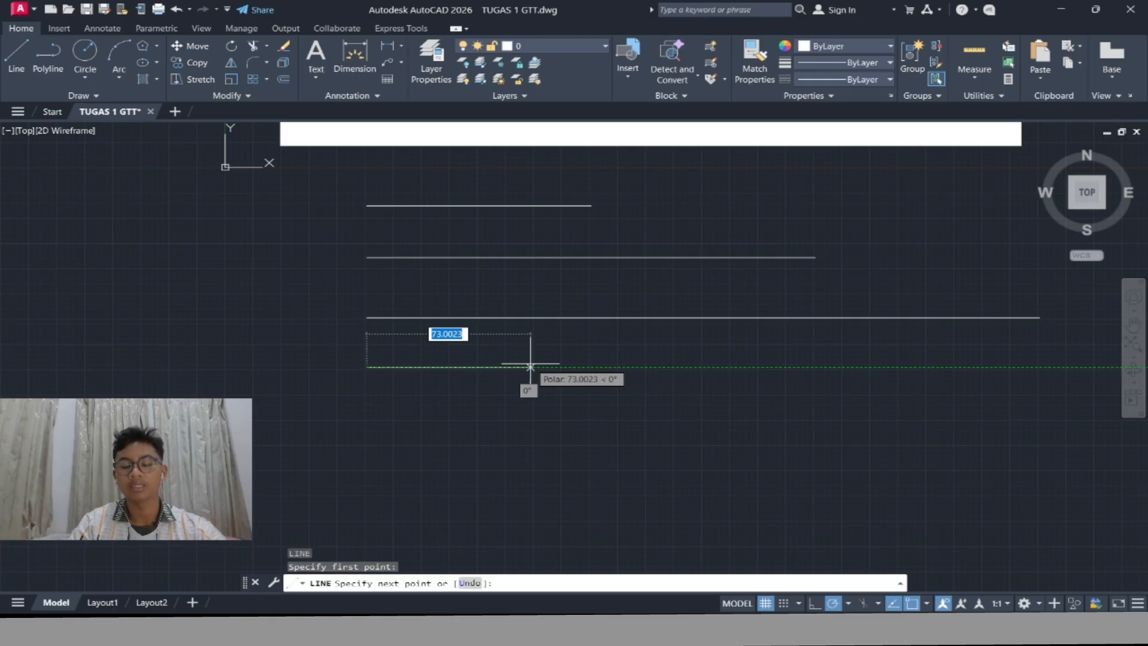
type("400")
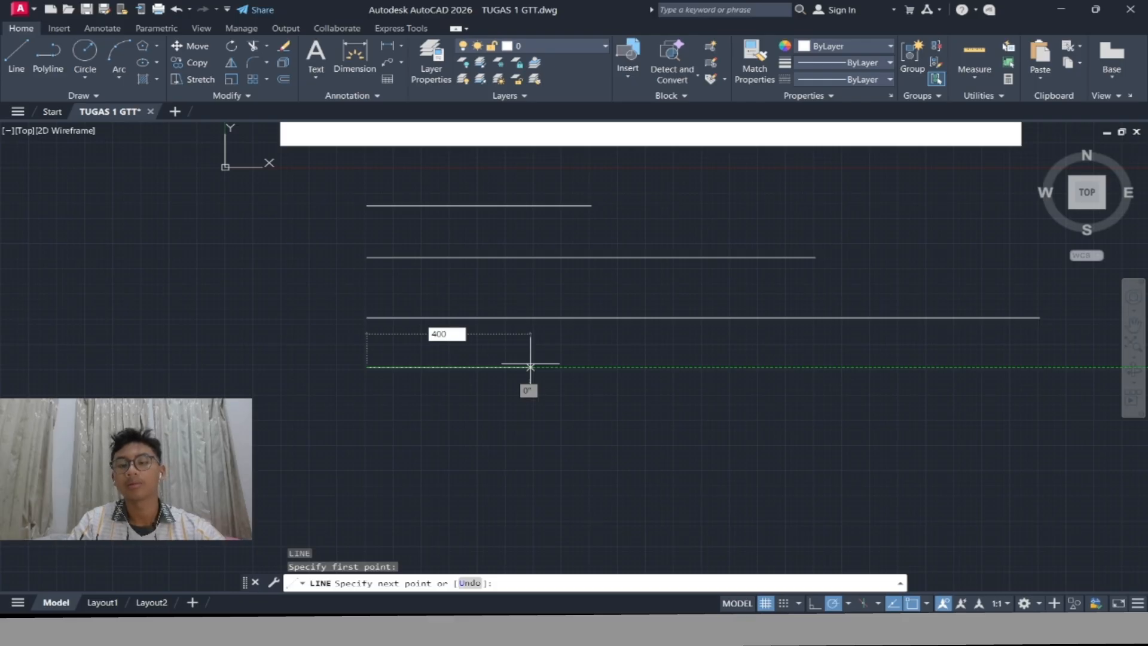
key("Return")
scroll(526, 372, "down", 2)
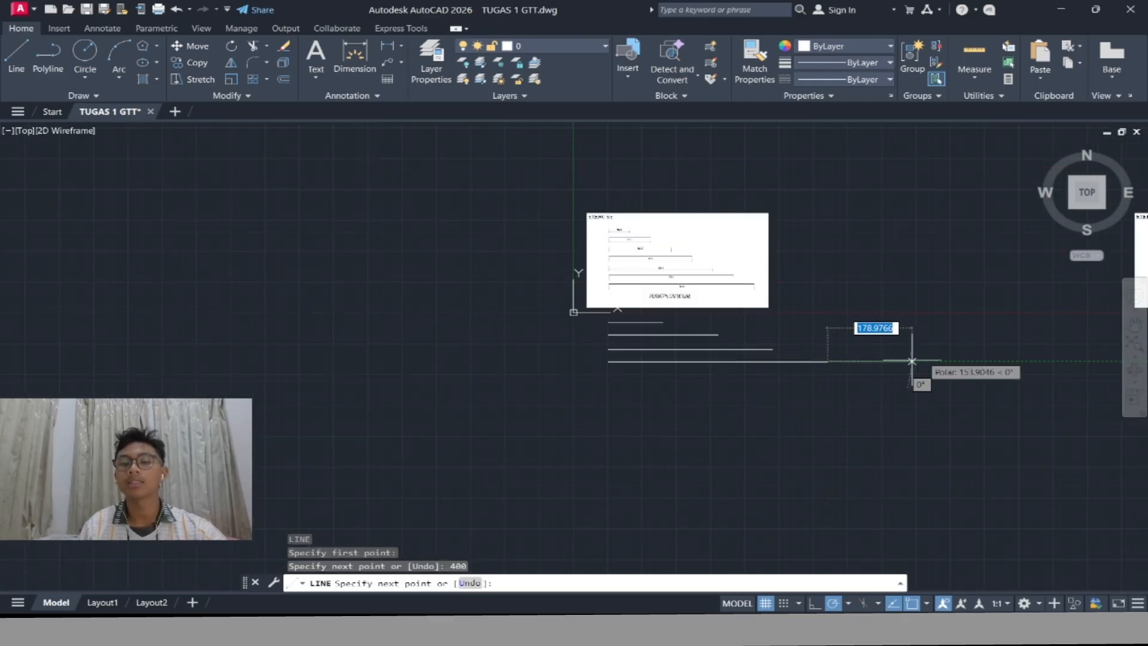
scroll(957, 343, "up", 3)
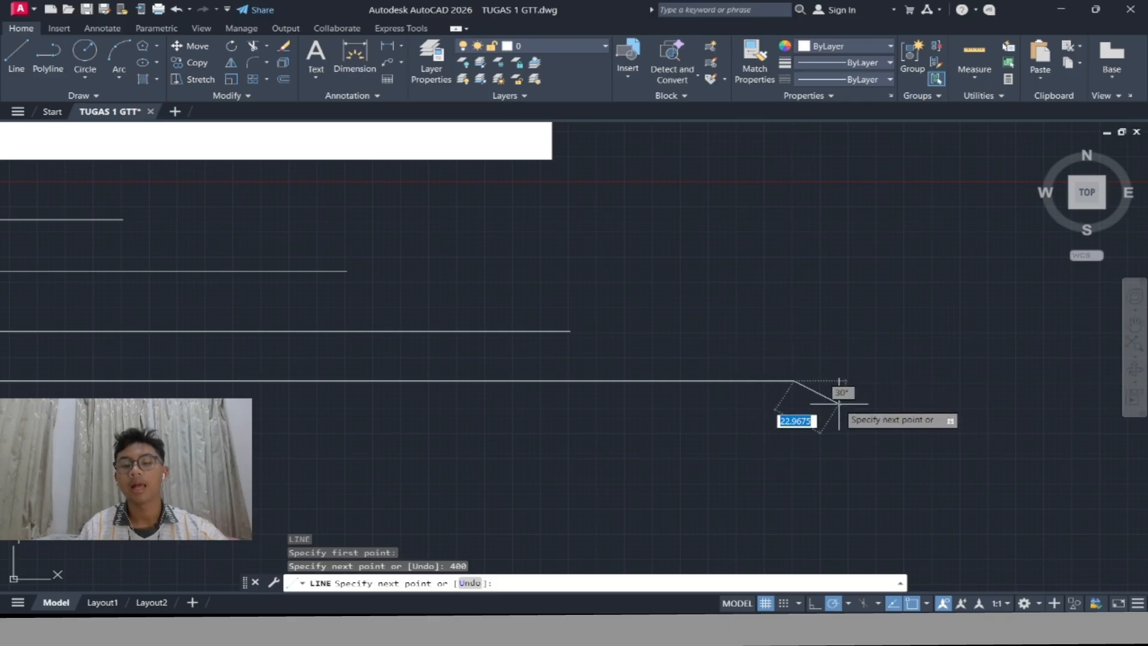
scroll(794, 437, "down", 5)
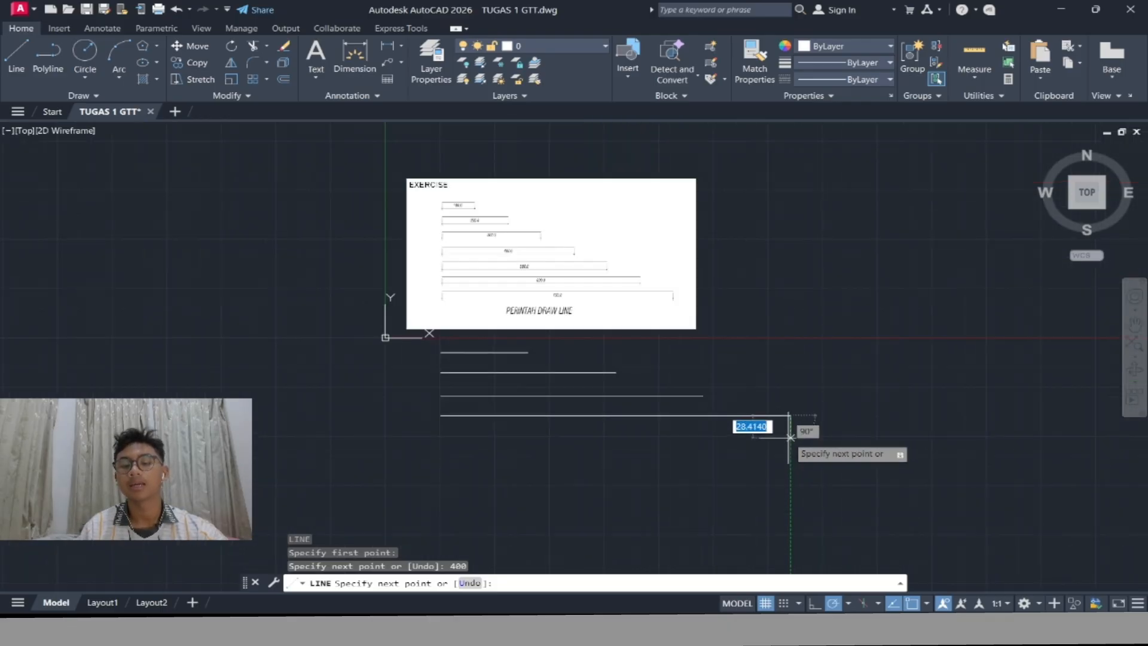
scroll(792, 437, "up", 3)
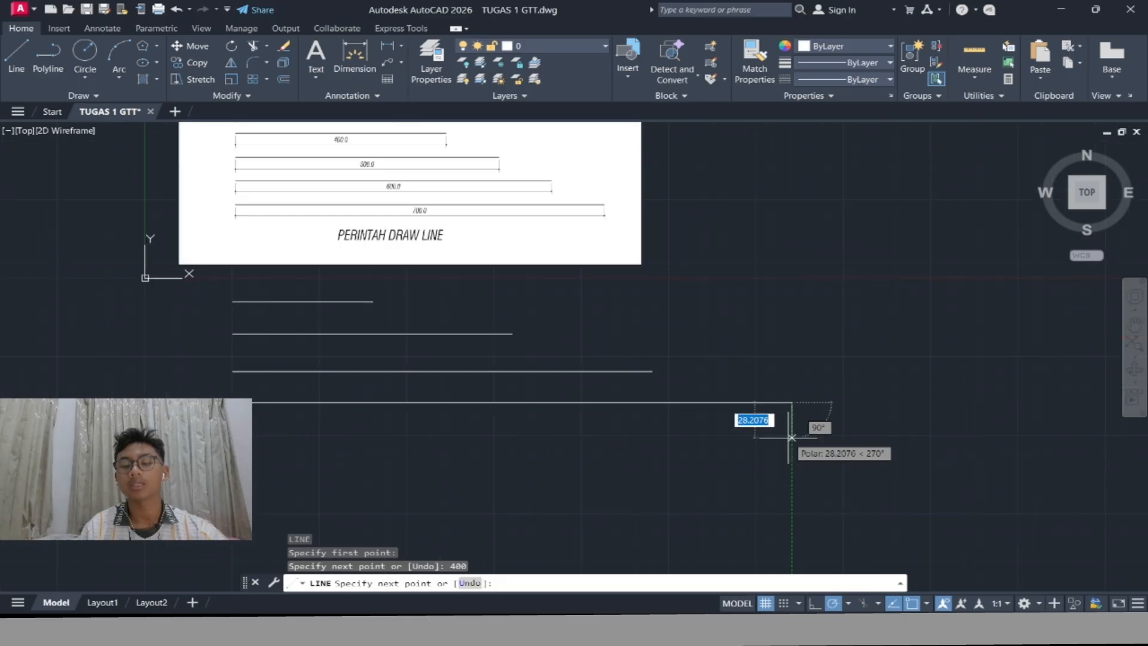
key("Return")
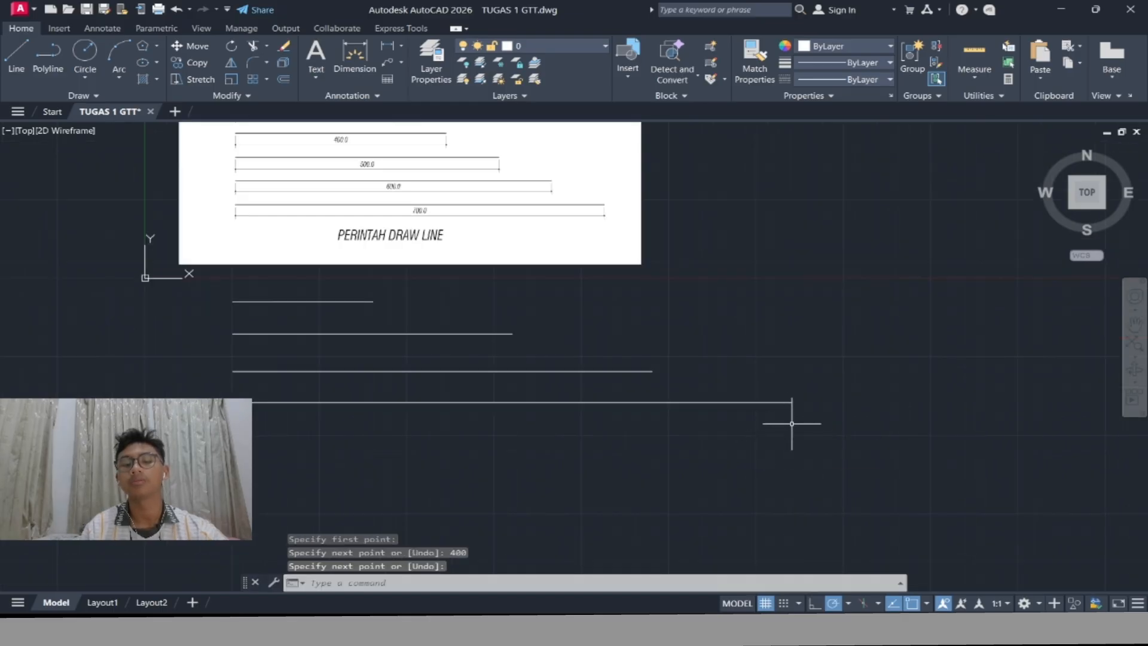
Examine the polyline exercise image and the dimensions of its three rectangles, with the empty area below it
scroll(777, 433, "down", 2)
middle_click_drag(746, 441, 392, 434)
scroll(414, 417, "down", 6)
middle_click_drag(423, 398, 376, 397)
scroll(454, 397, "up", 6)
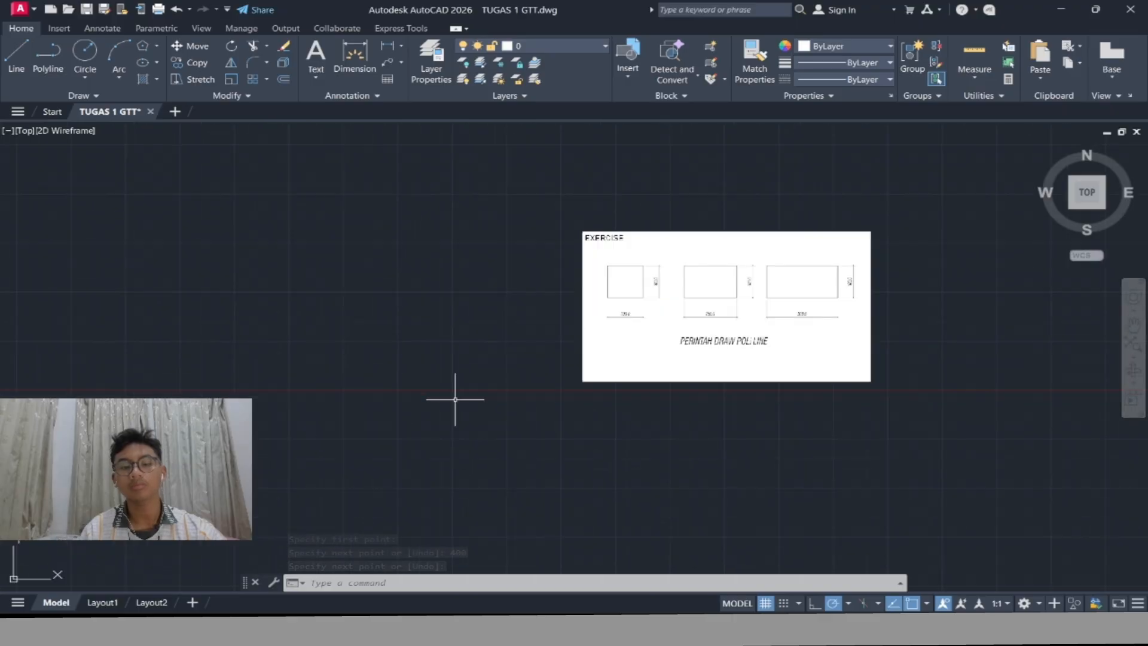
scroll(606, 412, "up", 2)
mouse_move(596, 411)
middle_mouse_down()
mouse_move(392, 466)
mouse_move(389, 449)
middle_mouse_up()
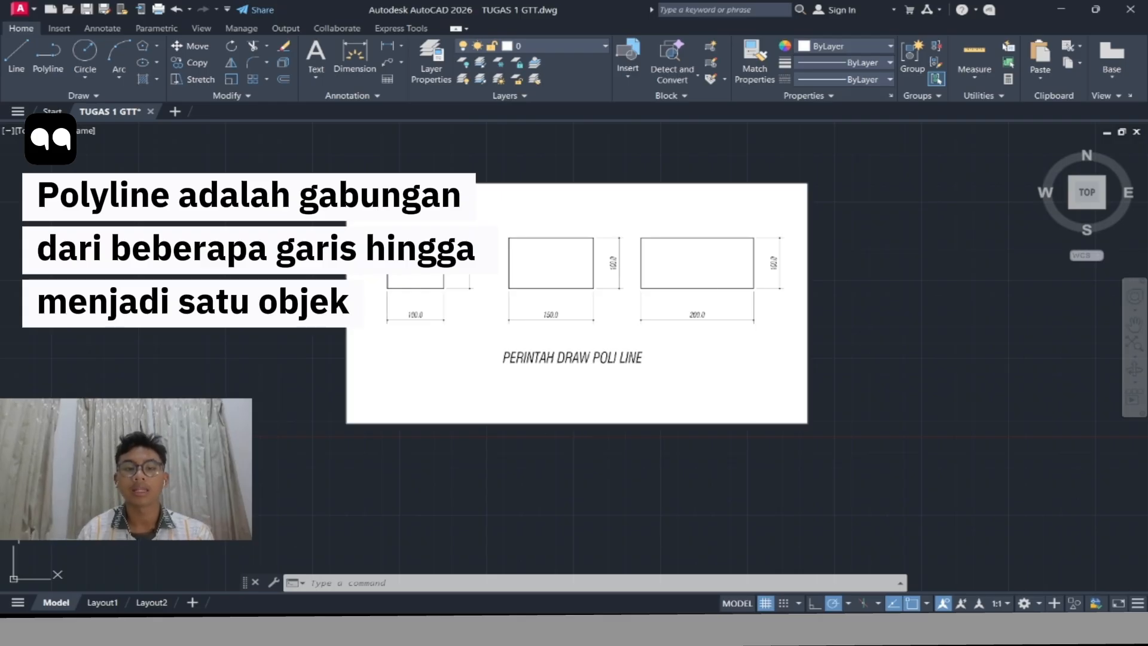
middle_click_drag(476, 489, 515, 423)
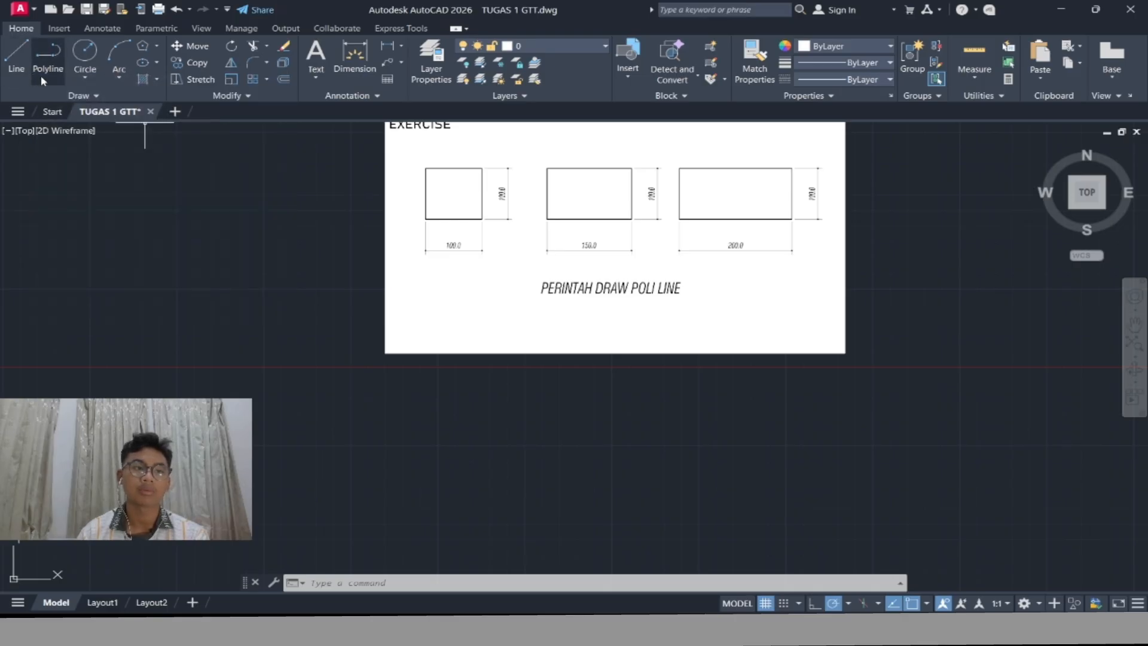
Draw three connected 100-unit polyline segments below the exercise image, running right, down and left from the start point
left_click(48, 74)
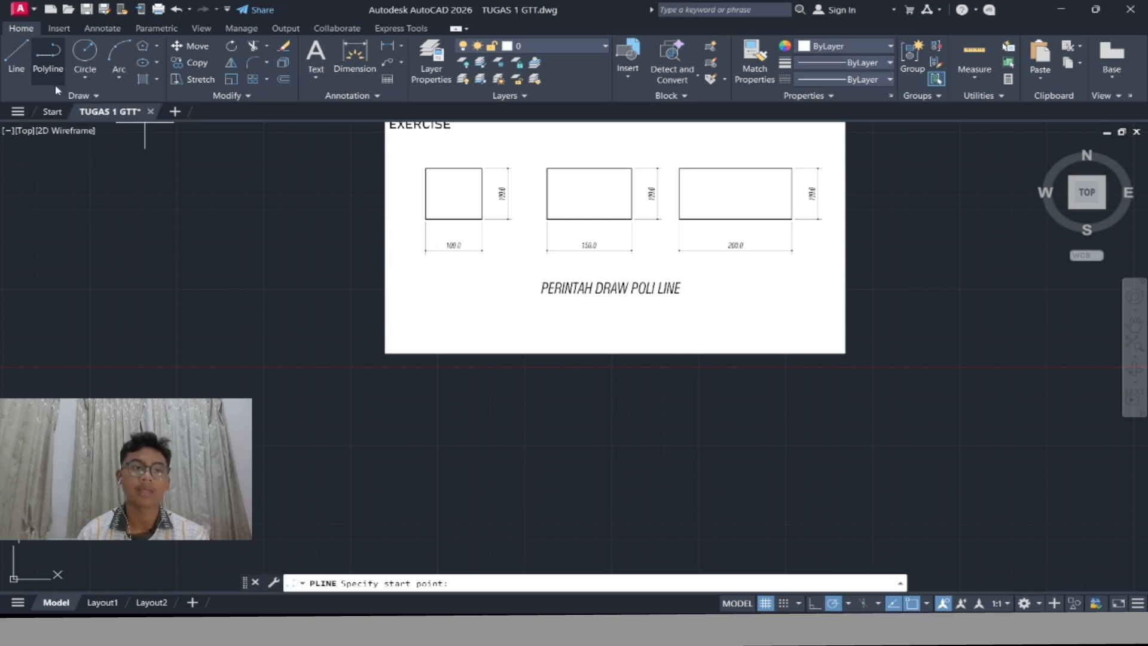
left_click(425, 392)
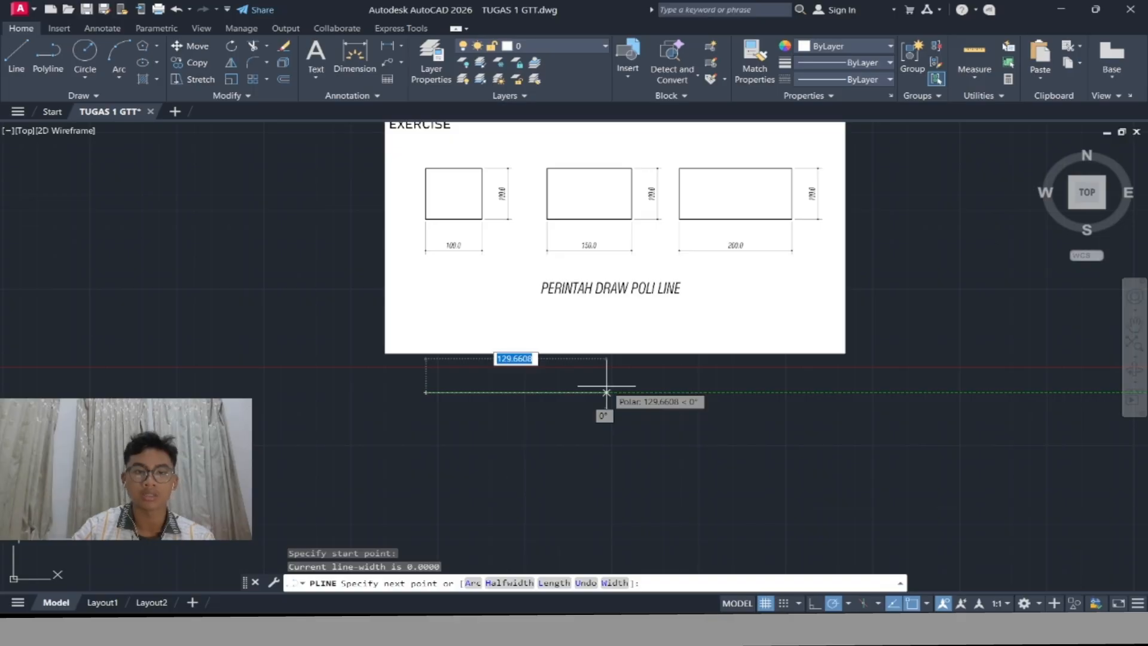
type("100")
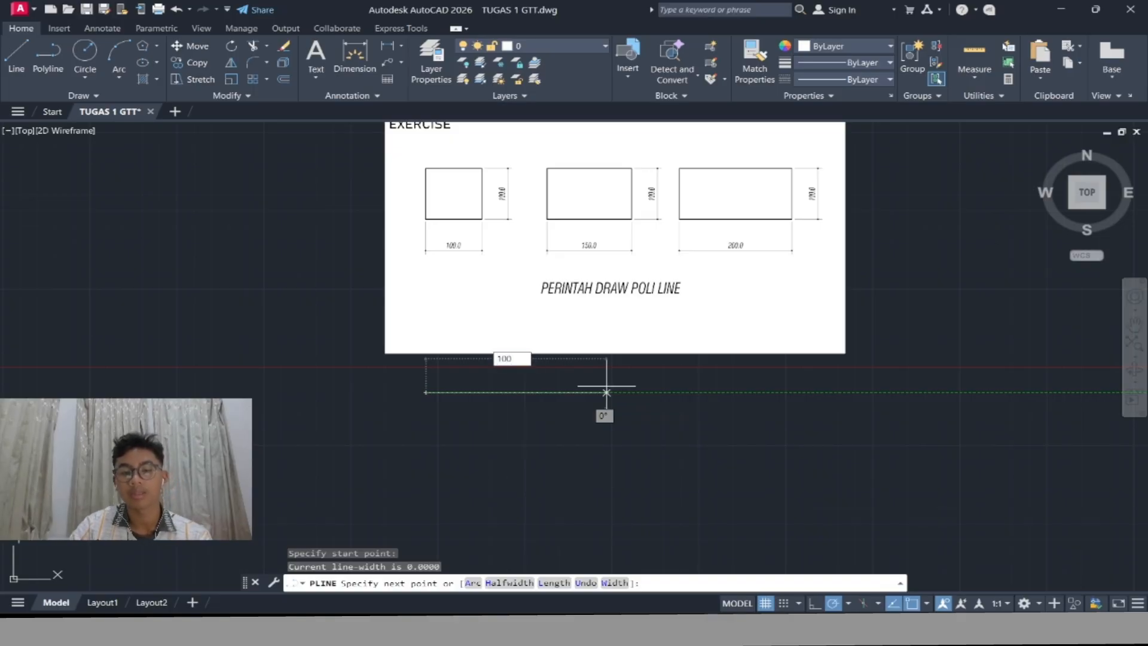
key("Return")
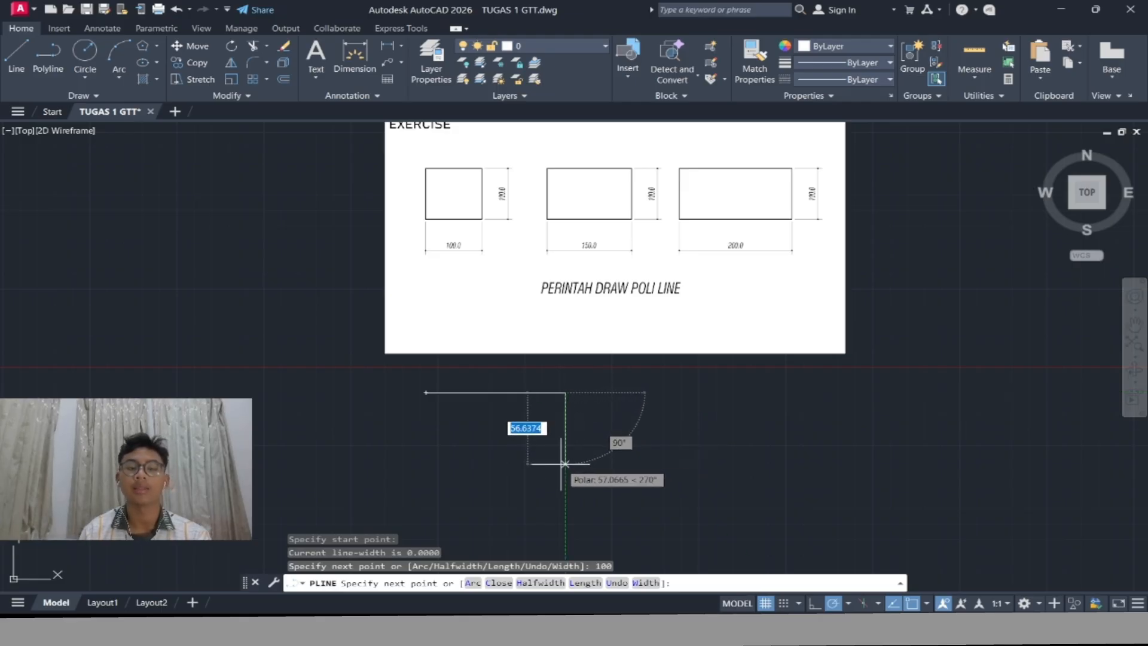
mouse_move(551, 441)
middle_mouse_down()
mouse_move(527, 373)
mouse_move(568, 392)
middle_mouse_up()
scroll(541, 385, "down", 2)
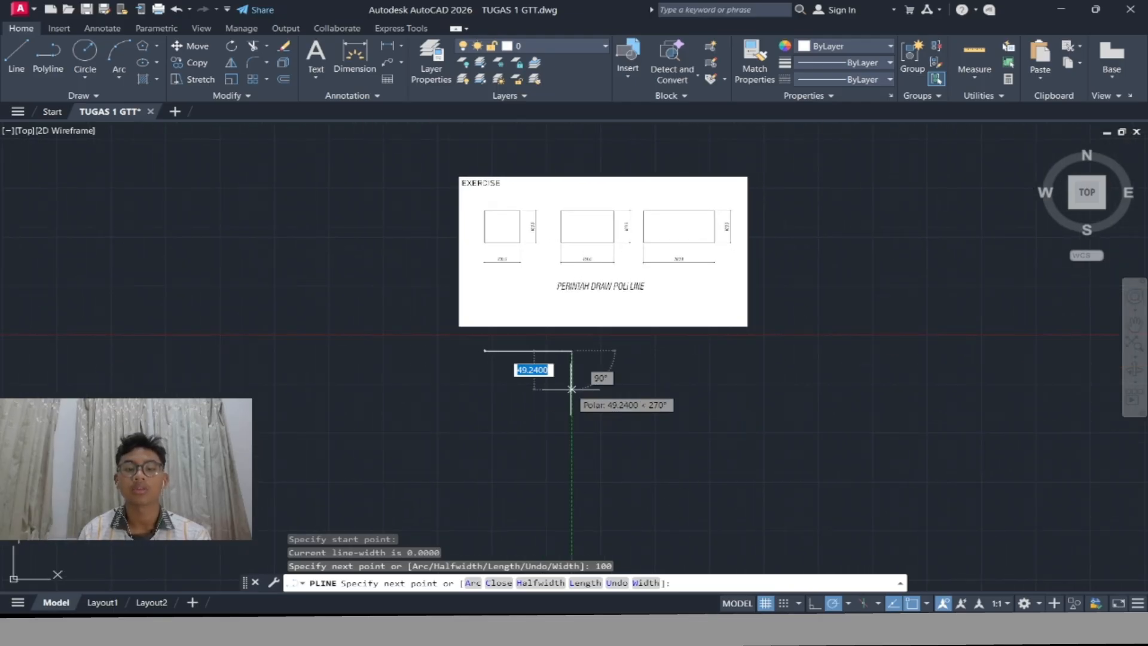
scroll(571, 389, "up", 2)
type("100")
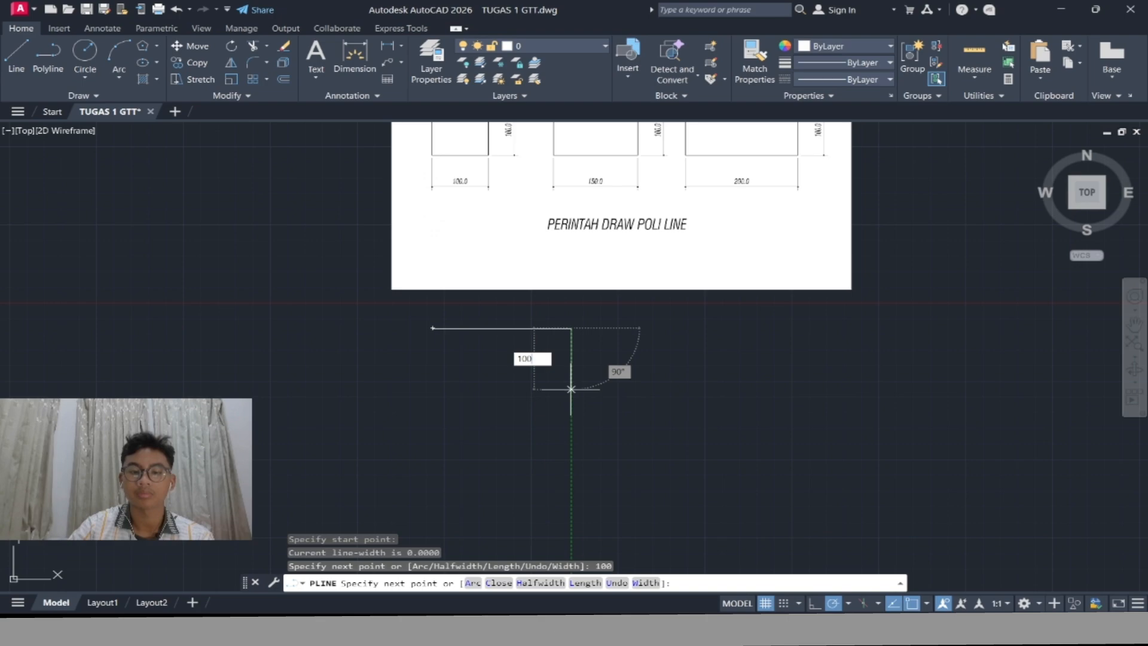
key("Return")
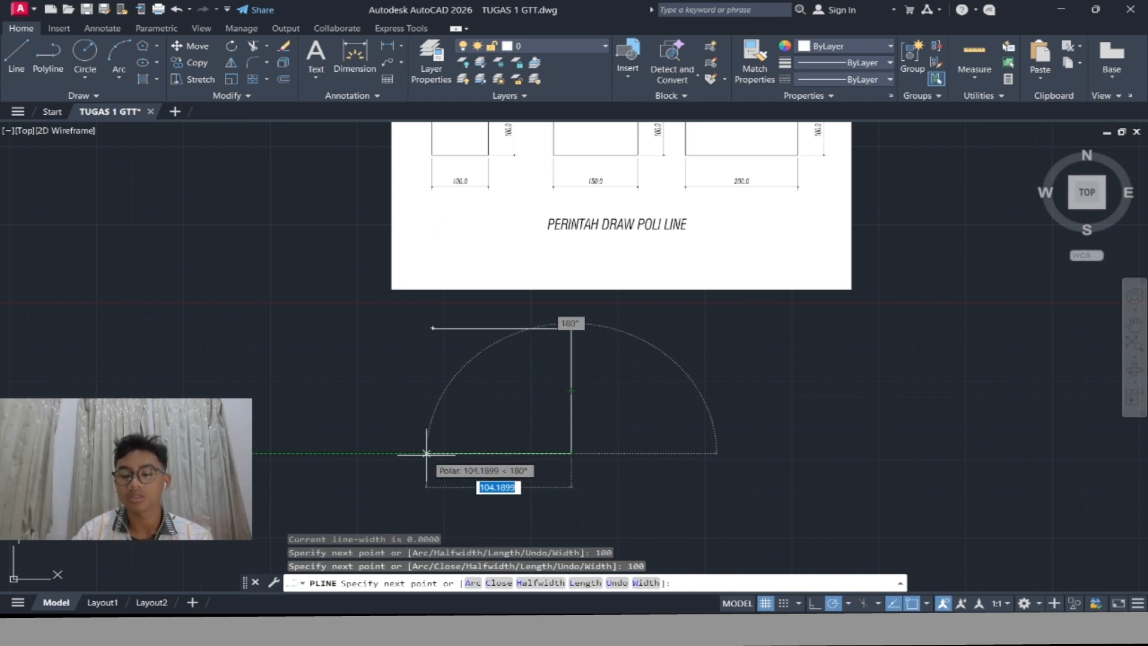
type("100")
key("Return")
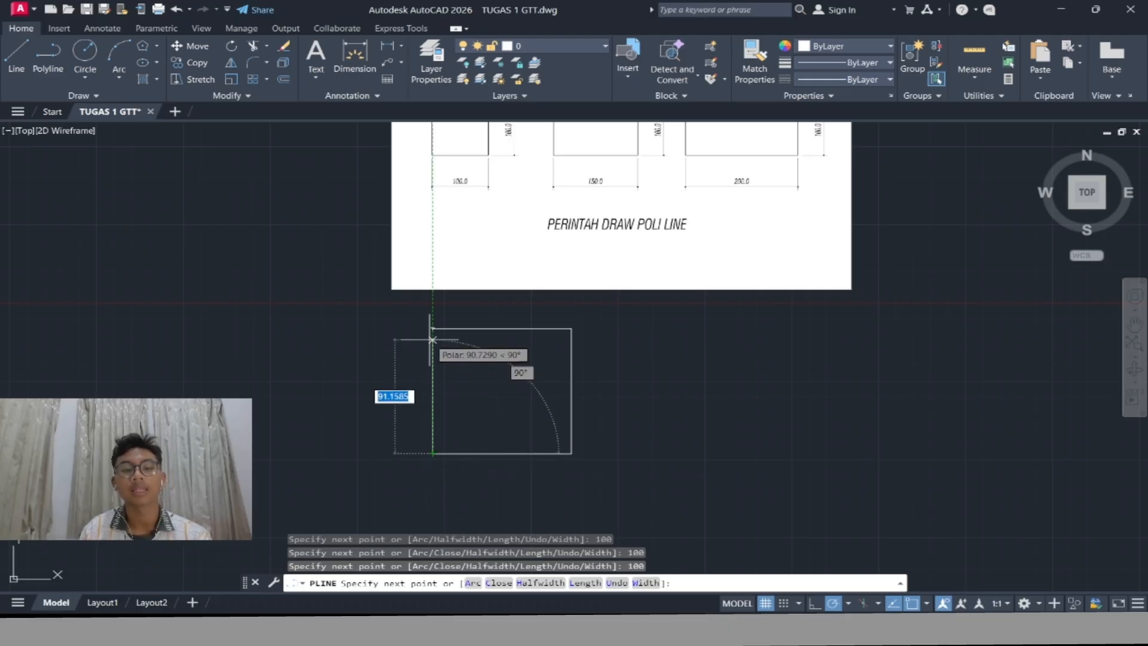
Close the polyline to its start point with the Close option, completing the 100 by 100 square
scroll(426, 328, "up", 4)
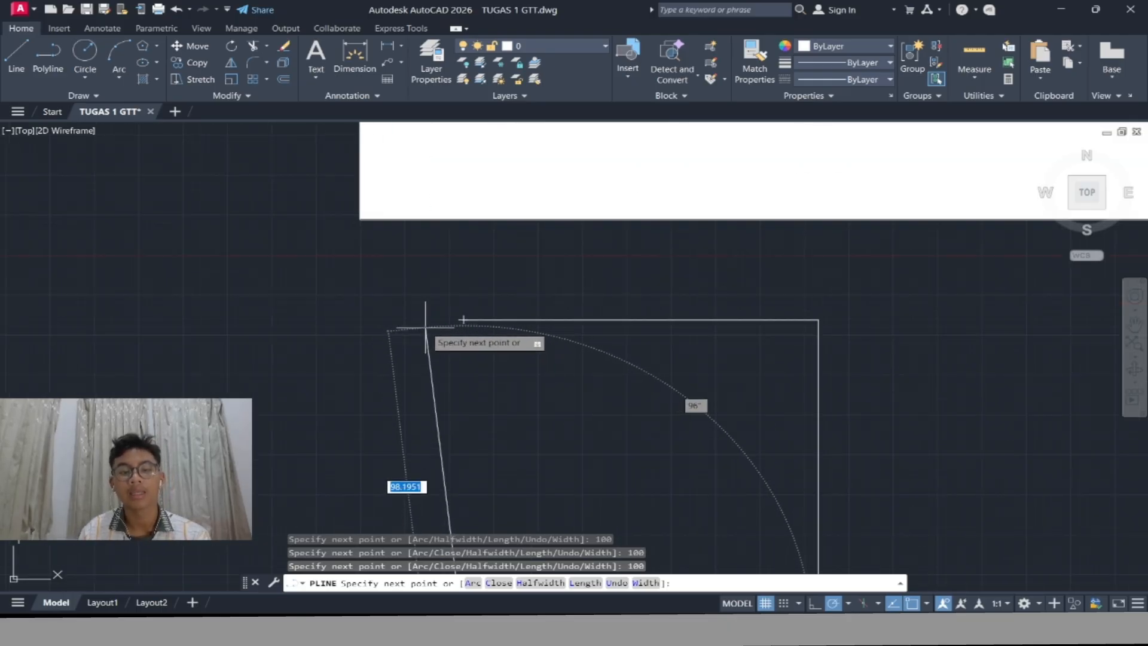
scroll(425, 330, "up", 2)
scroll(426, 370, "down", 4)
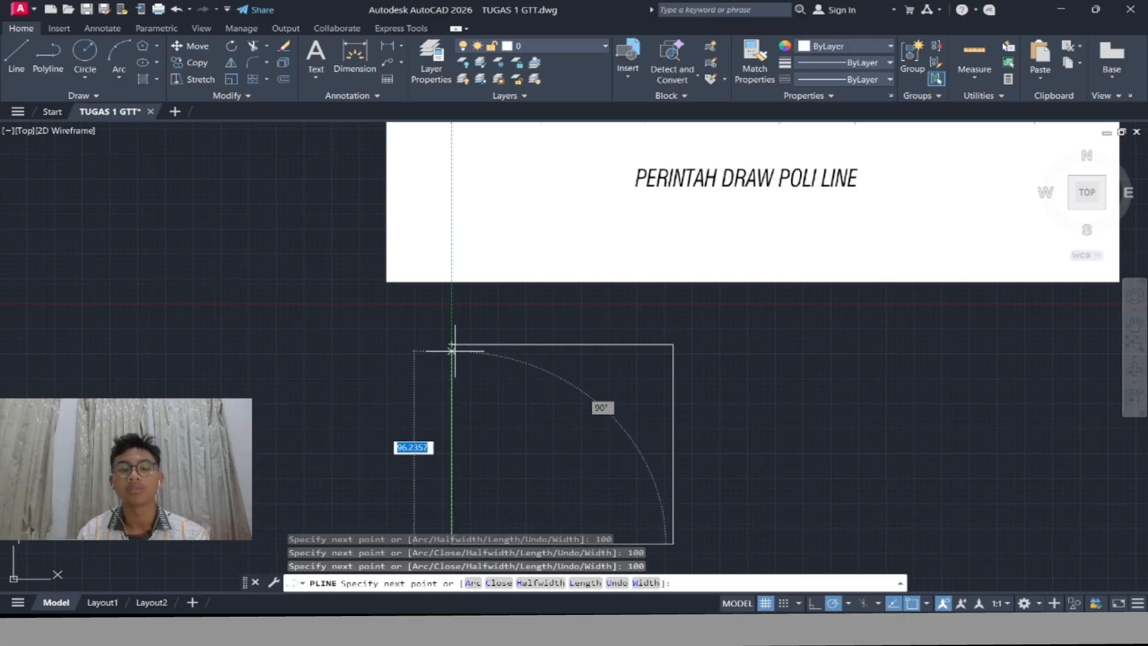
scroll(452, 370, "down", 3)
scroll(504, 336, "up", 3)
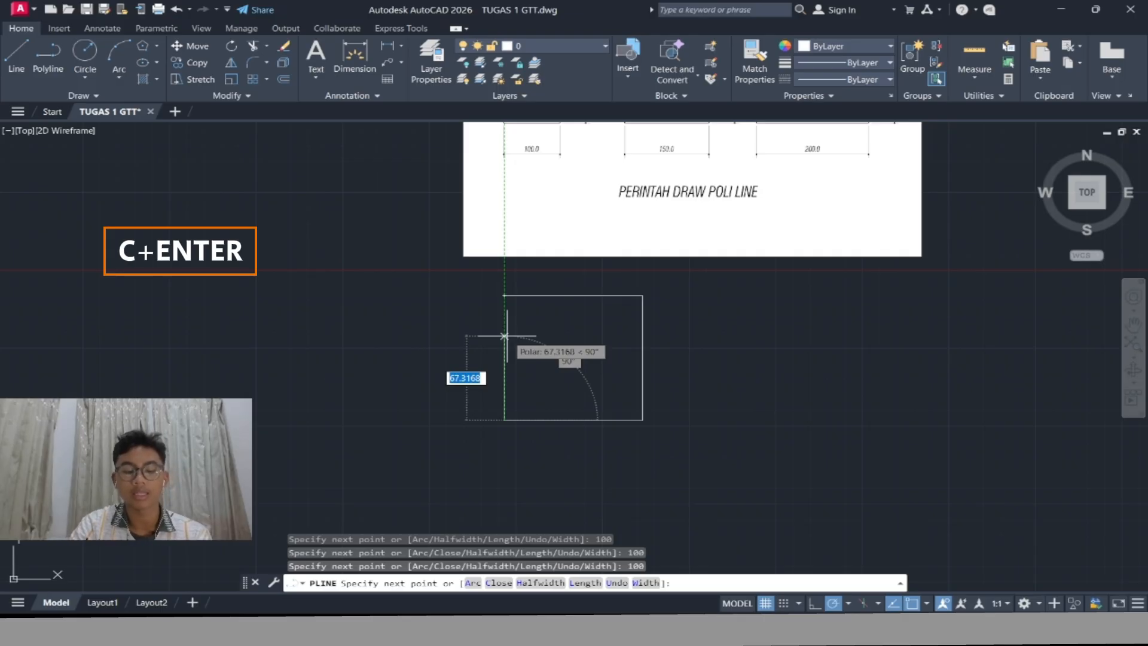
type("c")
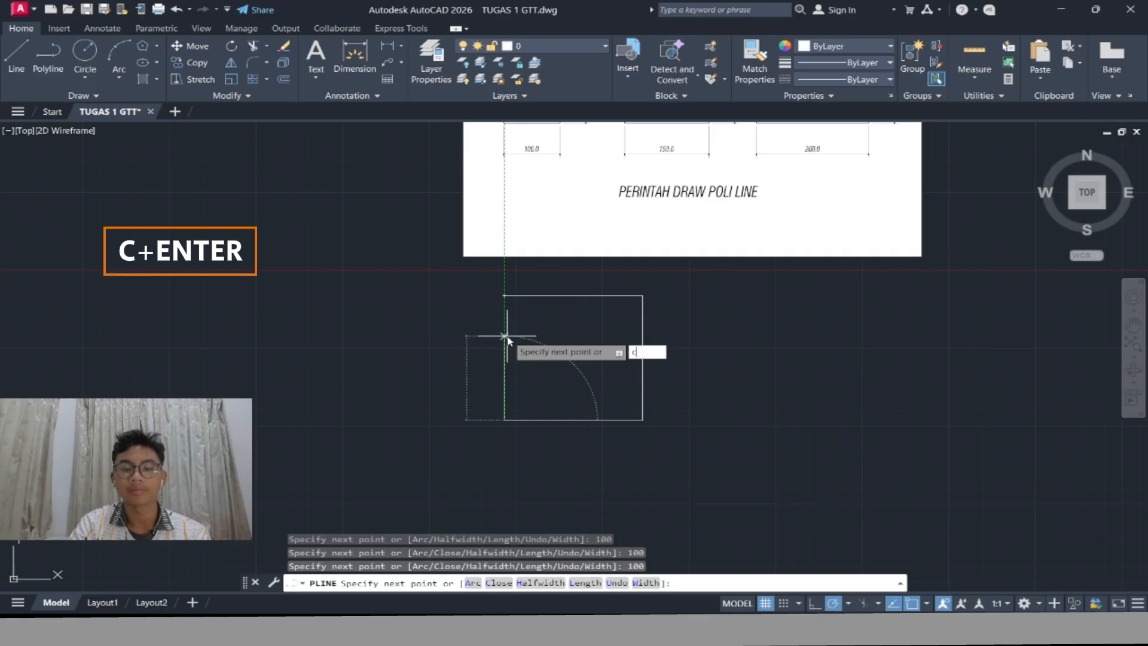
key("Return")
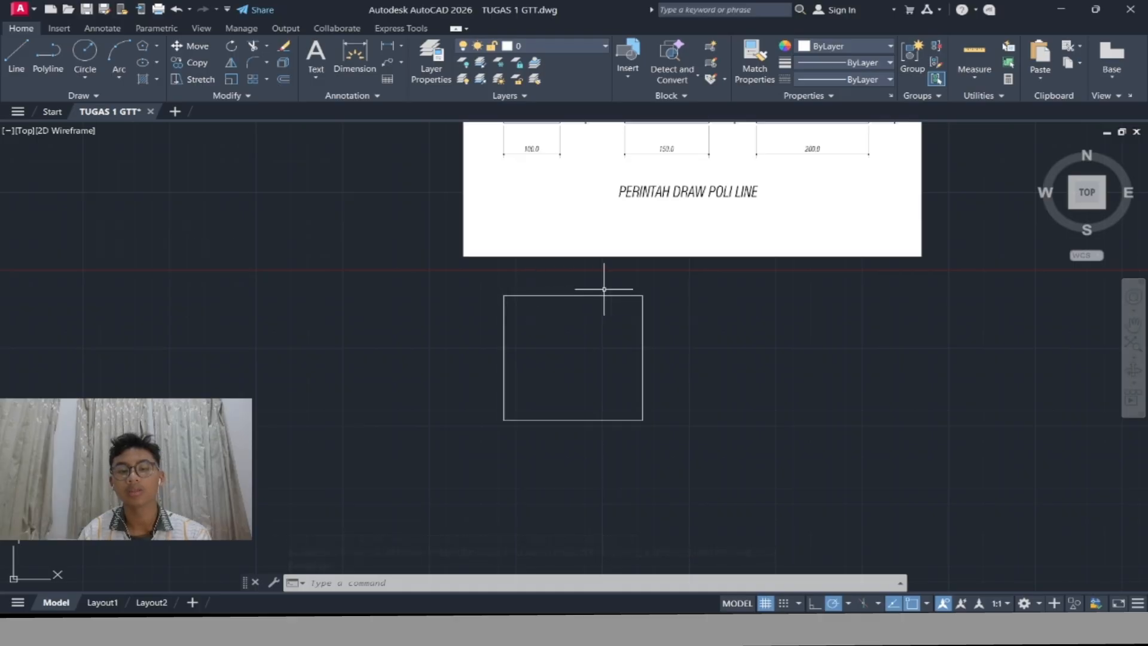
Start a polyline about 37 units right of the square's upper-right corner and draw segments 100 down, 150 right and 100 up
scroll(651, 313, "down", 2)
scroll(649, 314, "up", 2)
scroll(647, 315, "up", 2)
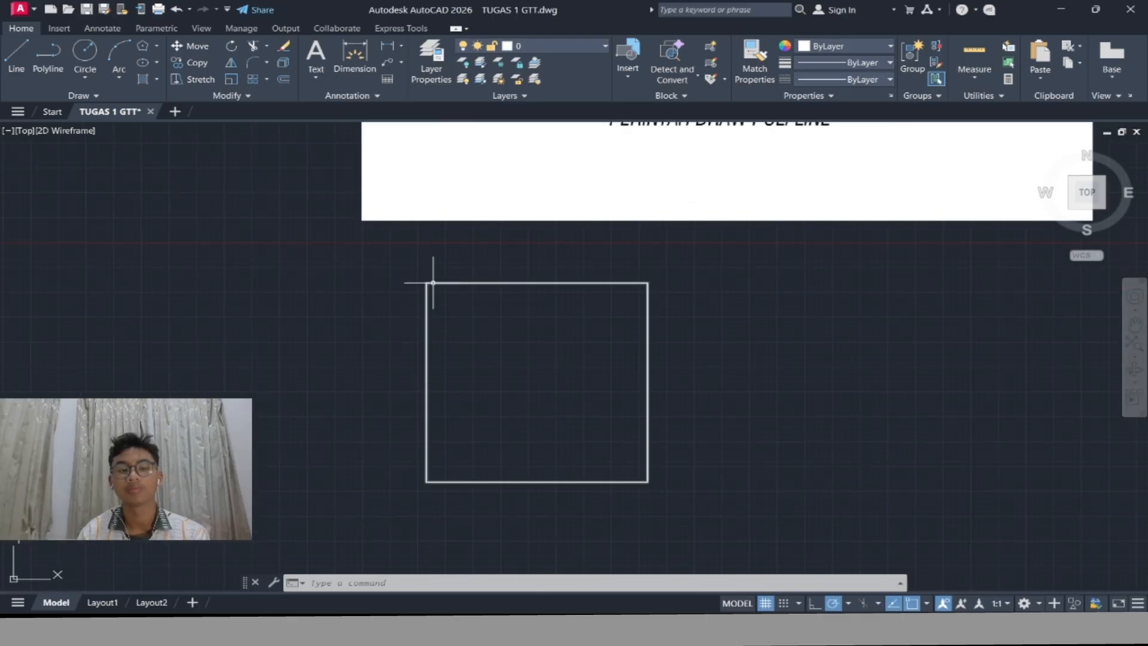
scroll(583, 315, "down", 2)
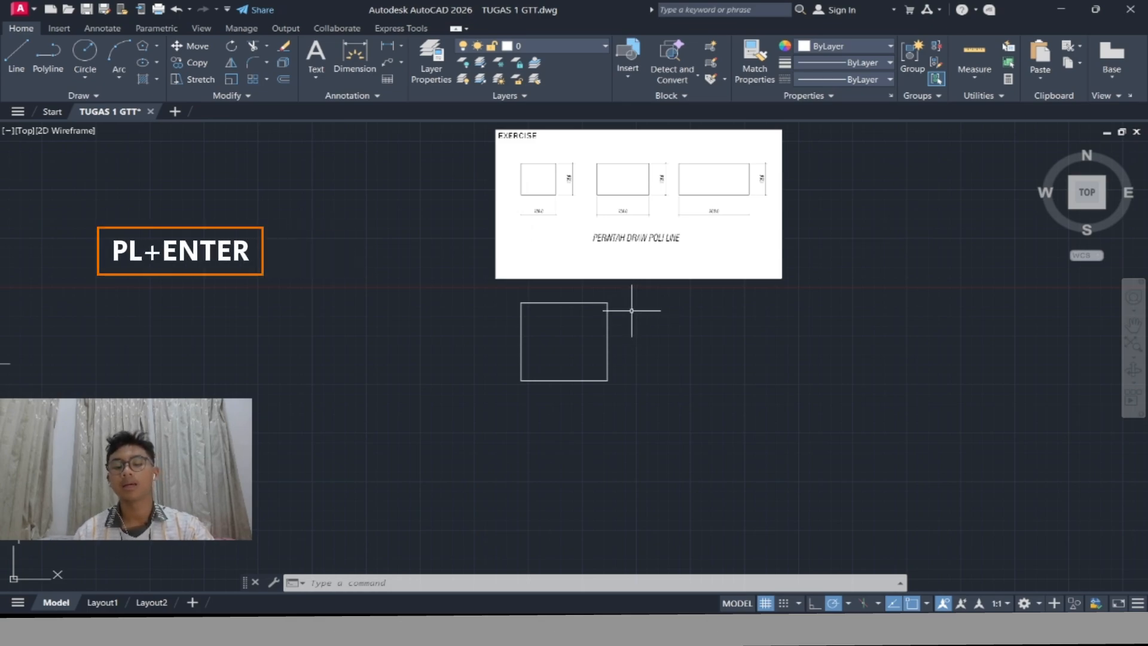
key("Return")
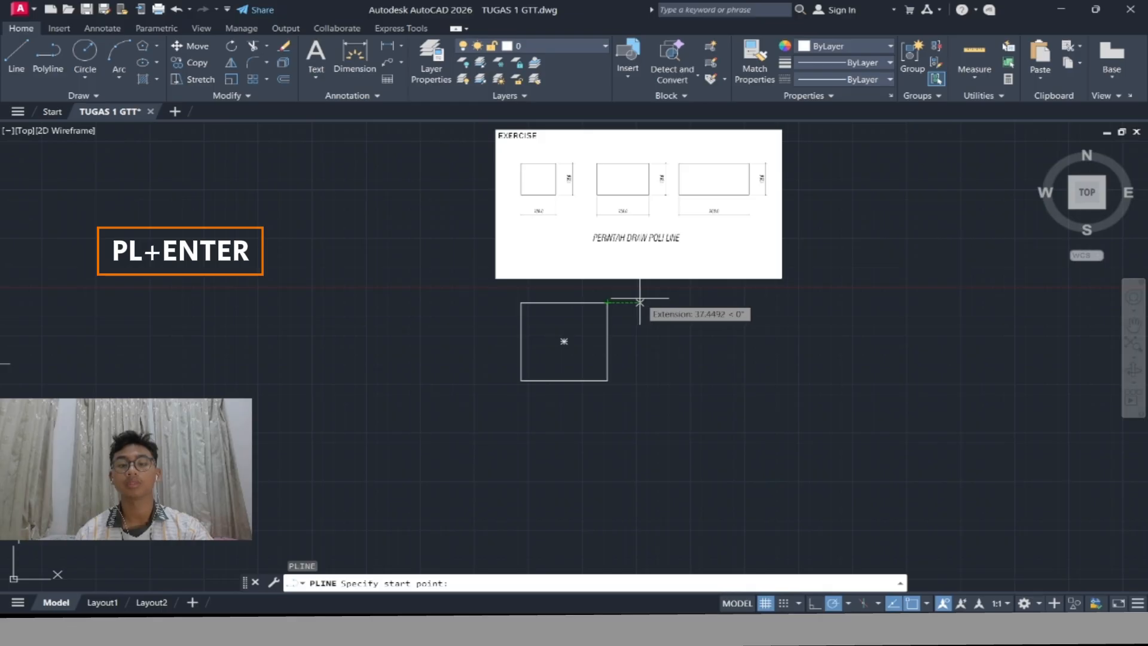
left_click(639, 301)
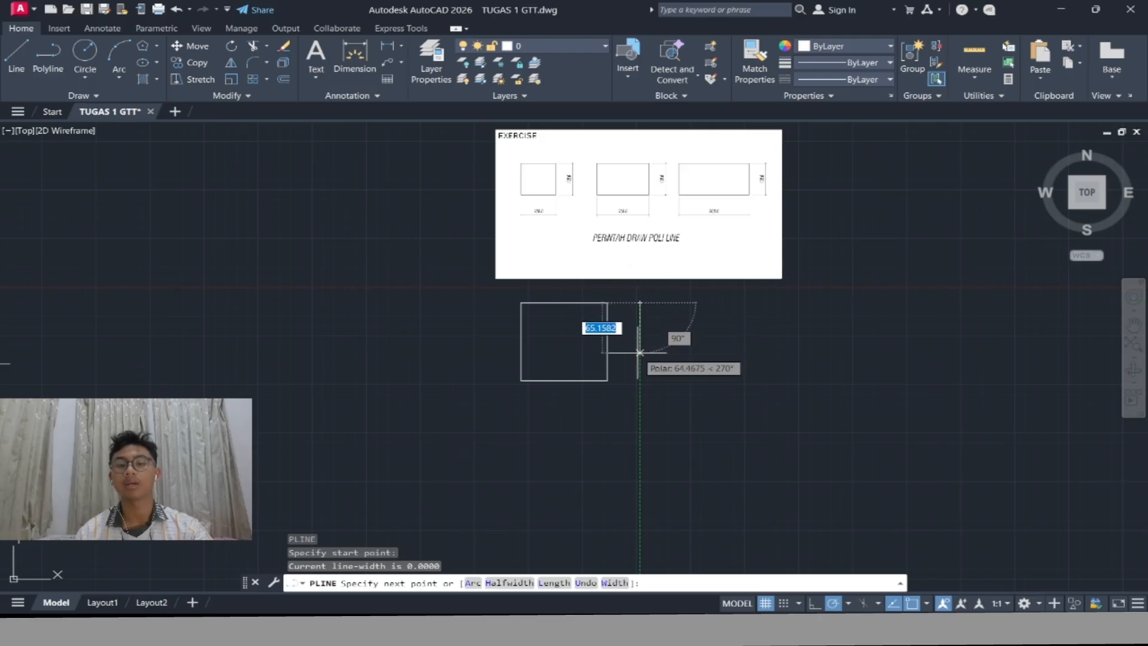
type("1")
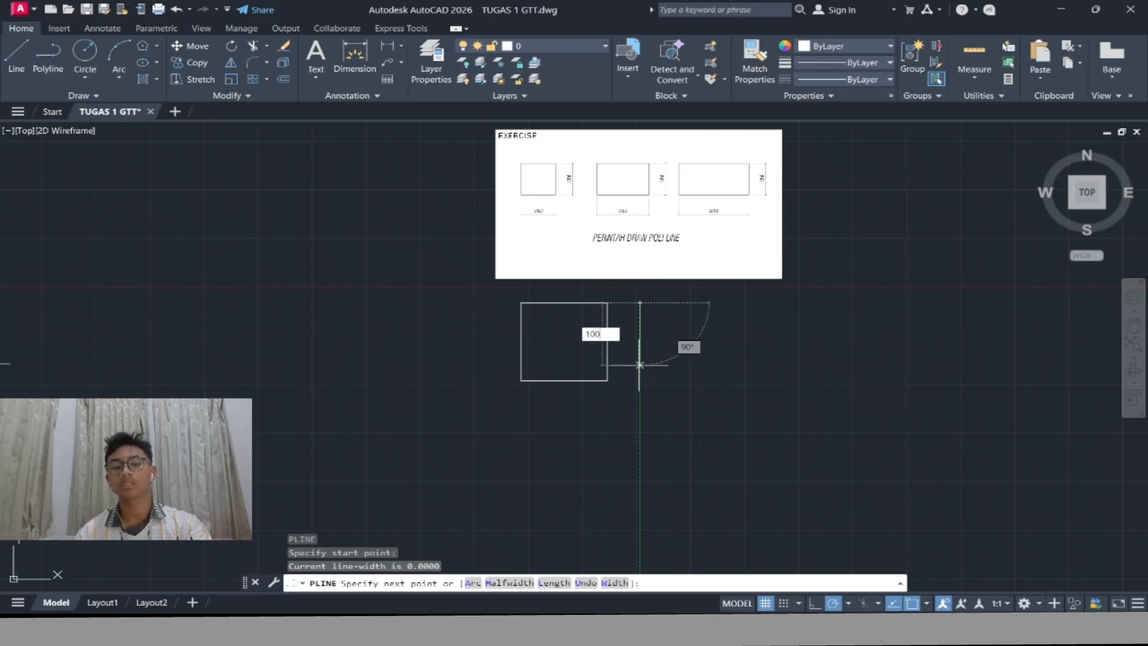
type("00")
key("Return")
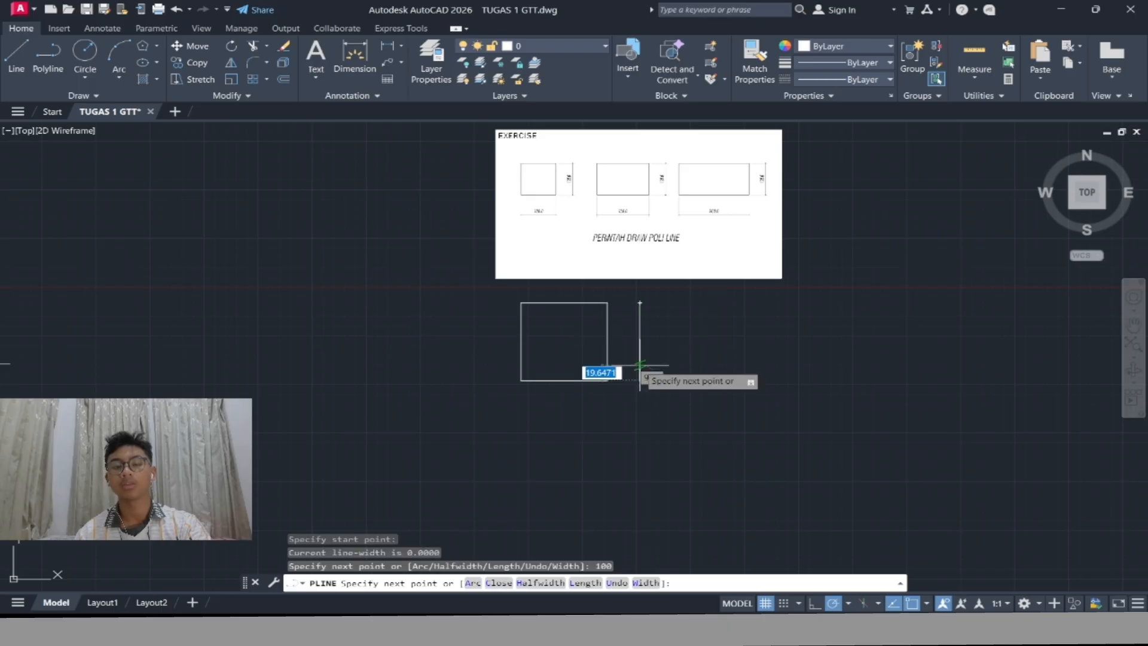
type("150")
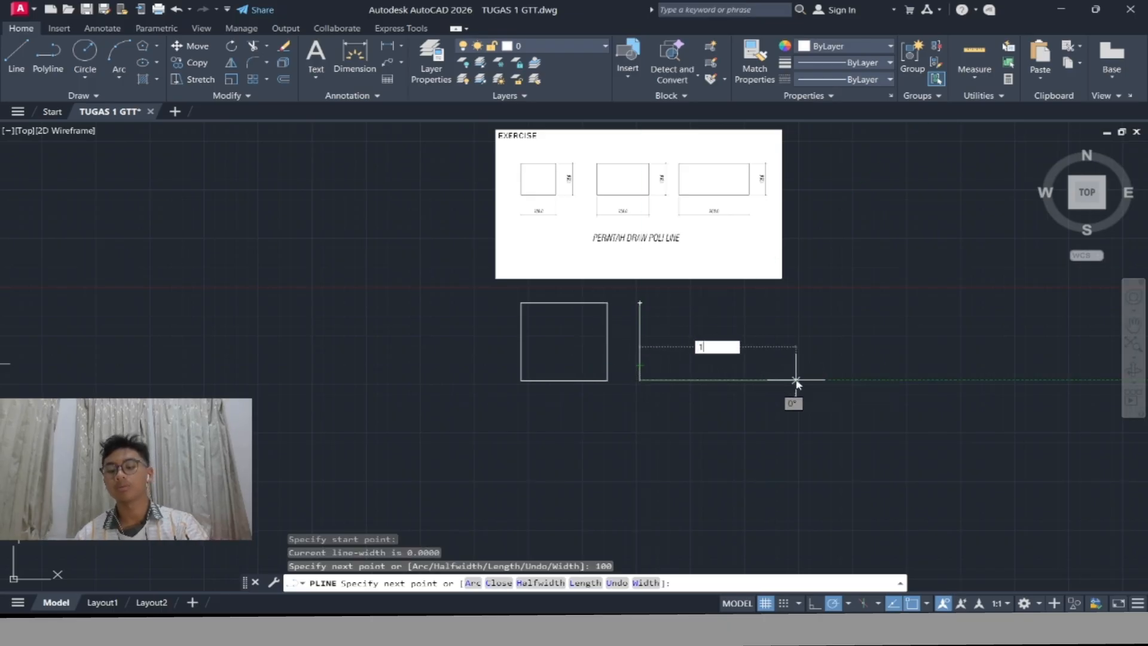
key("Return")
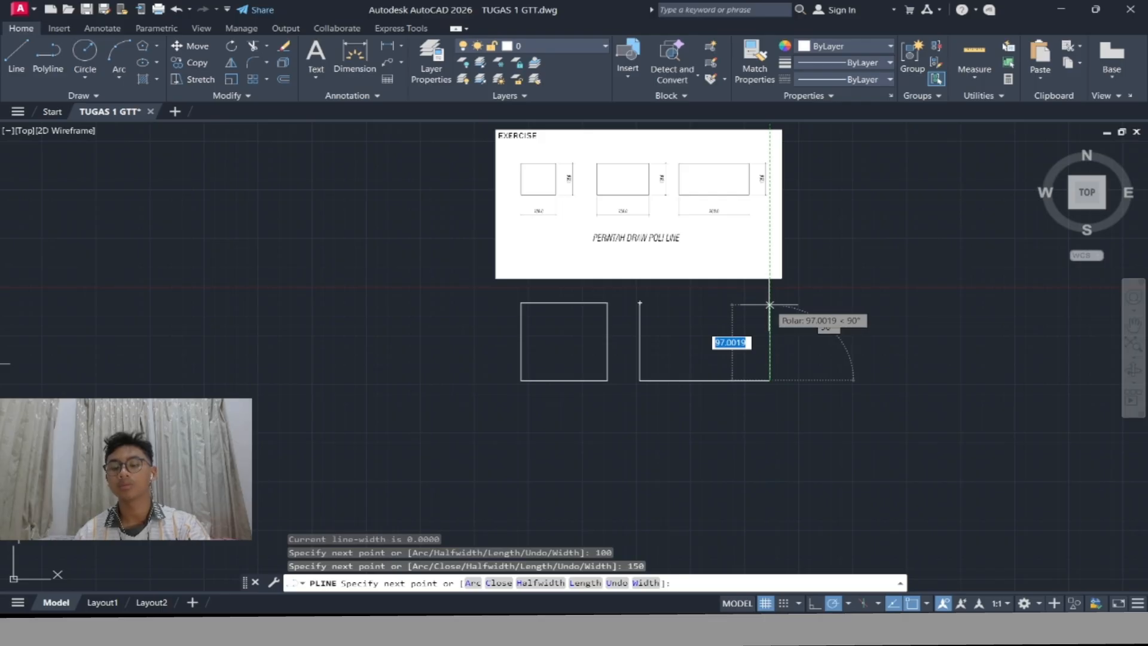
type("100")
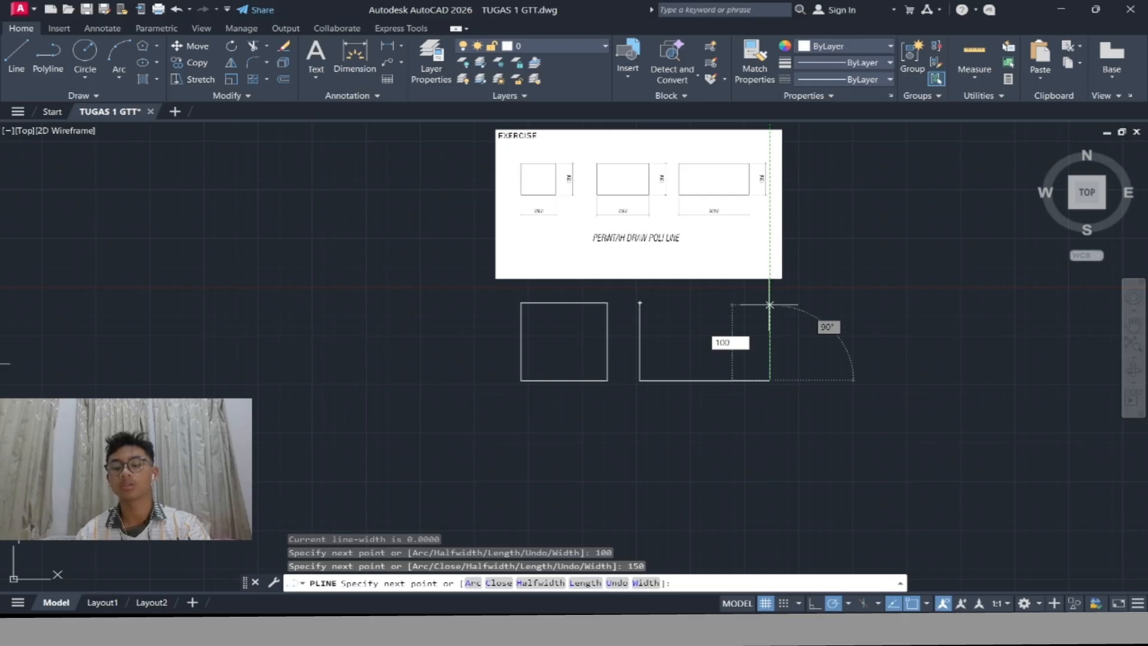
key("Return")
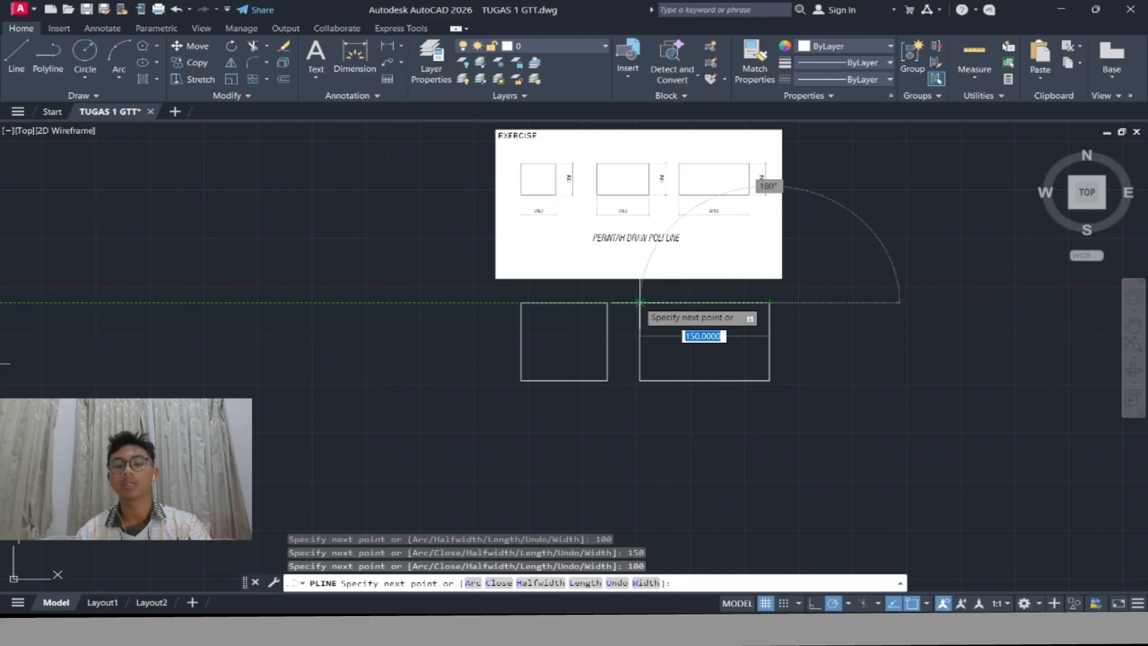
Complete the 150 by 100 rectangle with a top segment snapped back to its start point, and end the polyline
scroll(638, 302, "up", 6)
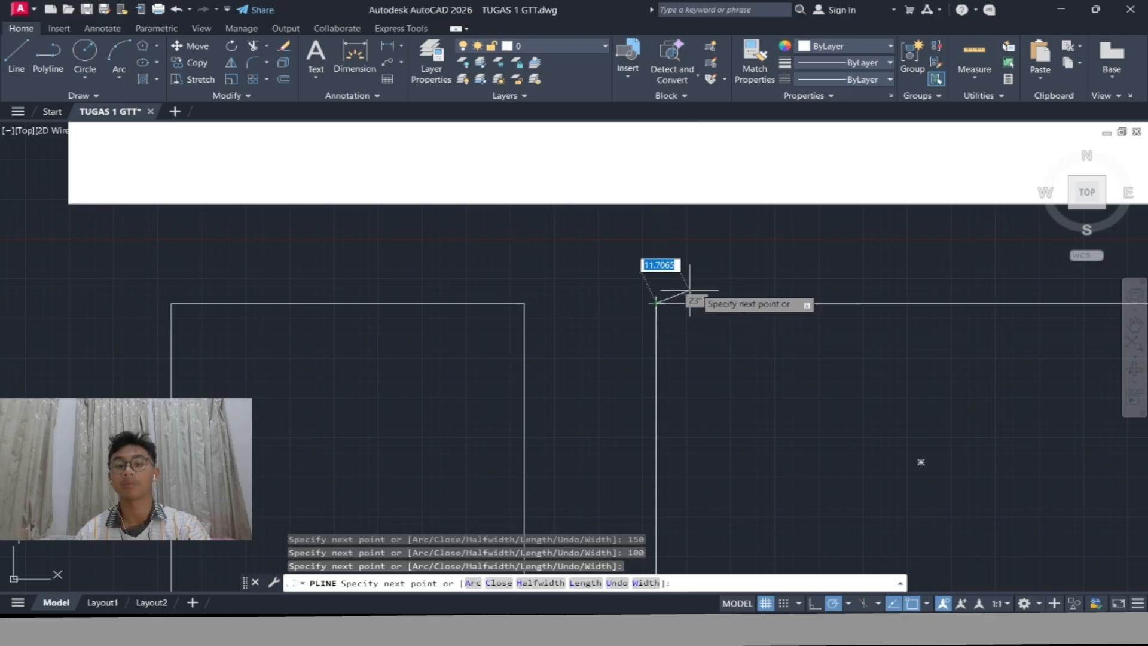
scroll(660, 303, "down", 5)
scroll(687, 313, "up", 2)
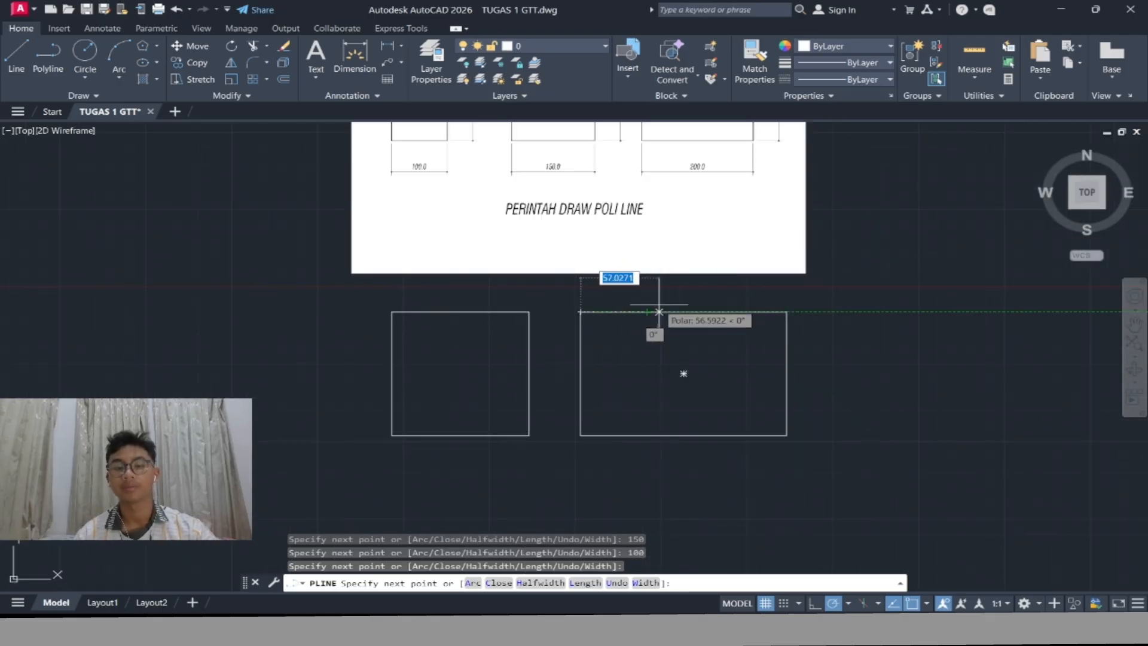
scroll(646, 313, "up", 3)
scroll(641, 302, "down", 3)
key("Return")
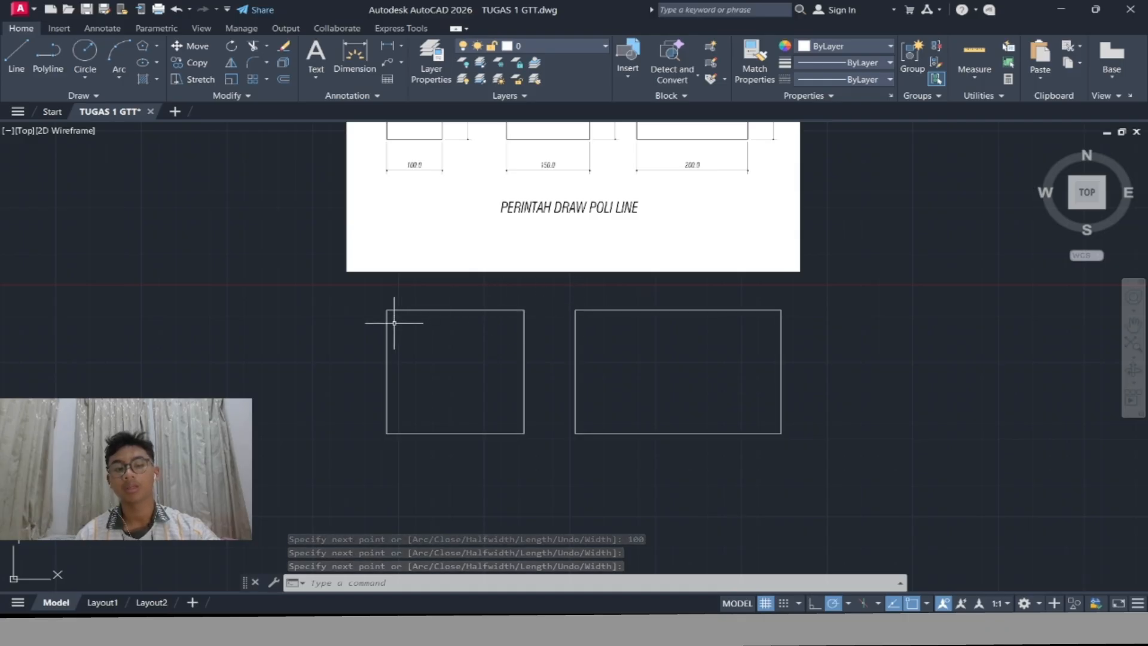
With the Line command, draw a 100-unit side downward and a 100-unit side leftward beside the polyline square, aligned with its top edge
middle_click_drag(393, 317, 491, 321)
scroll(467, 333, "up", 3)
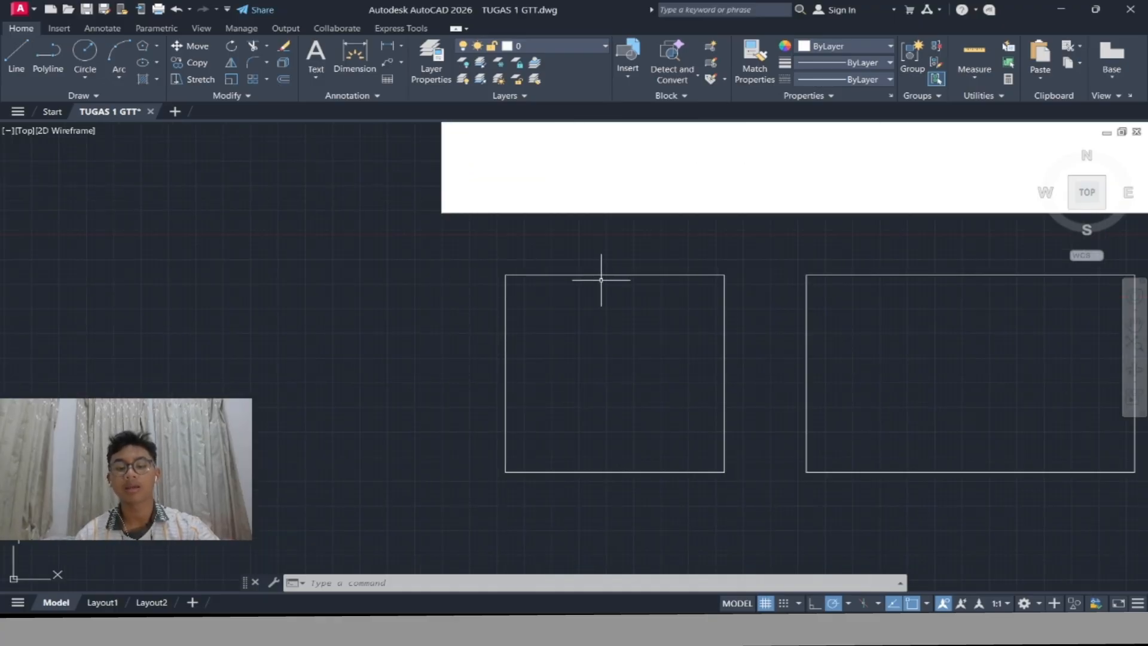
type("l")
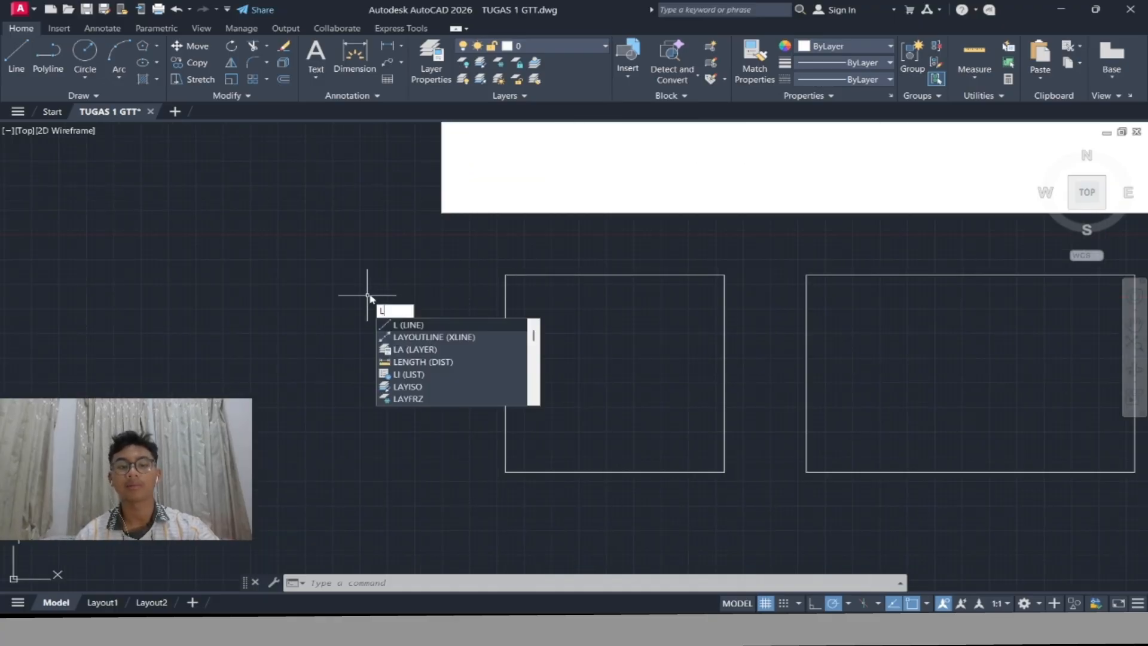
key("Return")
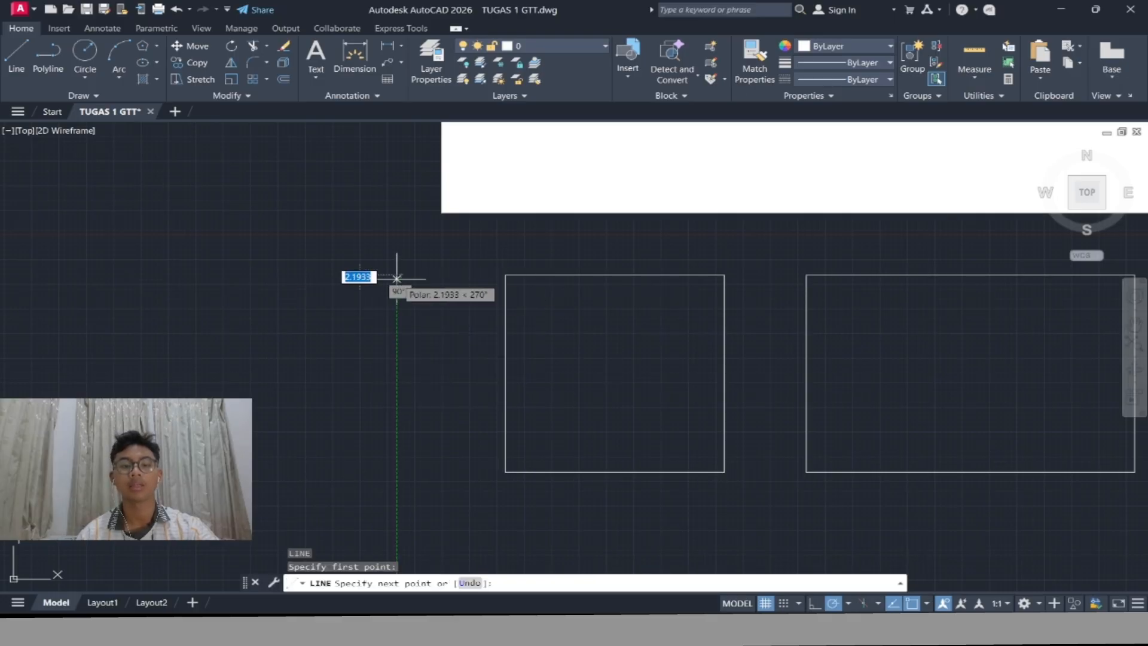
left_click(396, 275)
type("100")
key("Return")
type("100")
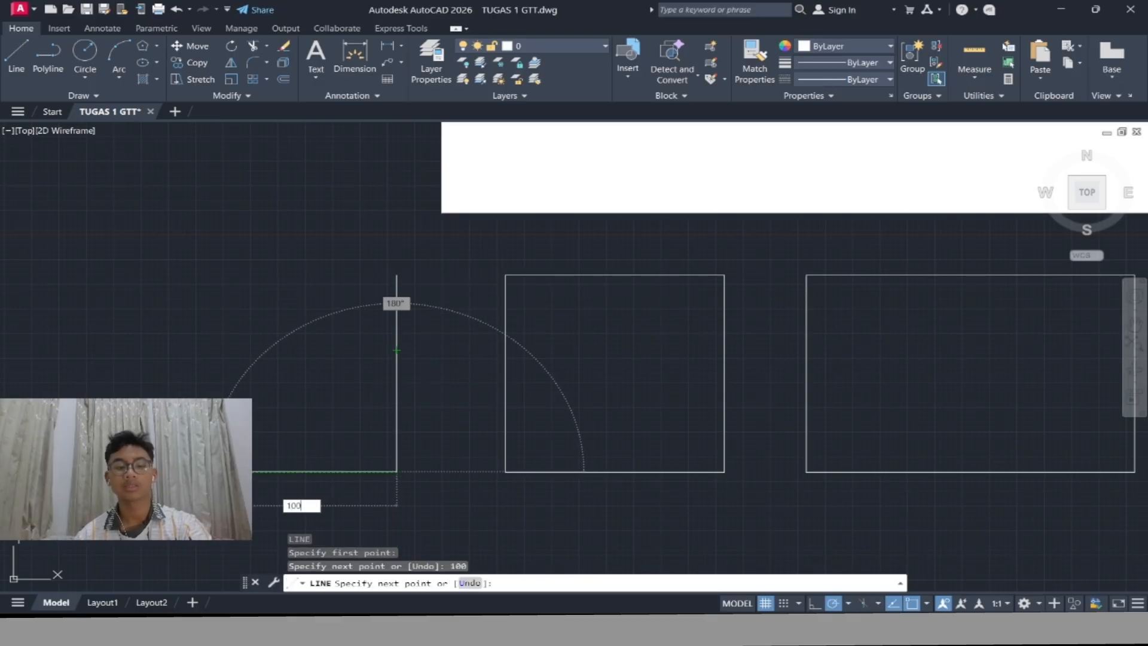
key("Return")
Add a 100-unit upward side to the line shape and close it into a square
type("1100")
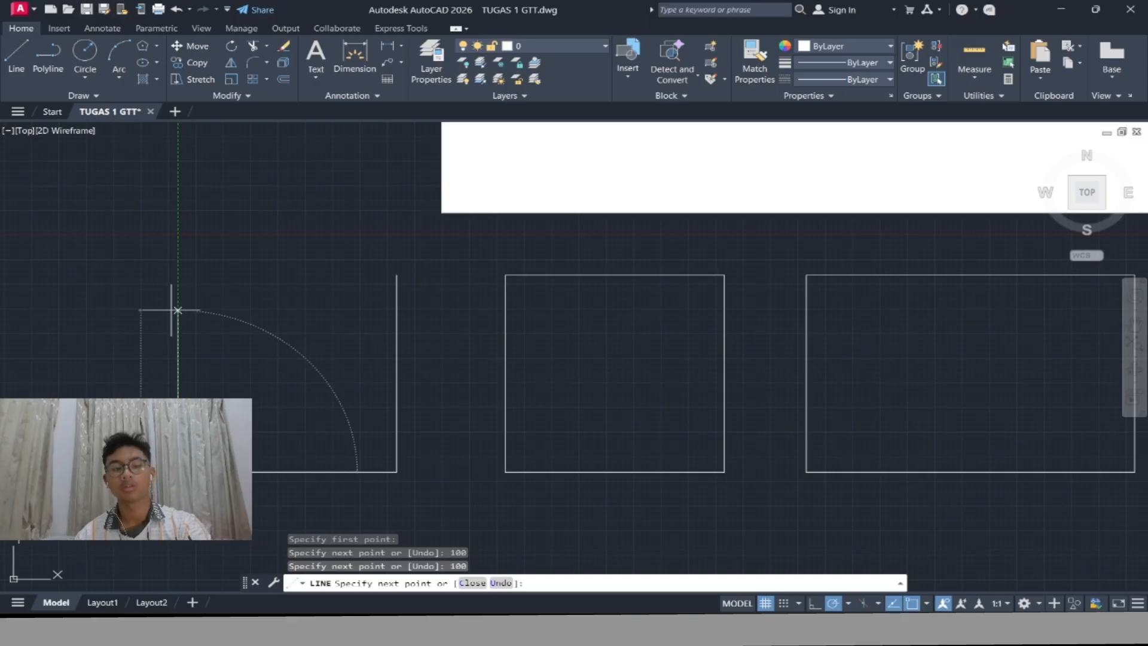
type("100")
key("Return")
type("c")
key("Return")
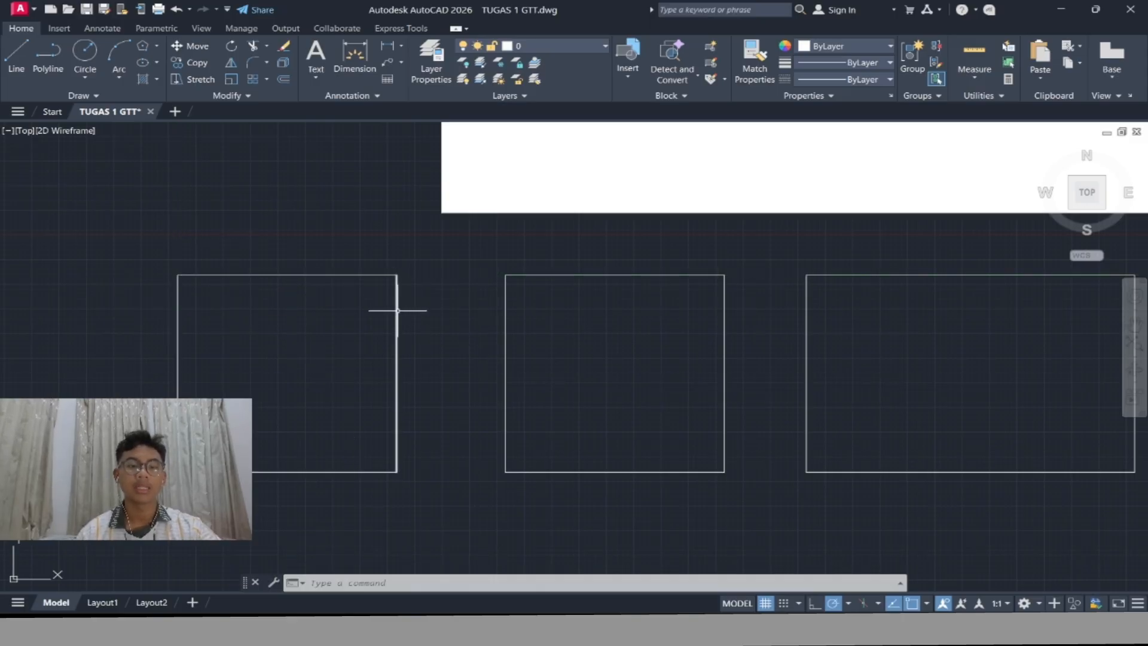
Move the right side of the line-drawn square about 13 units to the right
scroll(405, 321, "down", 2)
mouse_move(404, 321)
middle_mouse_down()
mouse_move(482, 285)
mouse_move(610, 251)
middle_mouse_up()
scroll(612, 275, "up", 2)
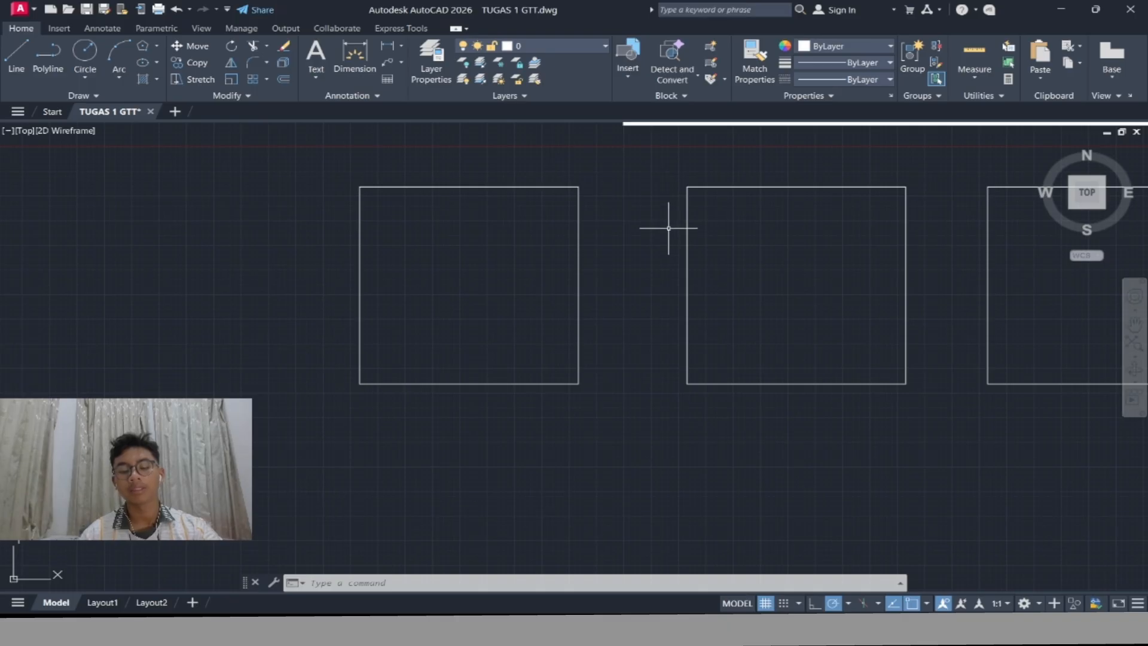
key("Return")
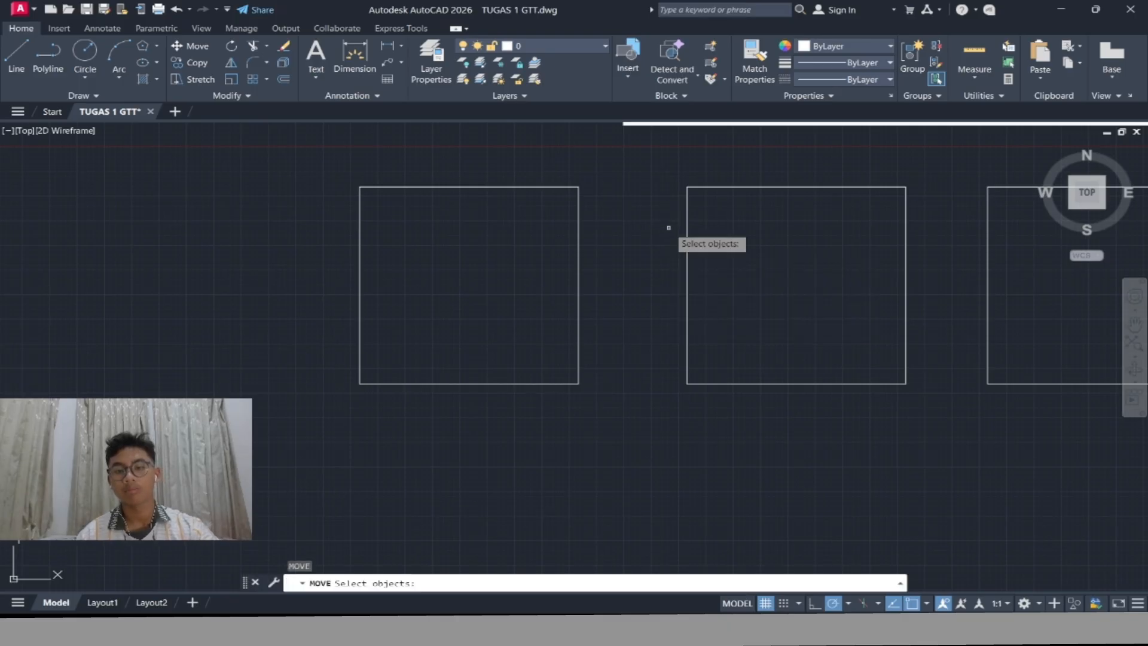
left_click(577, 241)
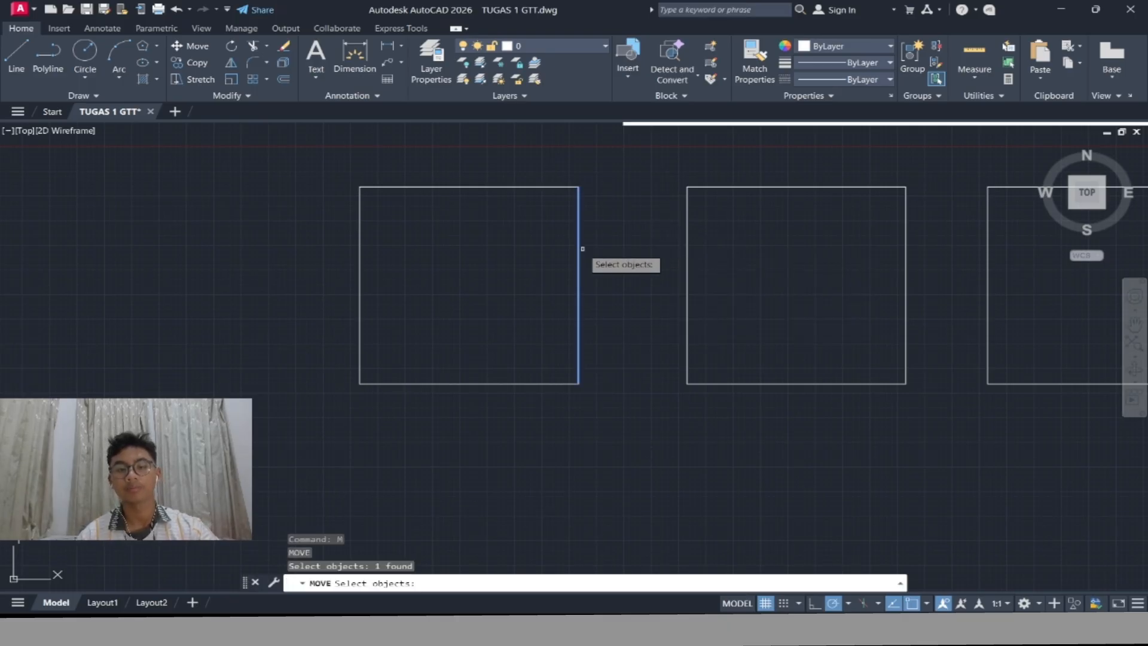
key("Return")
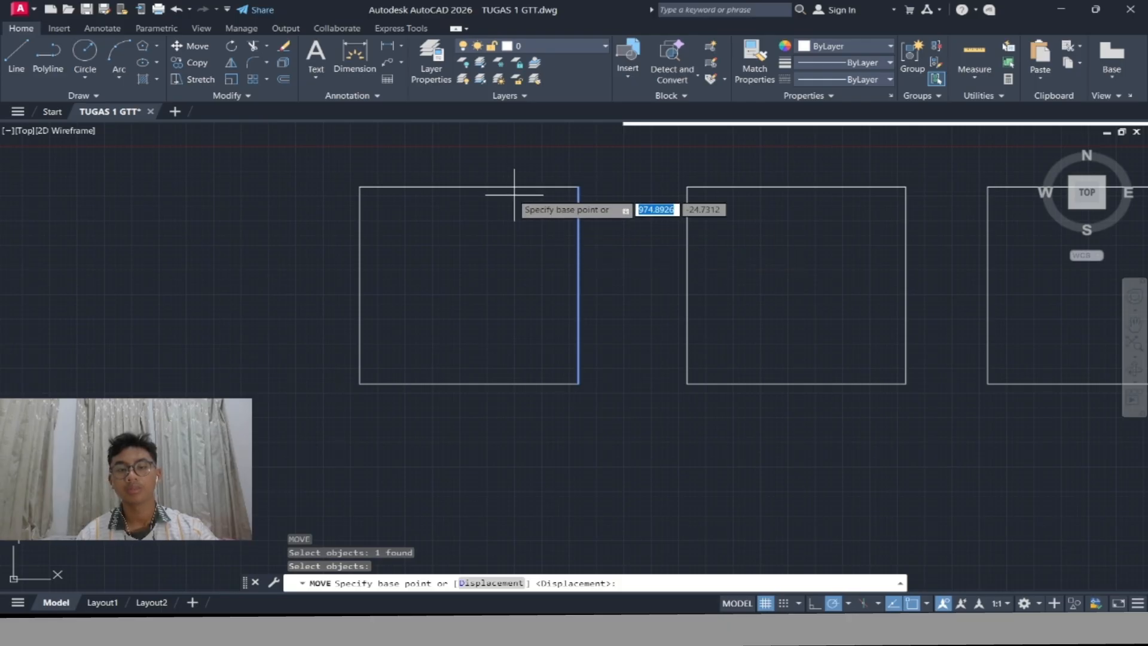
left_click(577, 242)
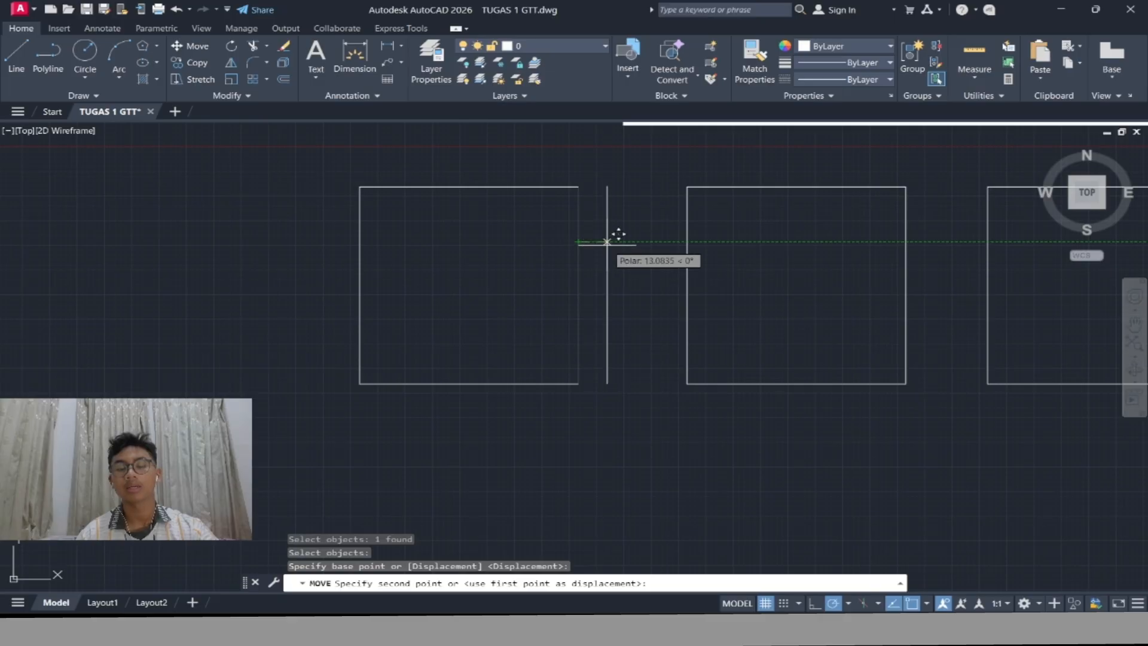
left_click(607, 242)
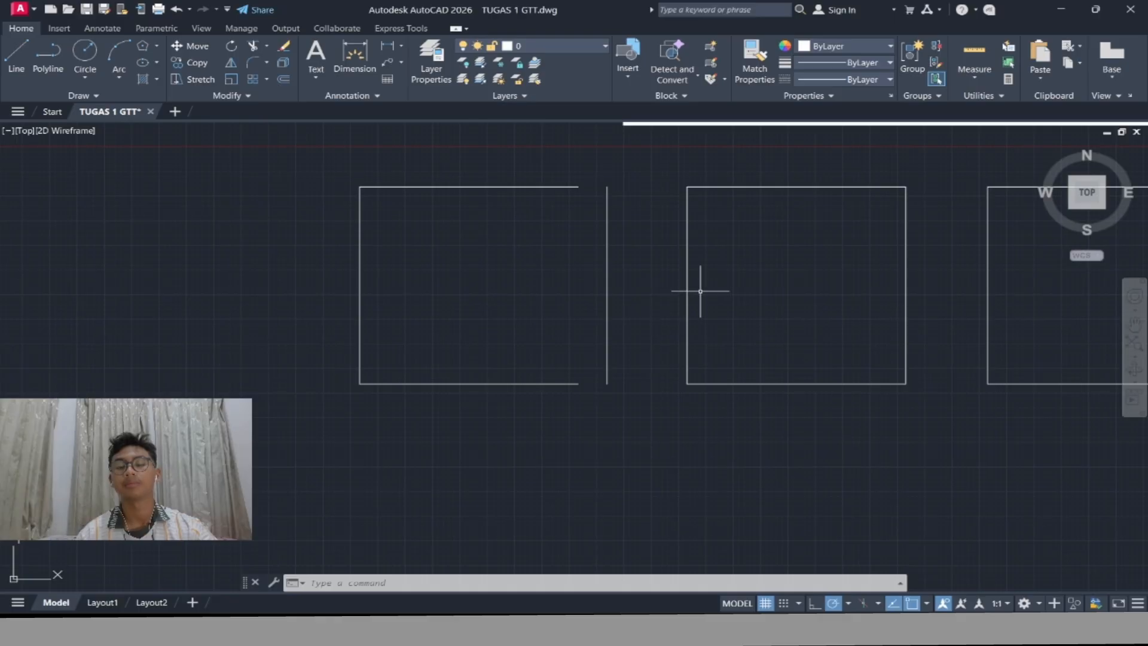
Move the whole polyline square about 10 units to the right using a base point on its right side
scroll(700, 292, "down", 2)
middle_click_drag(695, 292, 510, 311)
scroll(614, 283, "up", 2)
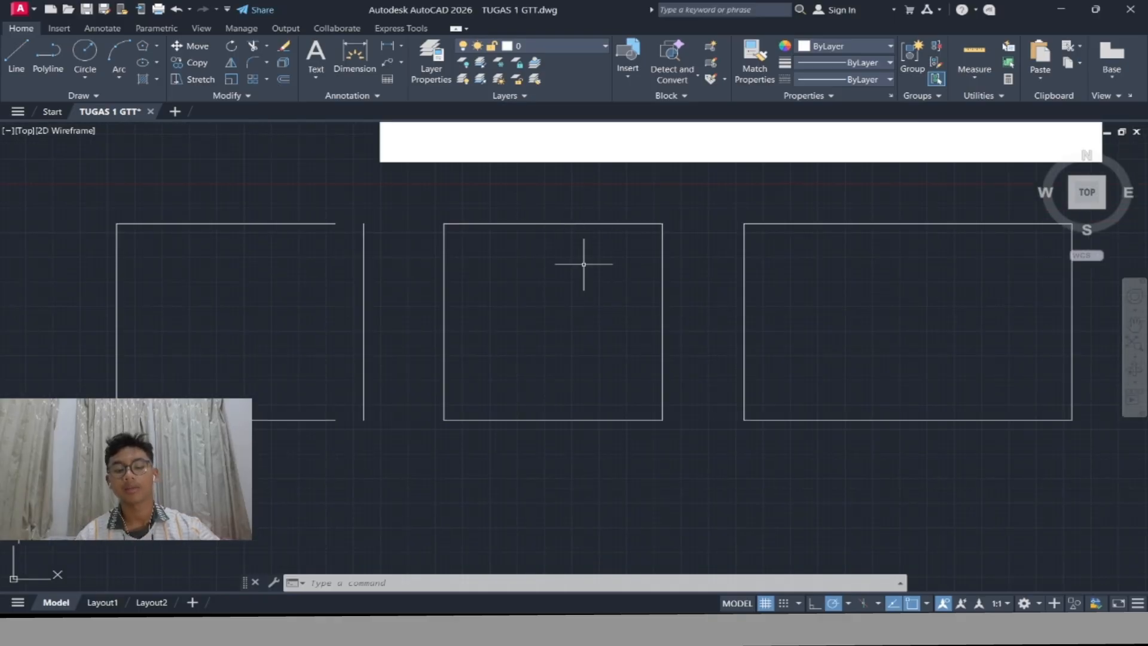
type("m")
key("Return")
left_click(661, 316)
key("Return")
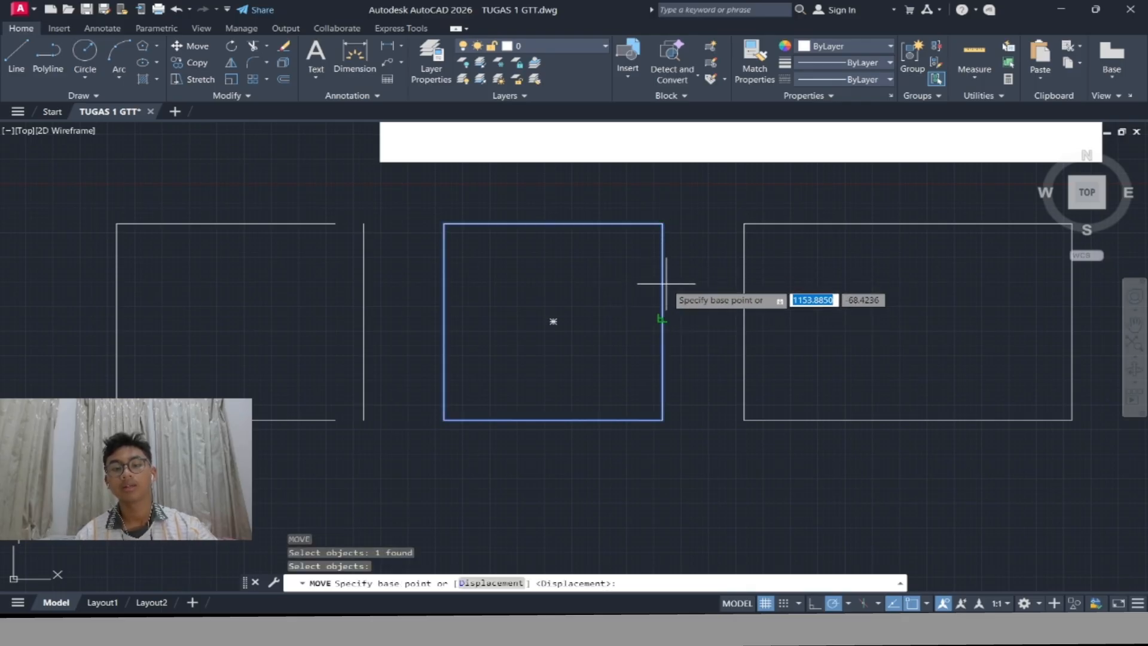
left_click(661, 317)
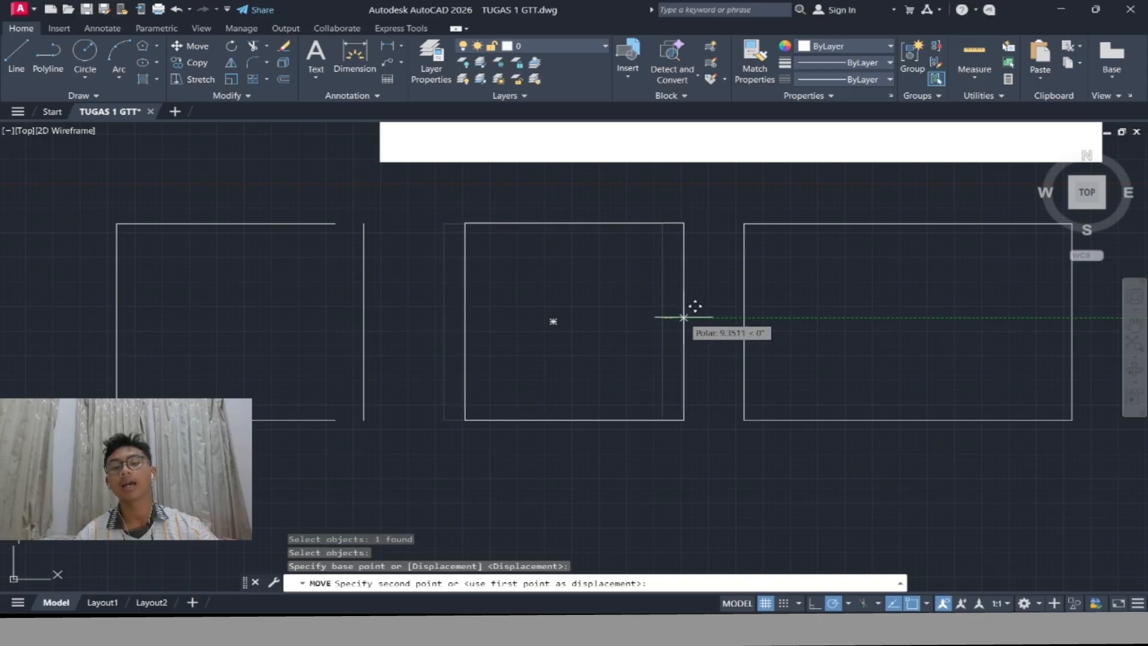
left_click(684, 318)
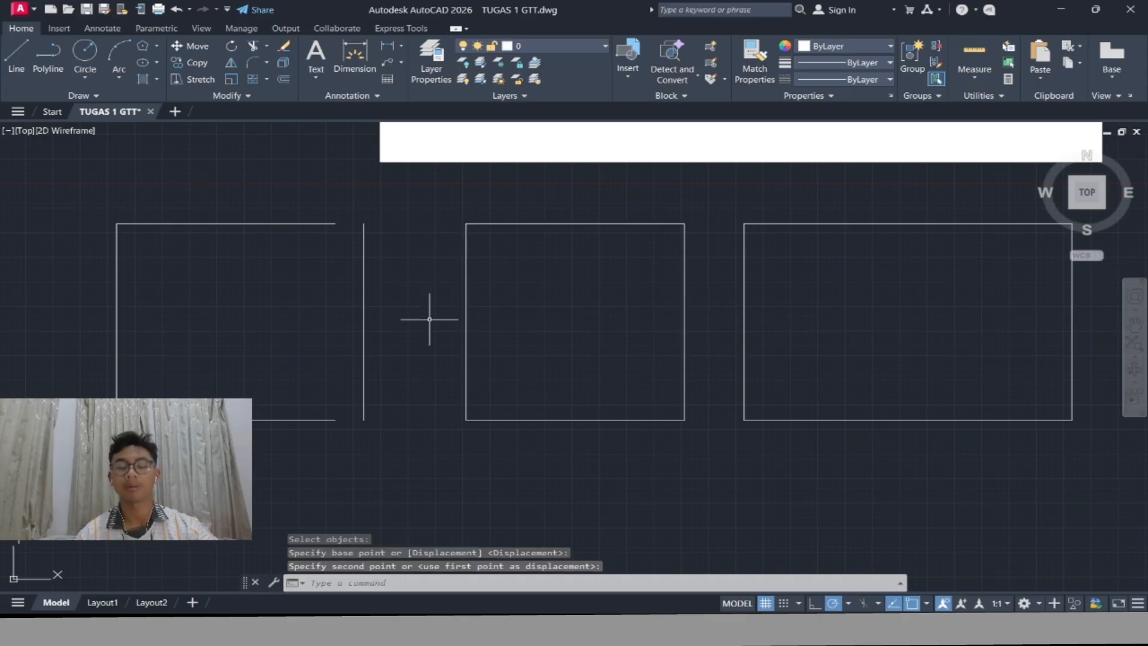
Erase all four lines of the line-drawn square
left_click(403, 447)
left_click(57, 204)
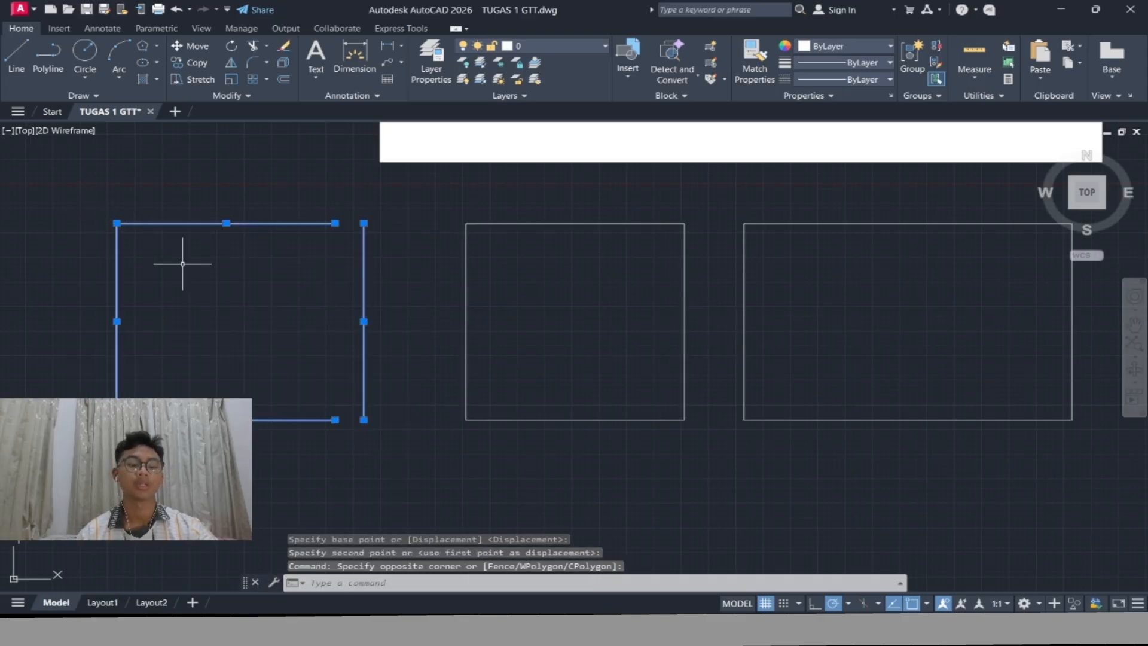
type("e")
key("Return")
Start a polyline below the polyline exercise image with straight and curved outlines, and draw a 100-unit horizontal segment to the right
scroll(640, 321, "down", 5)
middle_click_drag(924, 325, 242, 373)
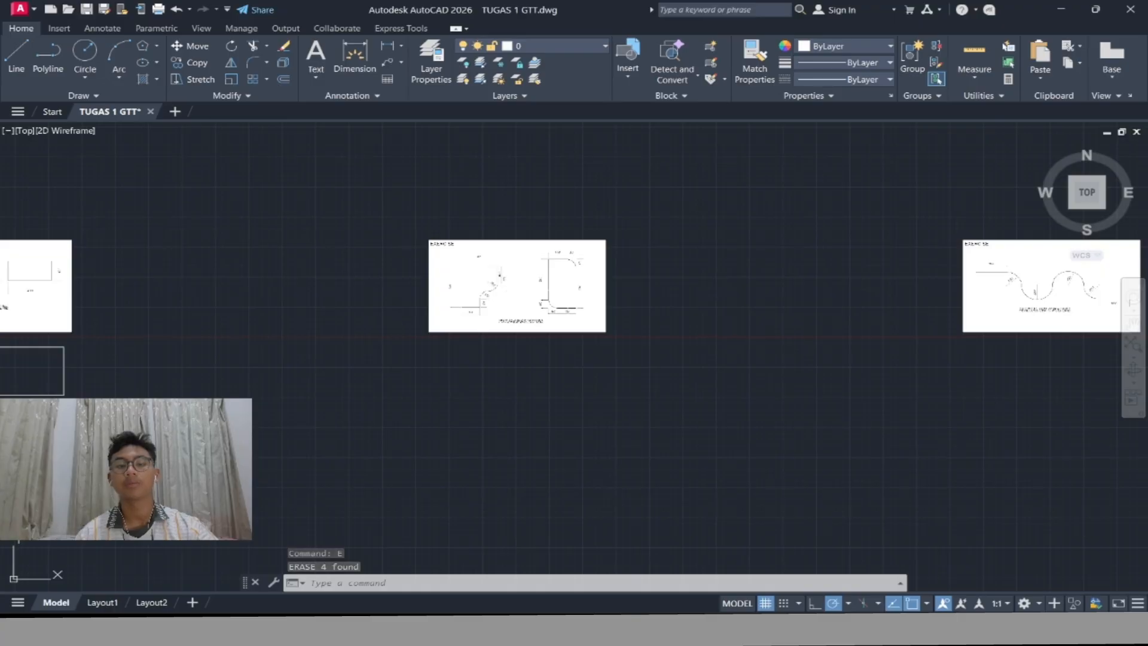
scroll(557, 299, "up", 5)
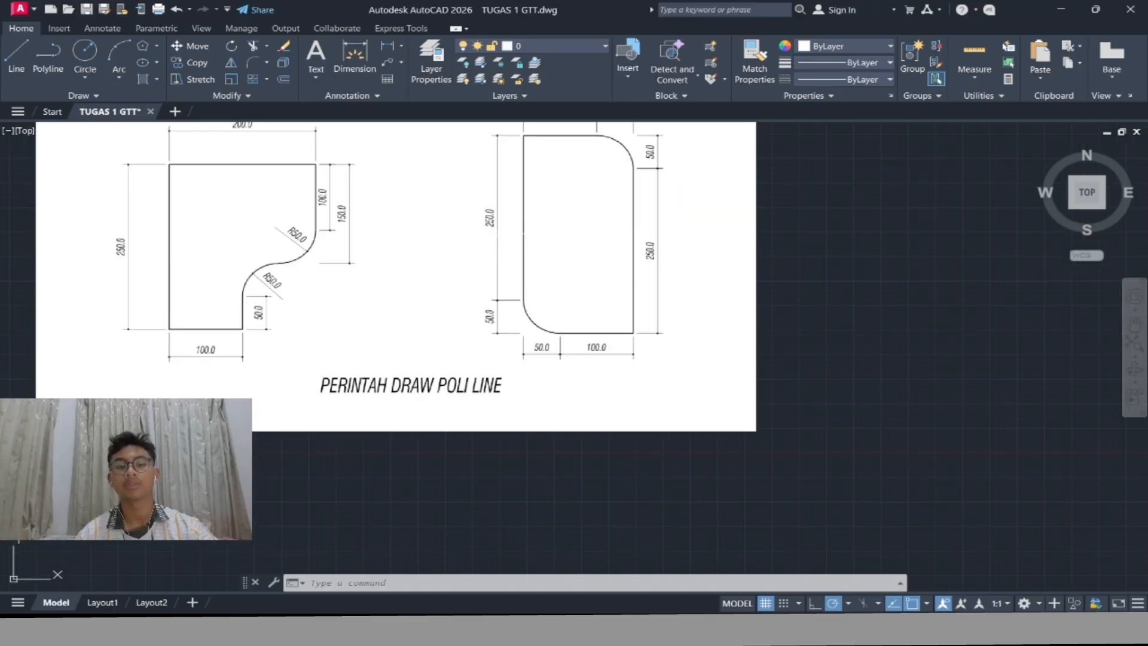
middle_click_drag(497, 236, 424, 314)
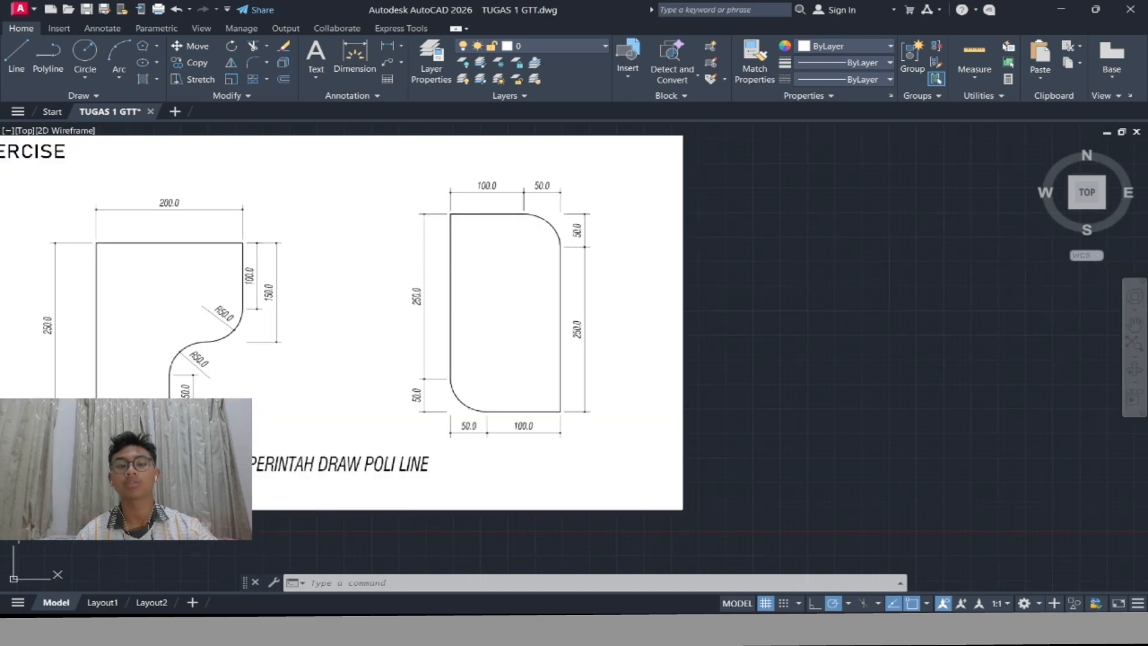
scroll(525, 358, "down", 3)
mouse_move(524, 357)
middle_mouse_down()
mouse_move(566, 298)
mouse_move(629, 265)
middle_mouse_up()
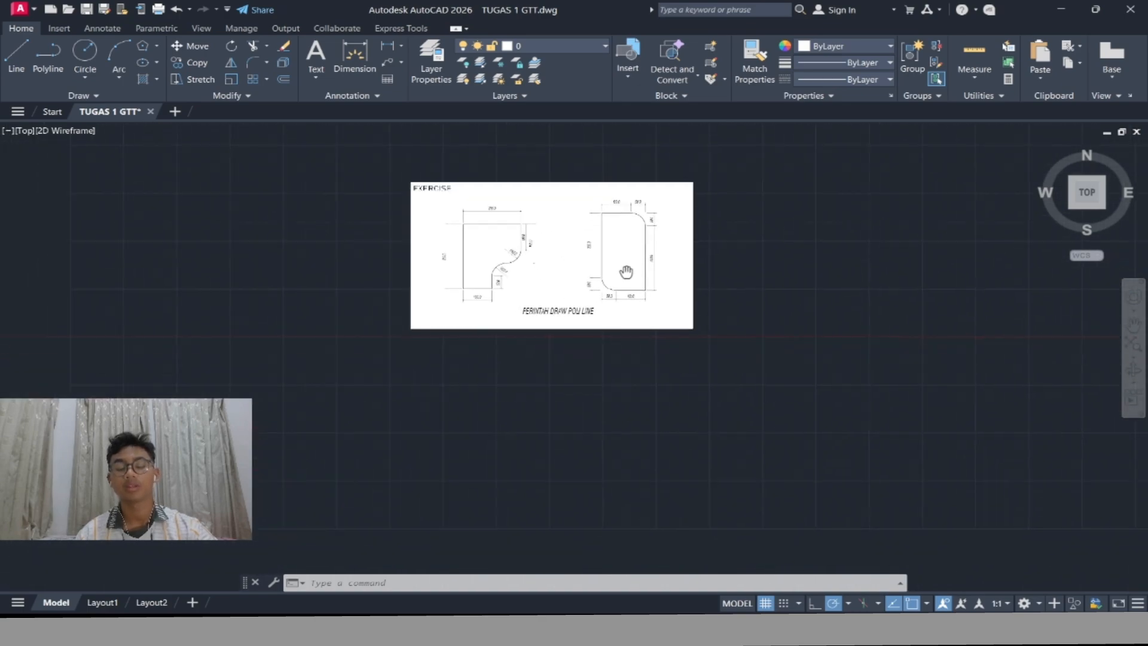
type("p")
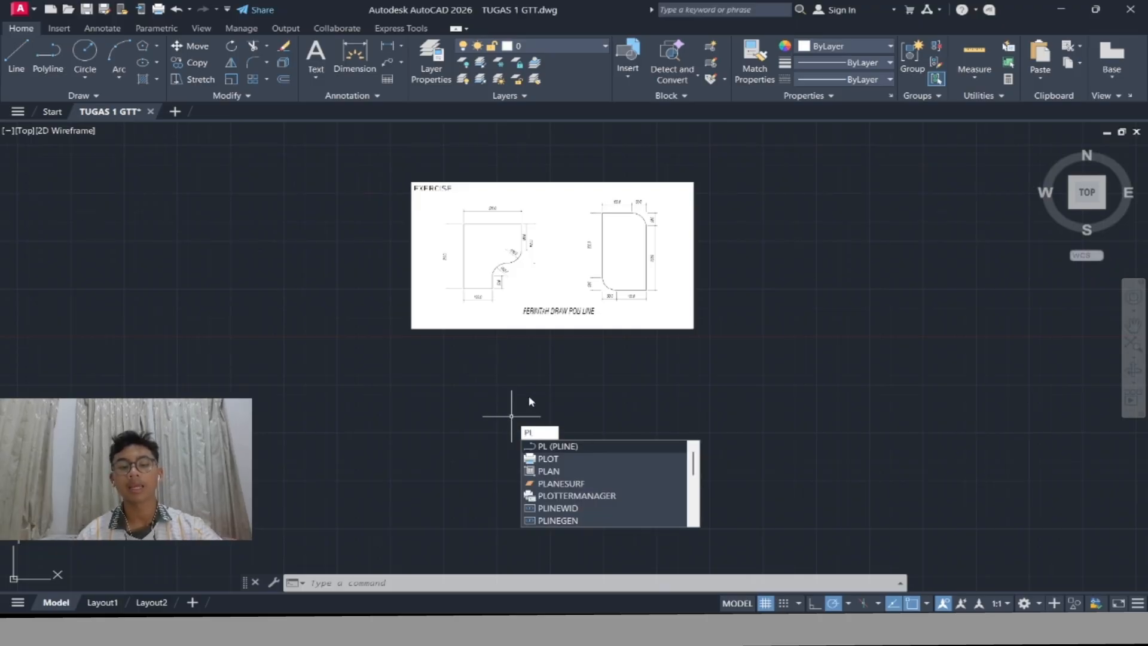
key("Return")
left_click(433, 378)
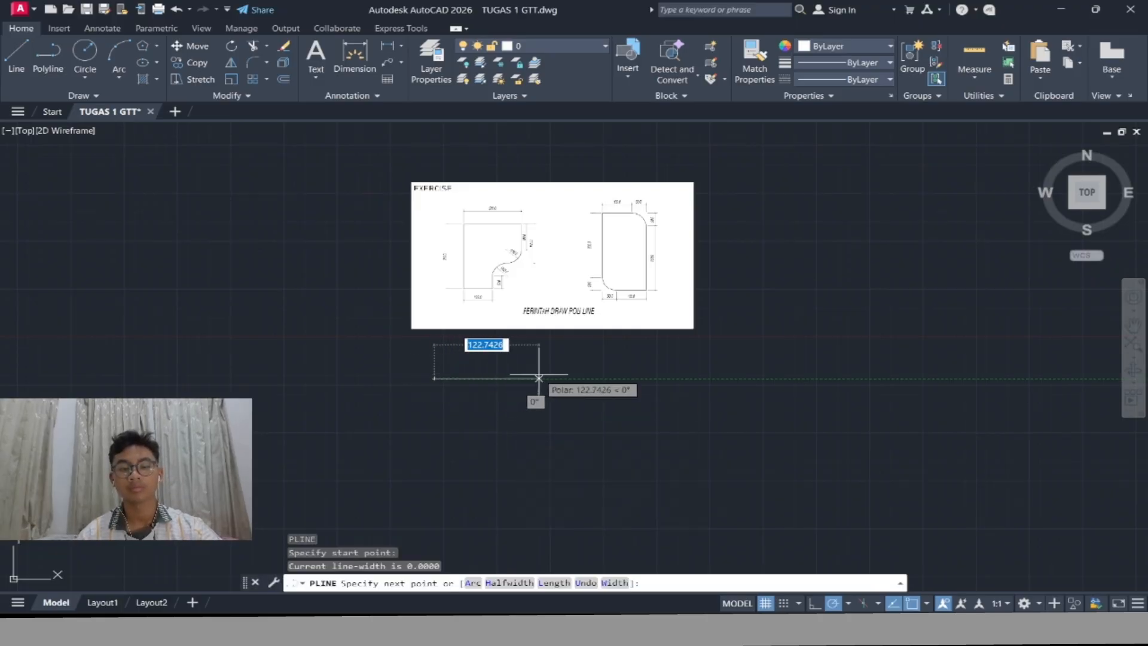
scroll(620, 217, "up", 5)
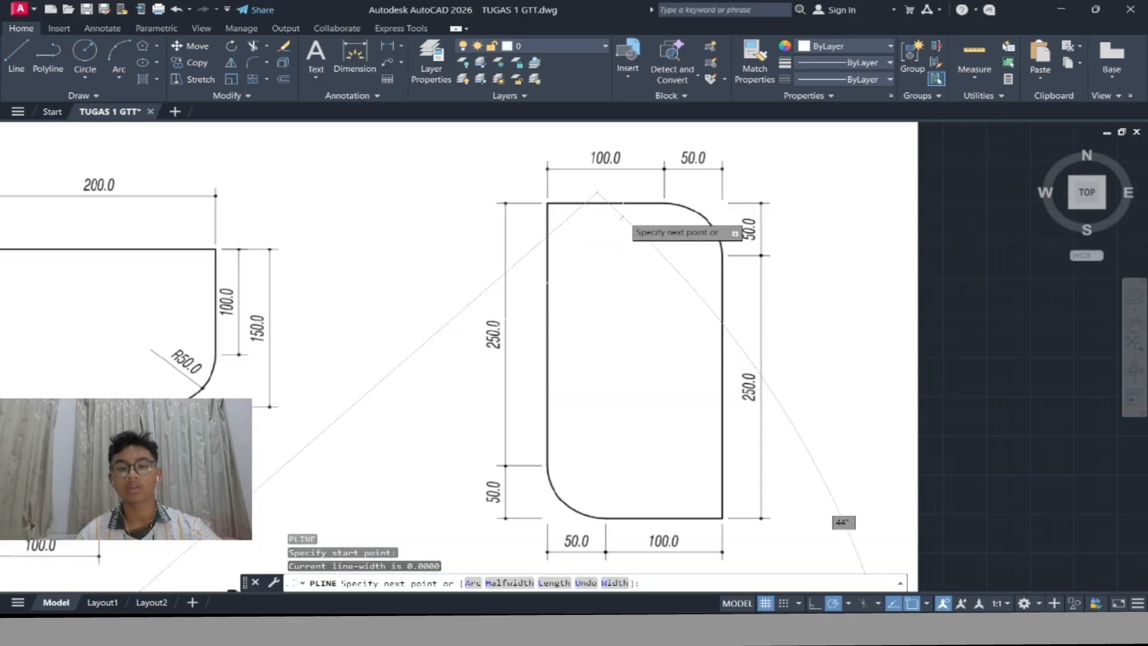
scroll(538, 257, "down", 10)
scroll(455, 386, "up", 5)
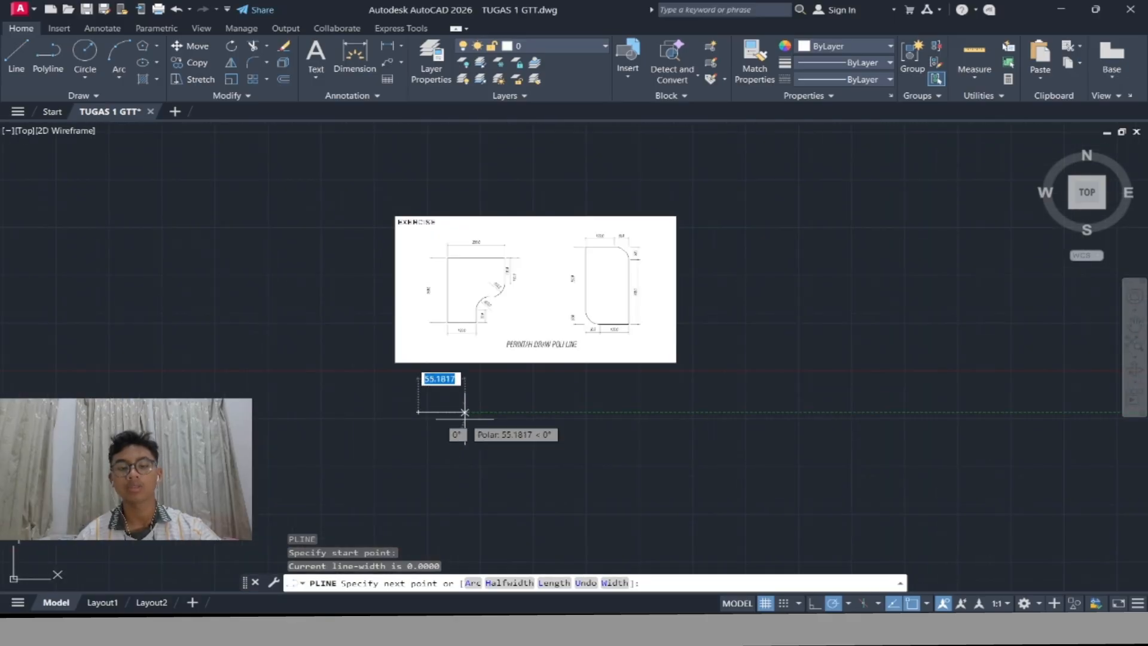
type("100")
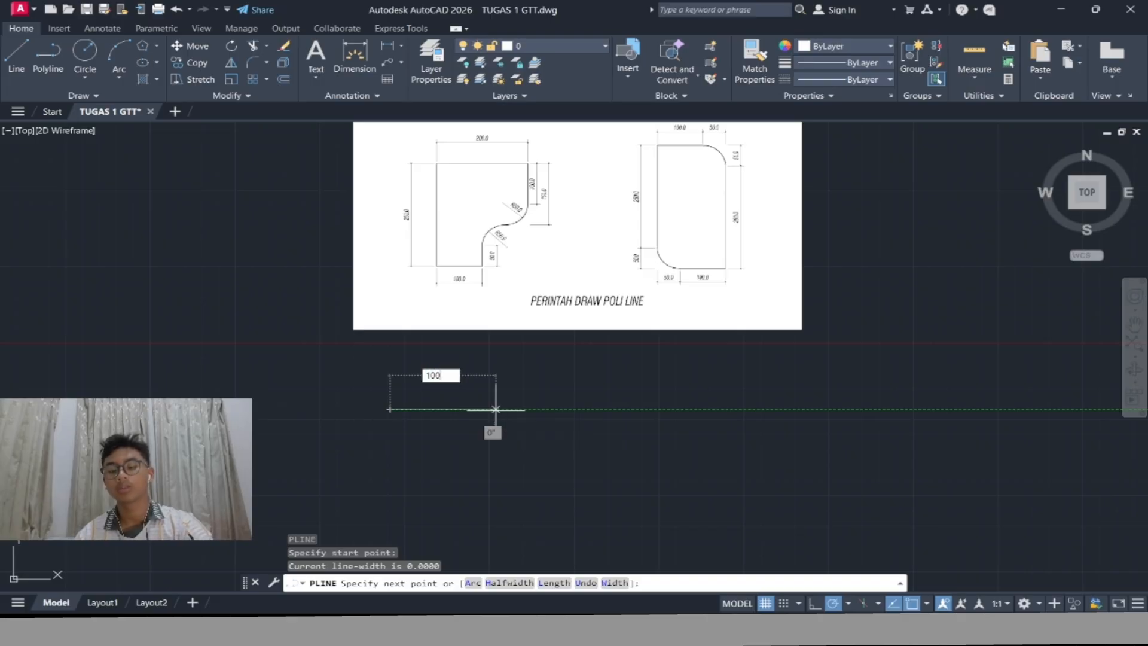
key("Return")
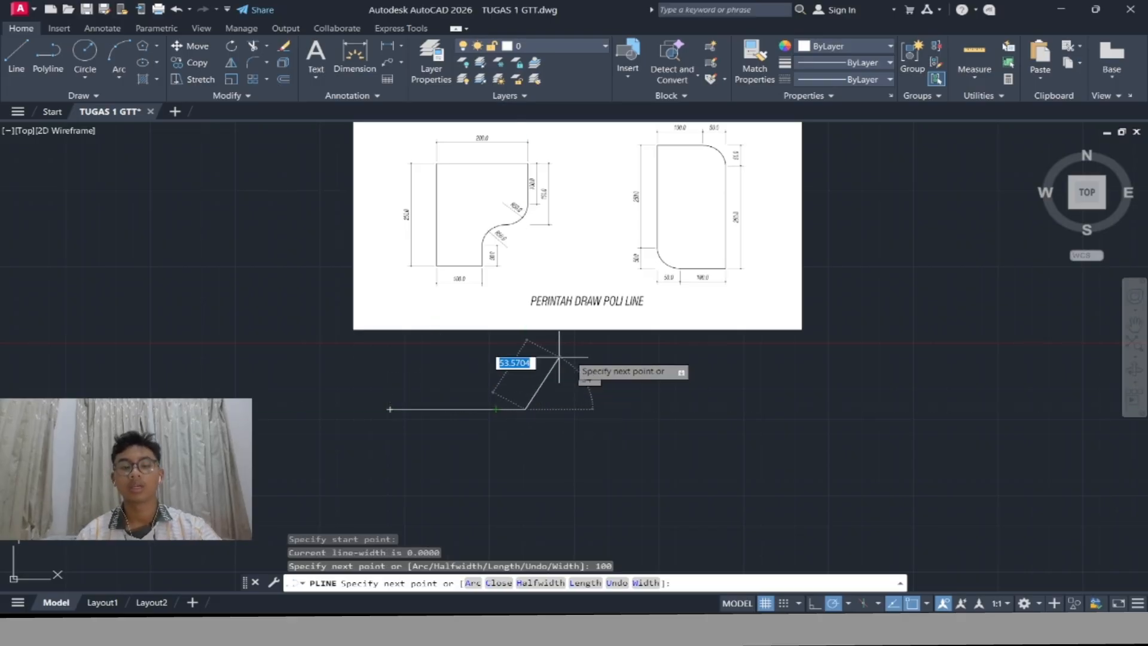
Check the rounded-corner shape in the reference image and switch the active polyline to arc mode for its upper-right corner
scroll(663, 281, "down", 2)
scroll(653, 170, "up", 4)
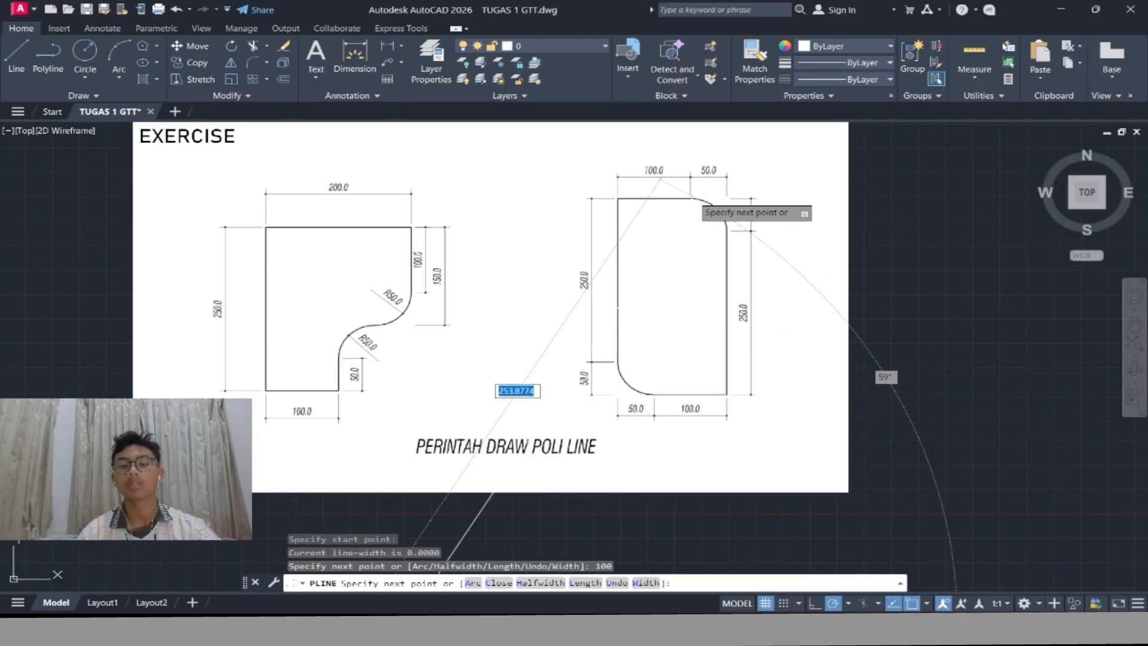
scroll(664, 322, "down", 3)
scroll(655, 299, "up", 4)
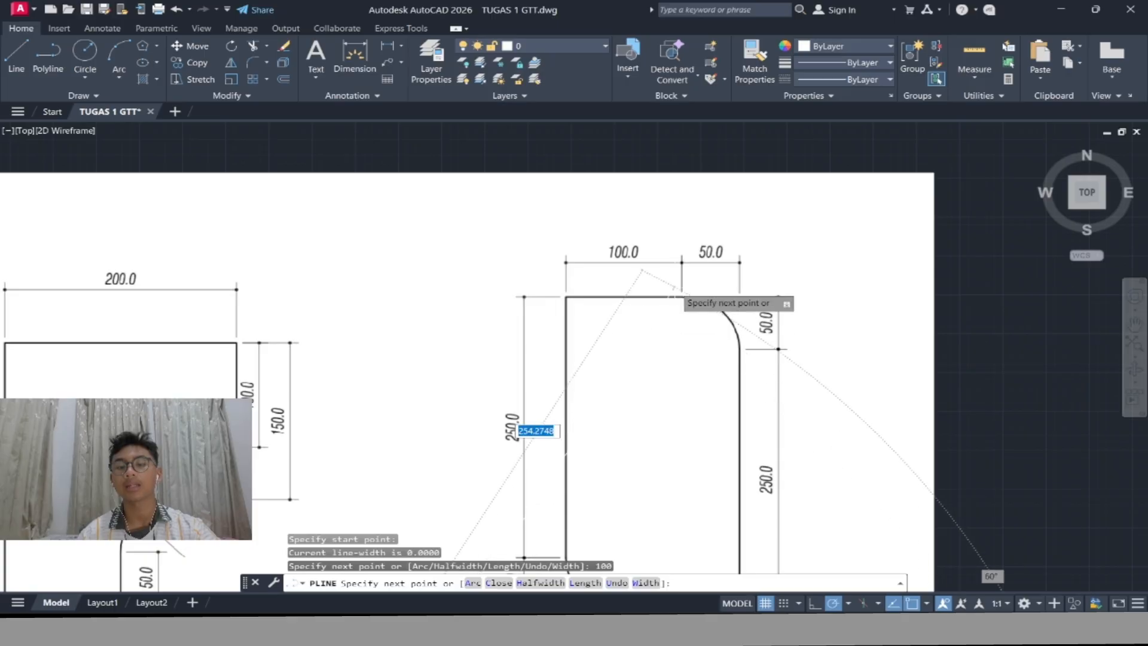
scroll(538, 451, "down", 4)
scroll(514, 418, "up", 5)
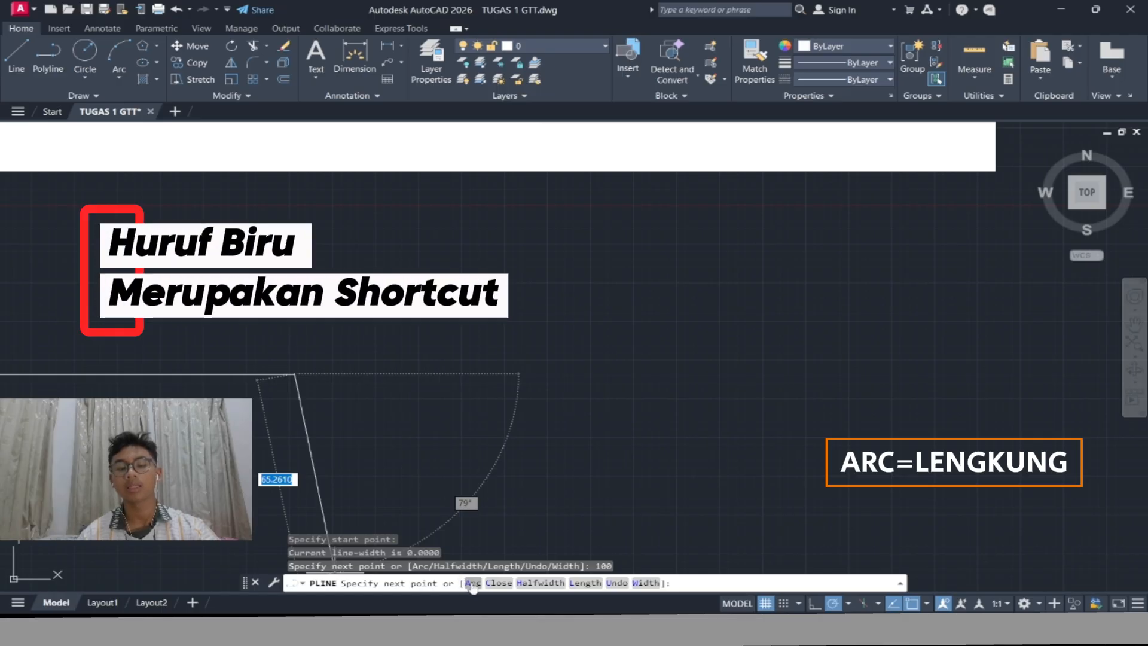
scroll(397, 512, "down", 2)
middle_click_drag(415, 499, 476, 386)
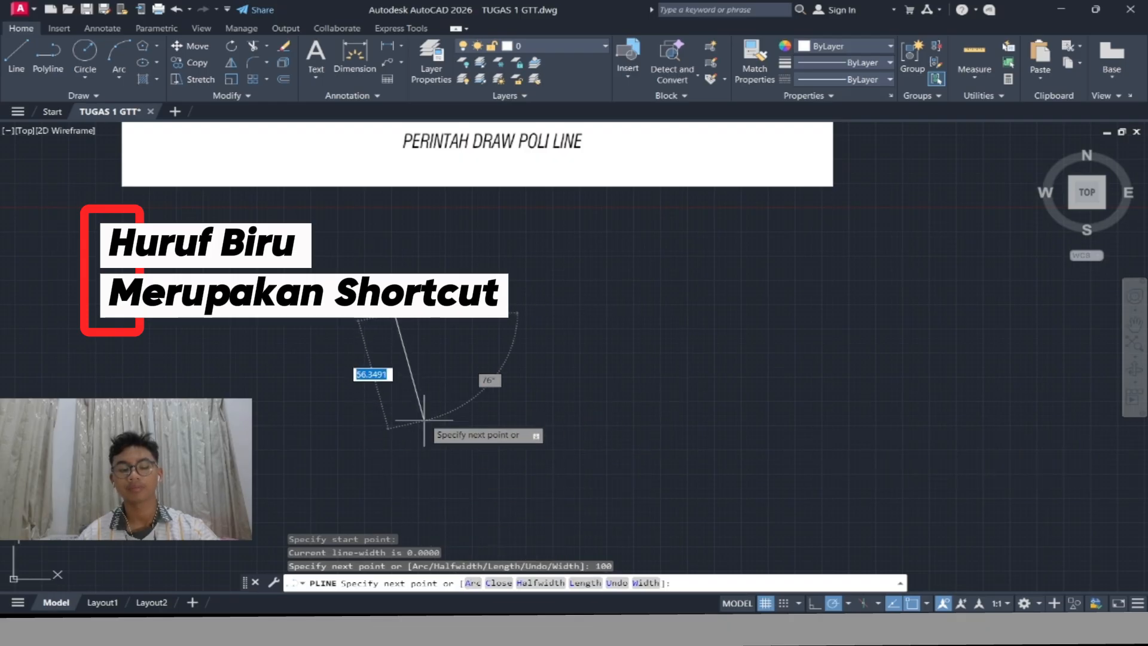
type("a")
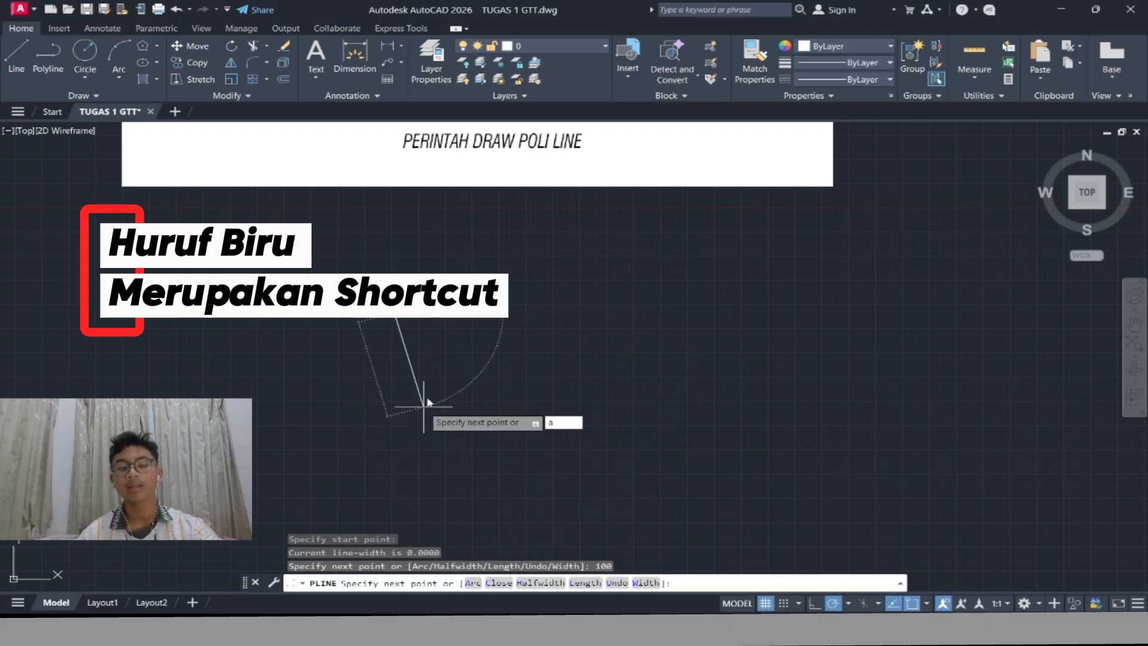
key("Return")
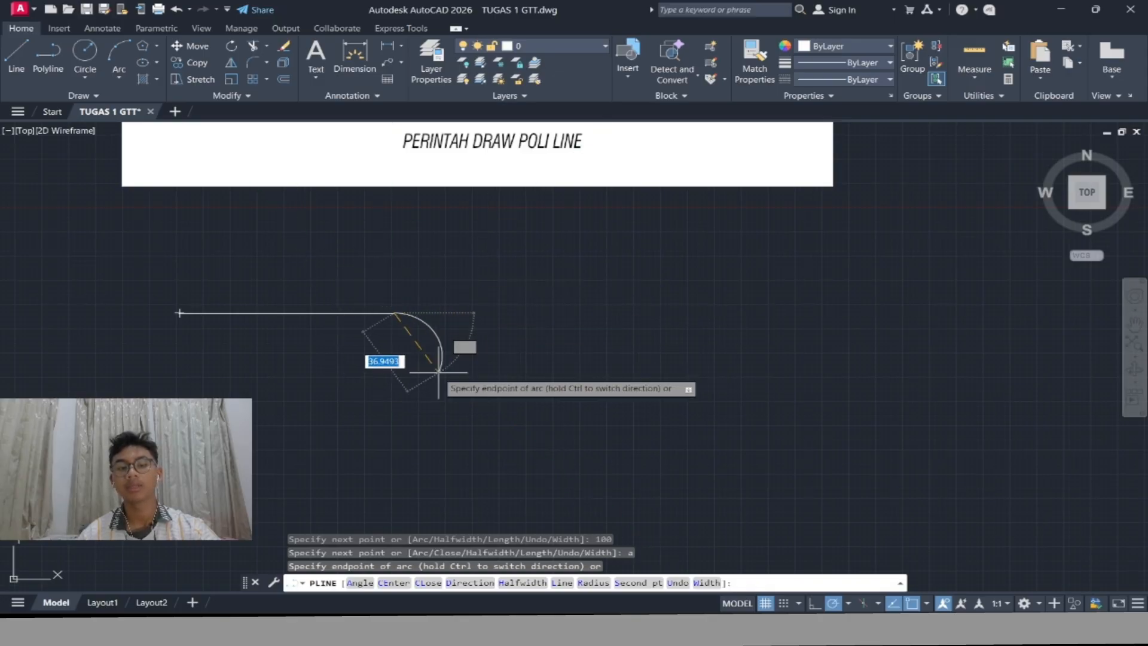
Check the upper-right corner in the reference image and set the arc's center 50 units below the horizontal segment's end
scroll(457, 328, "down", 3)
scroll(504, 254, "up", 5)
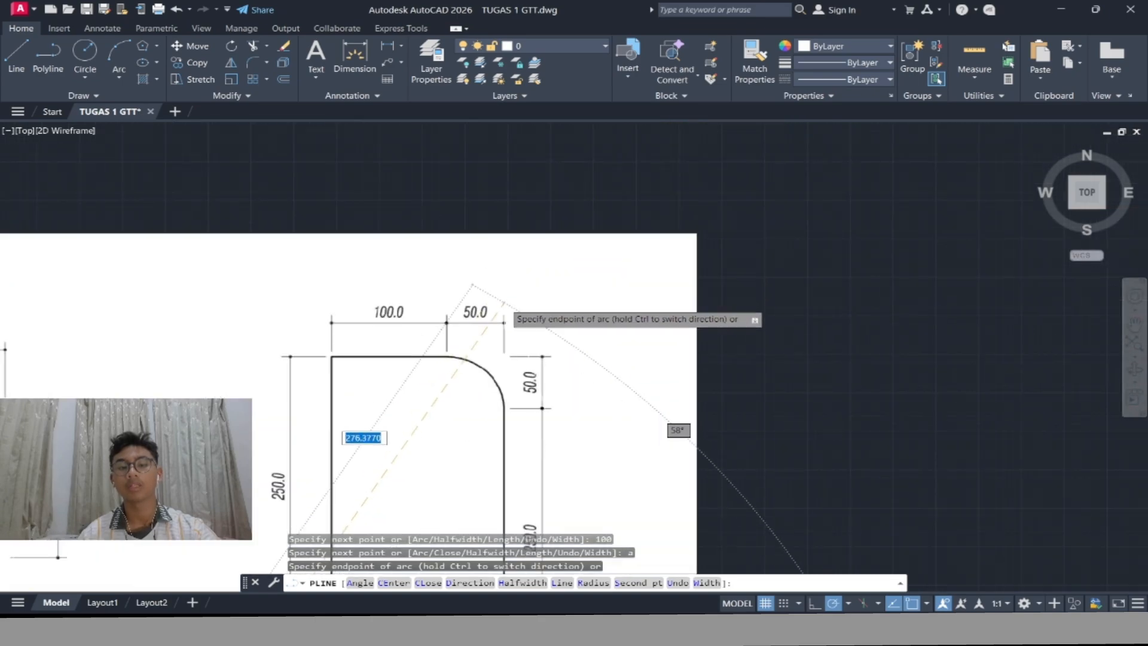
scroll(504, 303, "down", 8)
scroll(384, 473, "up", 6)
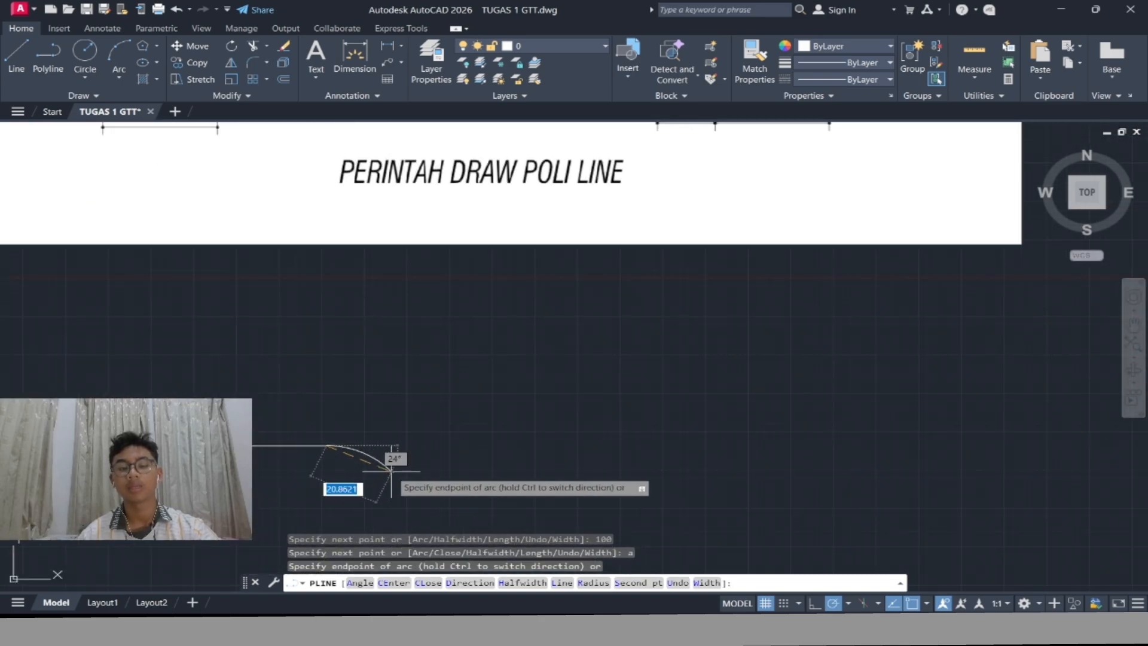
middle_click_drag(391, 471, 465, 398)
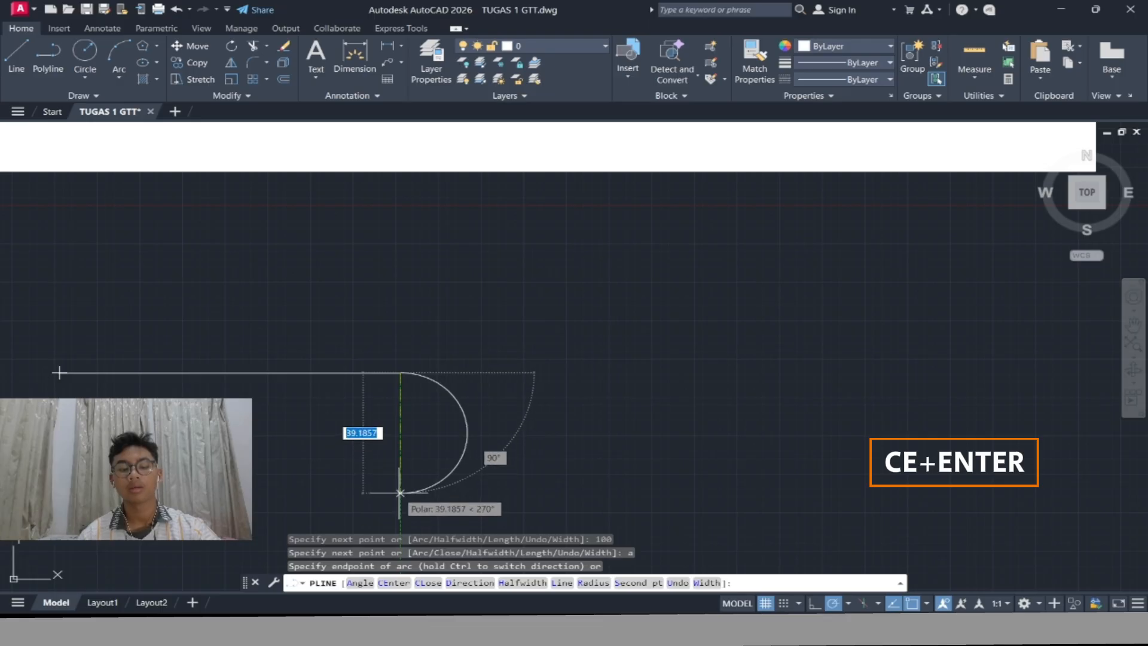
type("ce")
key("Return")
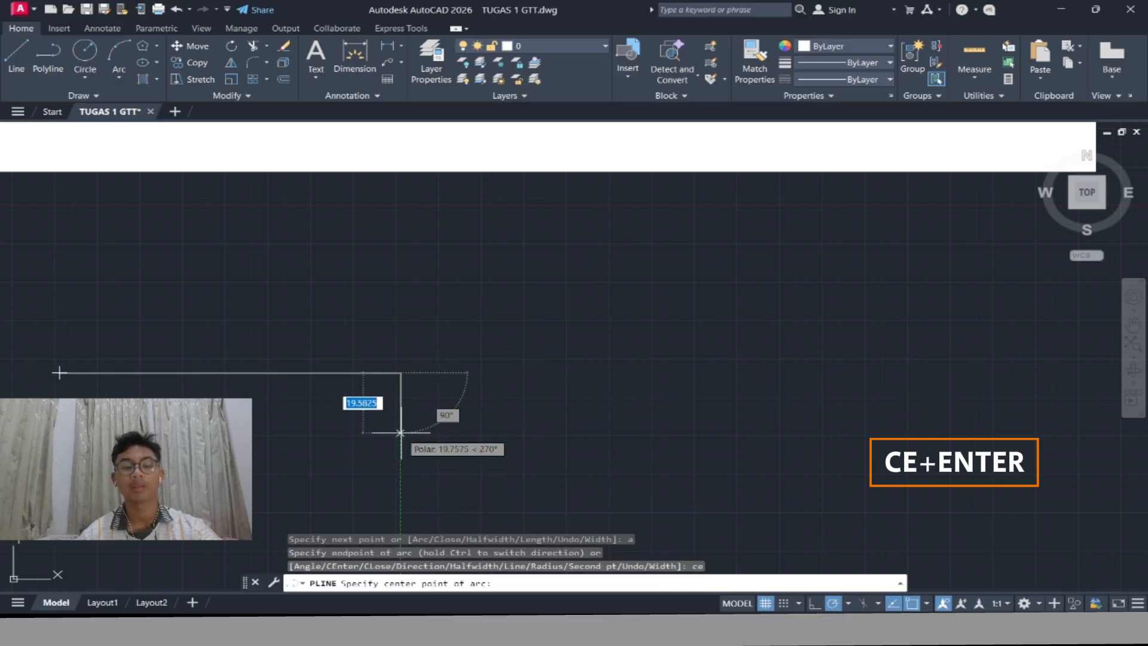
scroll(500, 246, "up", 4)
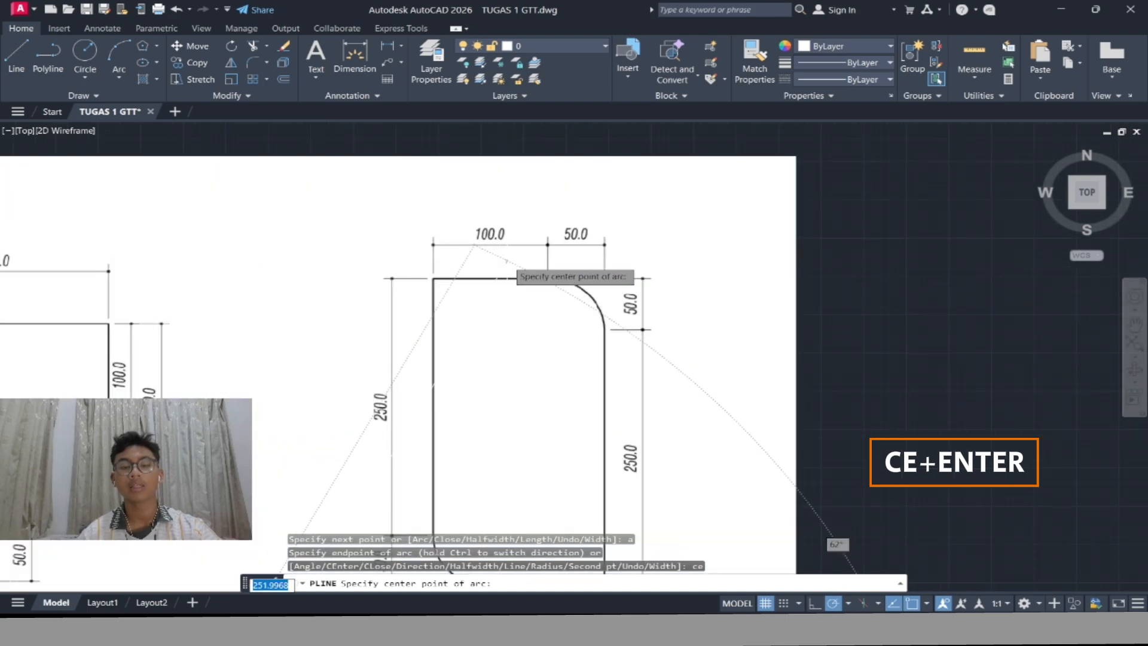
scroll(562, 412, "down", 6)
middle_click_drag(450, 502, 458, 328)
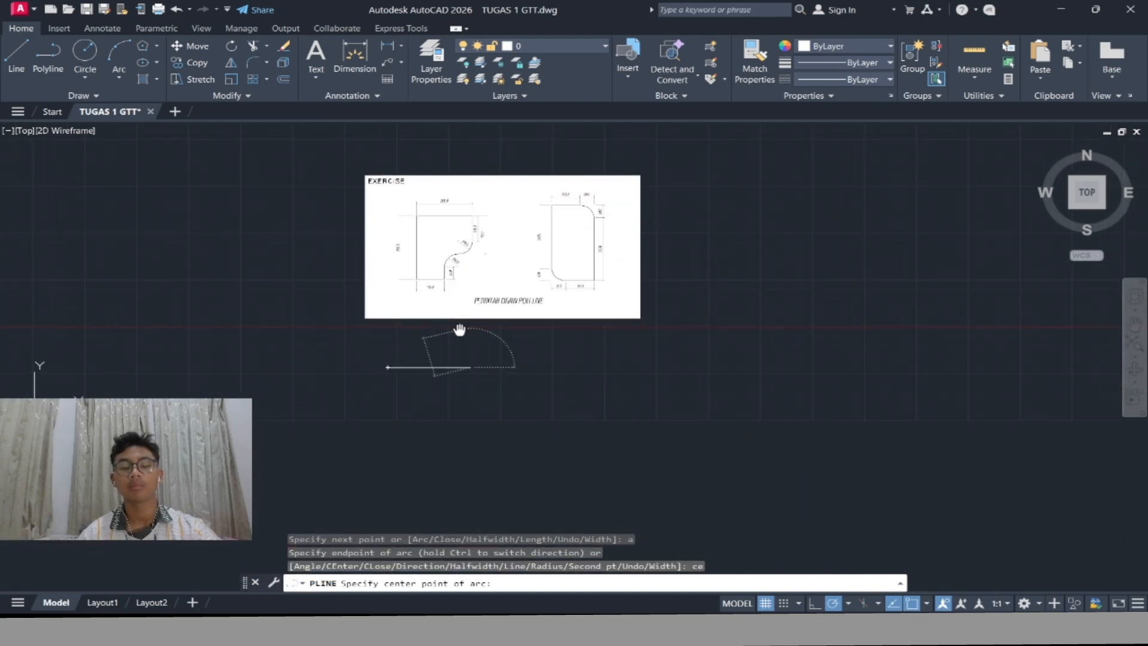
scroll(475, 407, "up", 2)
scroll(476, 406, "up", 2)
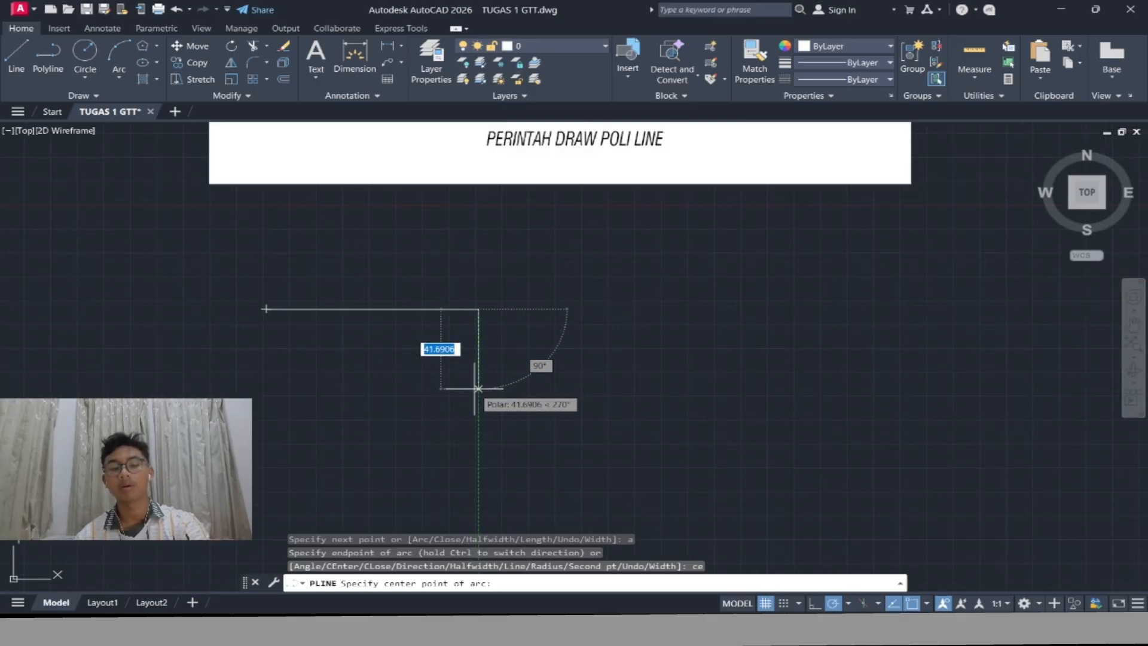
type("50")
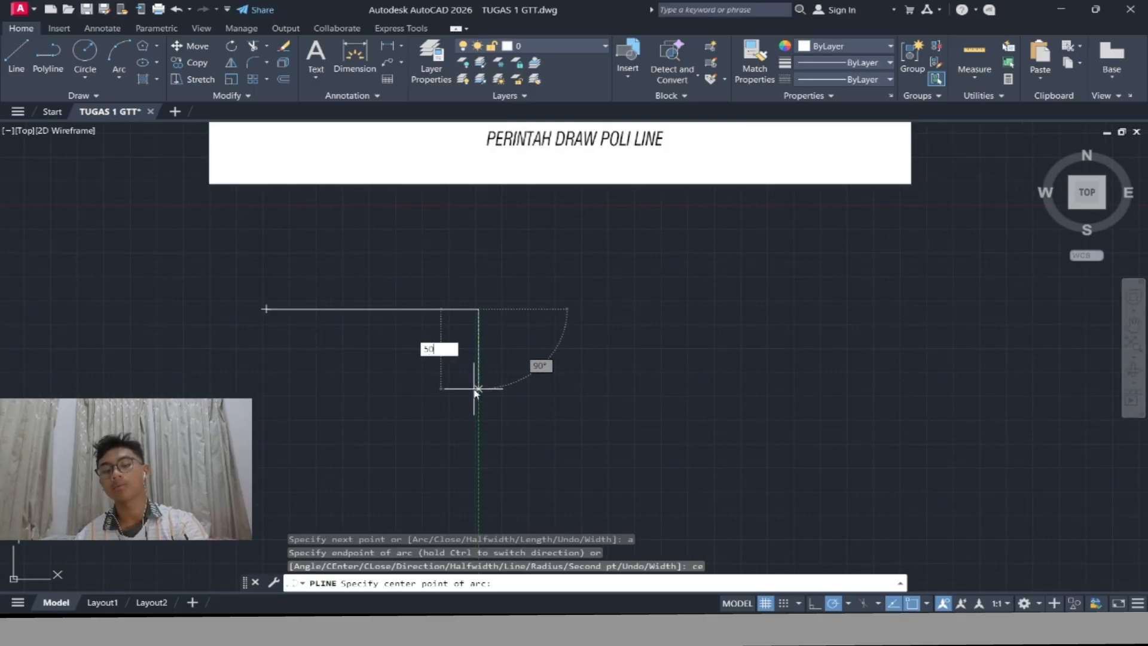
key("Return")
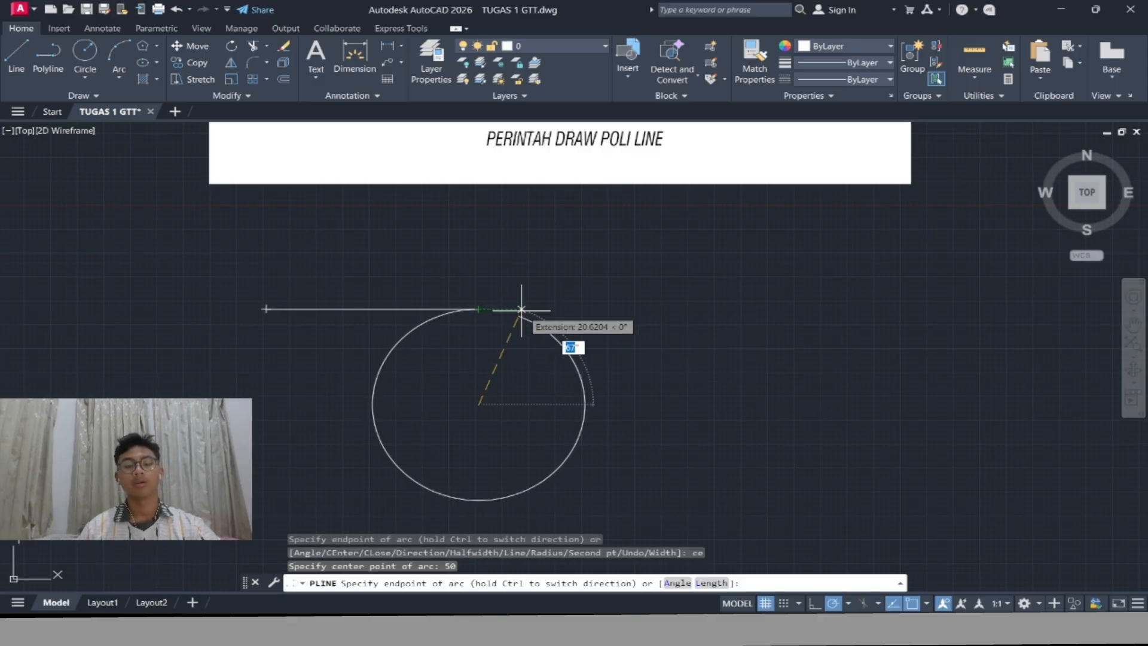
End the upper-right corner arc directly to the right of its center as a quarter circle curving downward
scroll(553, 379, "down", 5)
scroll(500, 482, "up", 4)
scroll(468, 487, "down", 2)
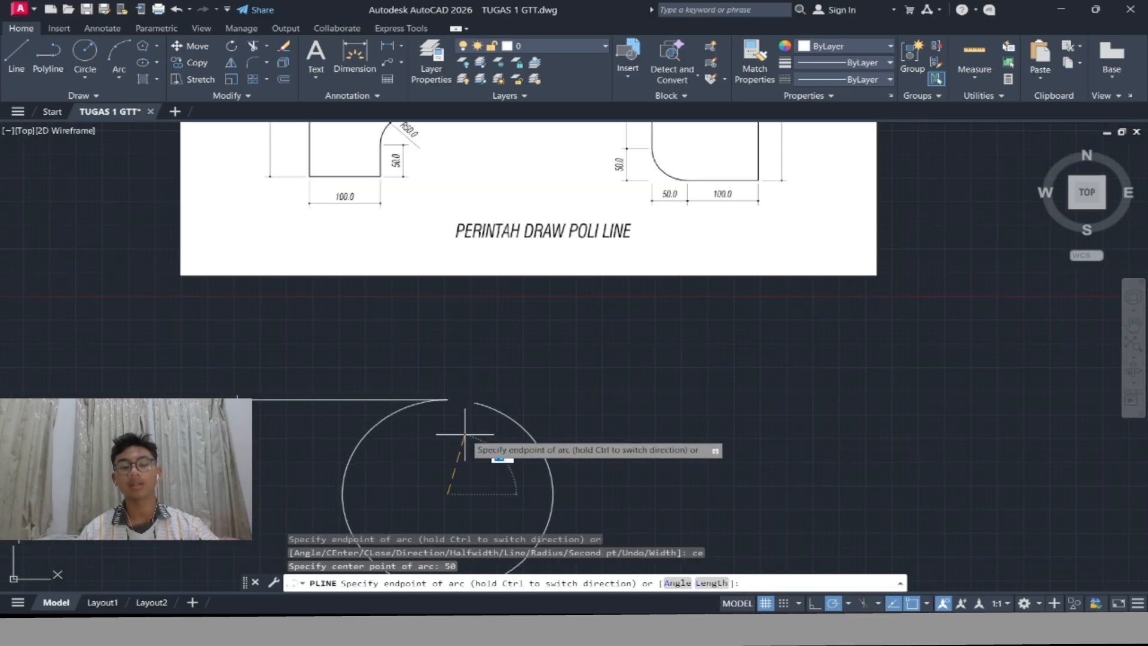
middle_click_drag(468, 441, 441, 357)
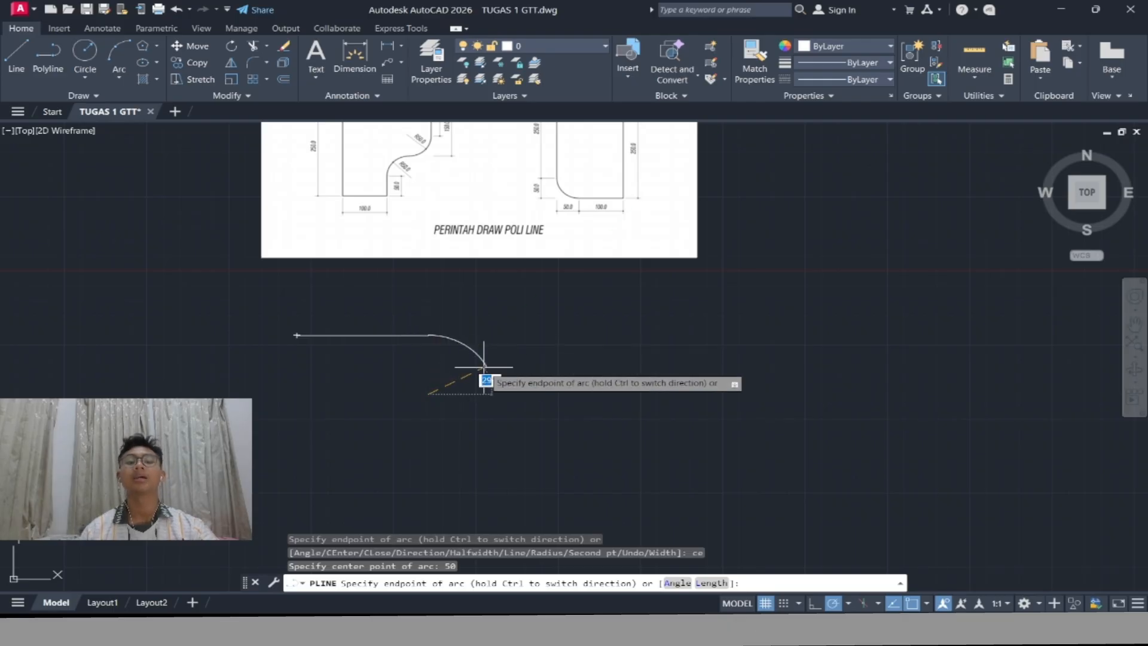
left_click(493, 393)
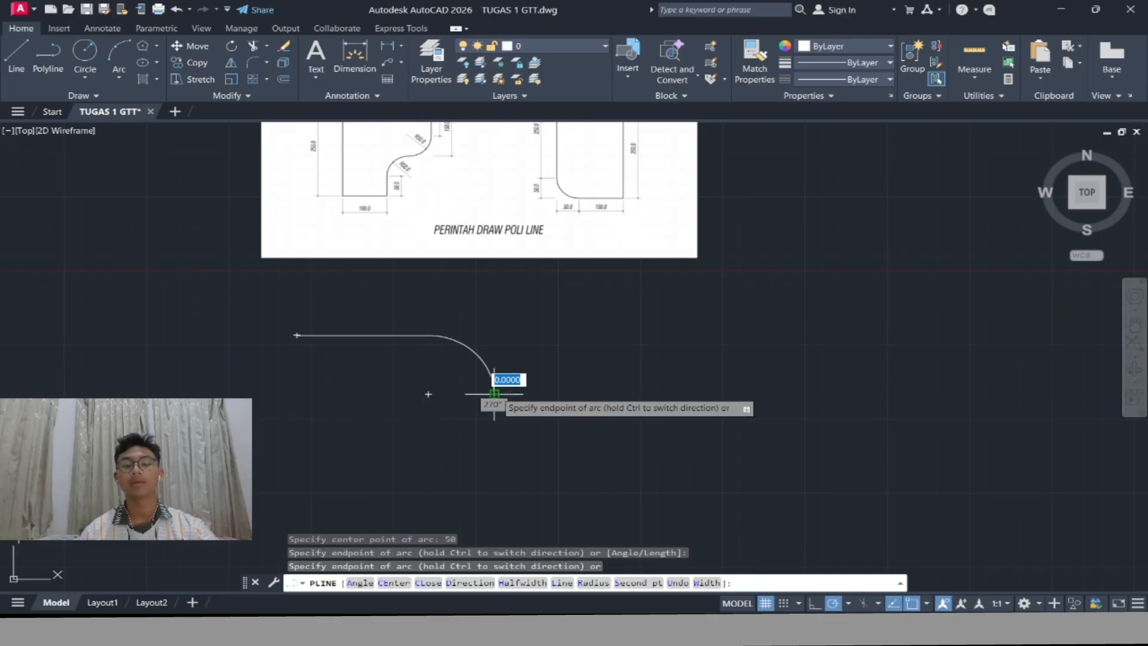
Check the right side in the reference image, switch the polyline to line mode and draw a 250-unit segment straight down
scroll(575, 388, "down", 2)
scroll(590, 238, "up", 6)
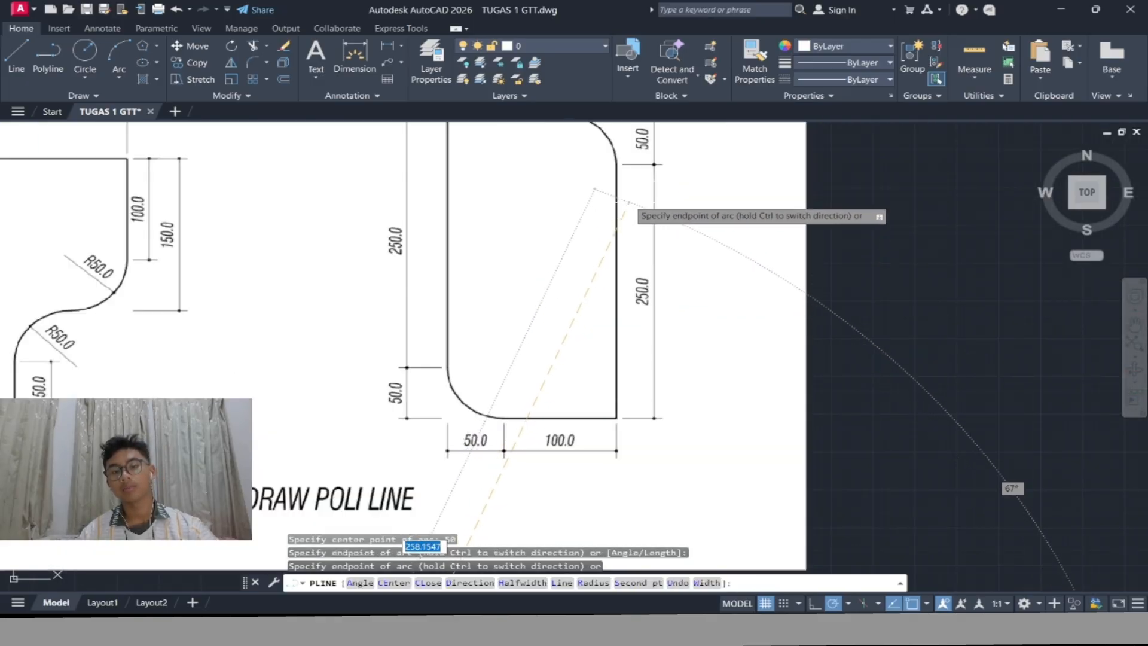
scroll(524, 388, "down", 6)
middle_click_drag(524, 387, 535, 344)
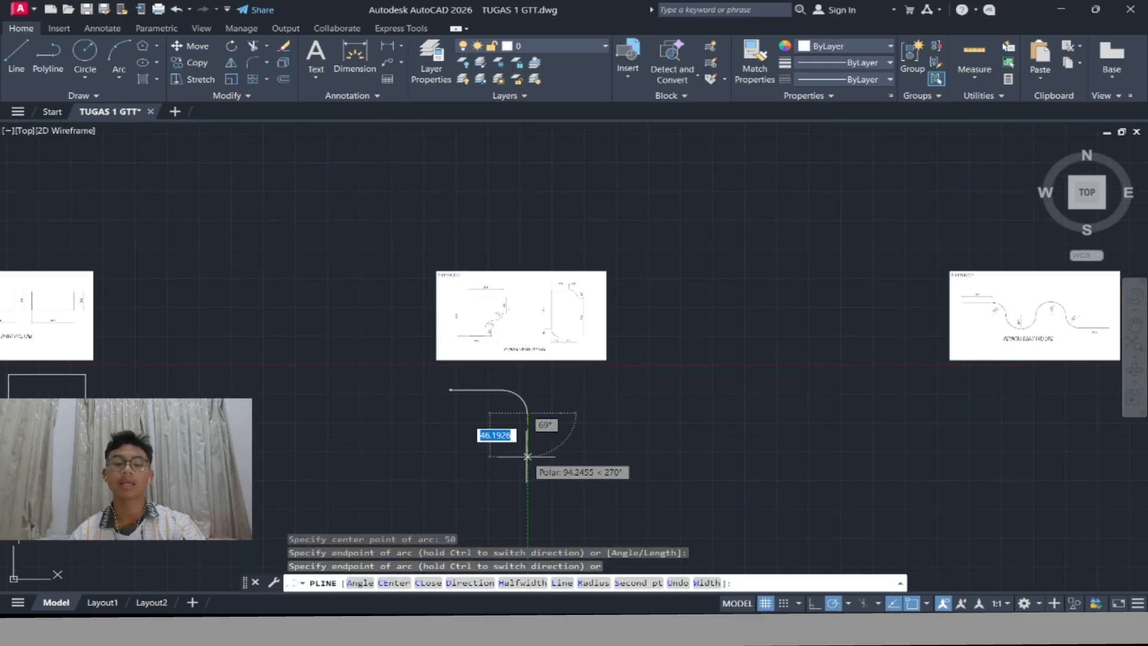
type("l")
key("Return")
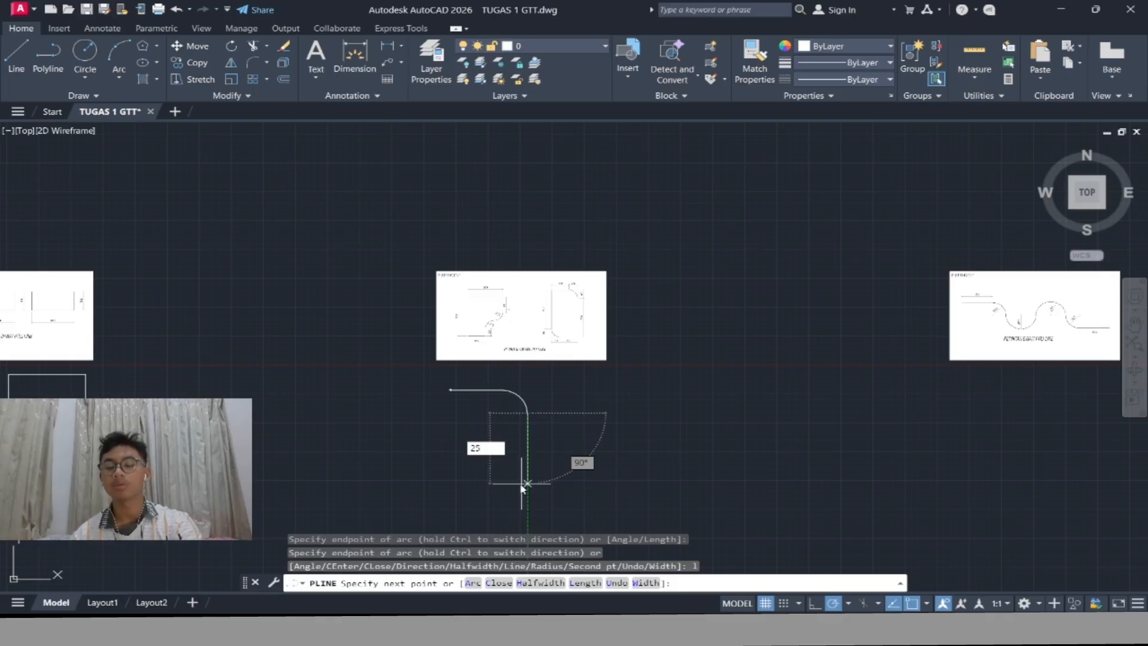
key("Return")
Draw the 100-unit bottom segment of the polyline horizontally to the left
scroll(499, 472, "down", 6)
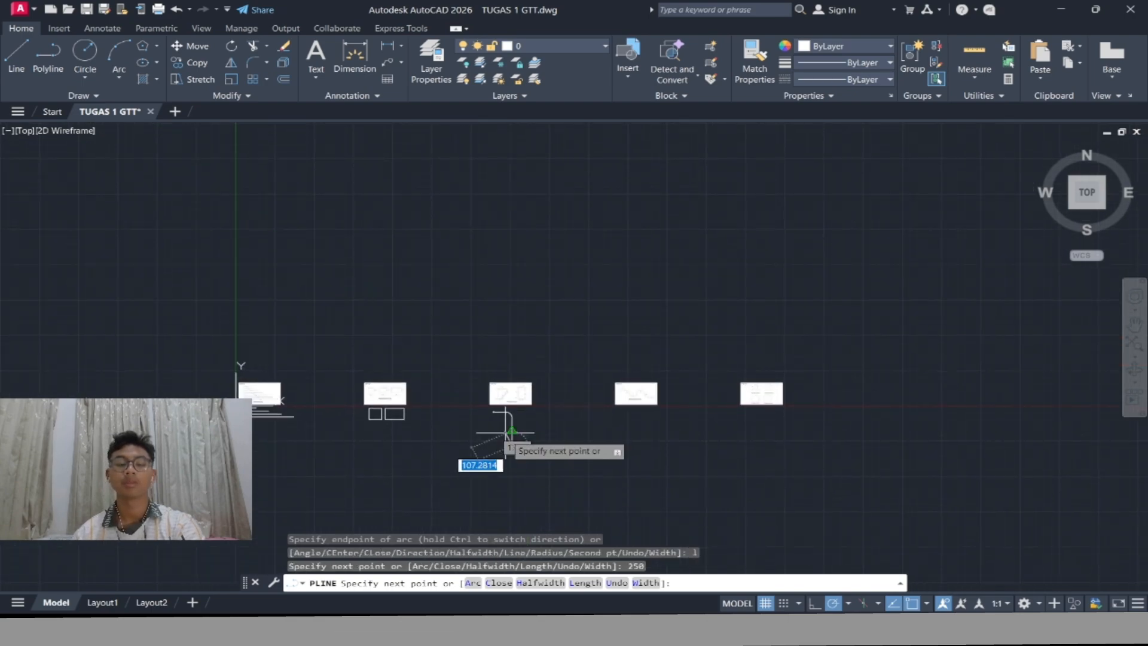
scroll(504, 455, "up", 9)
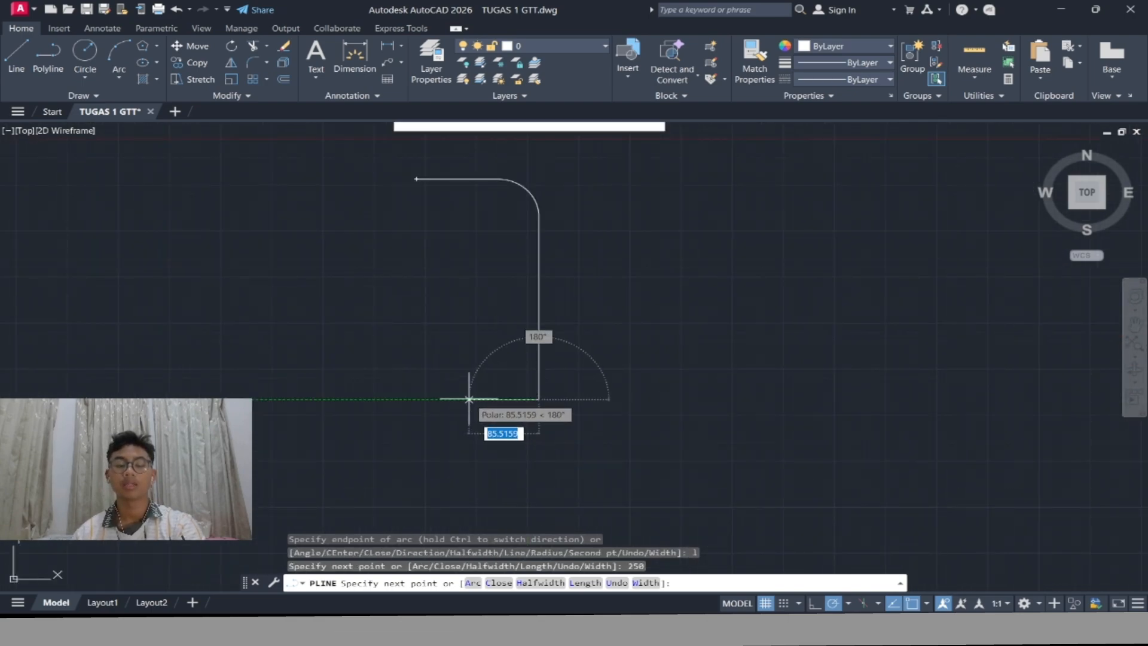
type("100")
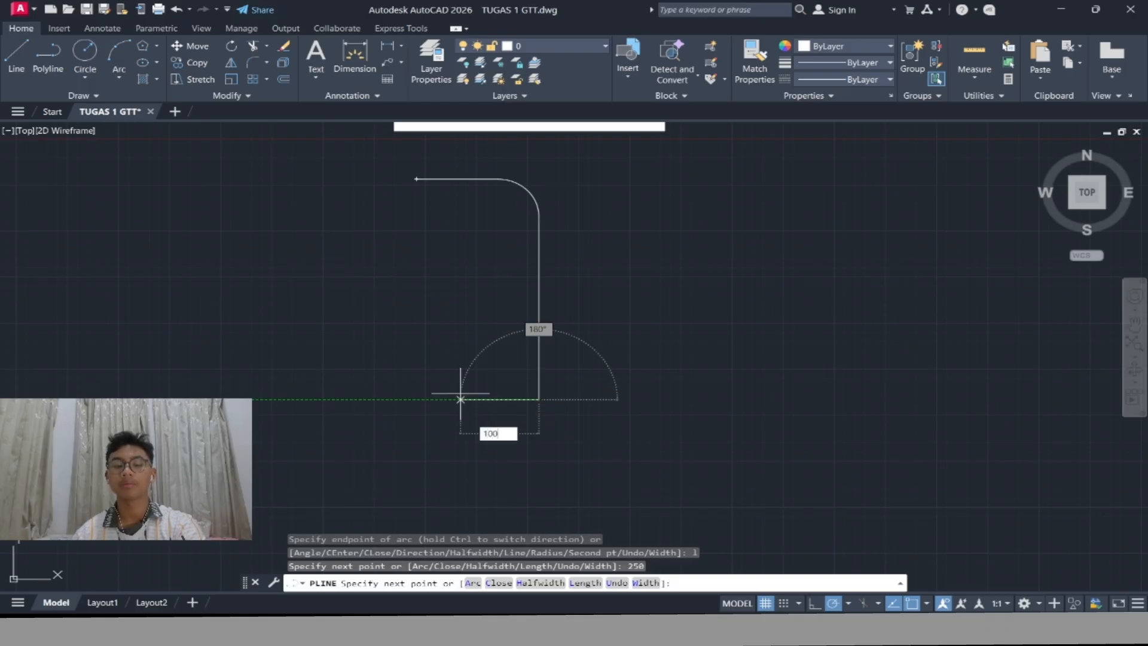
key("Return")
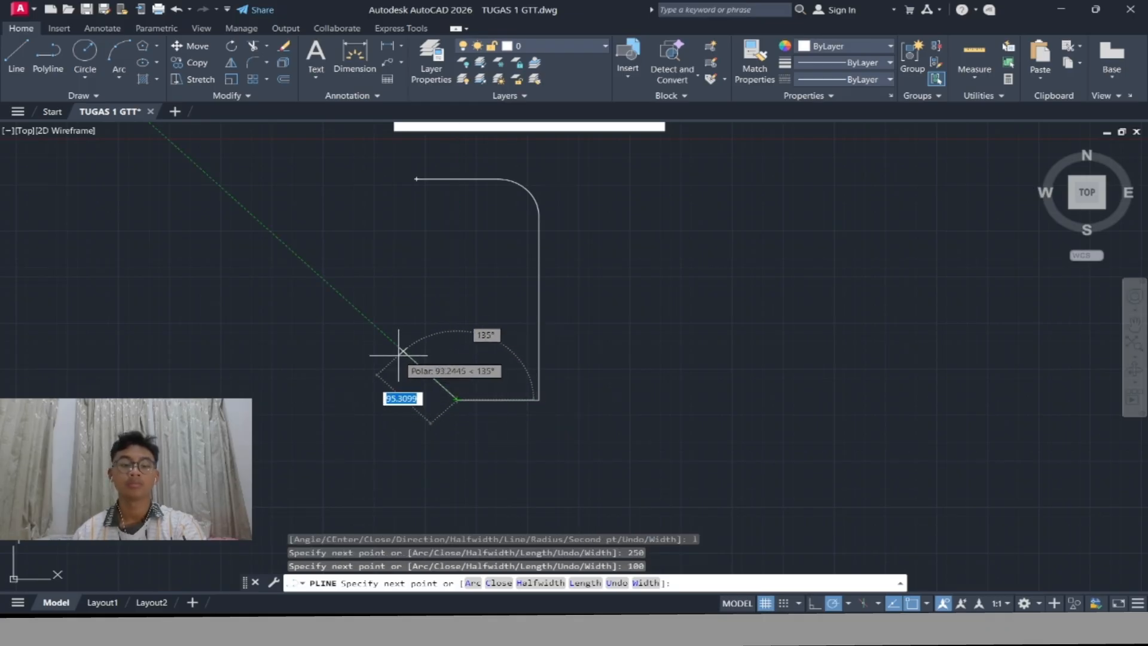
Add the lower-left quarter-circle arc with its center 50 units above the bottom segment's end, ending directly left of the center
scroll(426, 347, "down", 3)
scroll(441, 332, "up", 4)
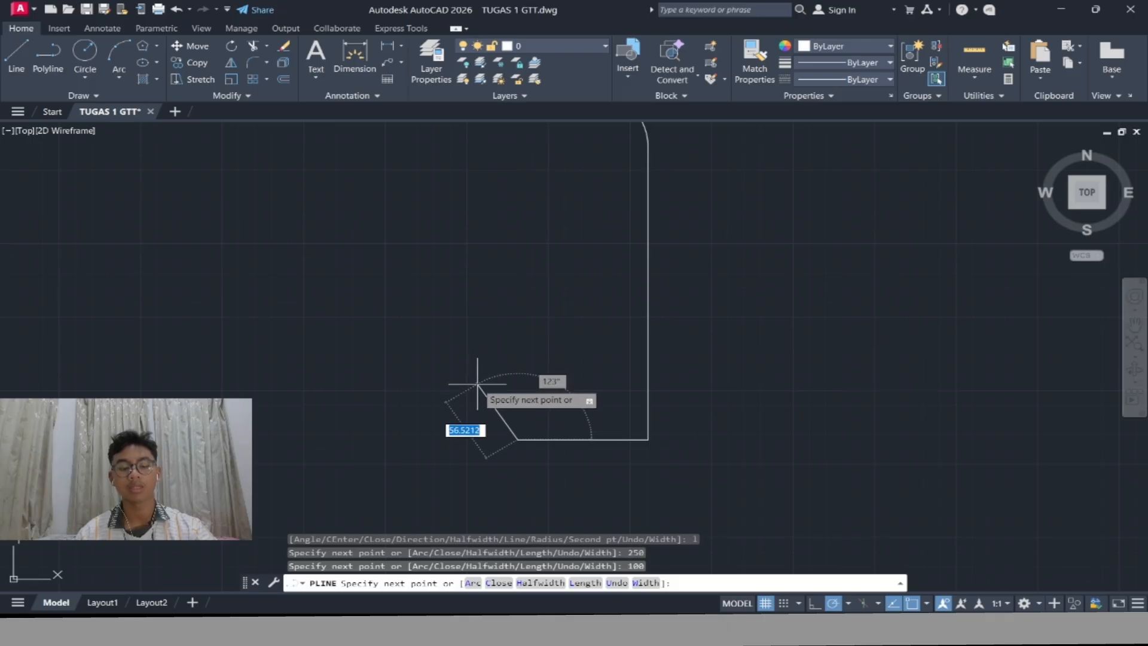
type("a")
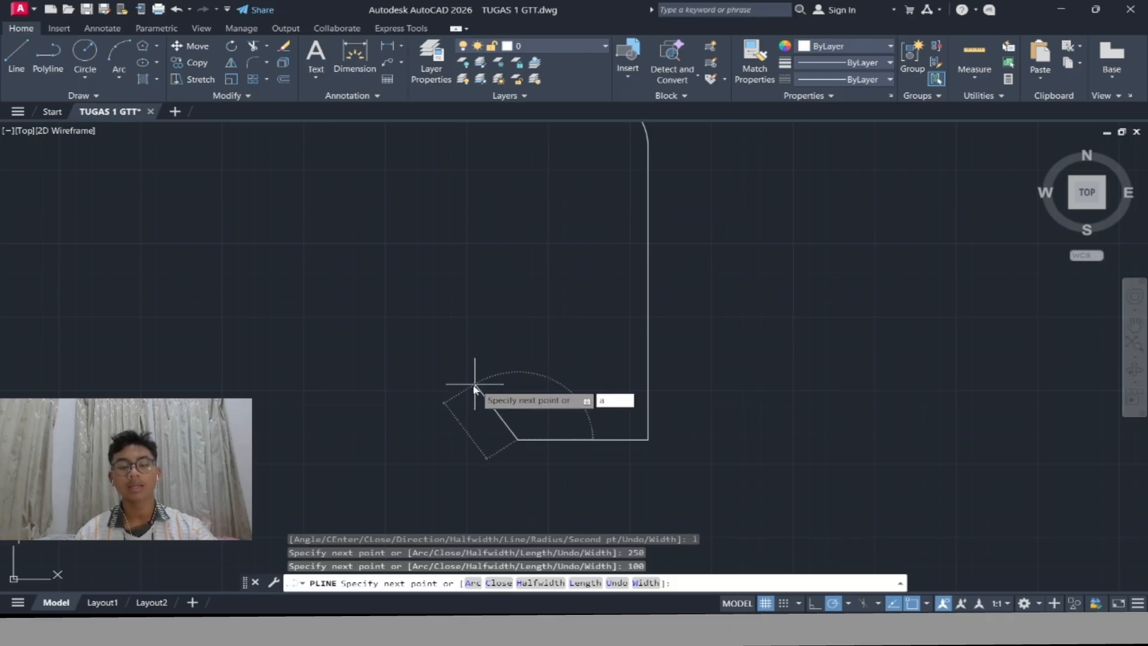
key("Return")
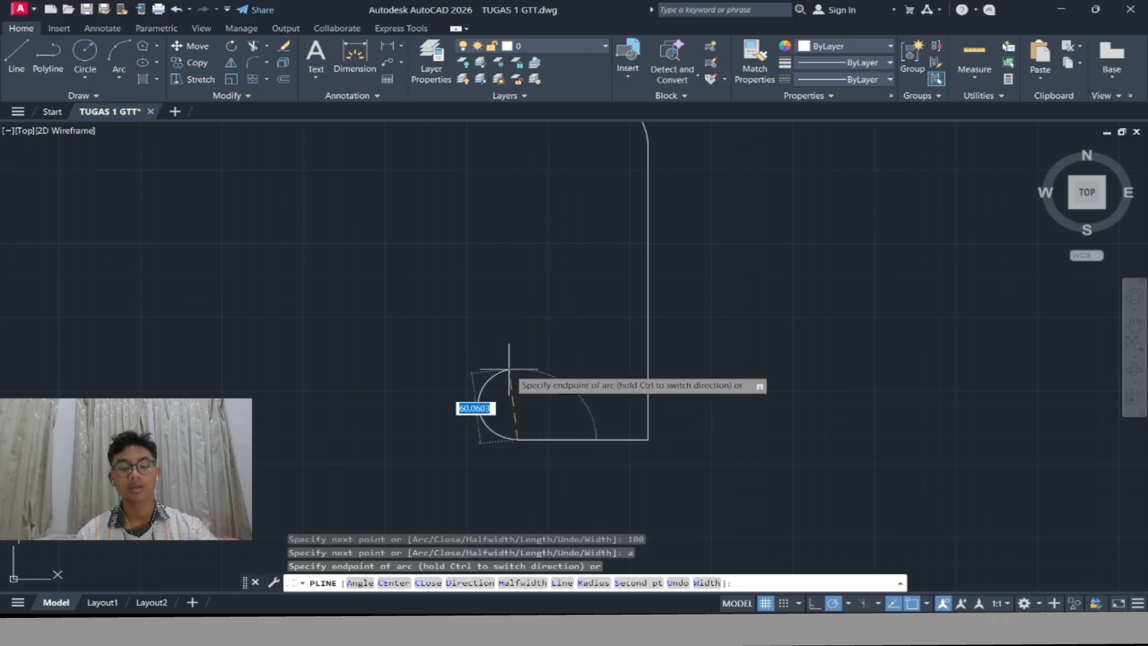
type("ce")
key("Return")
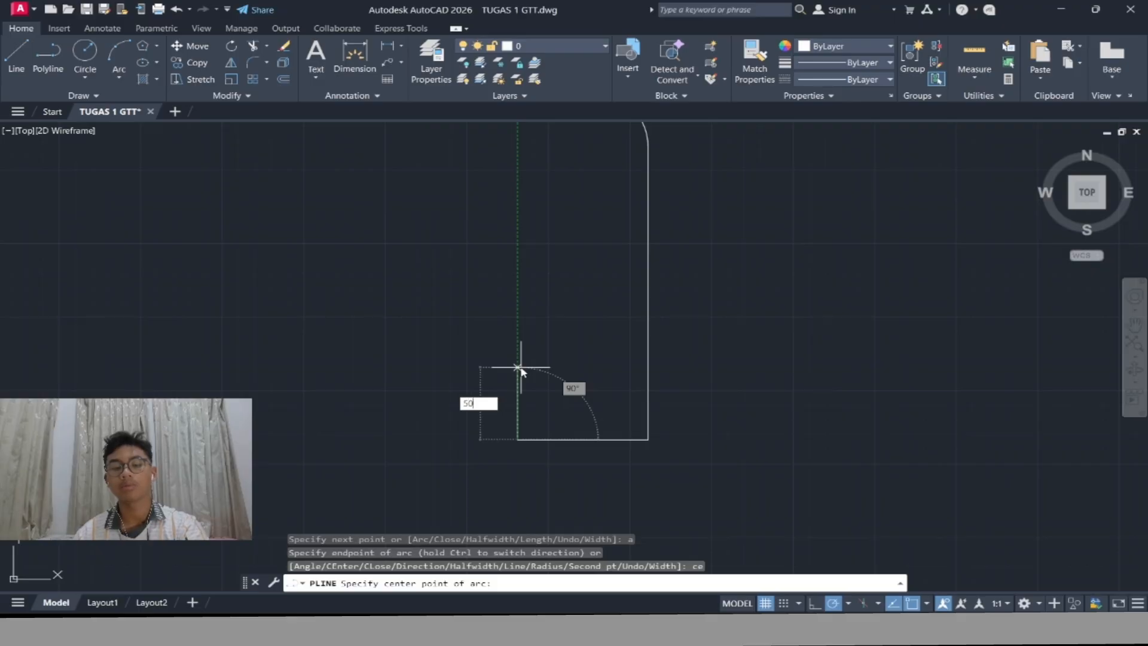
type("50")
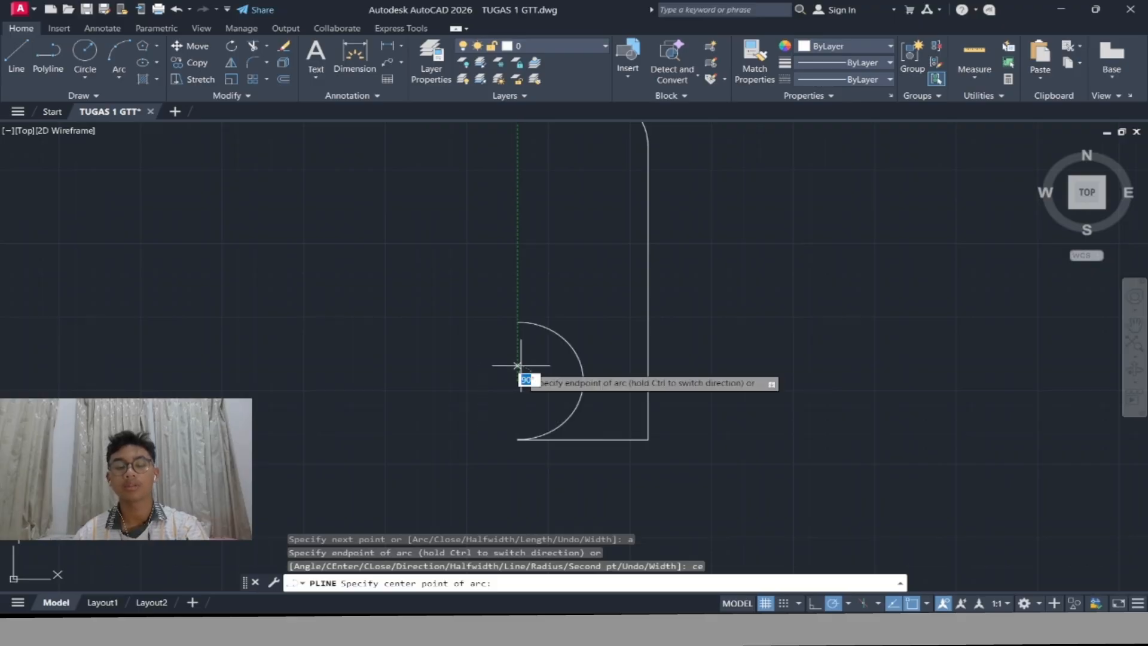
key("Return")
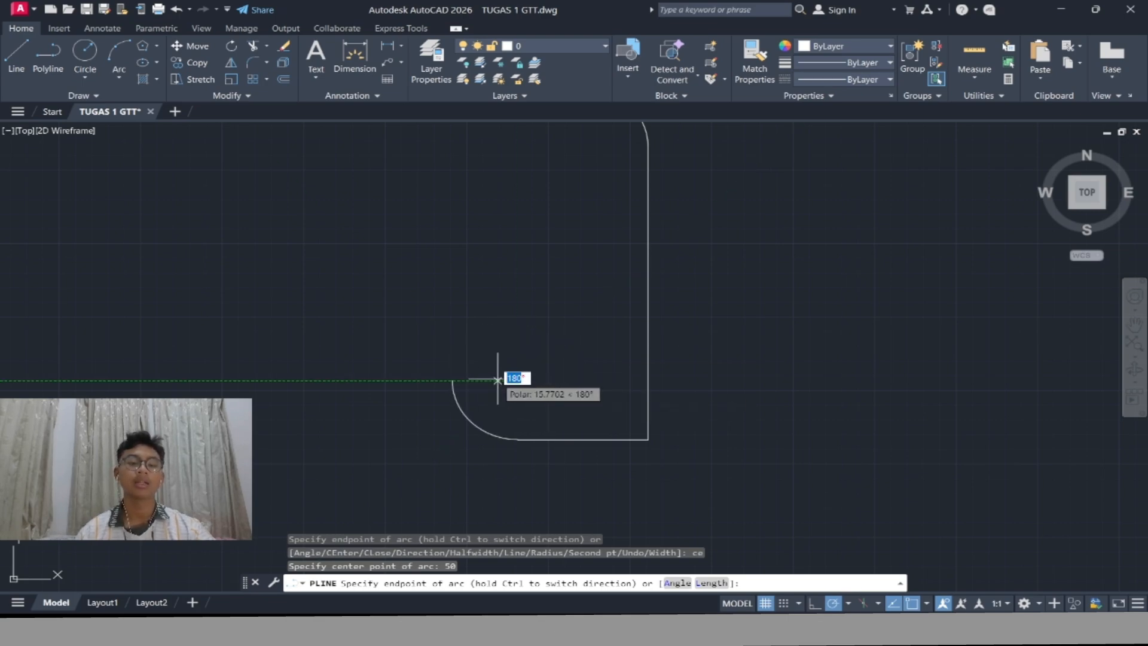
left_click(383, 380)
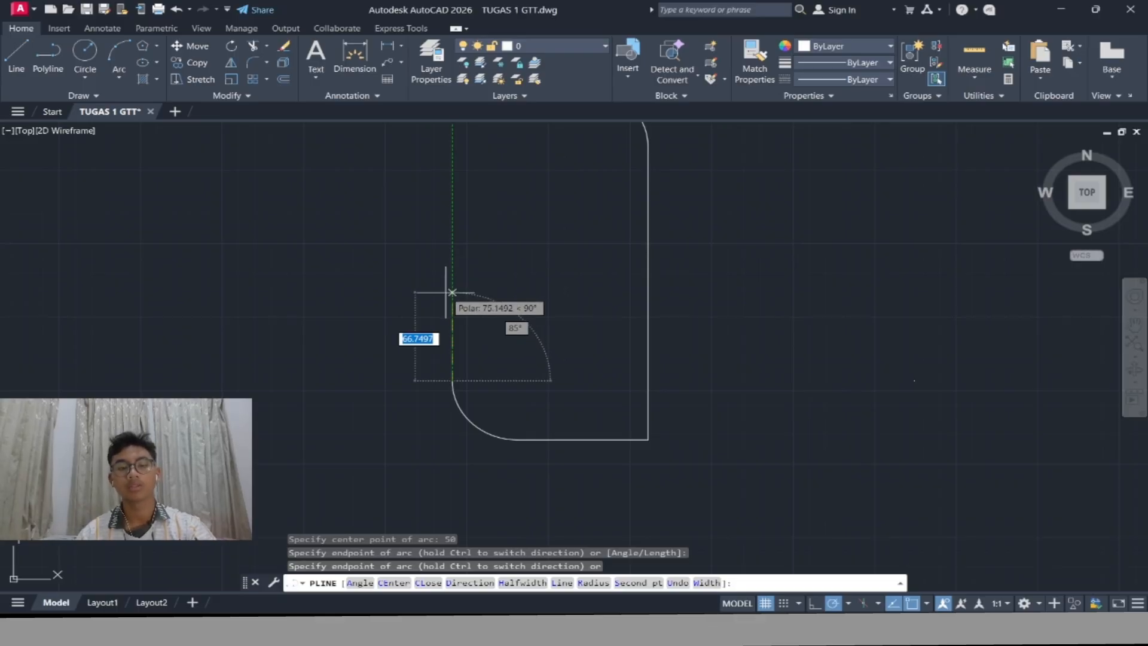
Switch the polyline to line mode and close it with a vertical left side back to its start point
type("l")
key("Return")
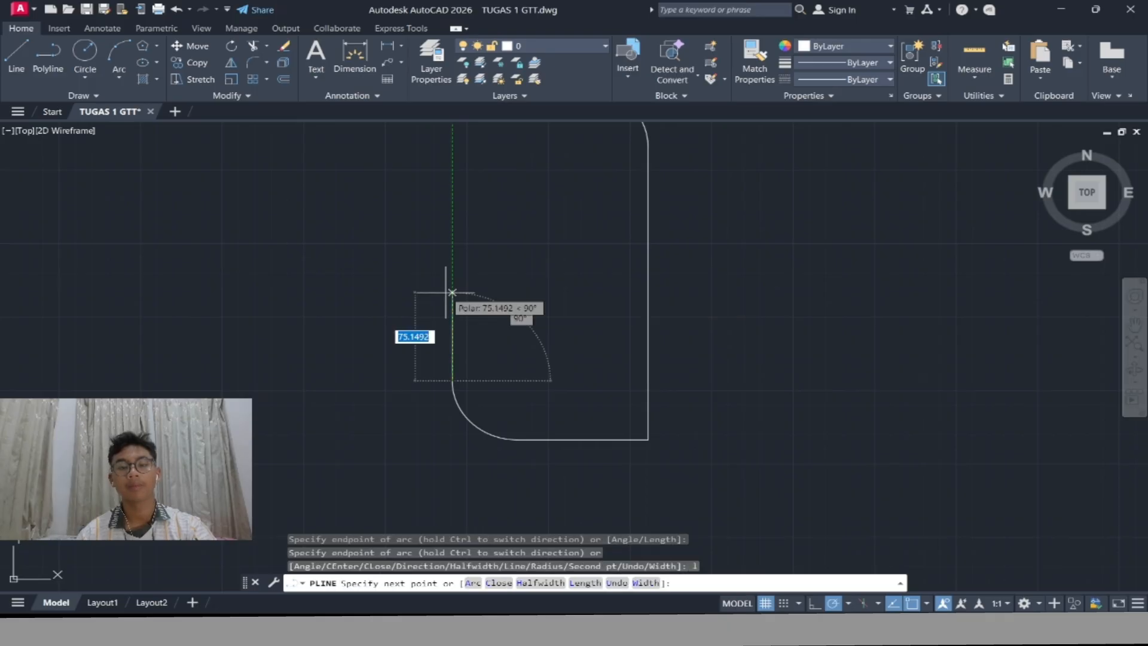
scroll(447, 239, "down", 4)
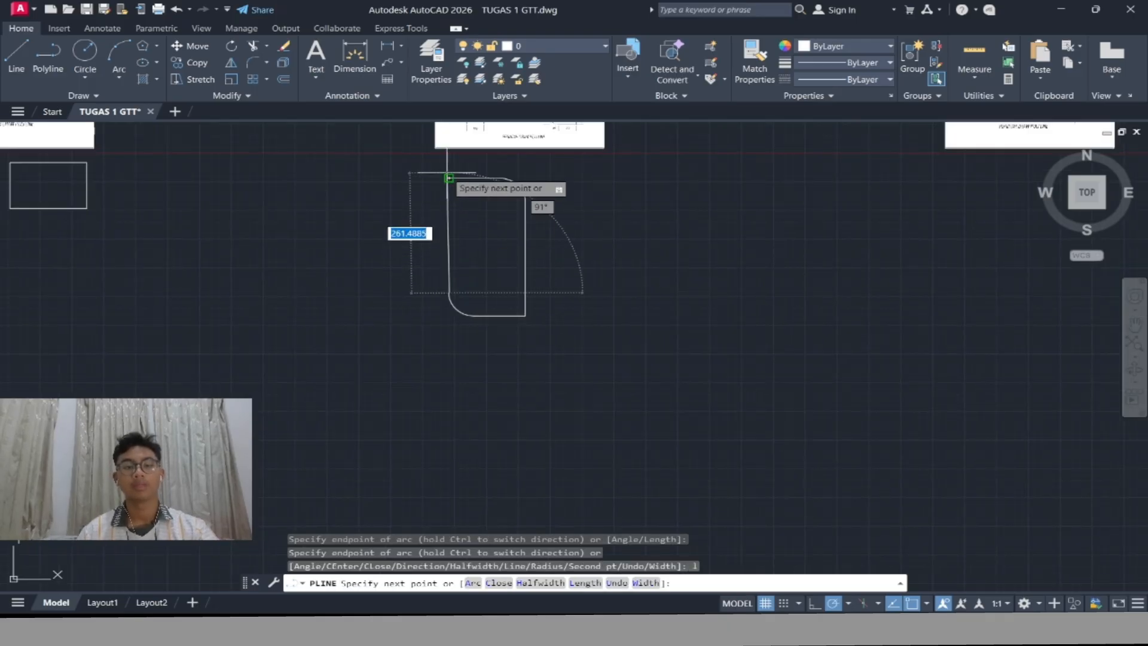
mouse_move(449, 204)
middle_mouse_down()
mouse_move(452, 236)
mouse_move(495, 246)
middle_mouse_up()
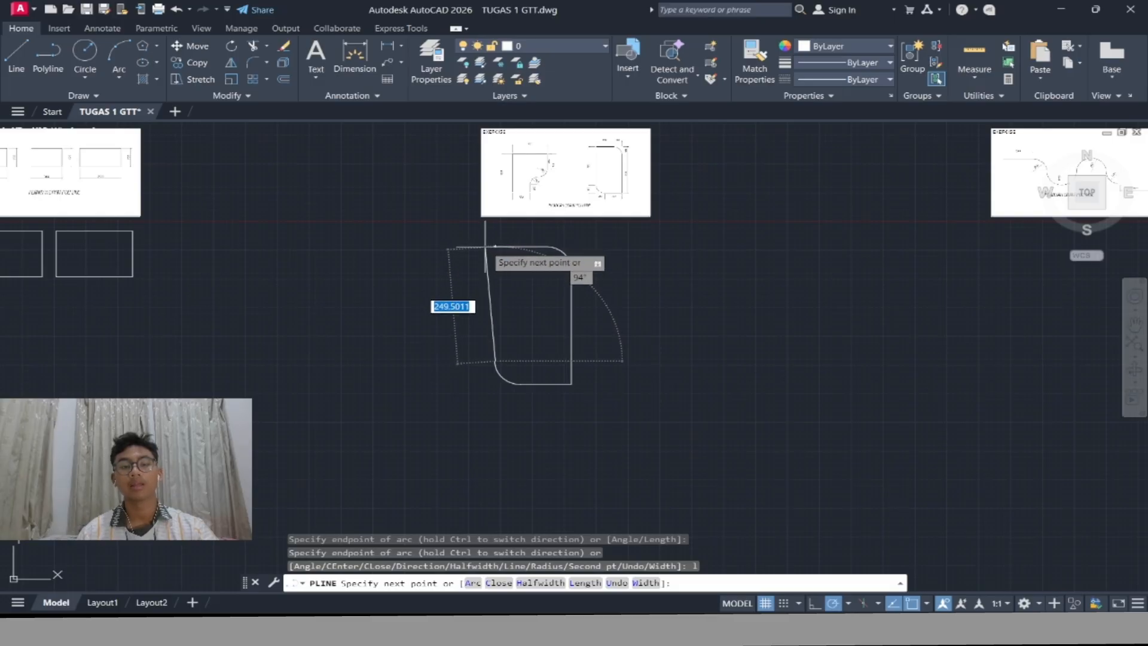
scroll(489, 247, "up", 4)
scroll(487, 299, "down", 5)
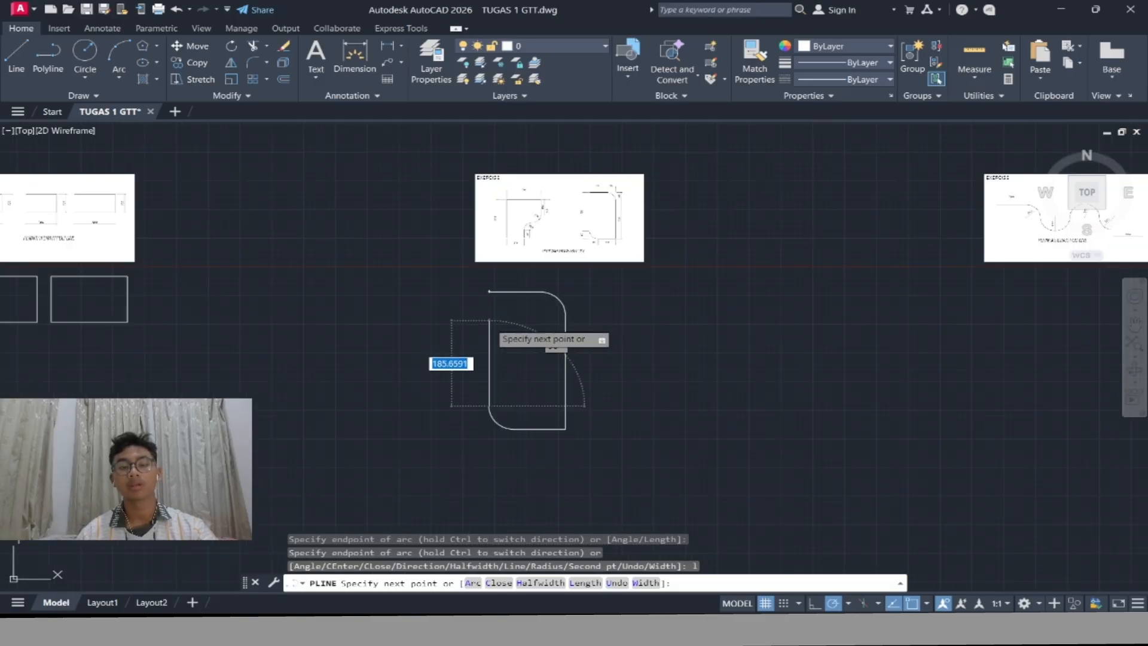
scroll(487, 346, "up", 4)
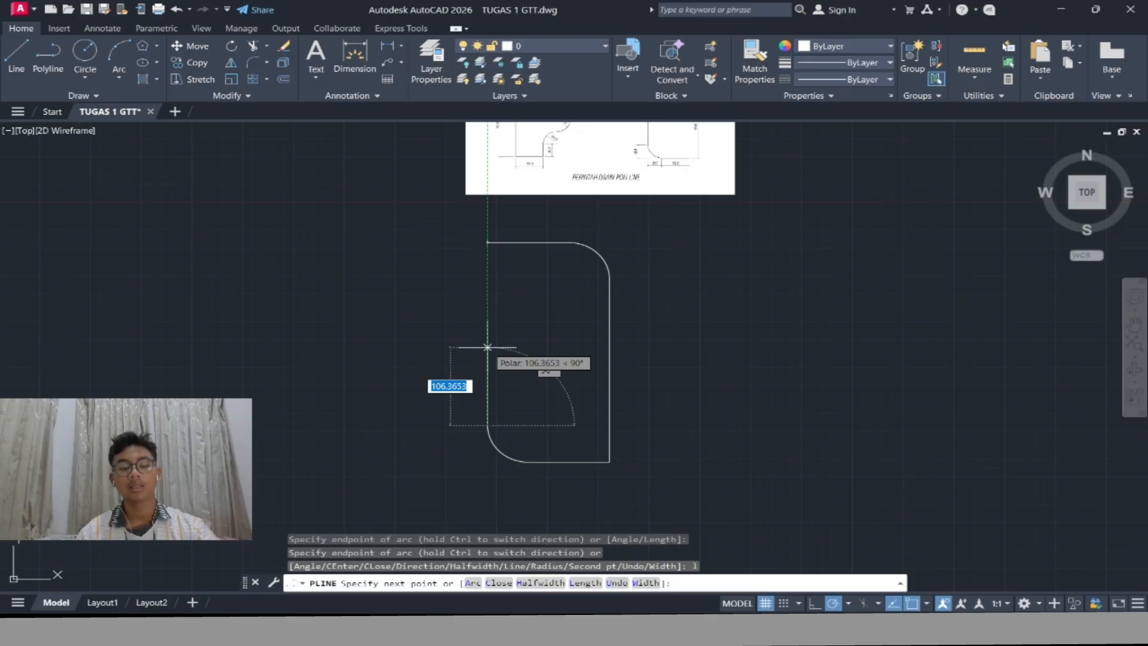
type("c")
key("Return")
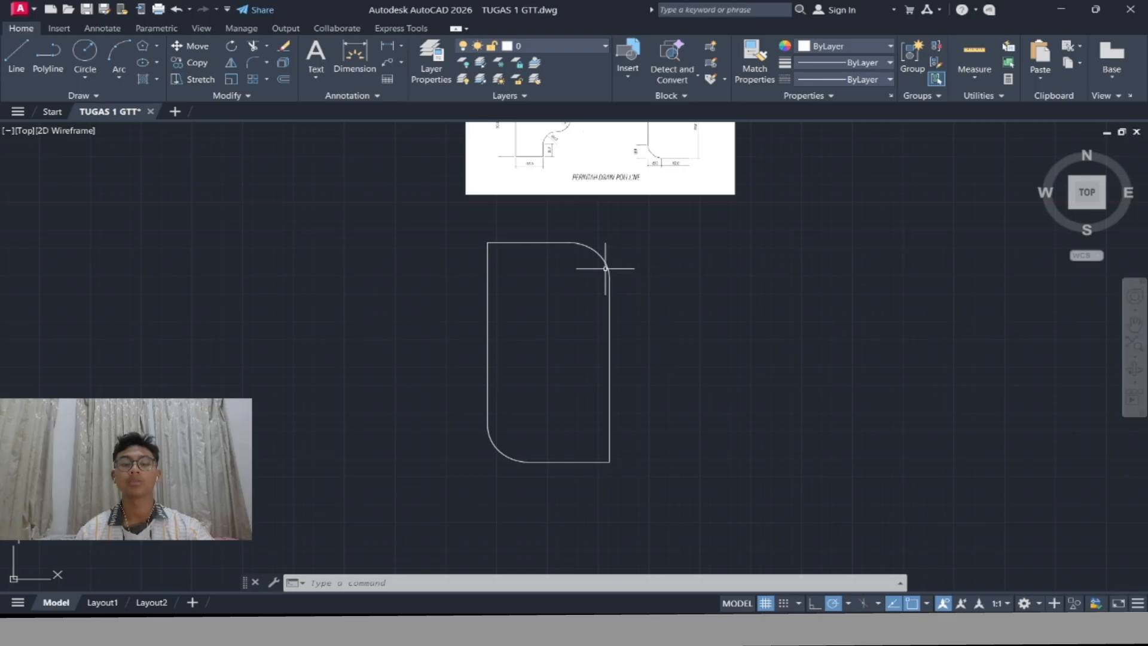
Examine the polygon exercise image with its polygon shapes and the empty drawing area below it
scroll(663, 266, "down", 4)
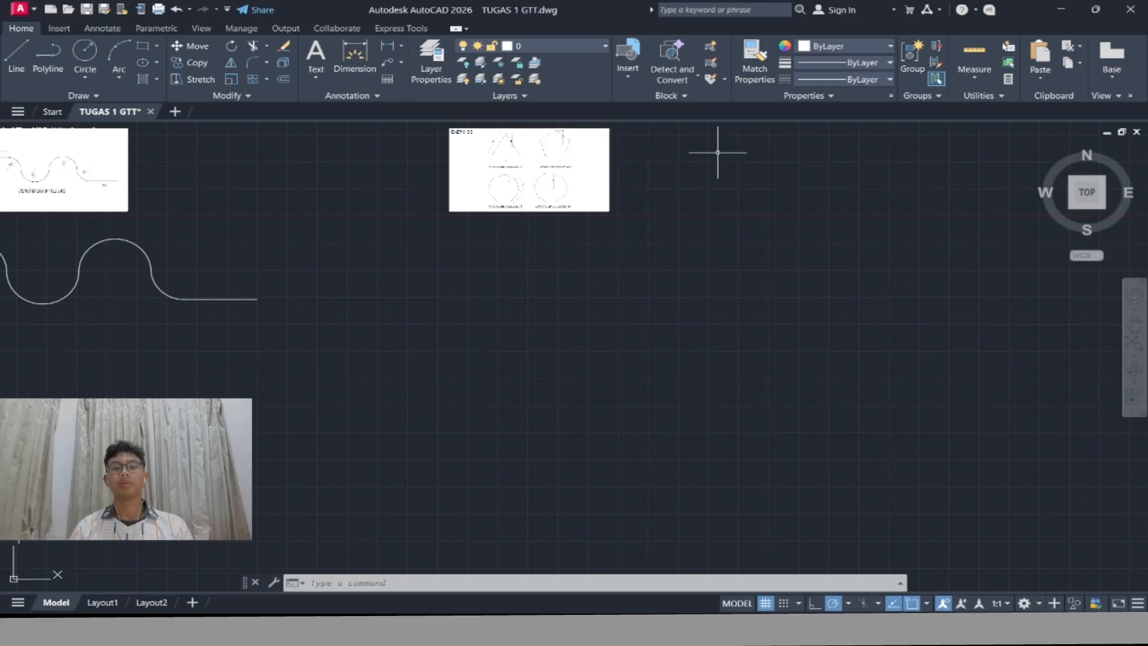
scroll(717, 152, "up", 2)
scroll(643, 211, "down", 2)
middle_click_drag(658, 243, 699, 336)
scroll(564, 340, "up", 6)
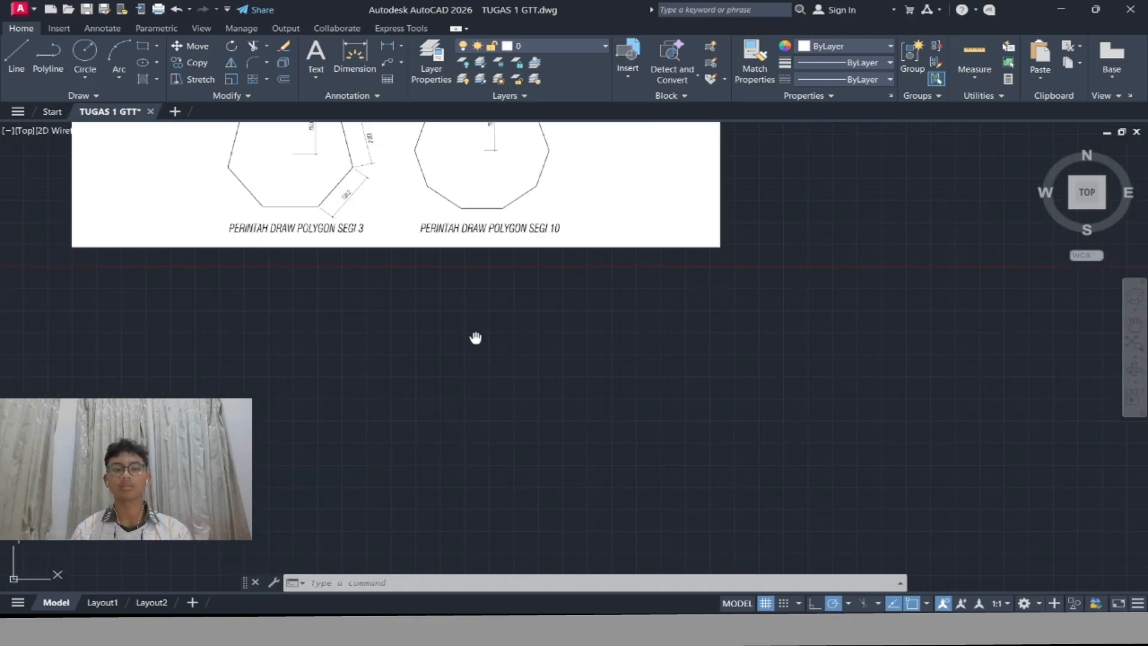
middle_click_drag(476, 338, 538, 448)
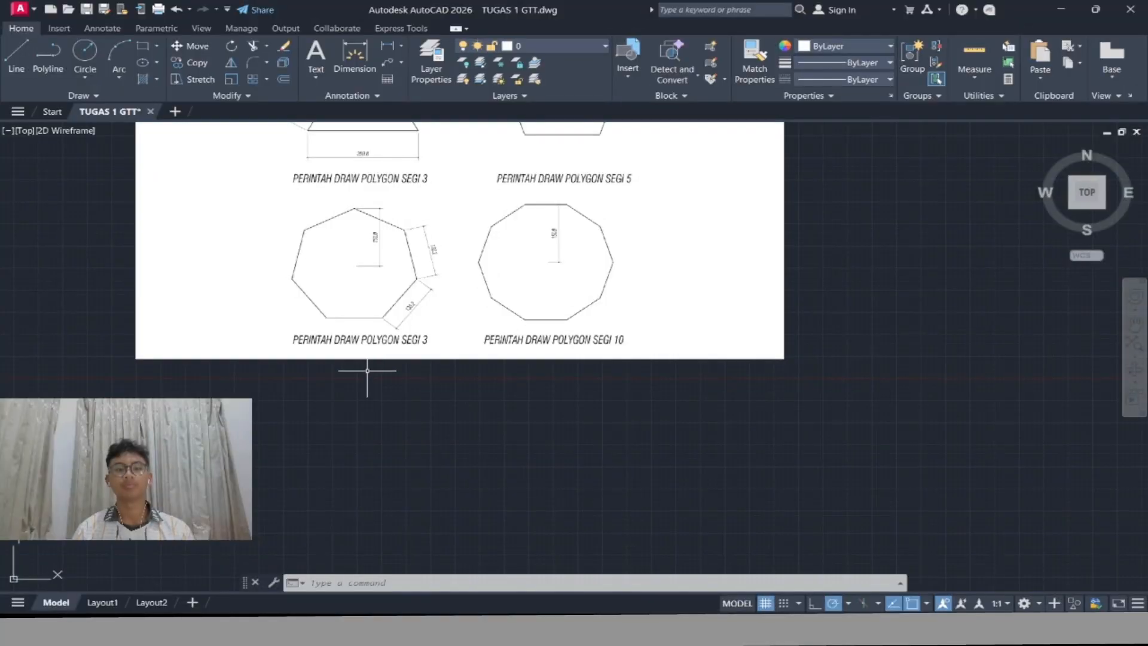
Start a three-sided polygon and place its center in the empty area below the exercise image
middle_click_drag(367, 371, 488, 478)
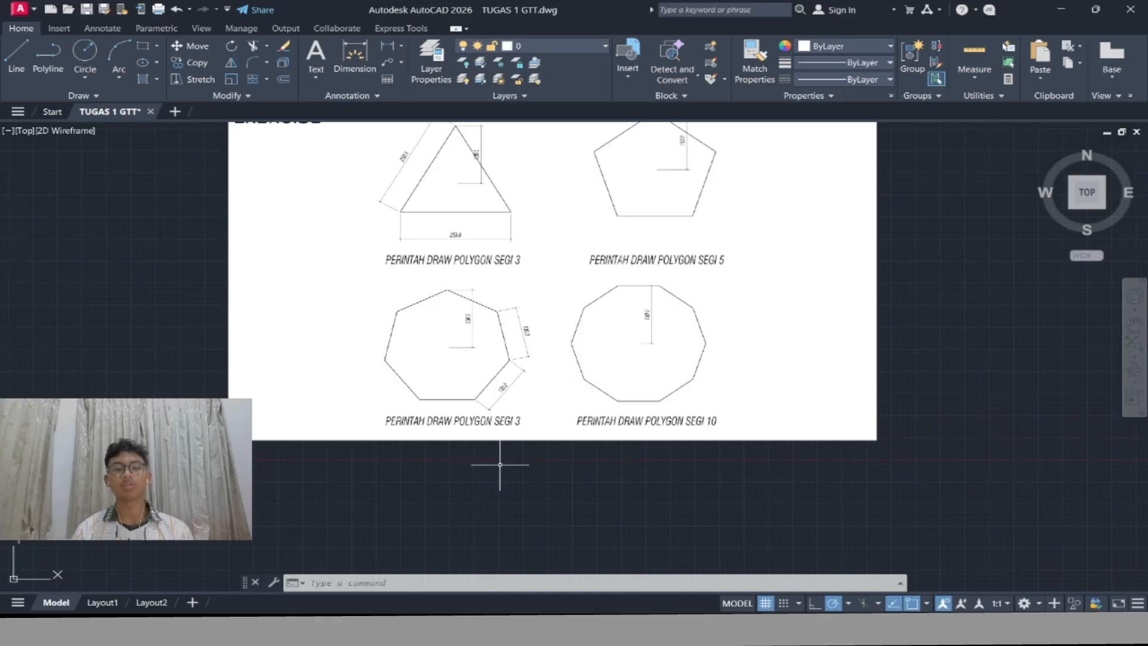
scroll(500, 464, "down", 3)
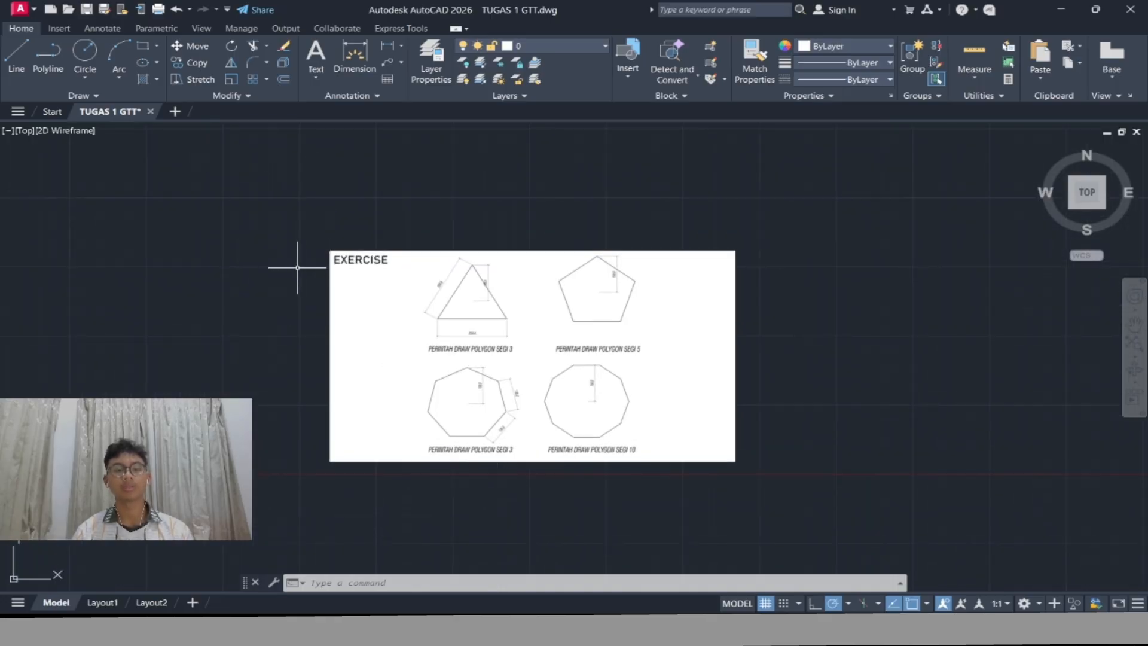
scroll(285, 267, "up", 3)
mouse_move(279, 264)
middle_mouse_down()
mouse_move(181, 122)
mouse_move(166, 182)
middle_mouse_up()
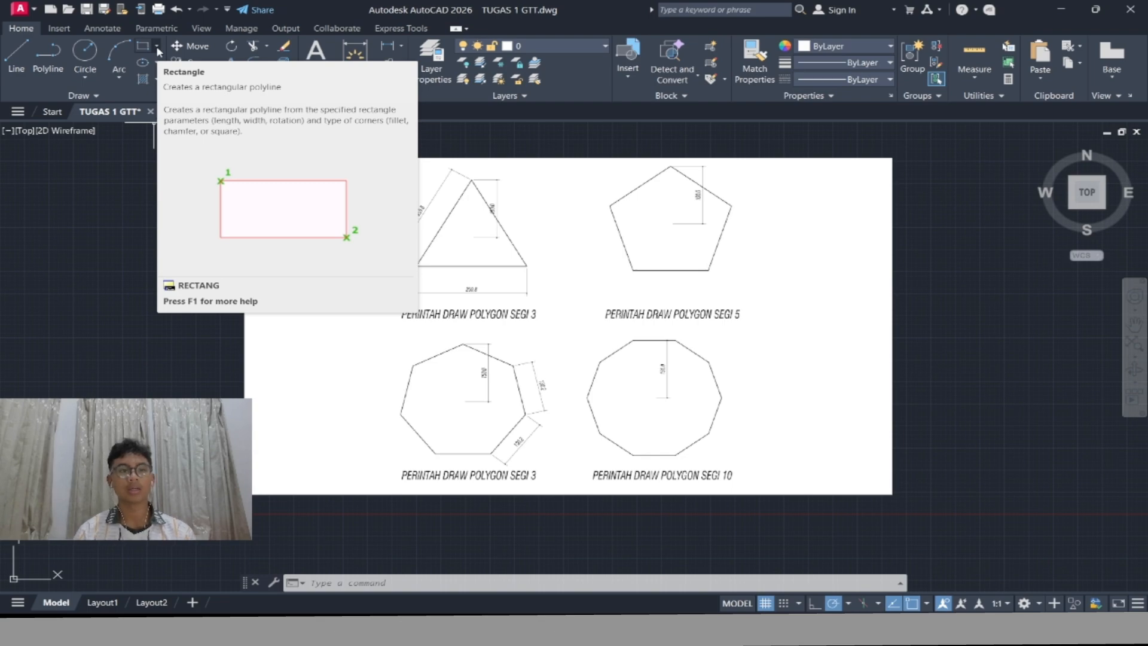
left_click(158, 46)
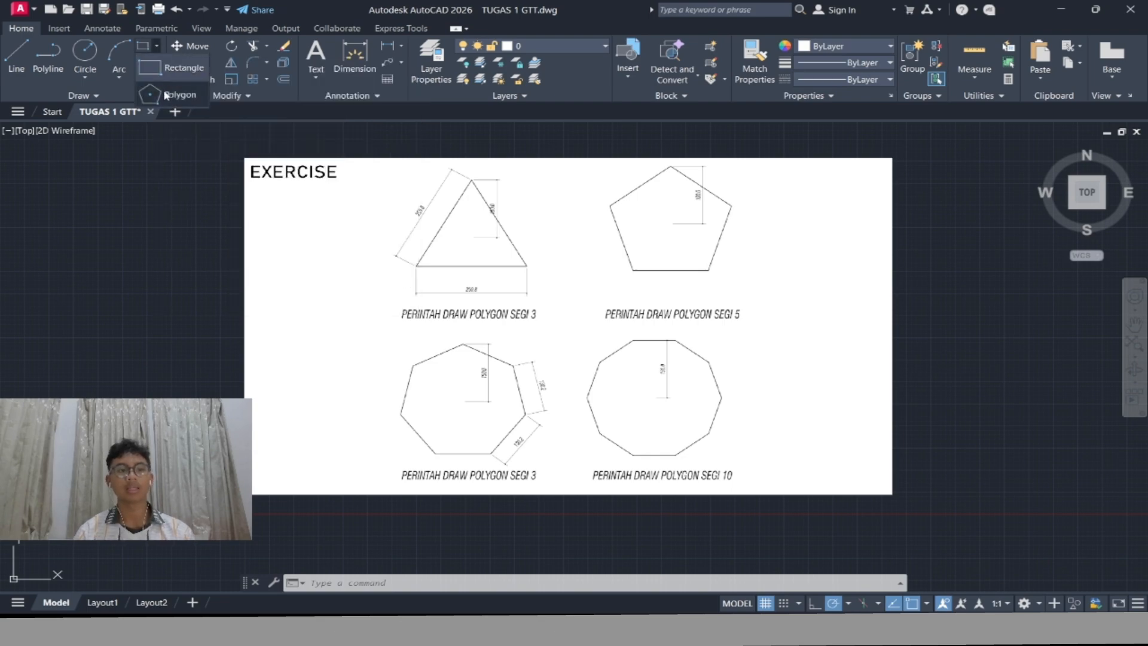
left_click(172, 97)
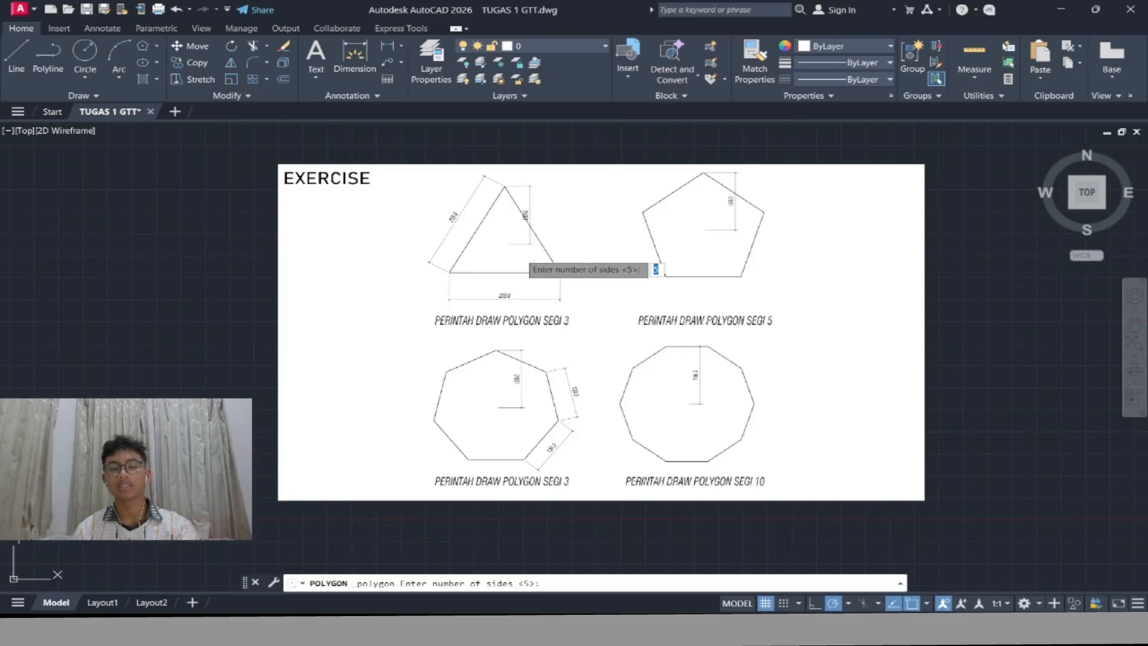
middle_click_drag(505, 523, 525, 414)
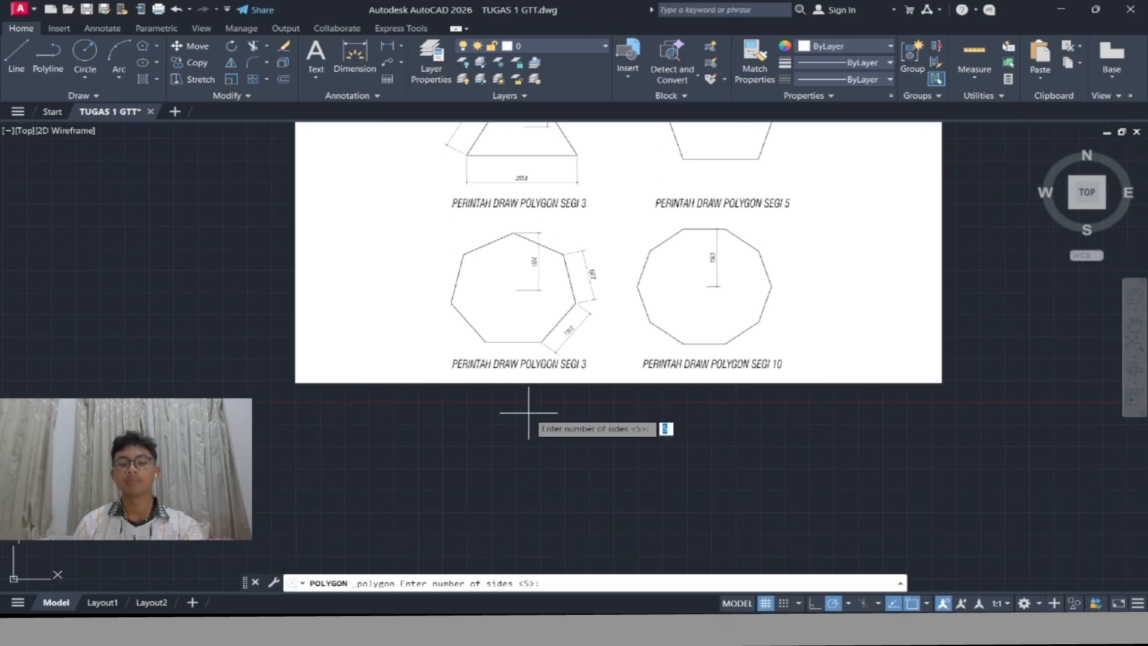
type("3")
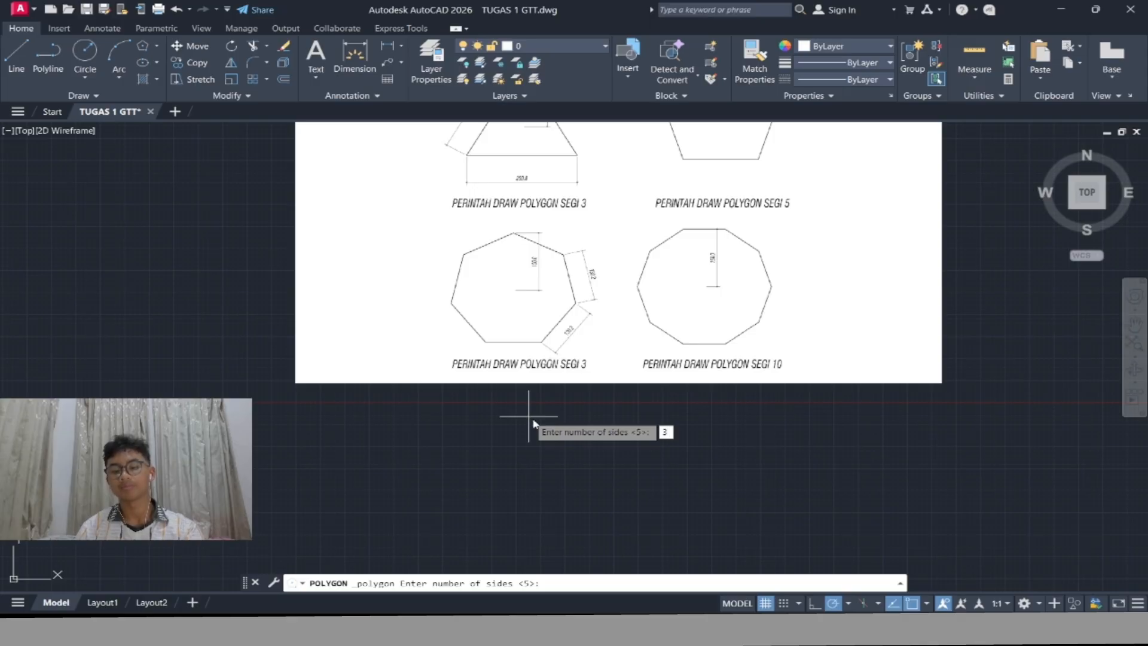
key("Return")
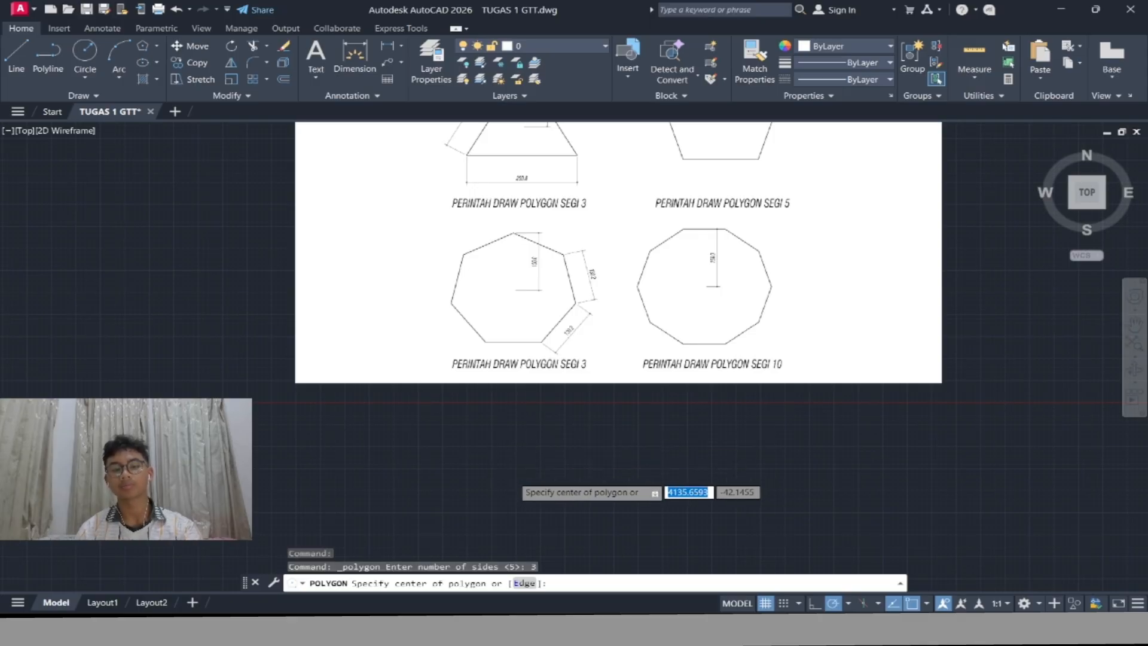
scroll(508, 476, "down", 2)
middle_click_drag(509, 476, 516, 357)
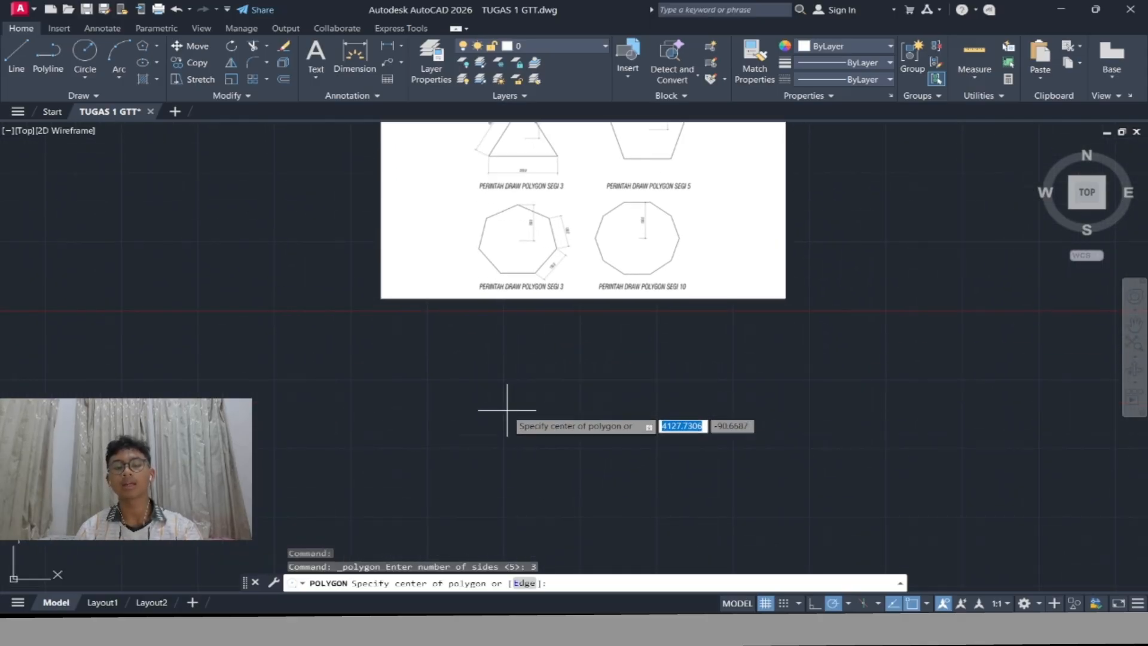
middle_click_drag(509, 430, 523, 398)
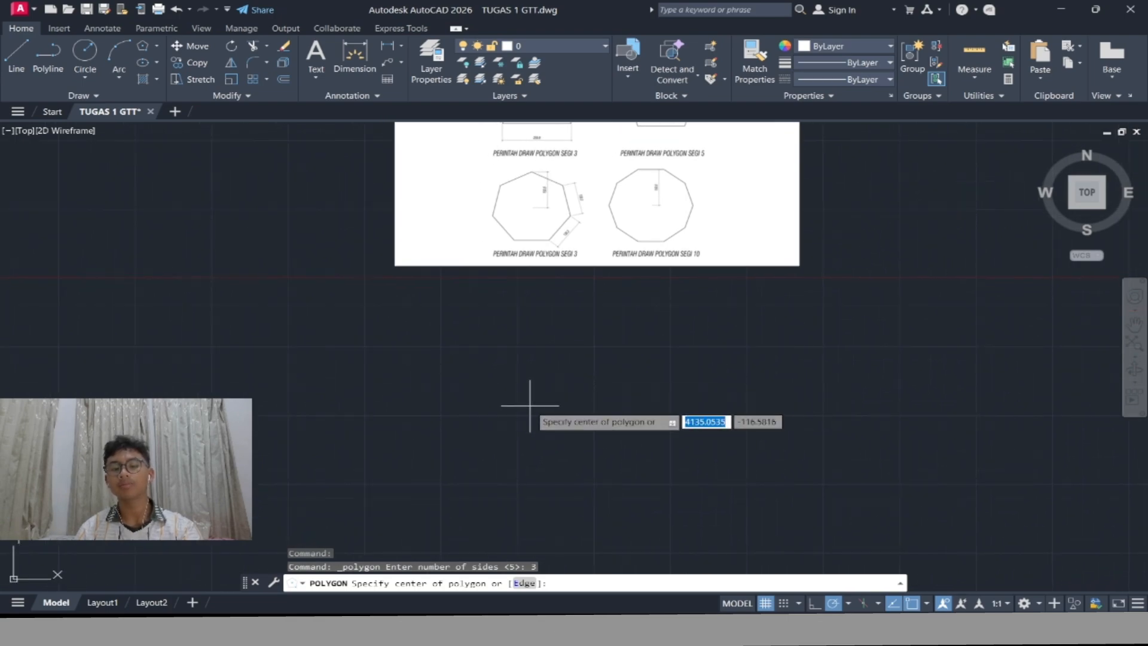
left_click(529, 406)
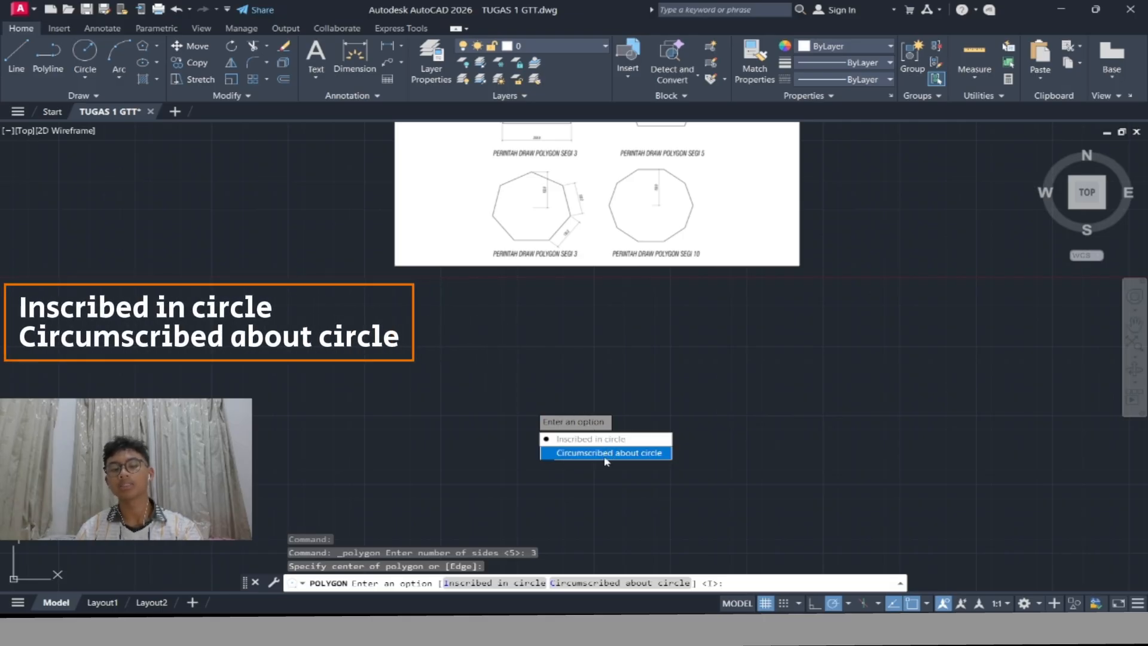
Make the triangle inscribed in a circle of radius 150, with one corner pointing straight up
left_click(635, 440)
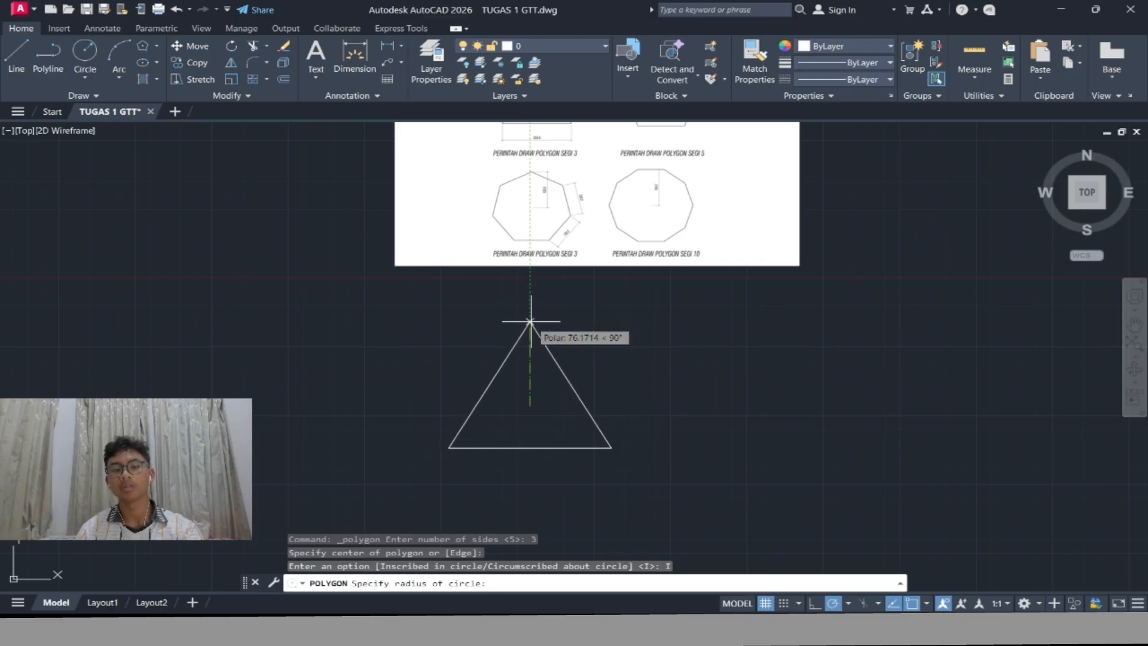
scroll(529, 322, "down", 4)
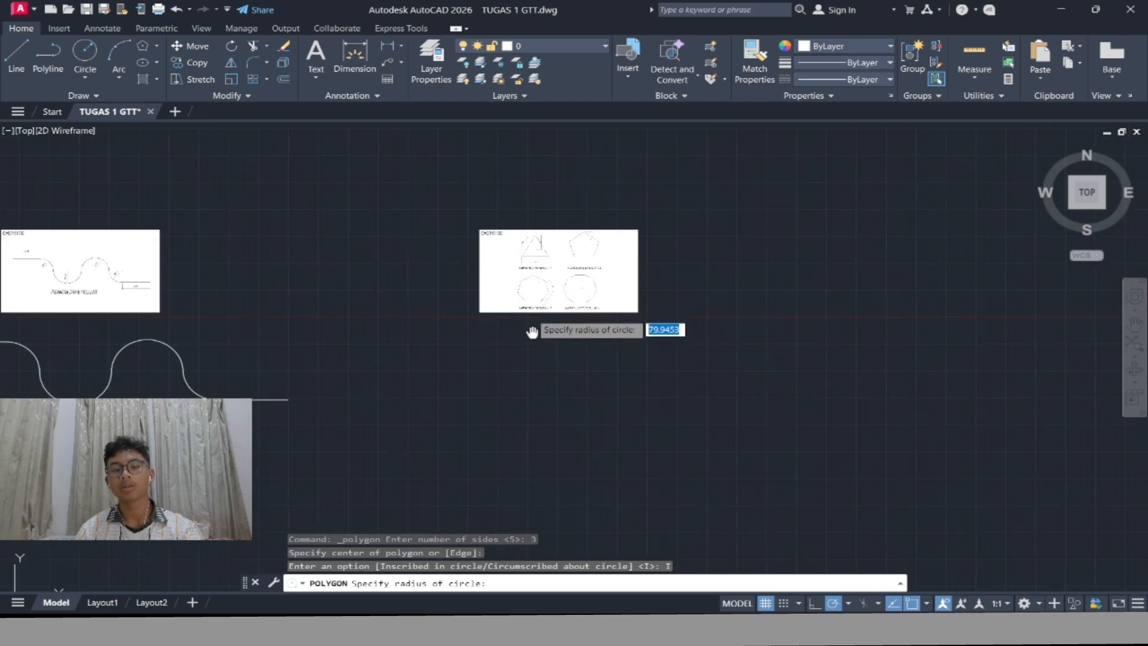
scroll(530, 299, "up", 6)
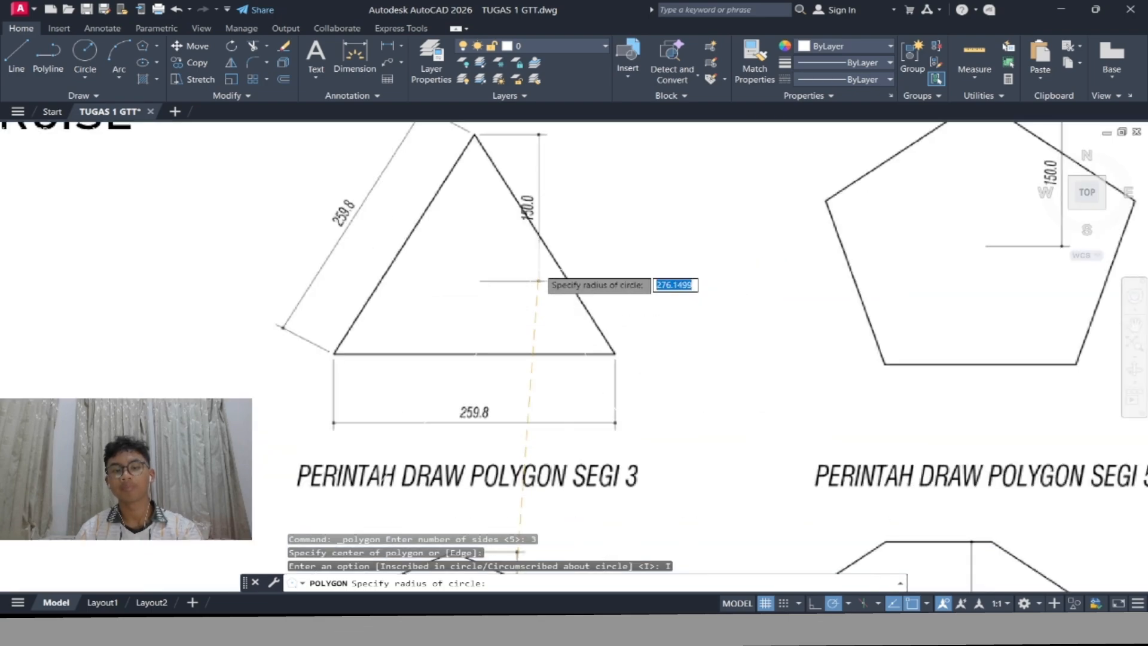
scroll(538, 281, "down", 8)
scroll(523, 395, "up", 5)
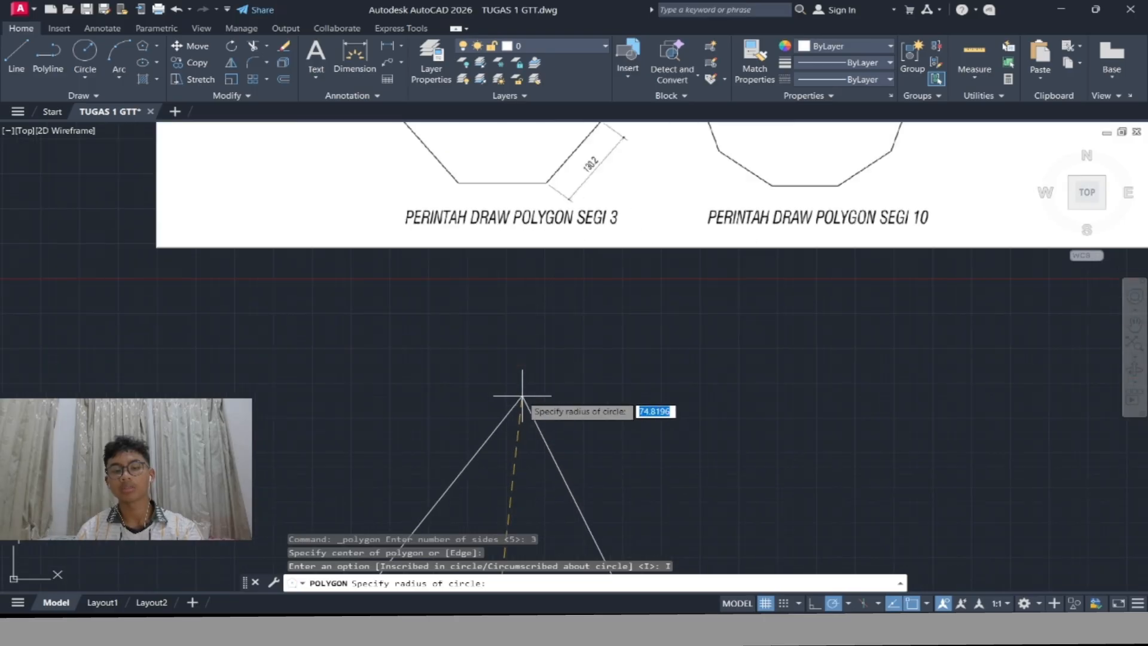
type("150")
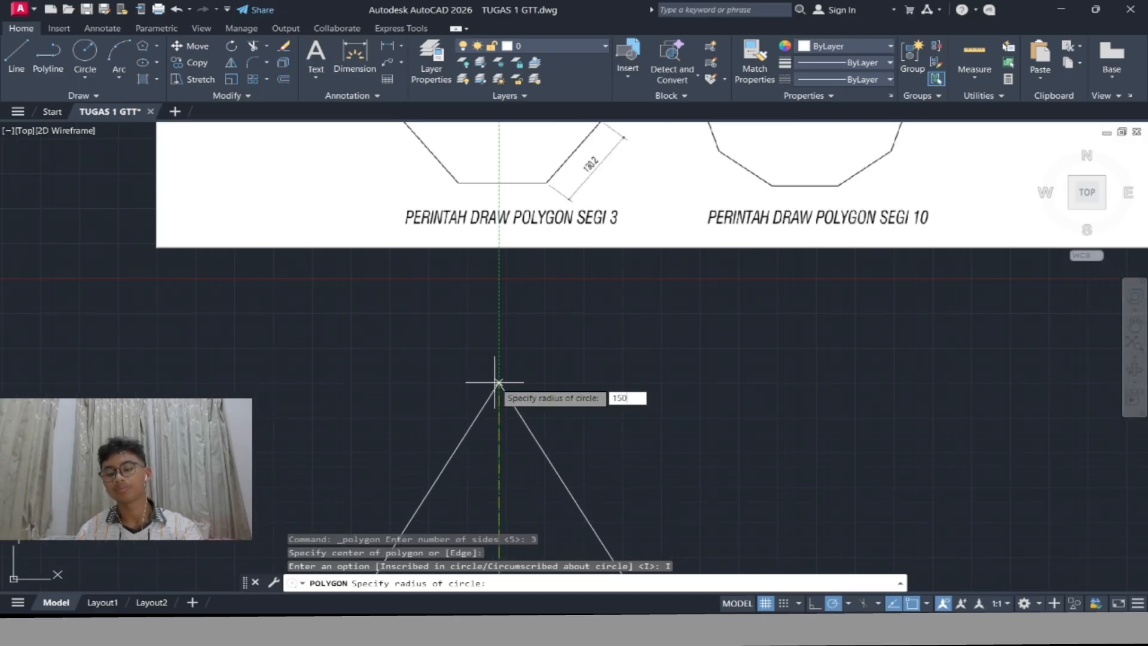
key("Return")
Move the triangle straight down so it clears the exercise image
scroll(496, 380, "down", 5)
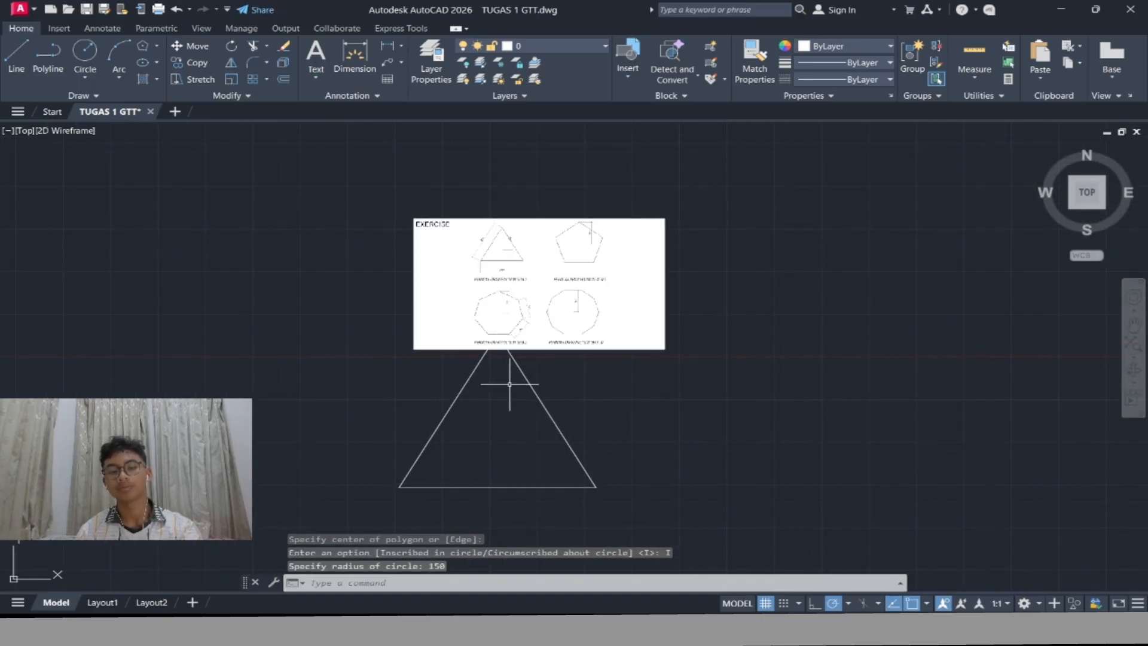
left_click(590, 335)
left_click(538, 387)
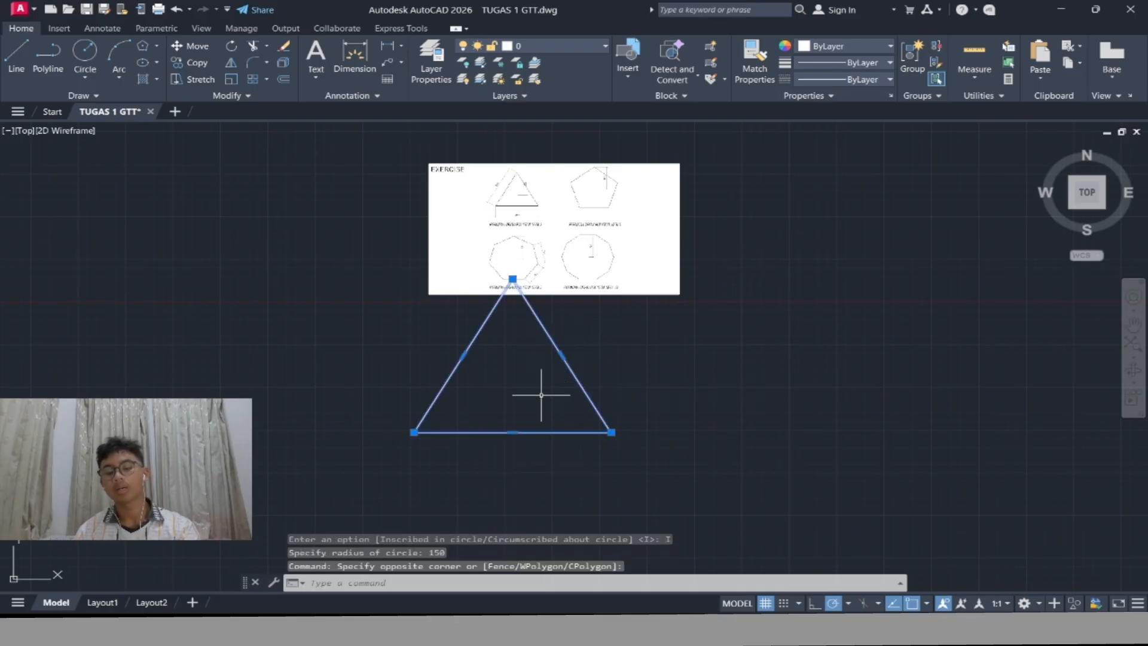
type("m")
key("Return")
left_click(561, 355)
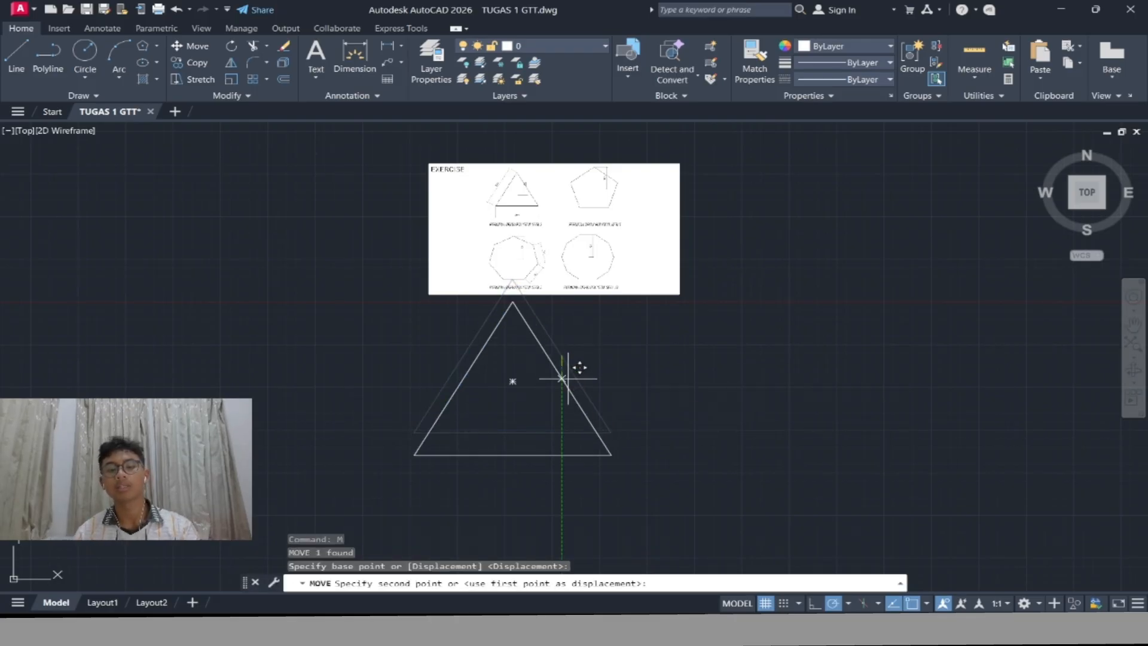
left_click(561, 389)
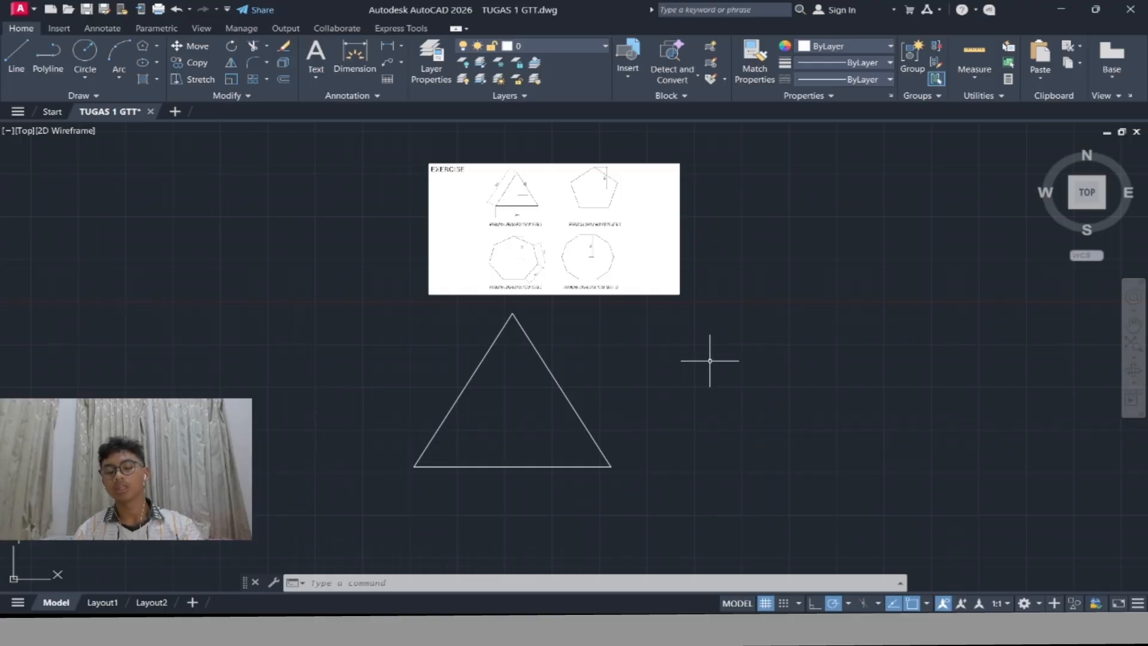
Draw a second three-sided polygon to the right of the first triangle, circumscribed about a circle of radius 150
type("POL")
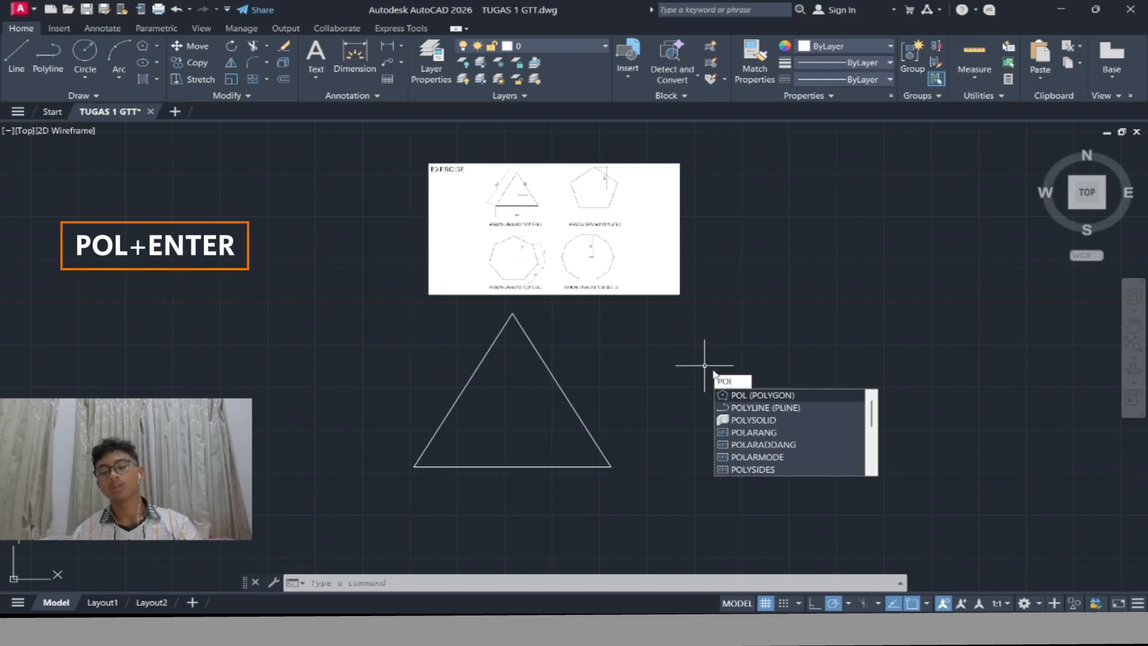
key("Return")
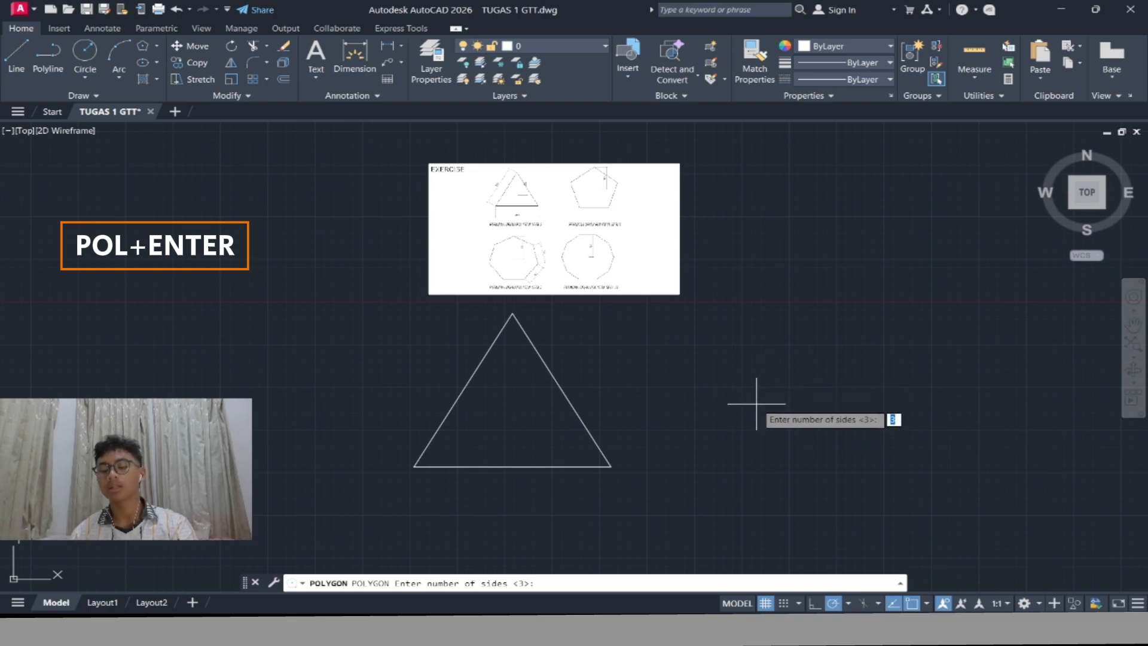
type("3")
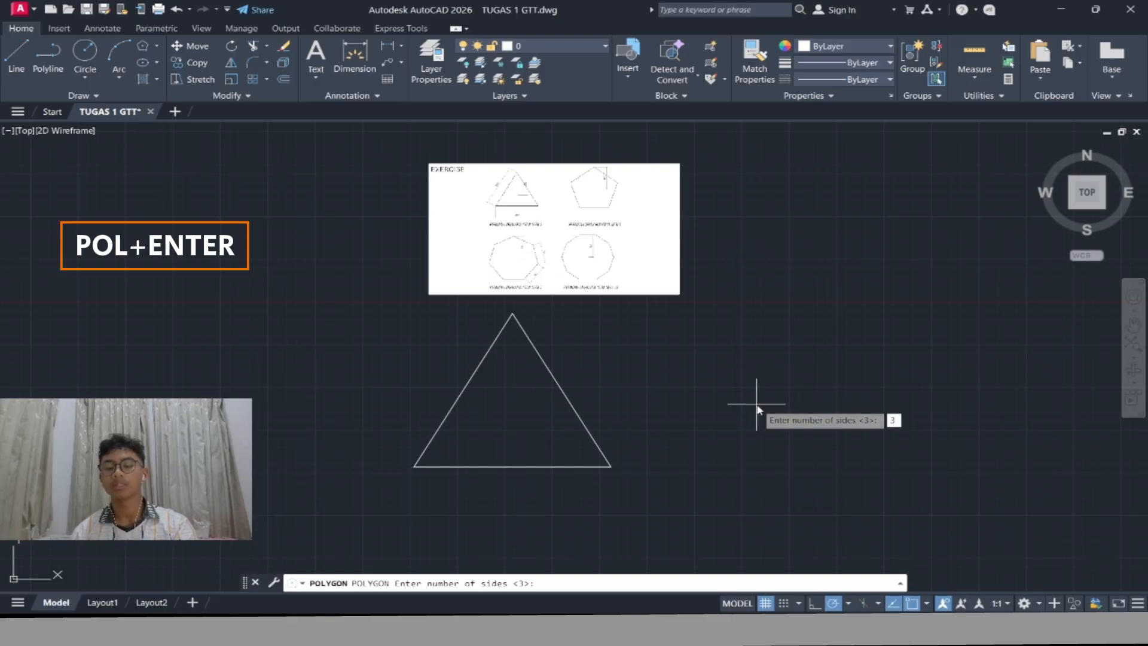
key("Return")
left_click(757, 425)
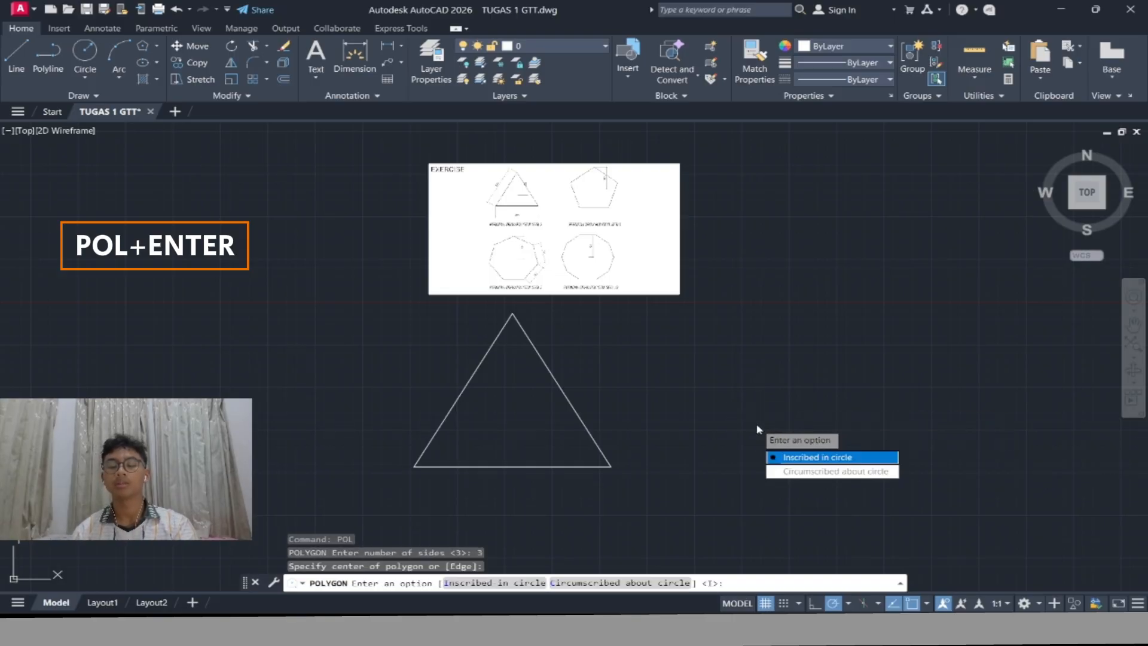
left_click(806, 473)
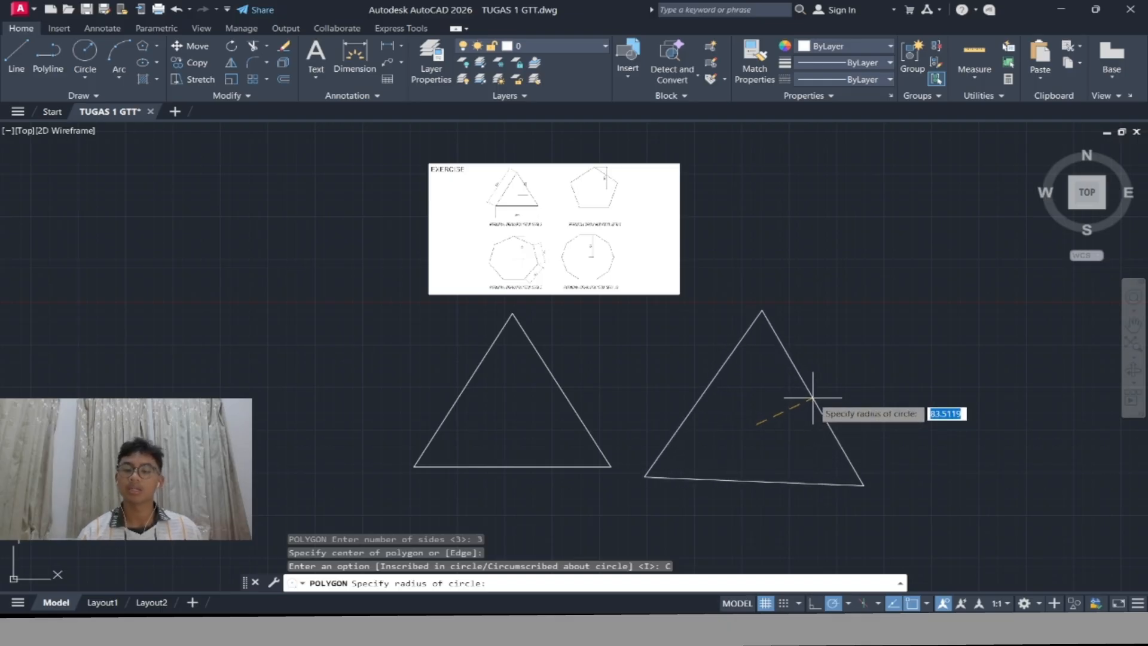
type("15")
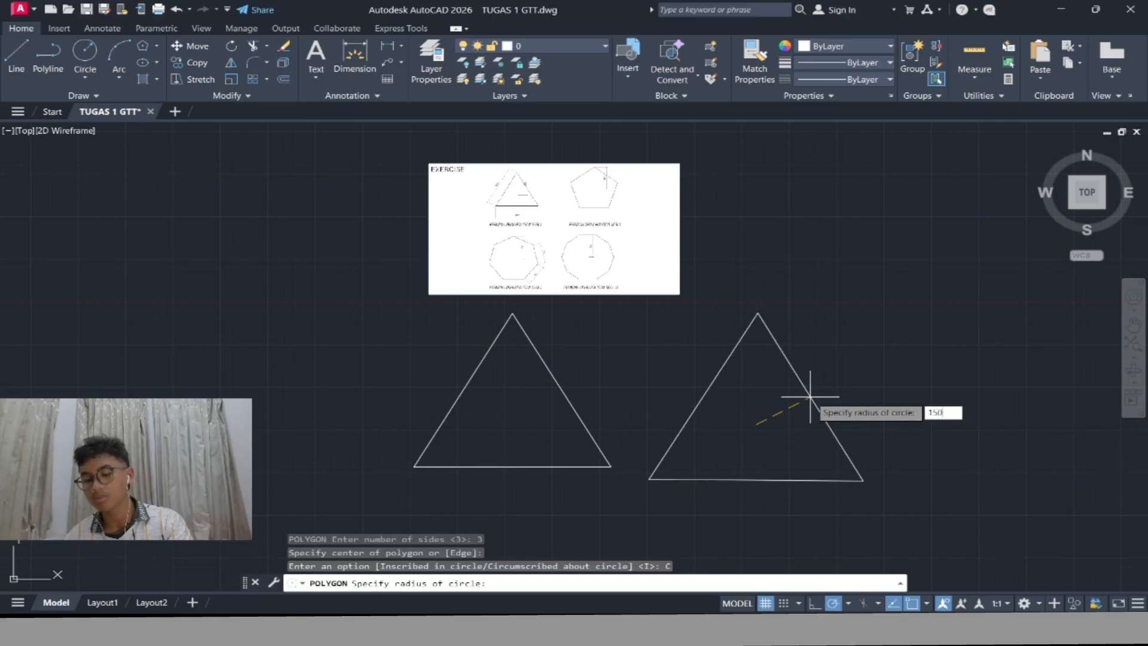
type("0")
key("Return")
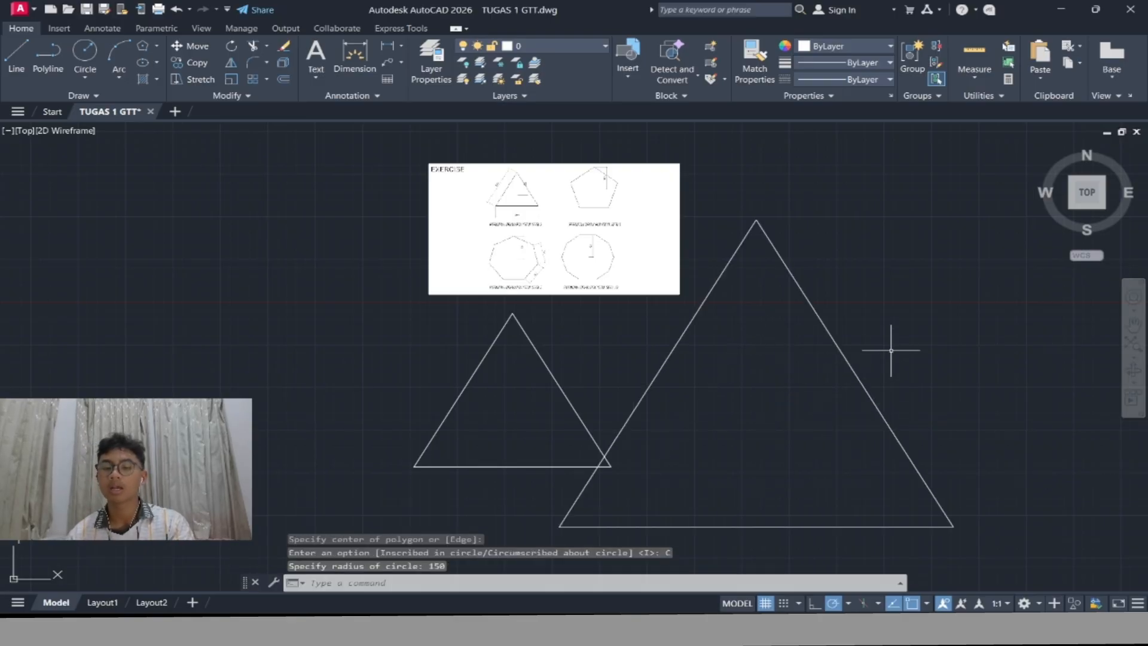
Move the larger triangle up and to the right, clear of the smaller triangle and the exercise image
left_click(833, 379)
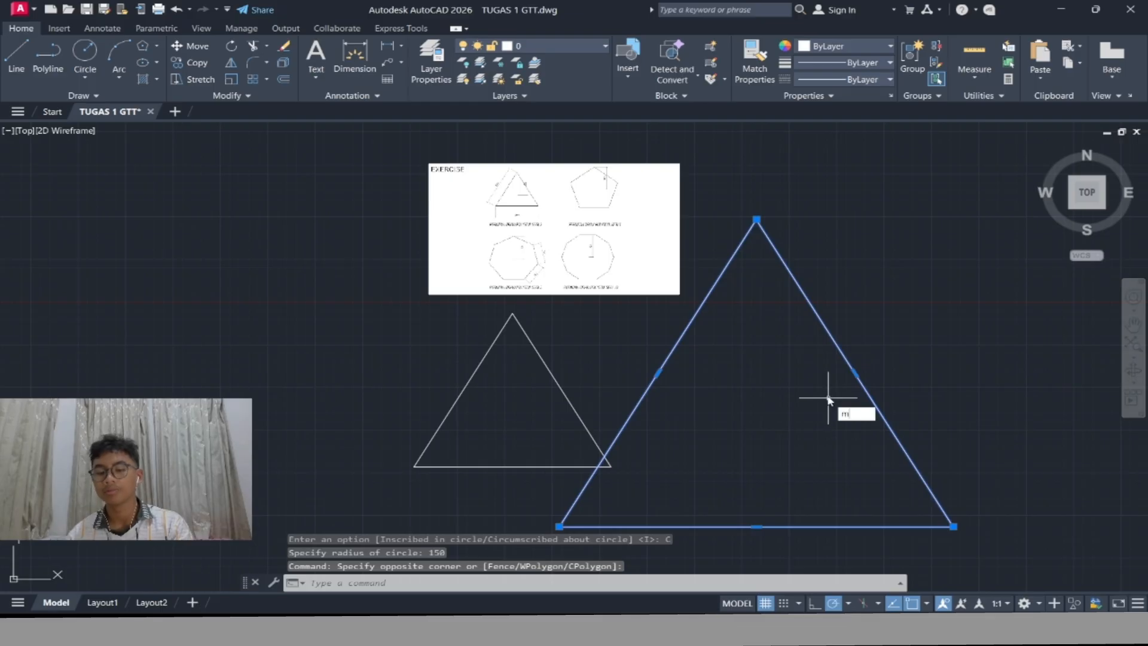
key("Return")
left_click(857, 375)
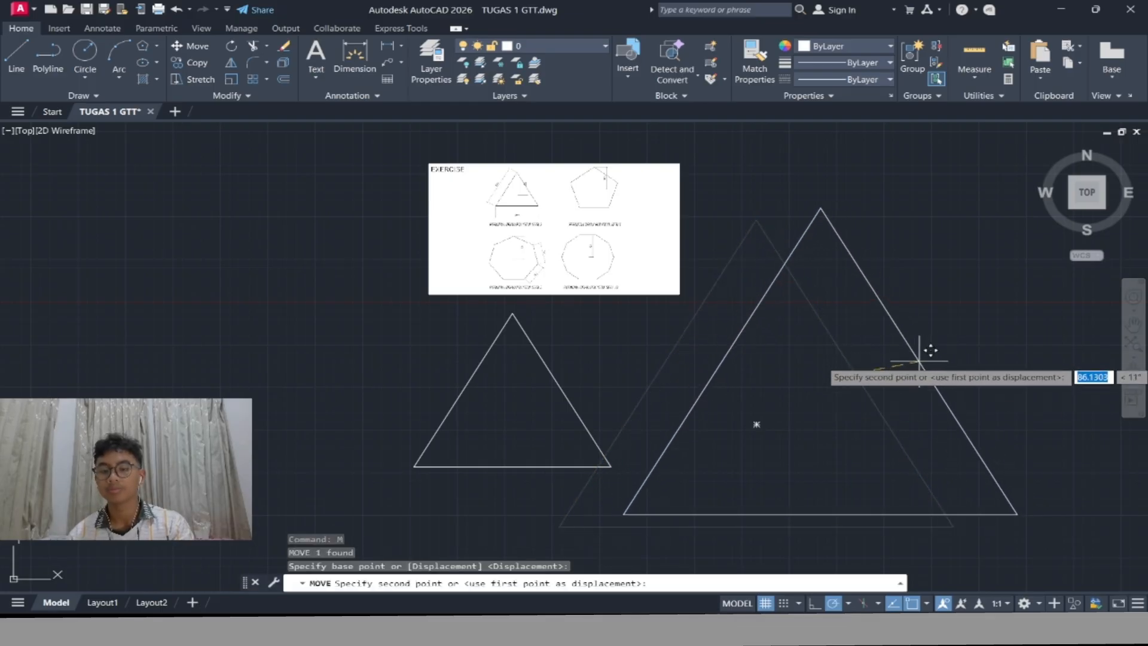
left_click(947, 330)
Draw a five-sided polygon below the small triangle, inscribed in a circle of radius 100, with one corner pointing straight up
scroll(857, 385, "down", 4)
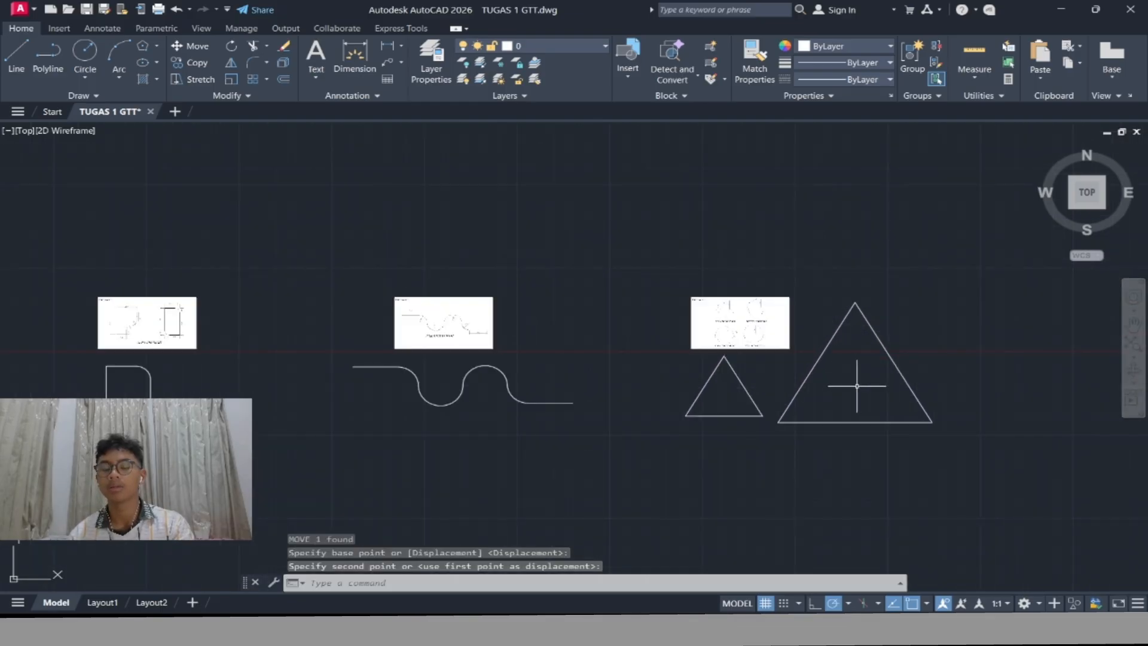
scroll(856, 386, "down", 2)
scroll(801, 287, "up", 8)
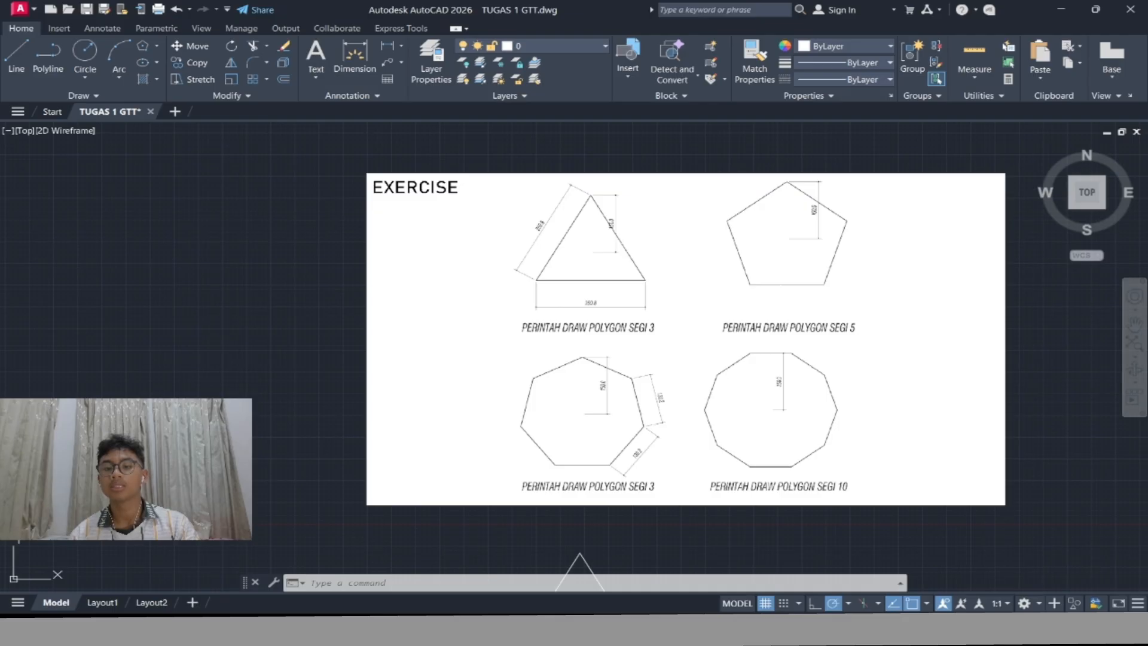
scroll(747, 373, "down", 6)
middle_click_drag(743, 385, 725, 287)
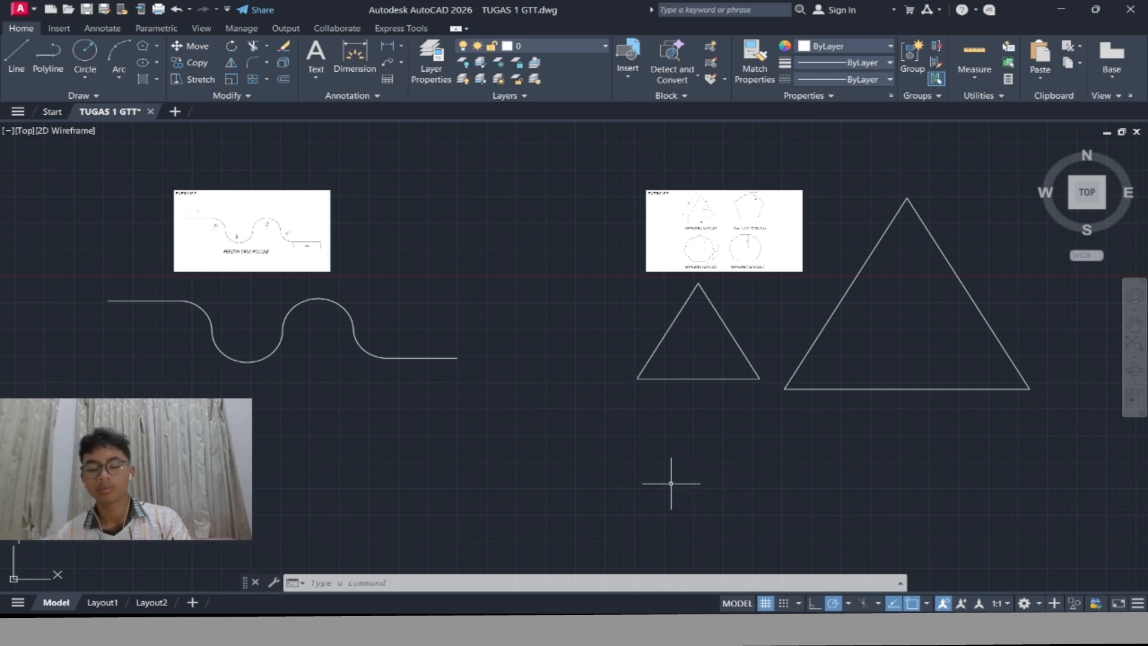
type("l")
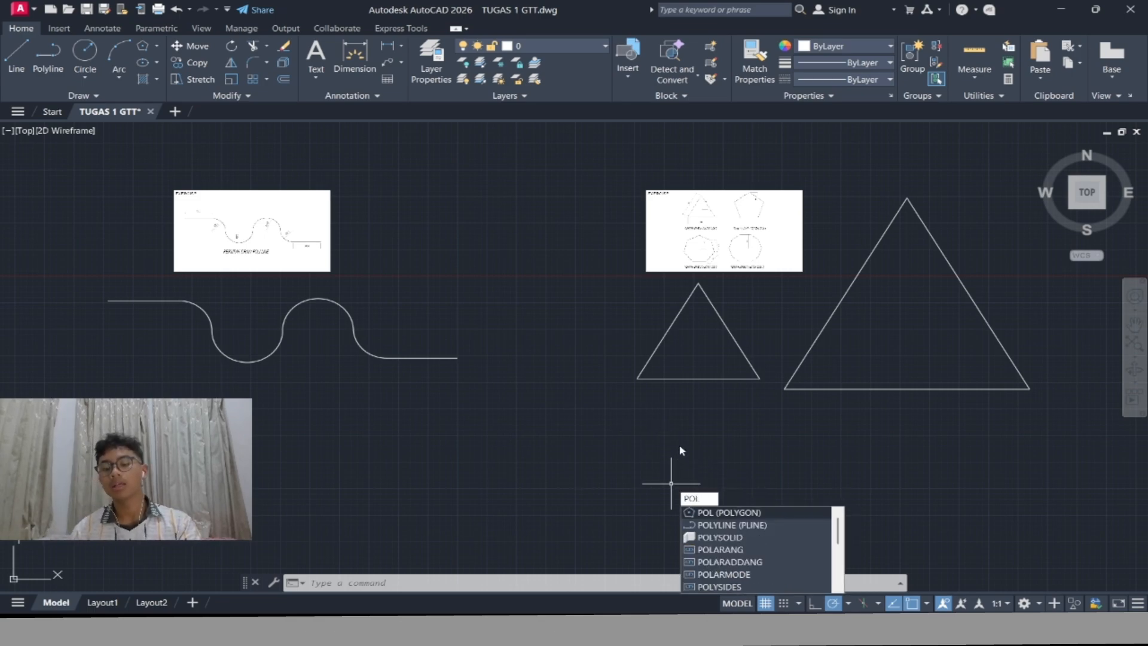
key("Return")
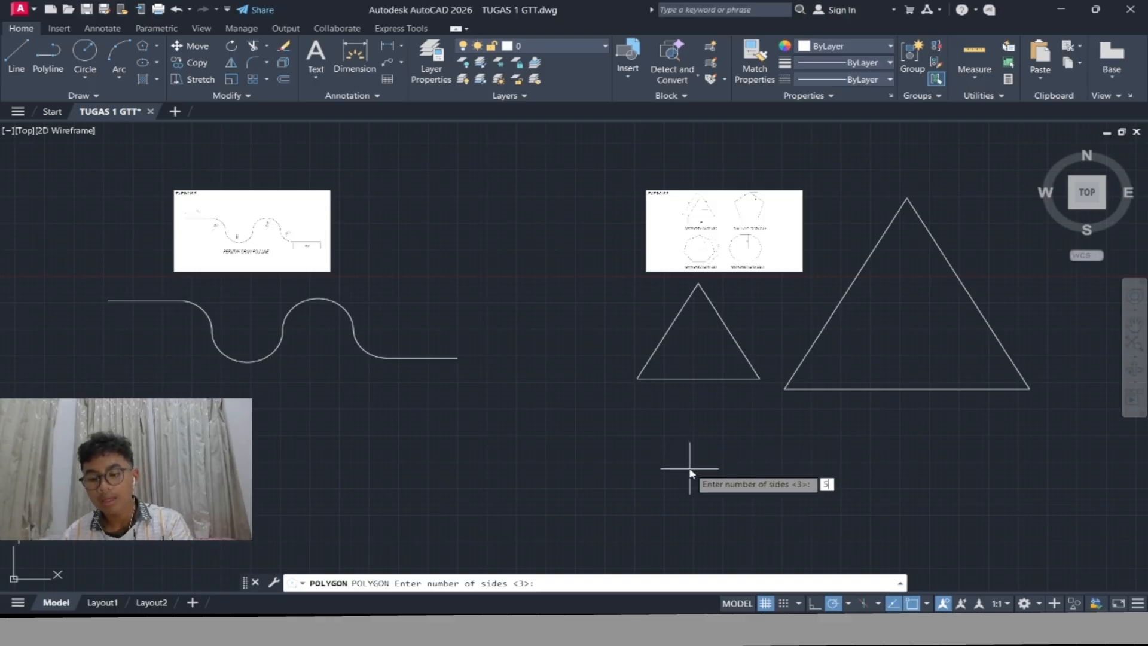
type("5")
key("Return")
middle_click_drag(693, 453, 674, 353)
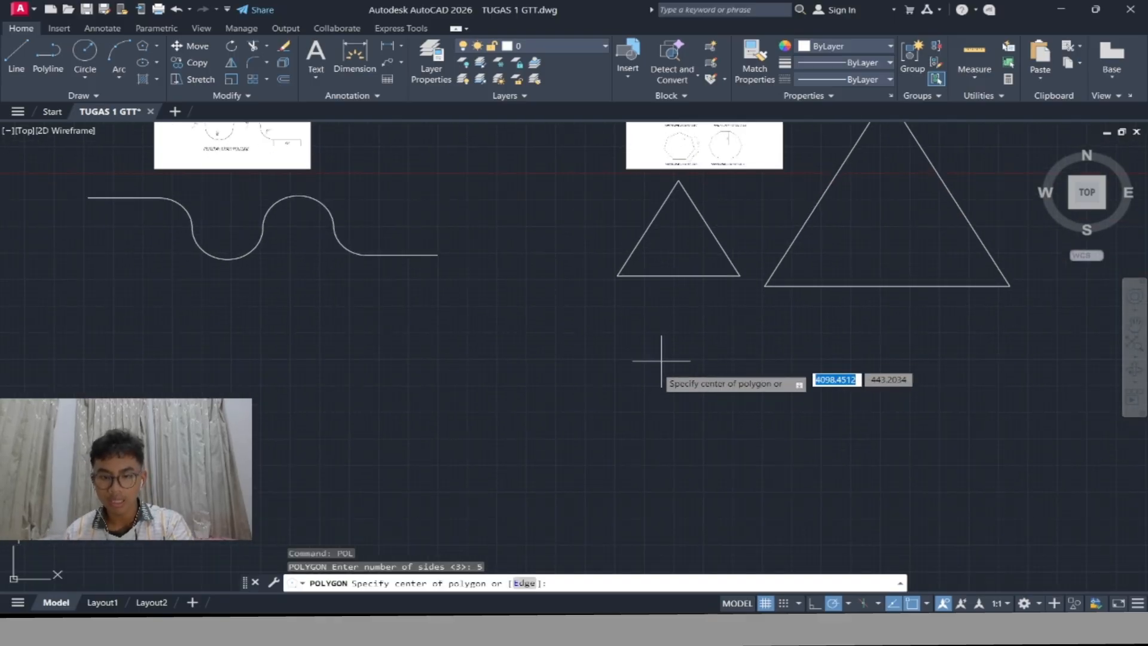
left_click(676, 377)
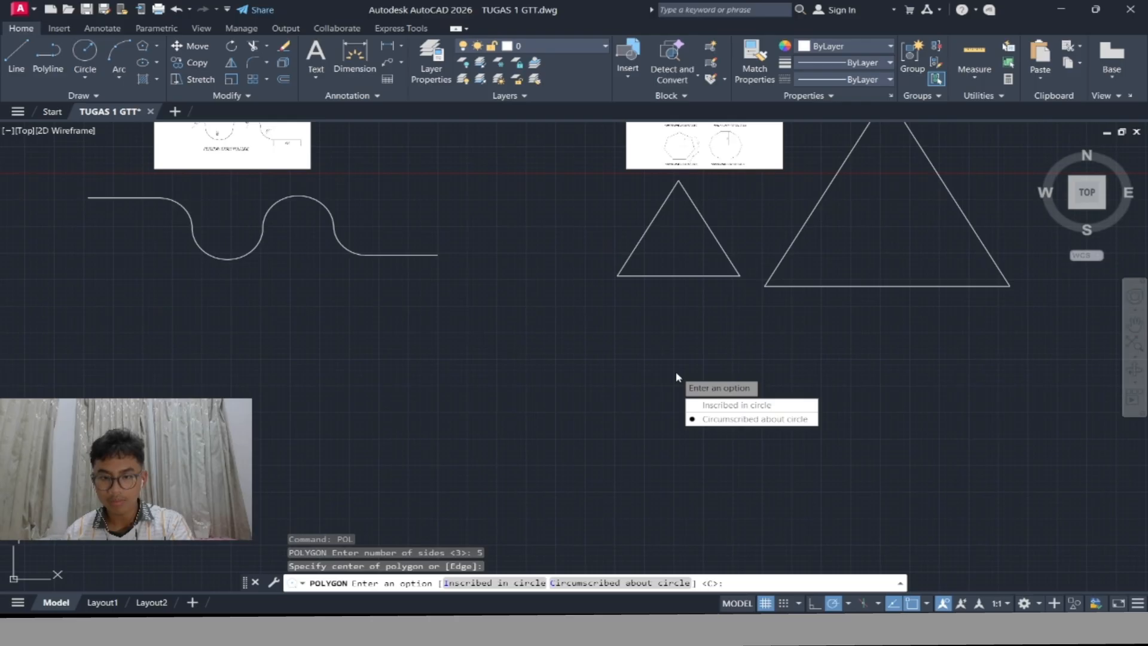
left_click(702, 406)
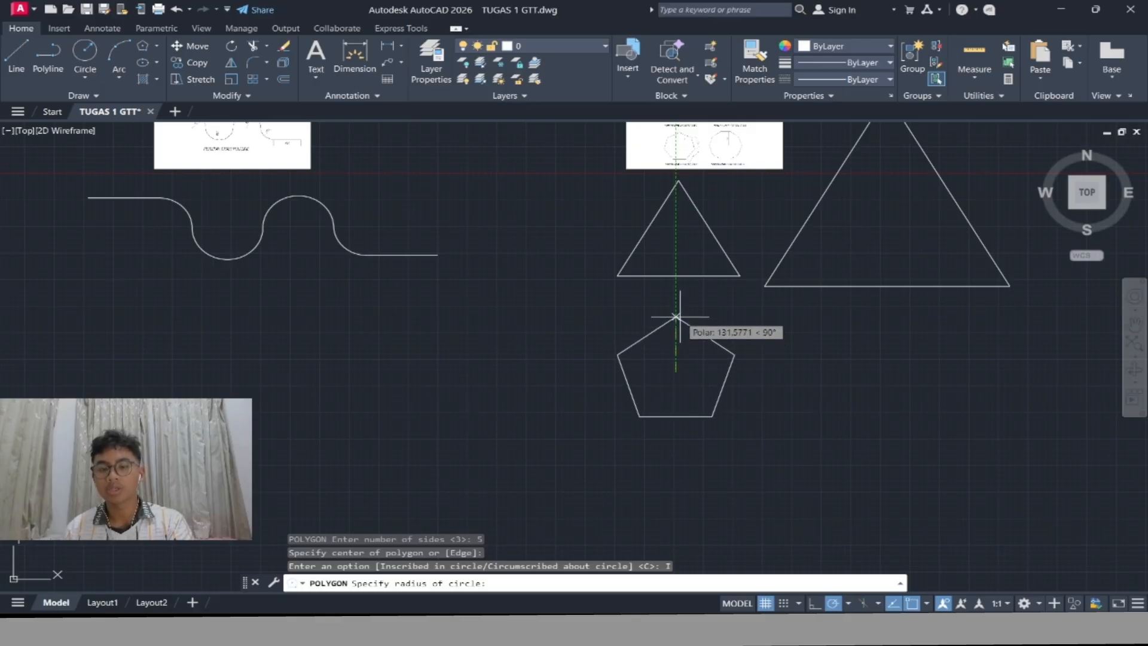
type("1")
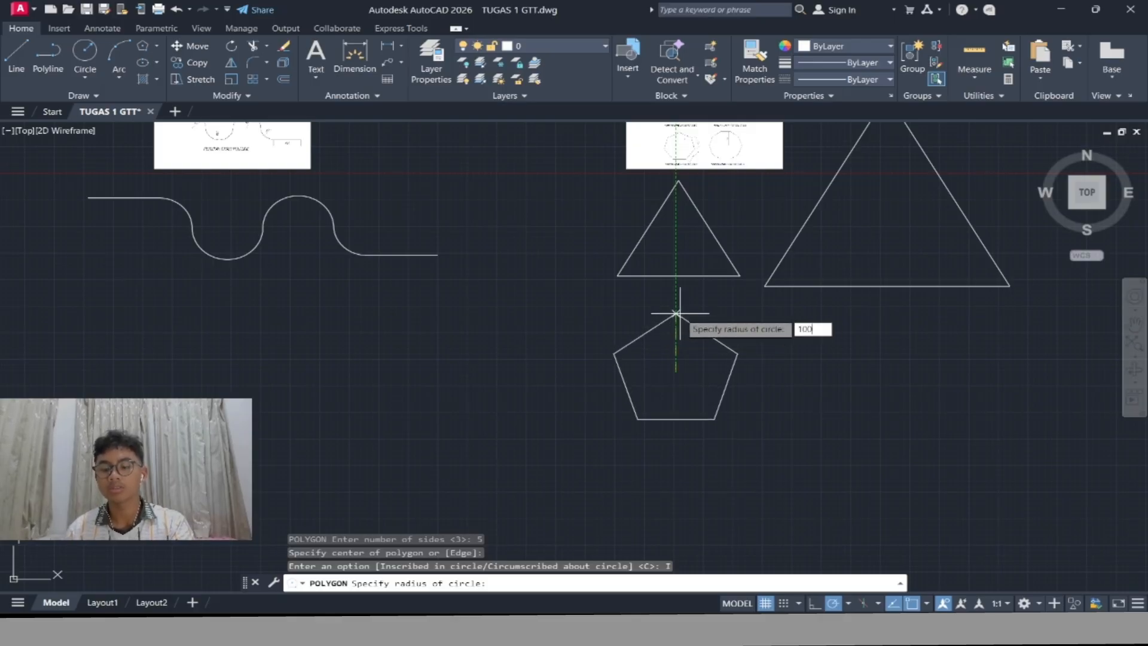
type("00")
key("Return")
middle_click_drag(682, 354, 682, 307)
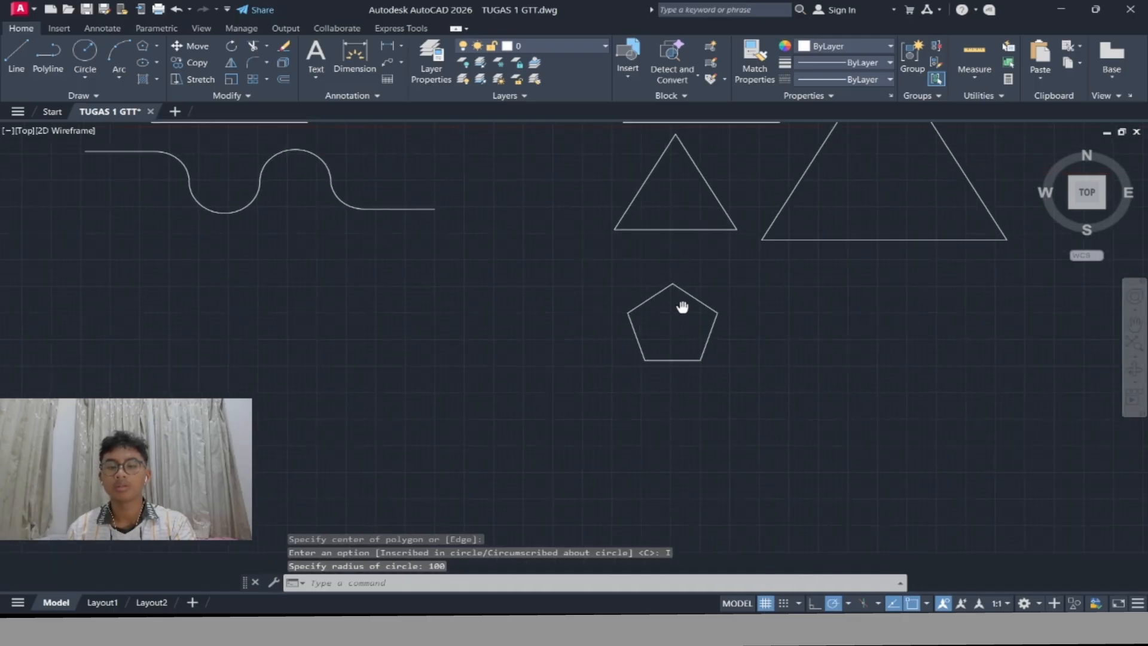
Check the pentagon and the polygon exercise image, and view the three-point arc exercise image in the second row
scroll(682, 307, "down", 2)
scroll(673, 306, "up", 6)
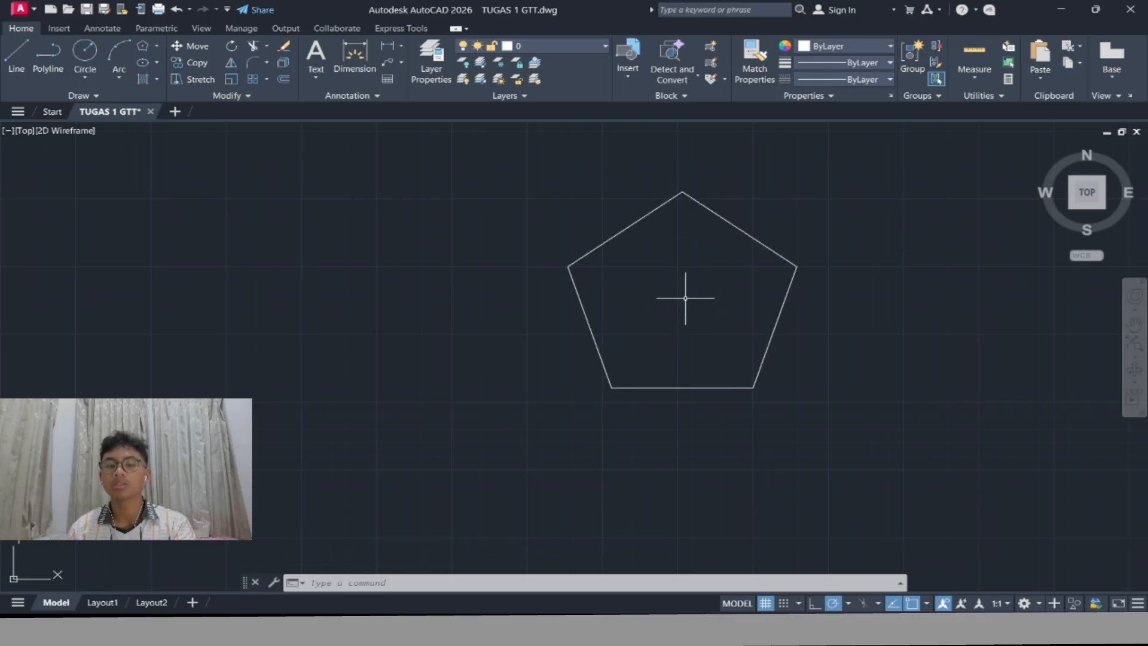
scroll(732, 278, "down", 4)
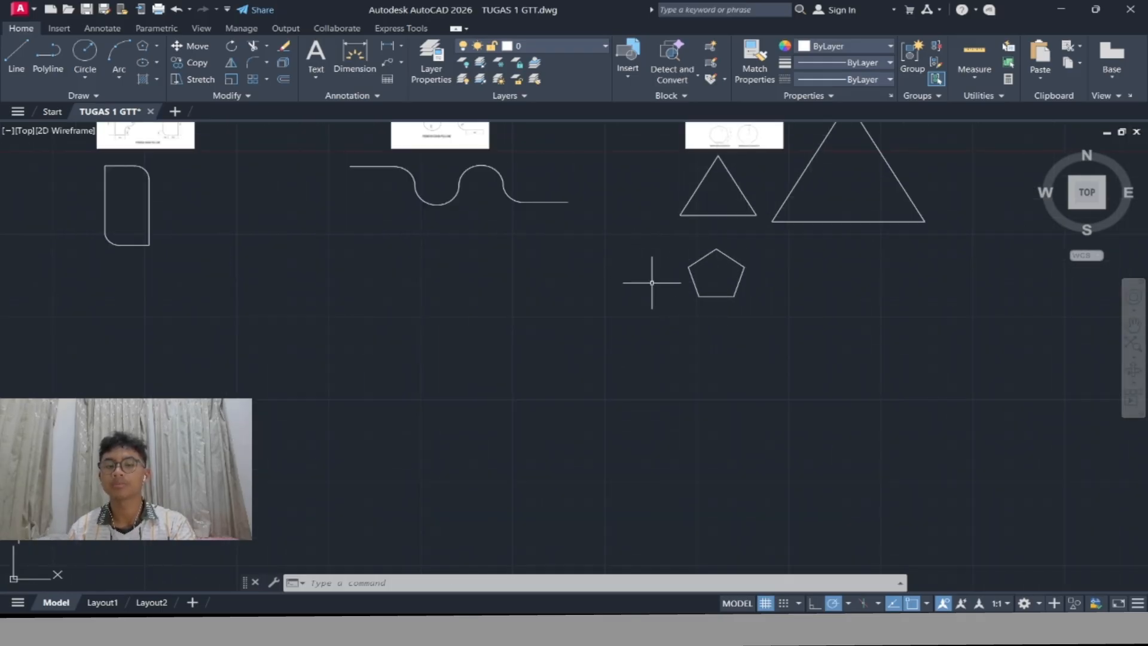
scroll(657, 241, "down", 2)
scroll(682, 230, "up", 8)
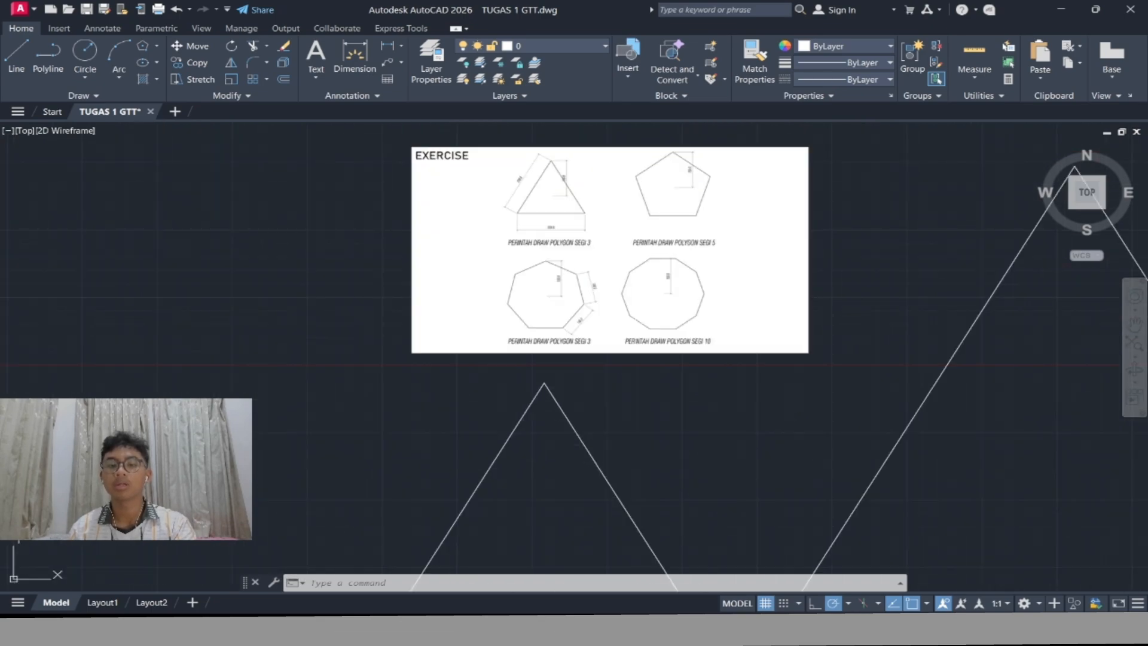
scroll(697, 376, "down", 10)
middle_click_drag(719, 413, 793, 307)
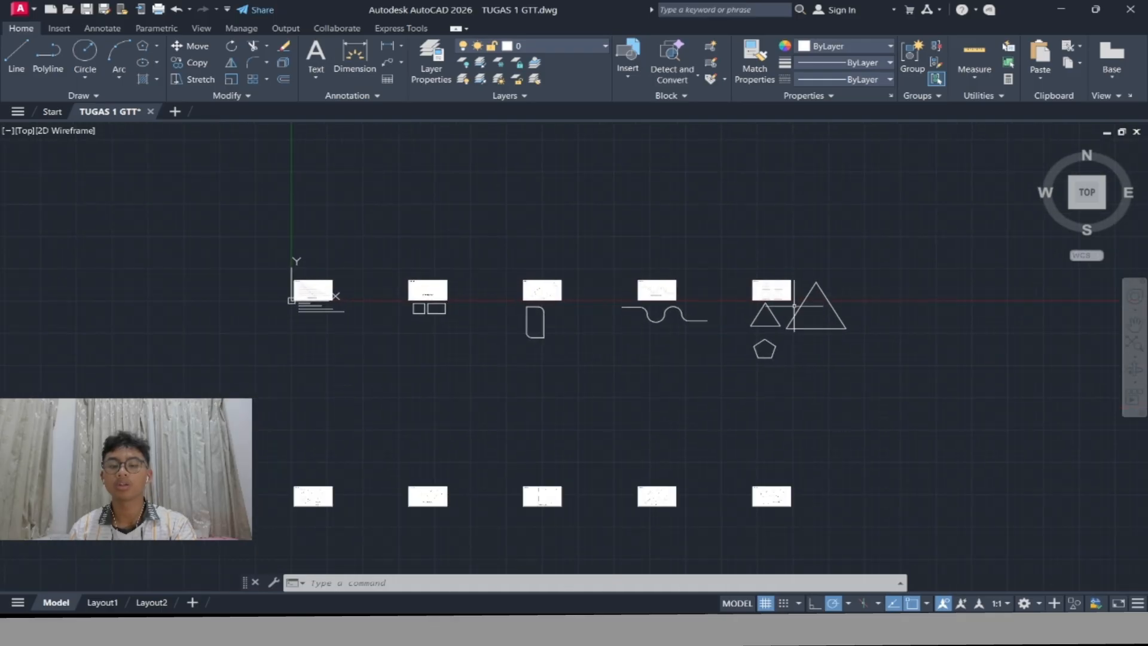
middle_click_drag(399, 438, 666, 286)
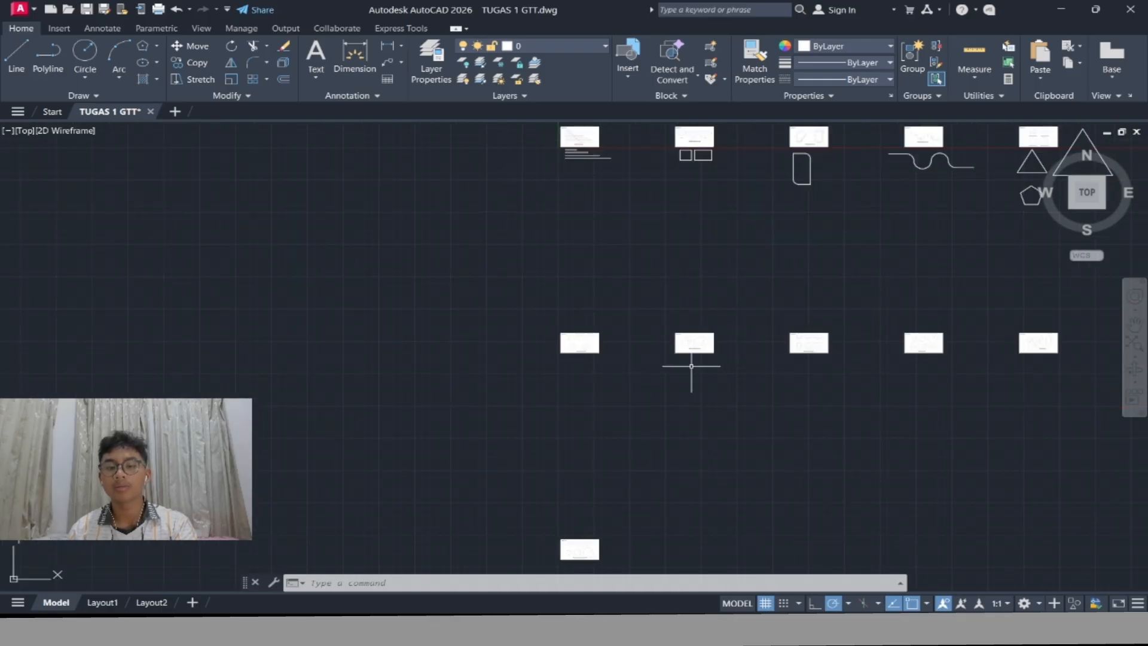
scroll(699, 363, "up", 8)
scroll(707, 343, "up", 2)
middle_click_drag(707, 340, 700, 436)
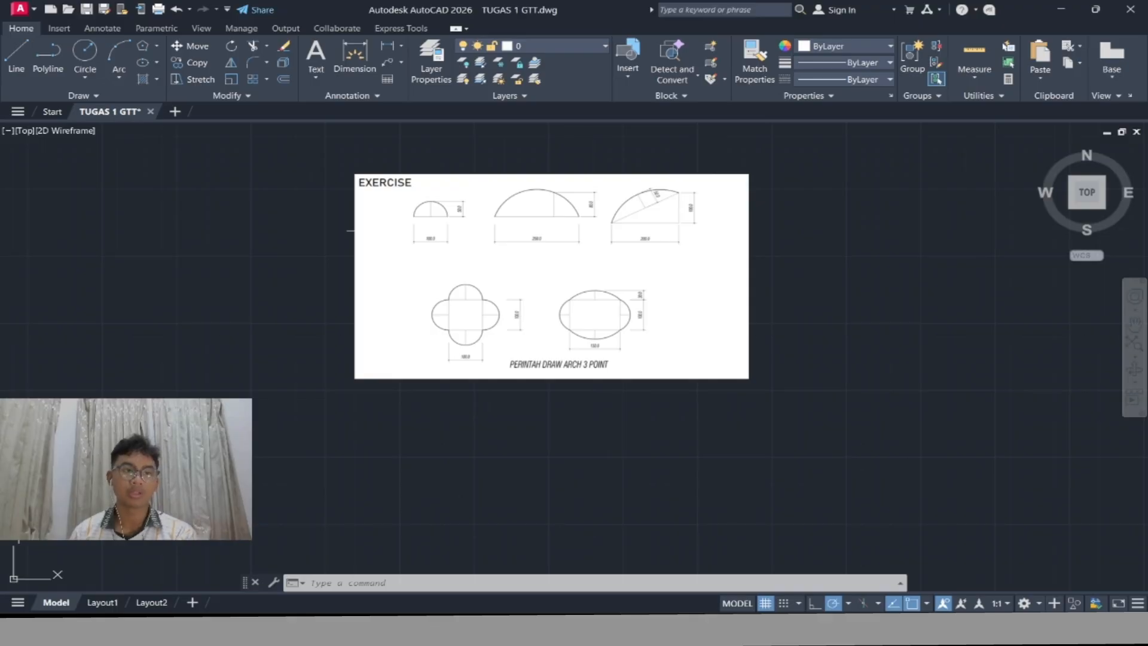
Review the available arc construction methods and the dimensions of the first arc in the exercise image
left_click(119, 76)
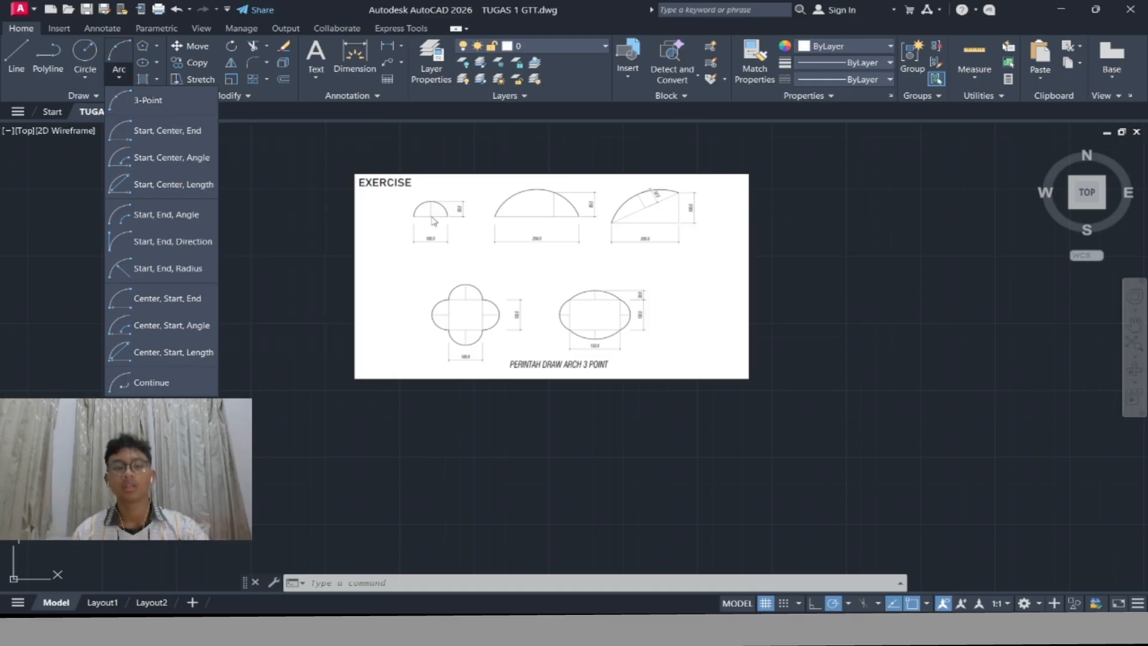
scroll(431, 216, "up", 8)
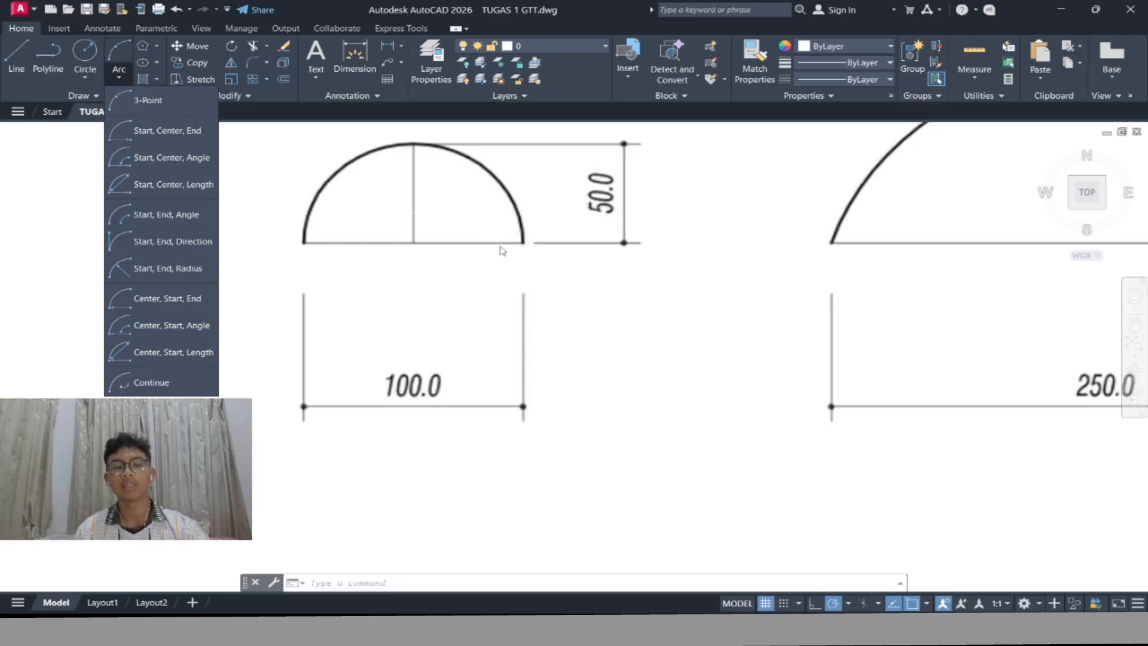
scroll(417, 226, "down", 6)
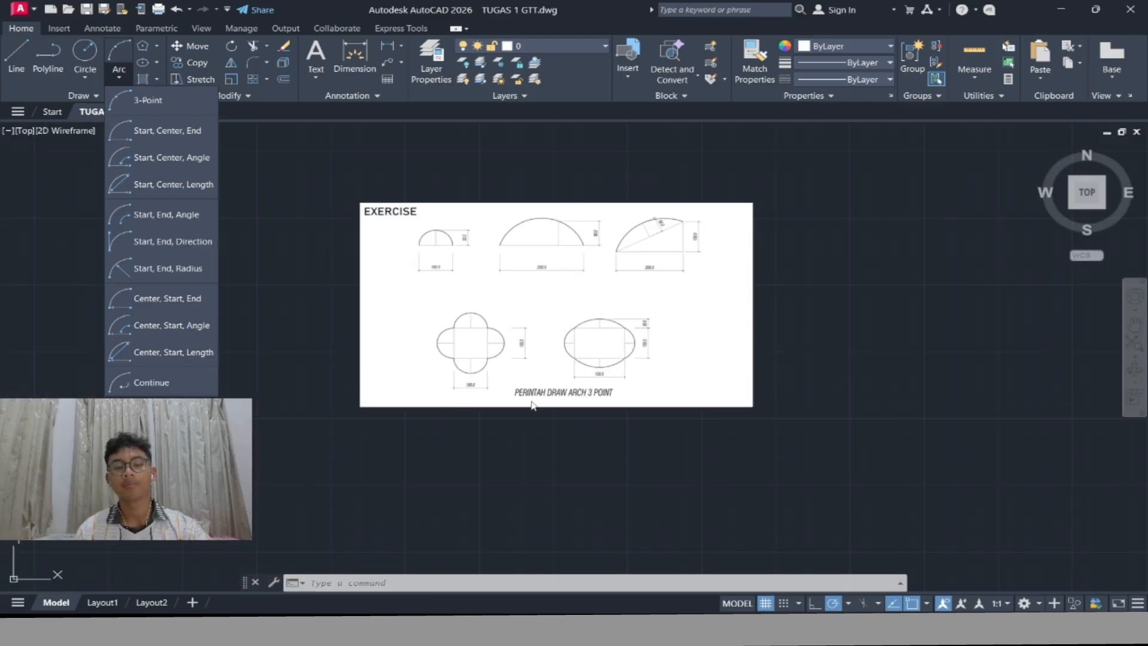
left_click(357, 410)
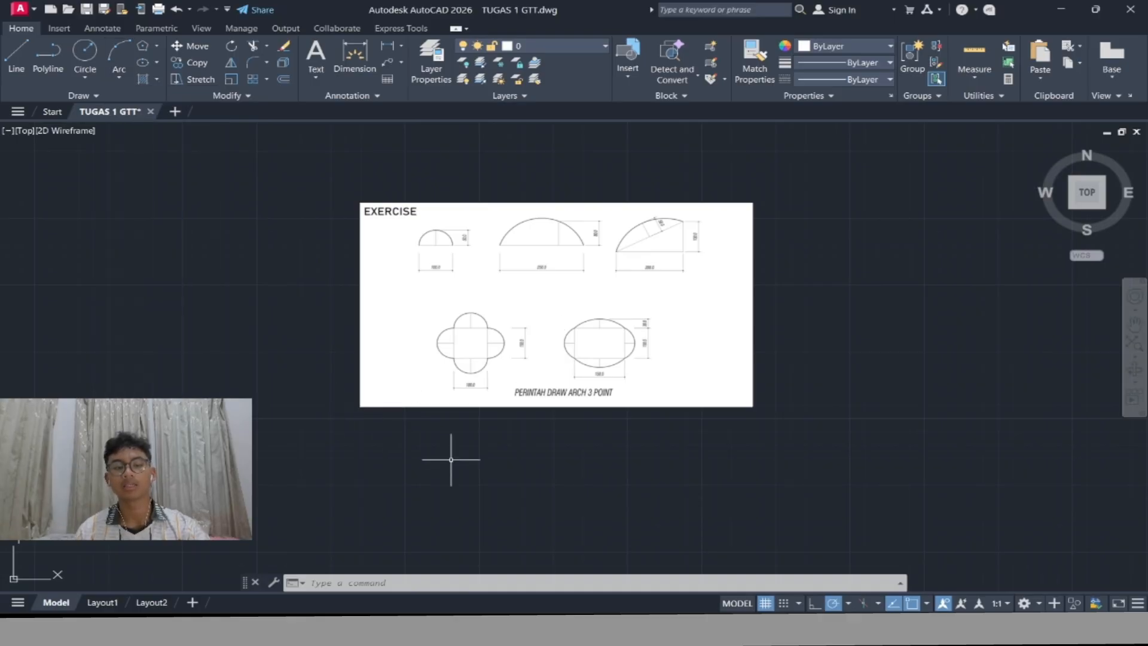
Draw a horizontal line 100 long below the three-point arc exercise image
middle_click_drag(443, 481, 446, 380)
scroll(433, 385, "up", 3)
type("L")
key("Return")
left_click(410, 395)
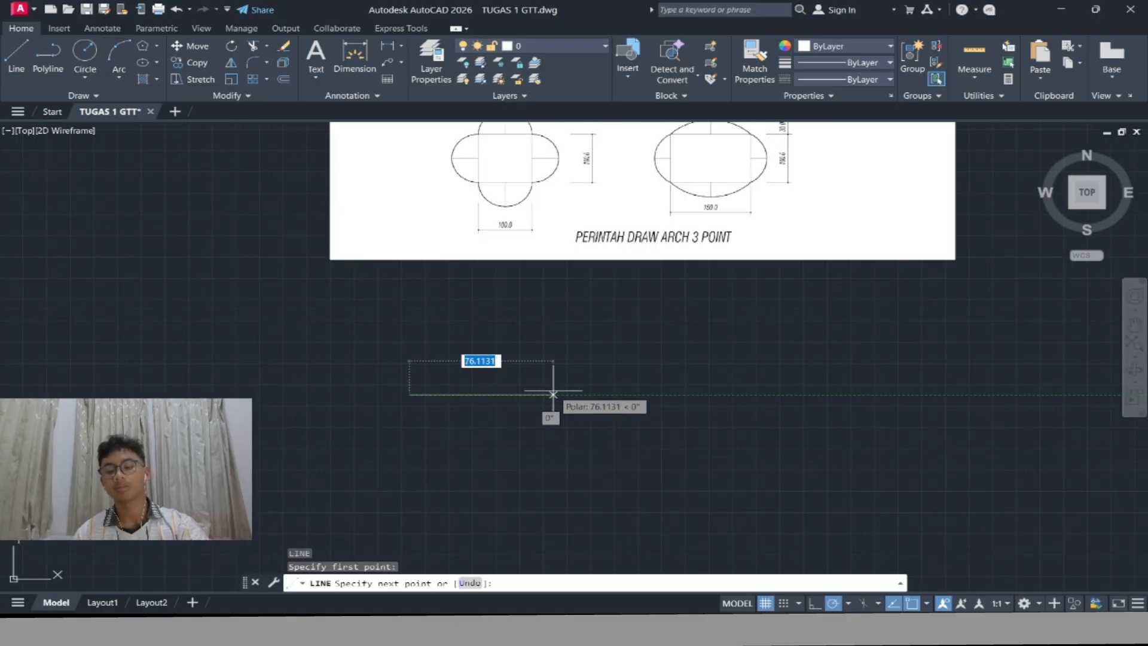
scroll(554, 394, "down", 2)
middle_click_drag(466, 144, 538, 343)
scroll(535, 331, "up", 4)
scroll(536, 332, "down", 2)
middle_click_drag(562, 508, 597, 216)
type("100")
key("Return")
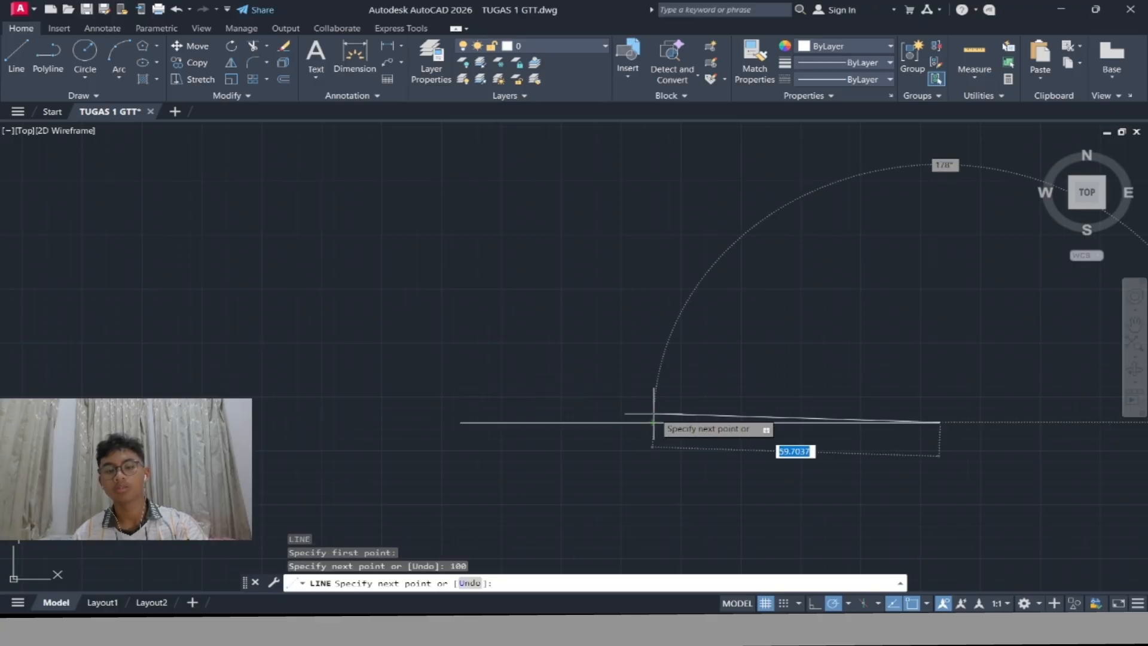
scroll(613, 350, "down", 2)
key("Escape")
Draw a vertical line 100 long upward from the midpoint of the horizontal line
type("L")
key("Return")
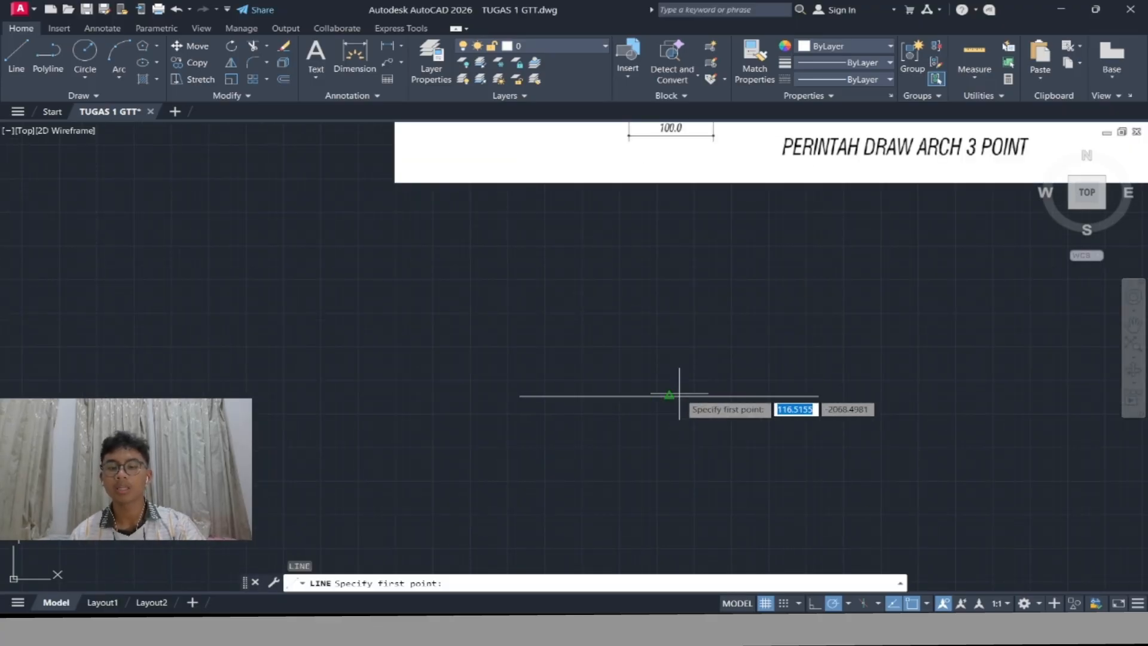
scroll(679, 396, "up", 5)
left_click(663, 393)
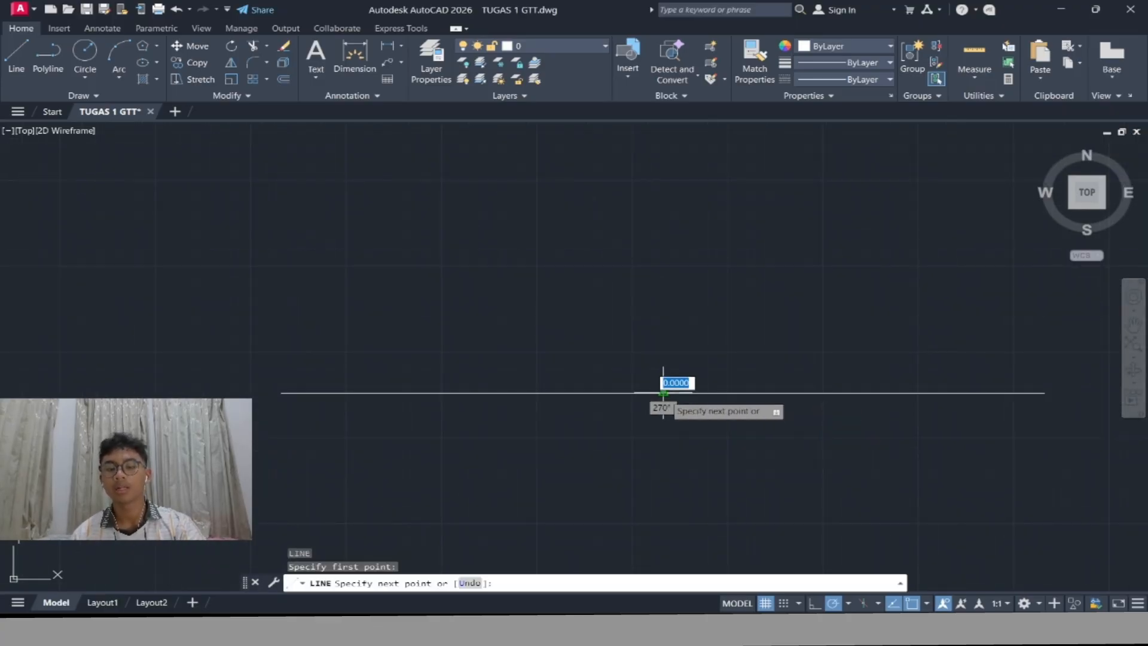
scroll(644, 284, "down", 2)
type("100")
key("Return")
key("Escape")
Erase the vertical line standing on the midpoint of the horizontal line
scroll(675, 275, "down", 3)
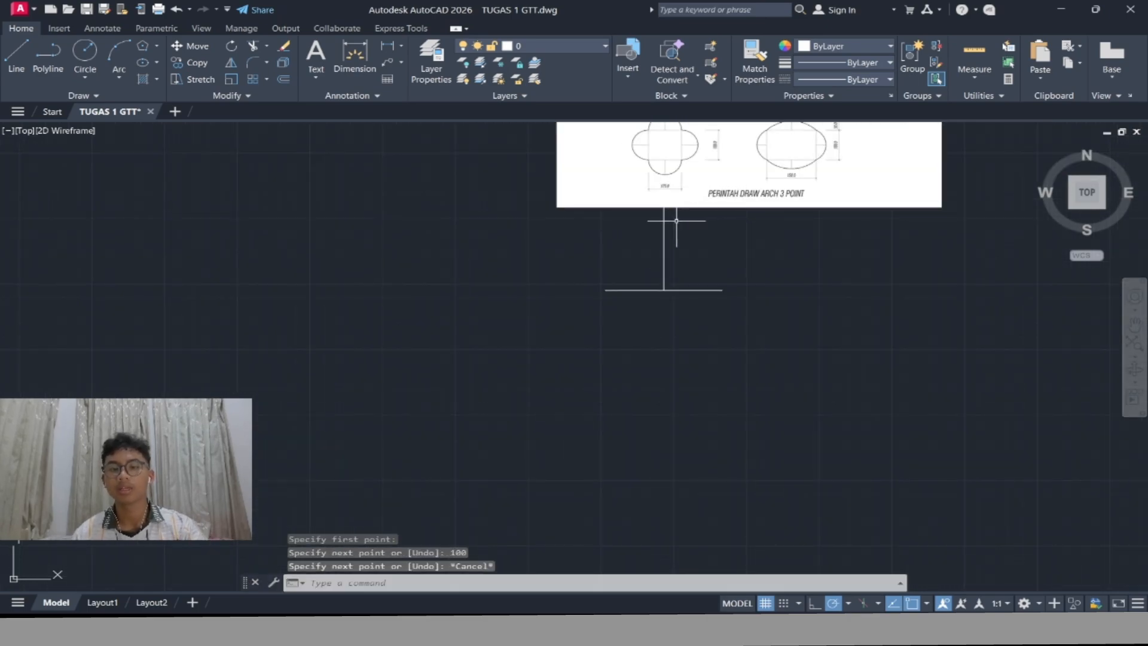
left_click(665, 239)
type("e")
key("Return")
Start a new line from the midpoint of the 100-long horizontal line
type("l")
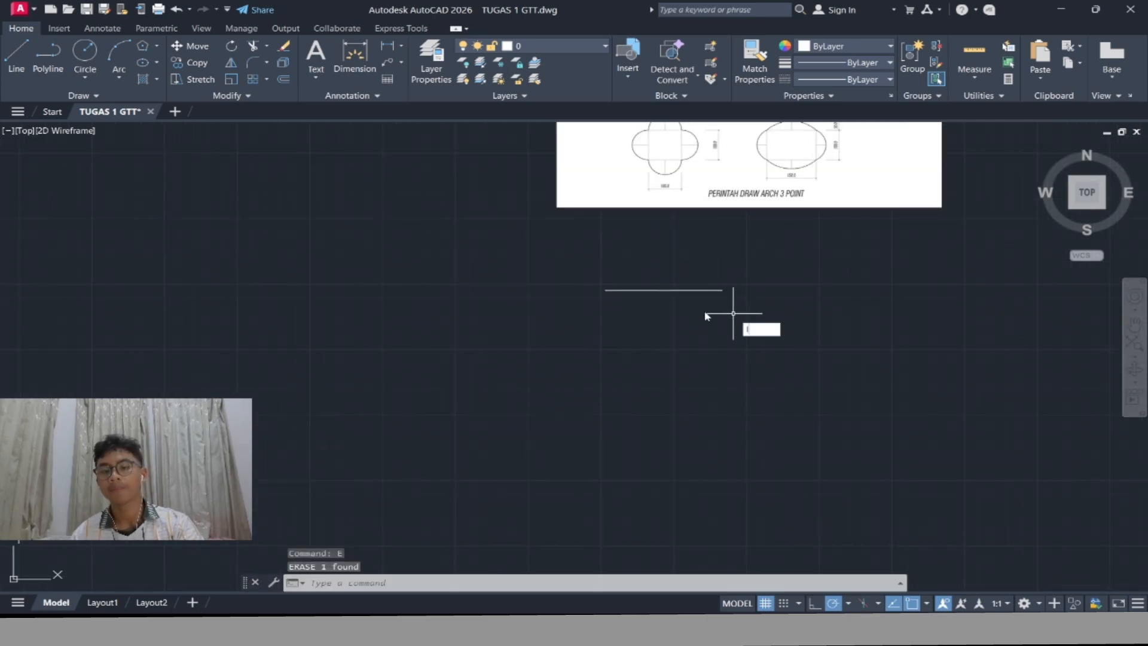
key("Return")
scroll(767, 327, "up", 4)
left_click(767, 327)
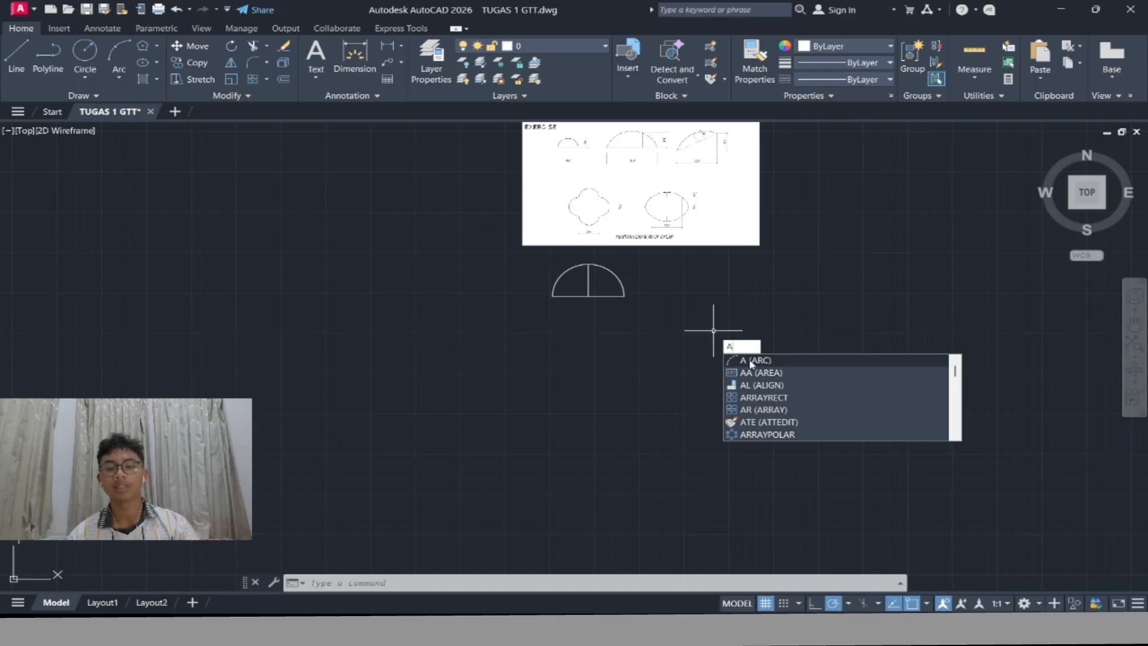
key("Return")
scroll(672, 299, "up", 2)
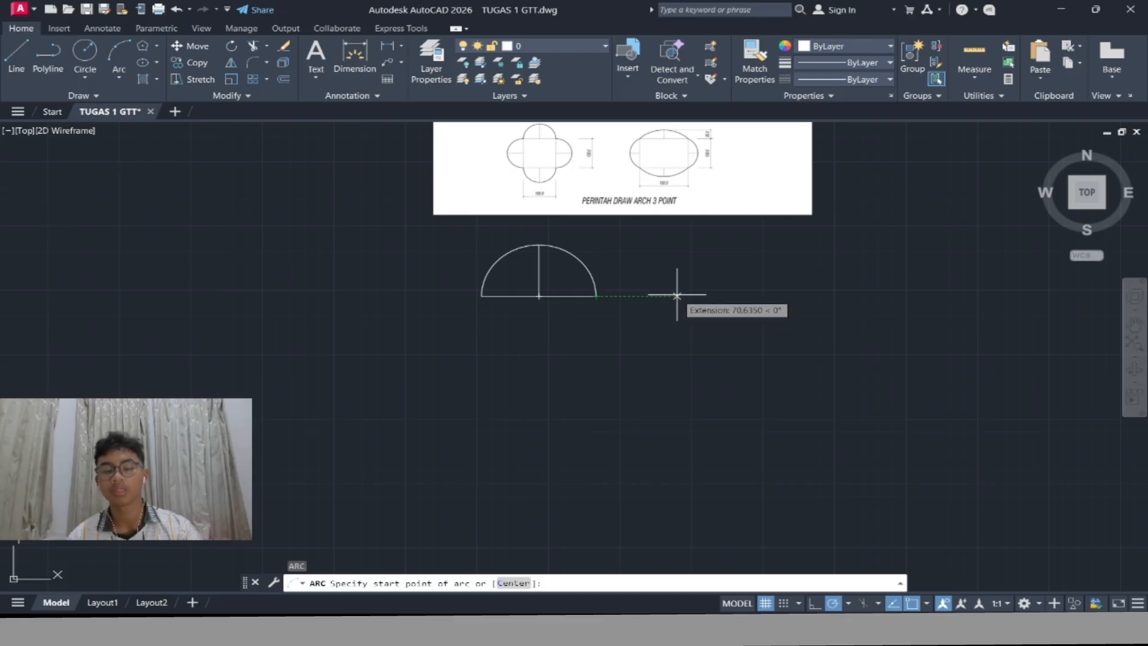
key("Escape")
Draw a horizontal line 250 long to the right of the semicircle, level with its base
scroll(691, 286, "down", 4)
type("l")
key("Return")
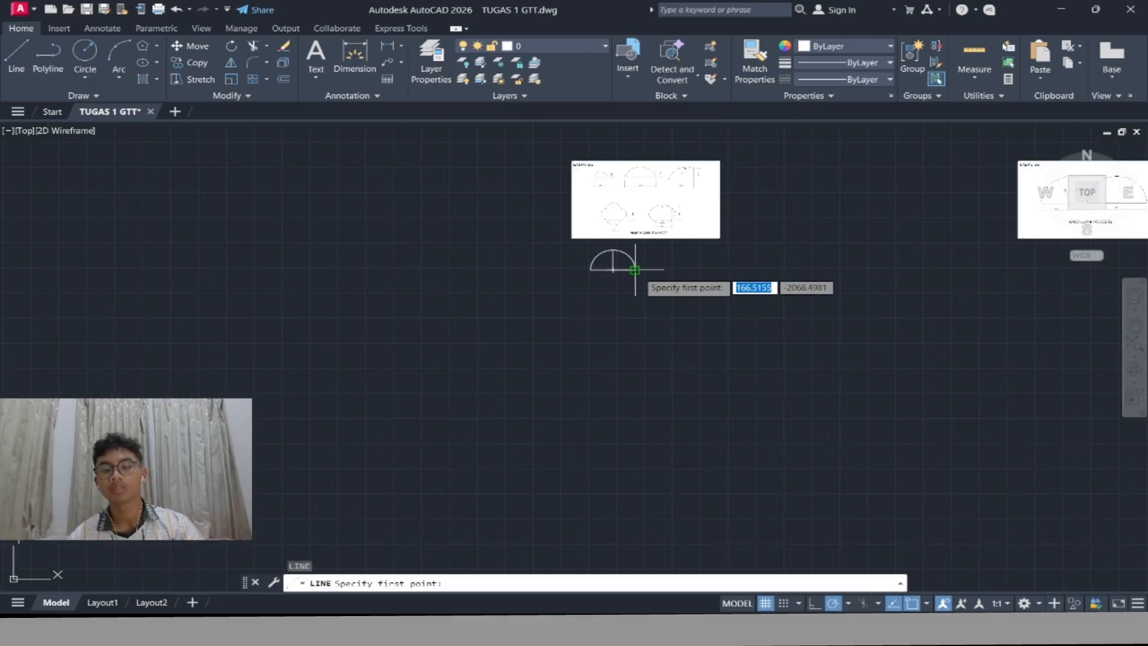
left_click(667, 270)
type("250")
key("Return")
scroll(682, 180, "up", 8)
key("Escape")
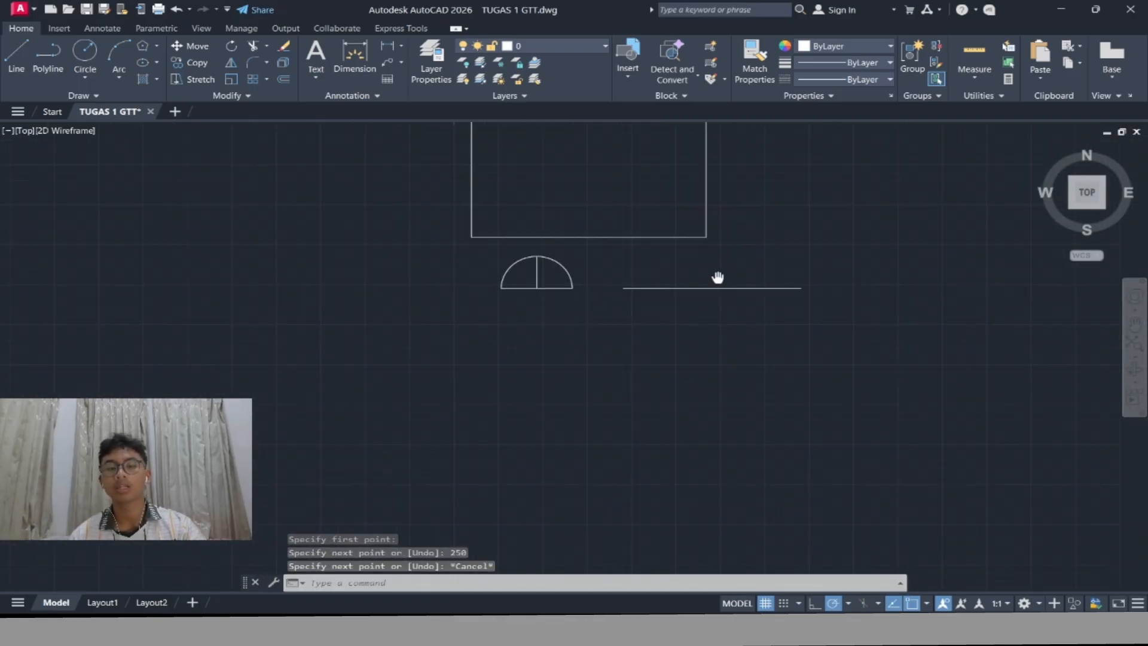
Draw a vertical line 80 long upward from the right end of the 250-long horizontal line
middle_click_drag(486, 251, 477, 312)
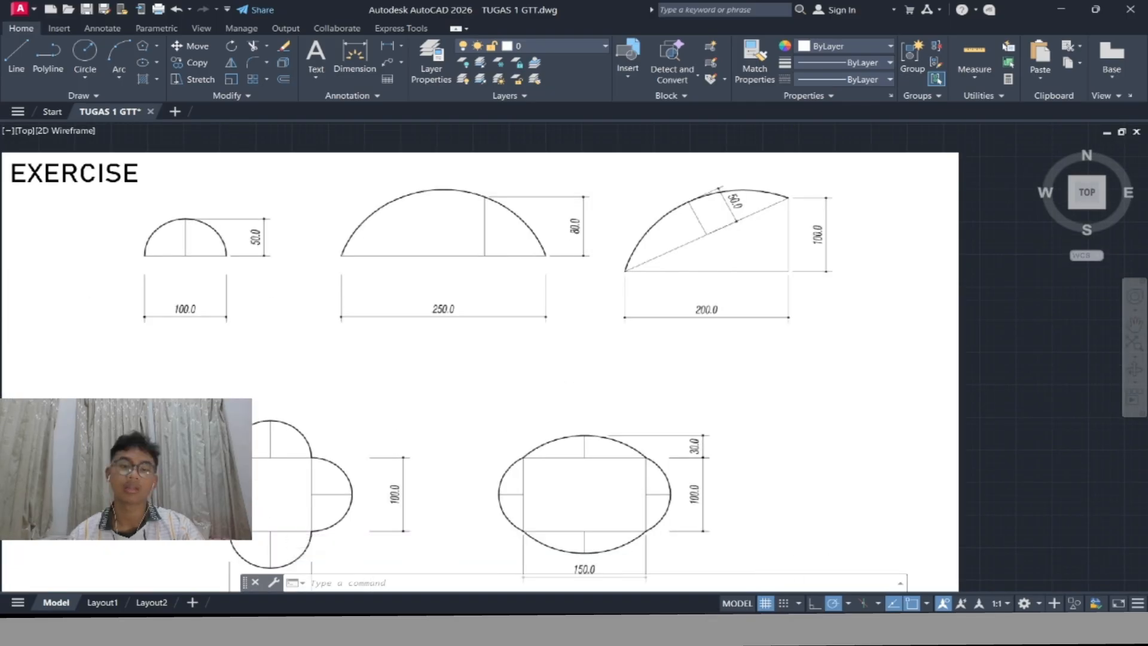
scroll(621, 289, "down", 4)
middle_click_drag(896, 420, 756, 338)
type("l")
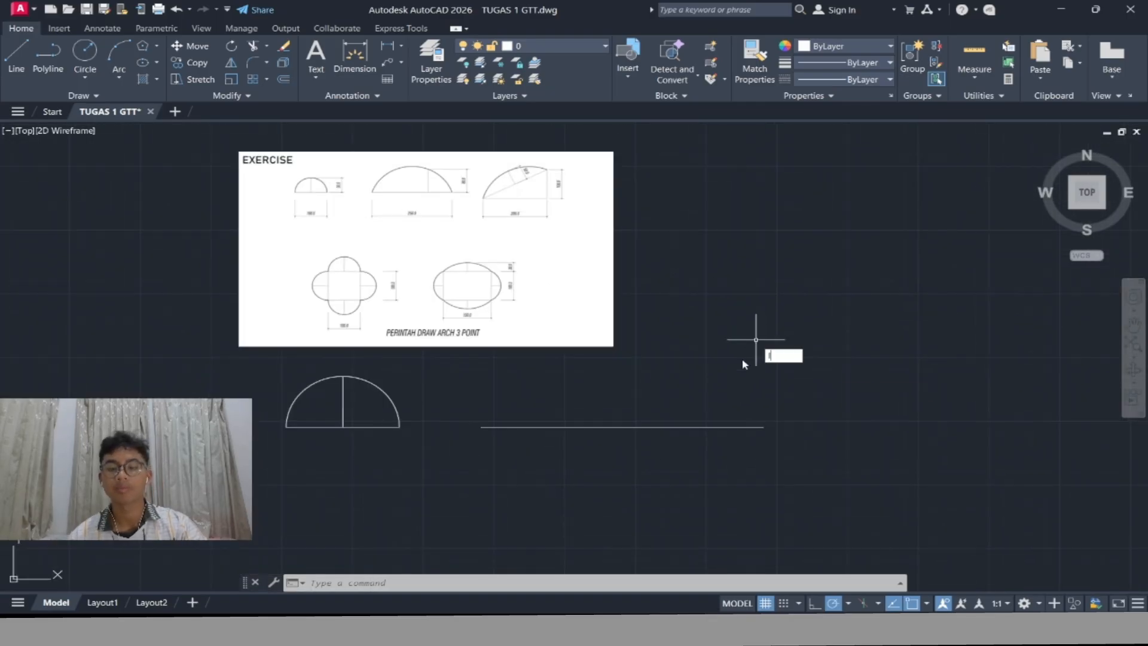
key("Return")
scroll(674, 425, "up", 5)
scroll(671, 376, "down", 3)
scroll(653, 384, "up", 5)
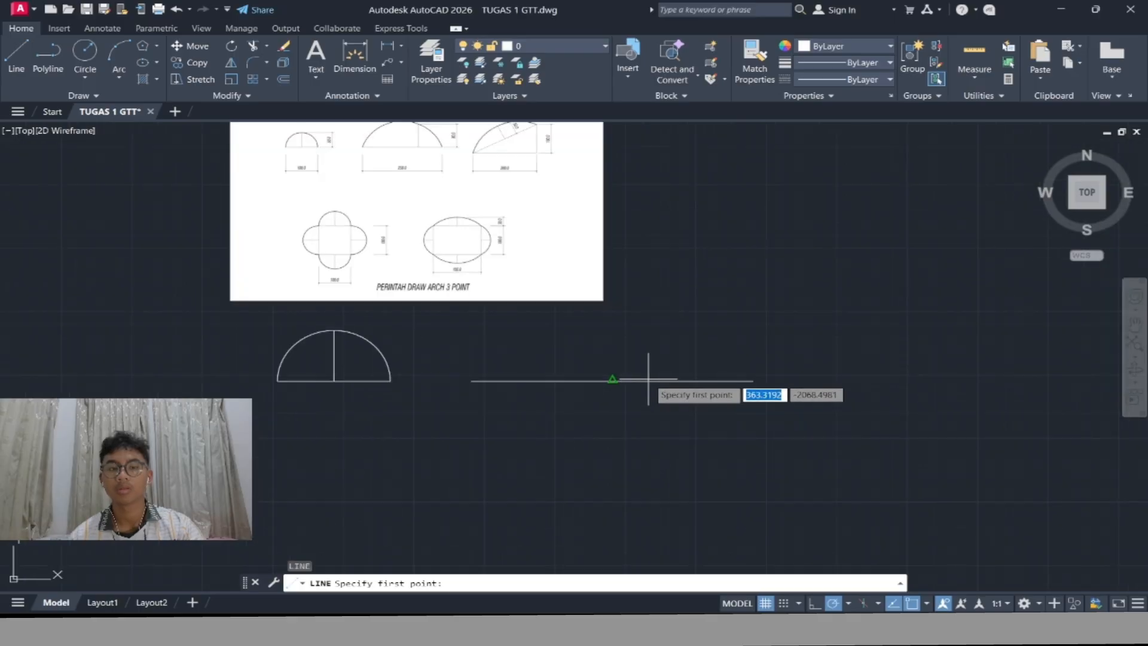
left_click(688, 380)
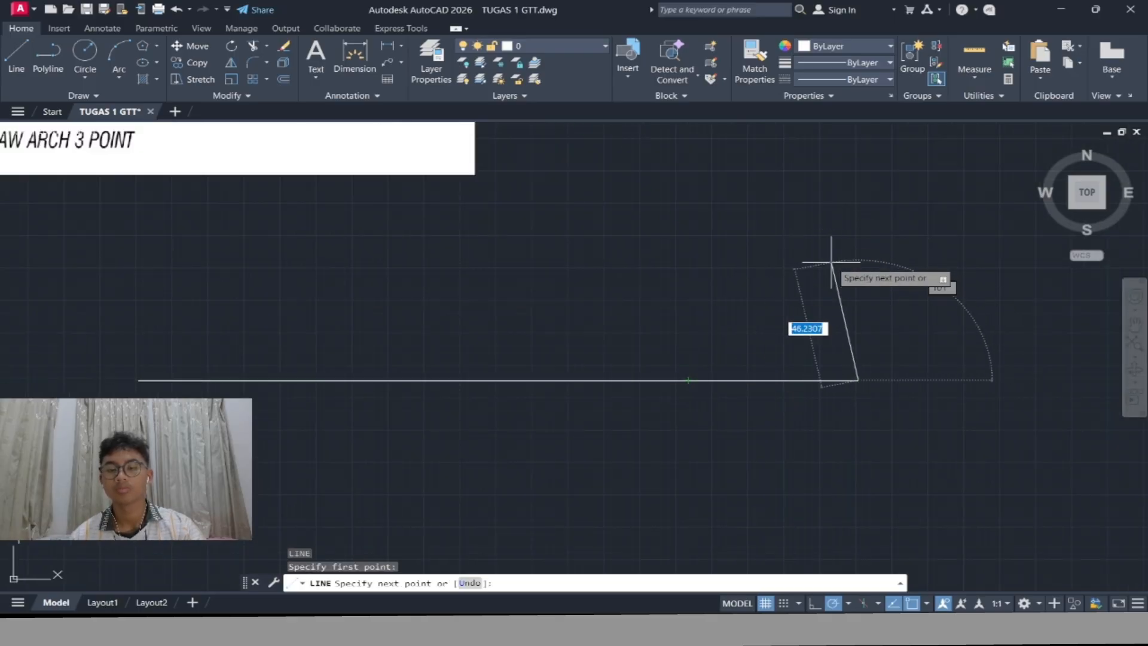
type("80")
key("Return")
key("Escape")
Move the vertical line from the right end of the 250-long horizontal line leftward along it, keeping its foot on the line
left_click(907, 241)
left_click(838, 297)
type("m")
key("Return")
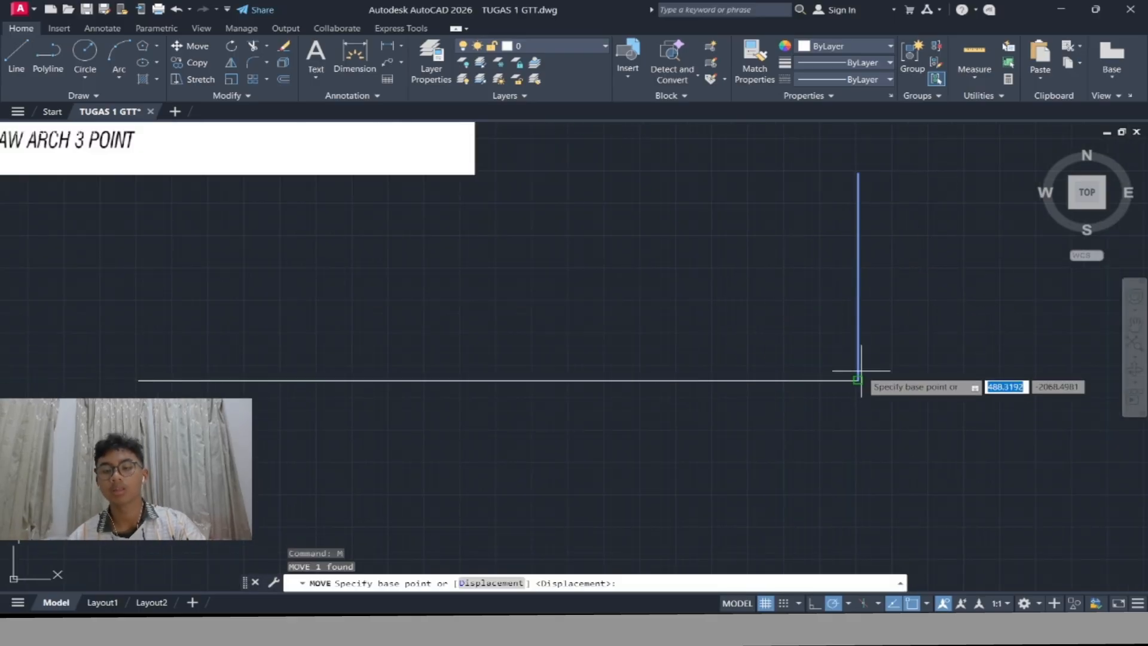
left_click(859, 377)
left_click(709, 379)
Shift the vertical line slightly farther left along the horizontal line, using its foot as the base point
scroll(744, 351, "down", 3)
scroll(746, 337, "up", 1)
left_click(750, 331)
left_click(722, 350)
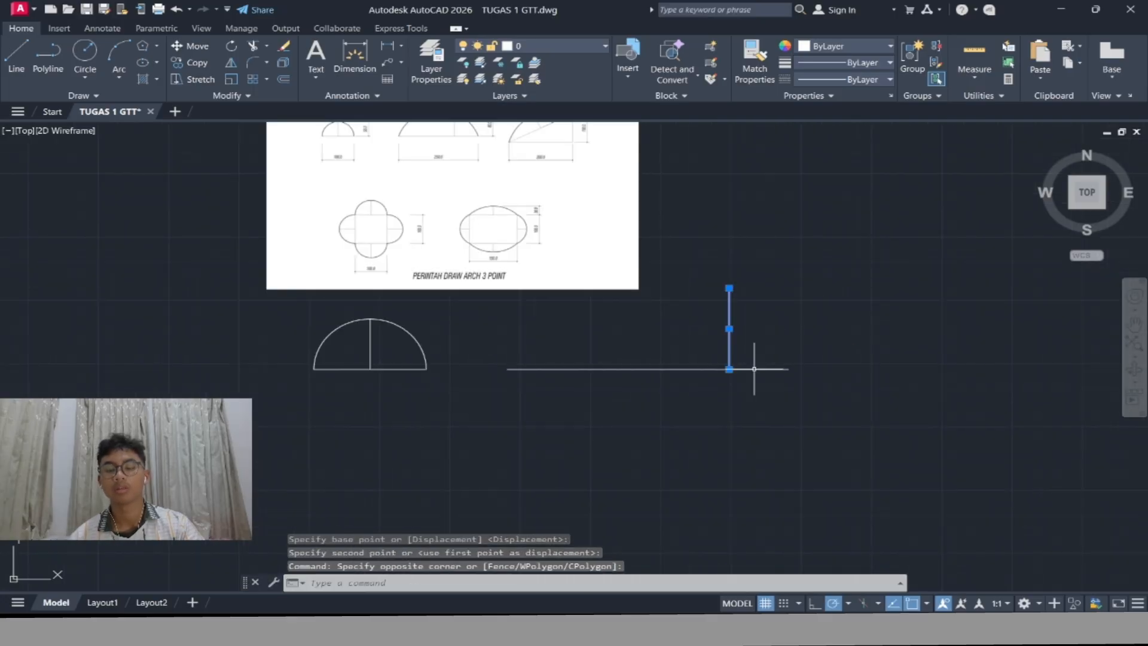
type("m")
key("Return")
left_click(728, 369)
left_click(706, 366)
Move the horizontal and vertical guide lines together diagonally down and to the right, farther from the semicircle and reference image
left_click(887, 337)
left_click(682, 381)
type("m")
key("Return")
left_click(649, 369)
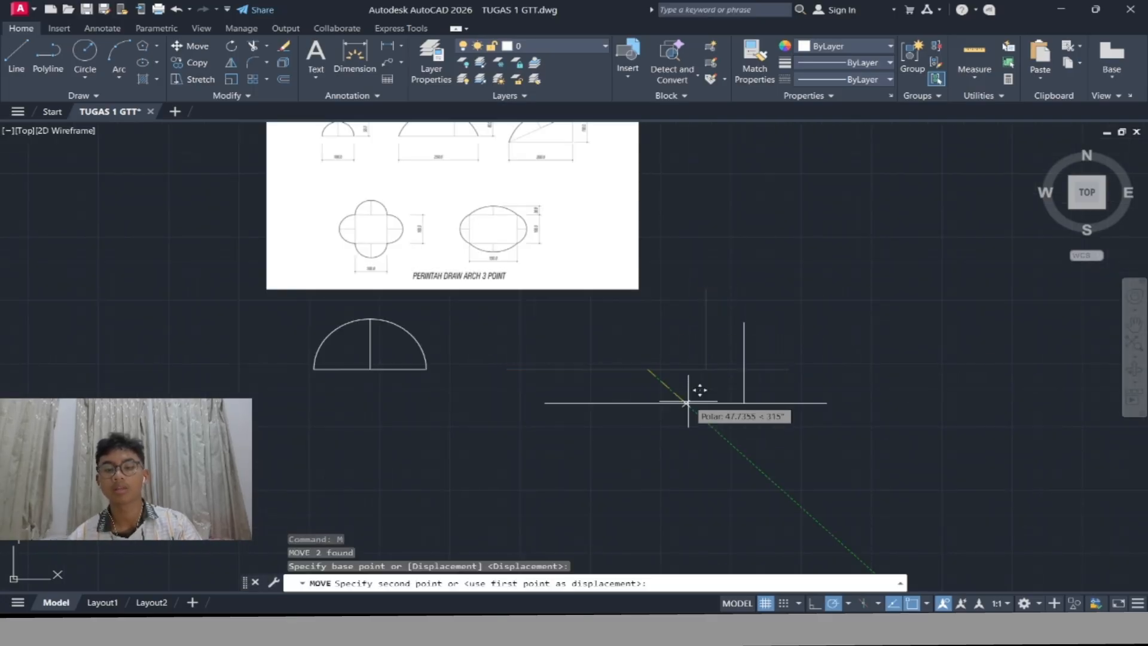
left_click(691, 409)
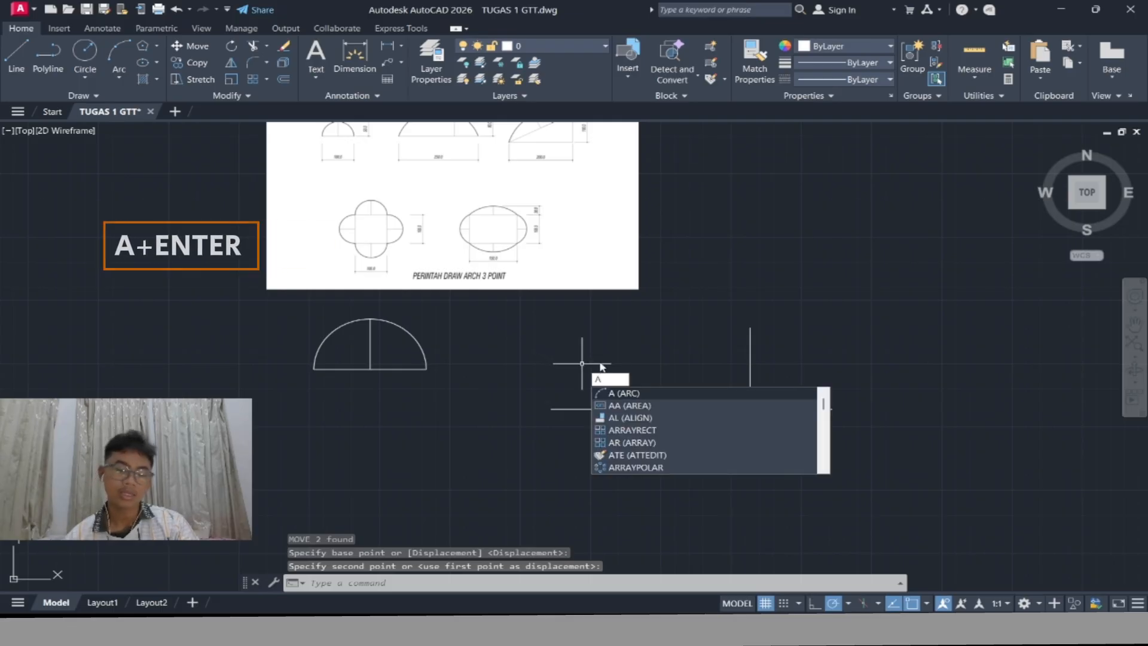
Draw a three-point arc from the horizontal line's left end through the vertical line's top to the horizontal line's right end
type("a")
key("Return")
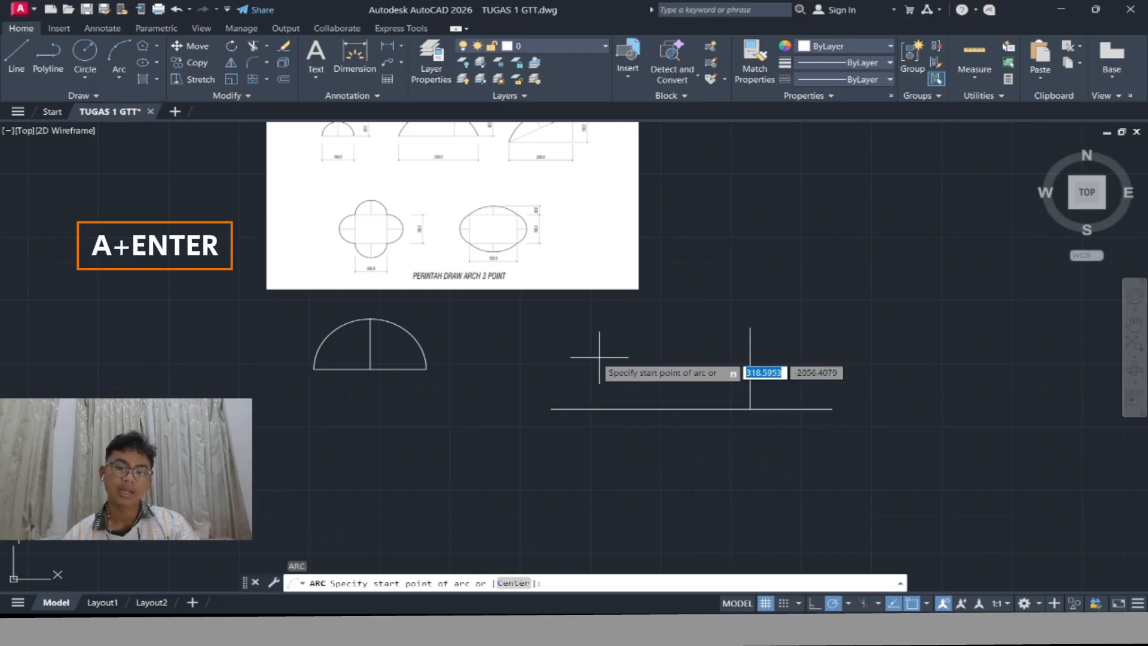
left_click(551, 408)
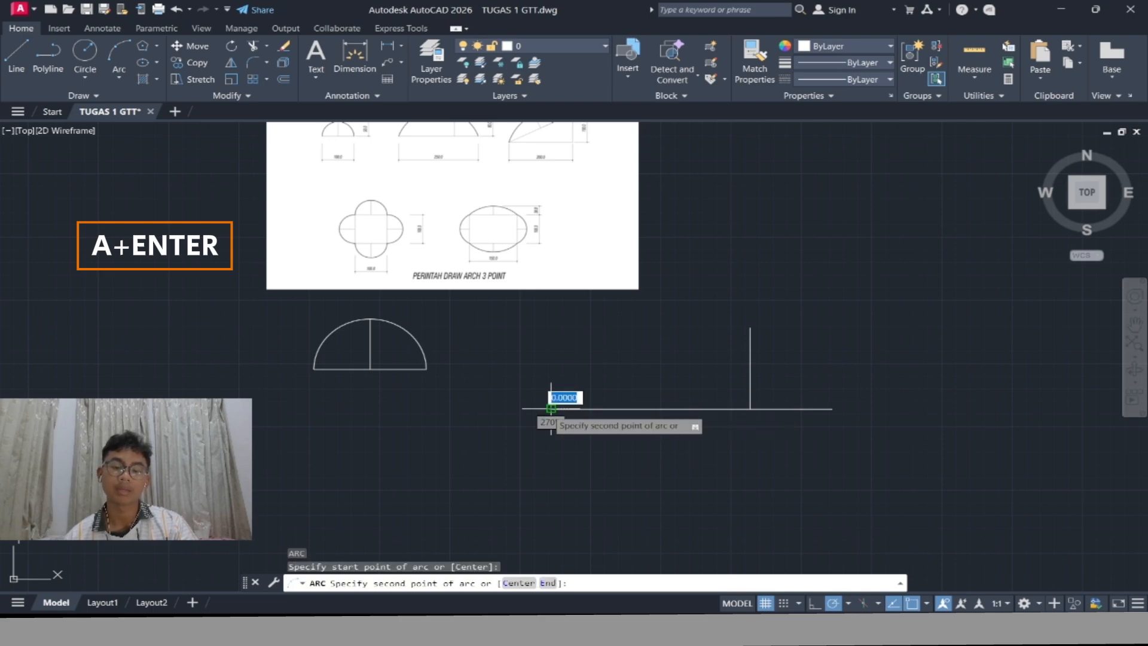
left_click(749, 328)
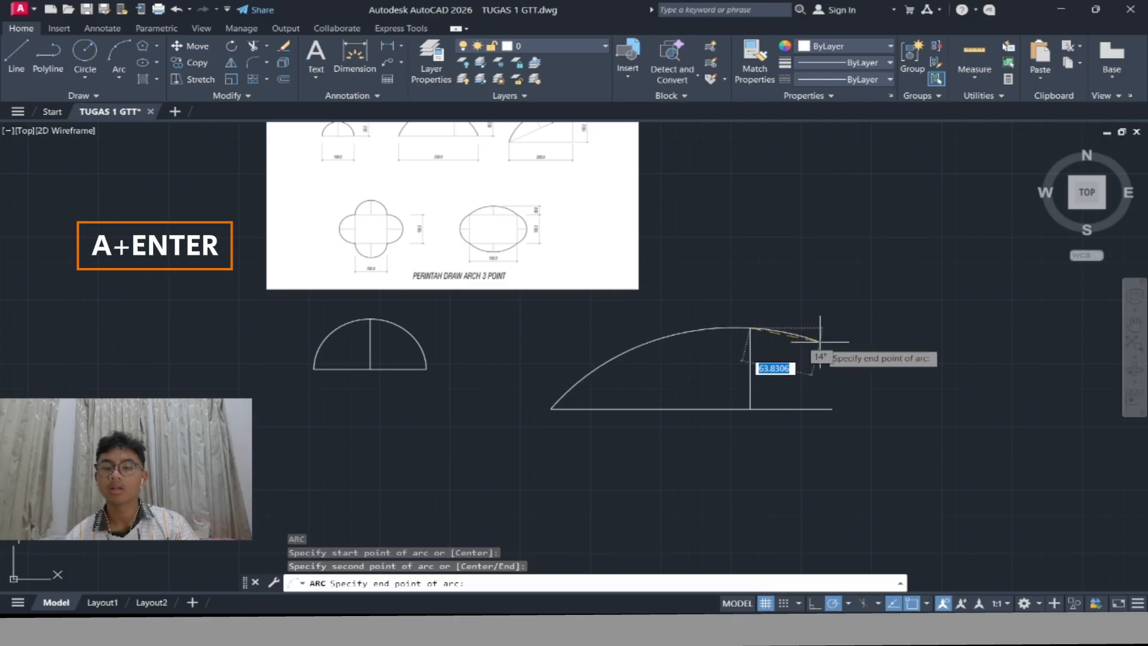
left_click(829, 409)
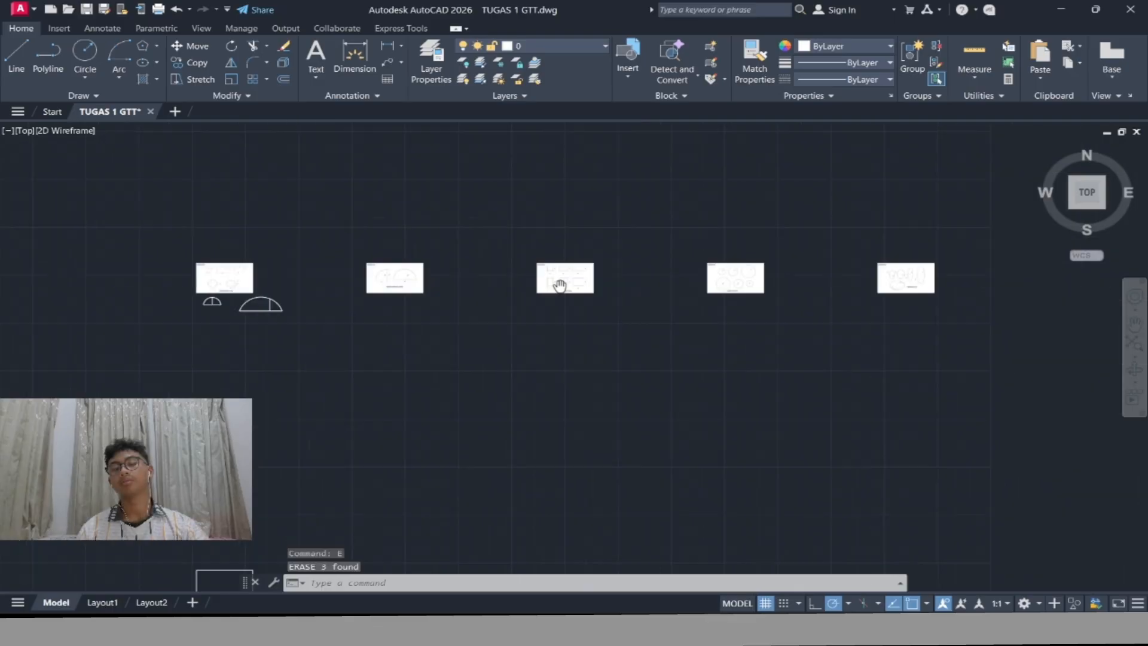
Bring the rectangle exercise's reference image into close view
scroll(714, 321, "up", 2)
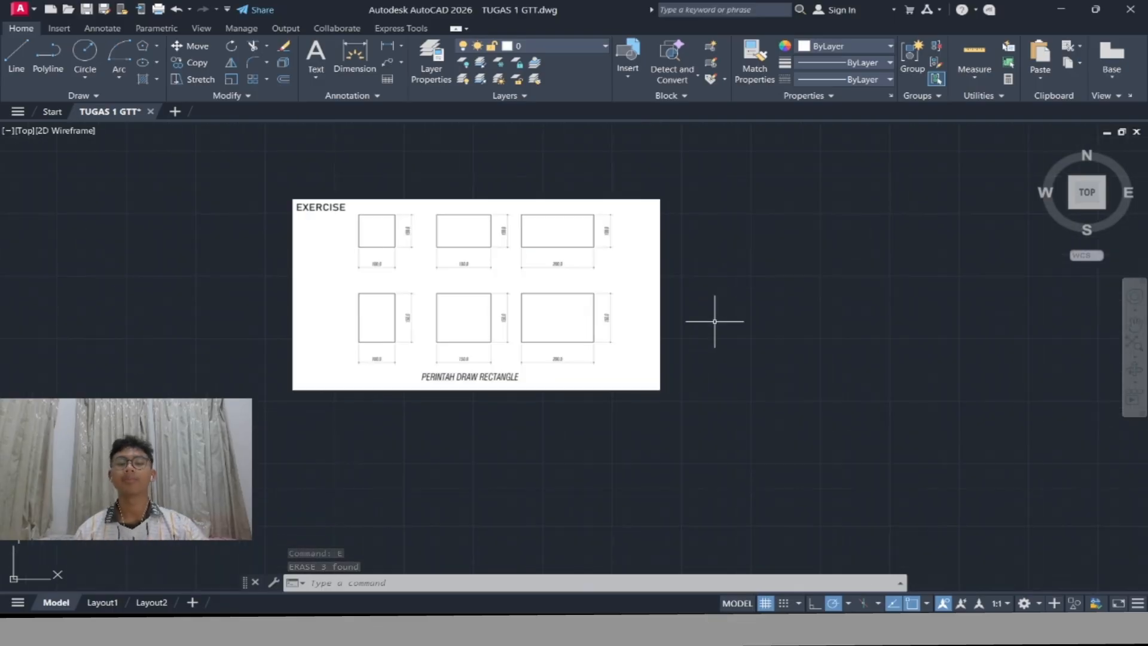
Begin a rectangle with the Rectangle command, placing its first corner in the empty space below the rectangle exercise image
scroll(339, 285, "up", 2)
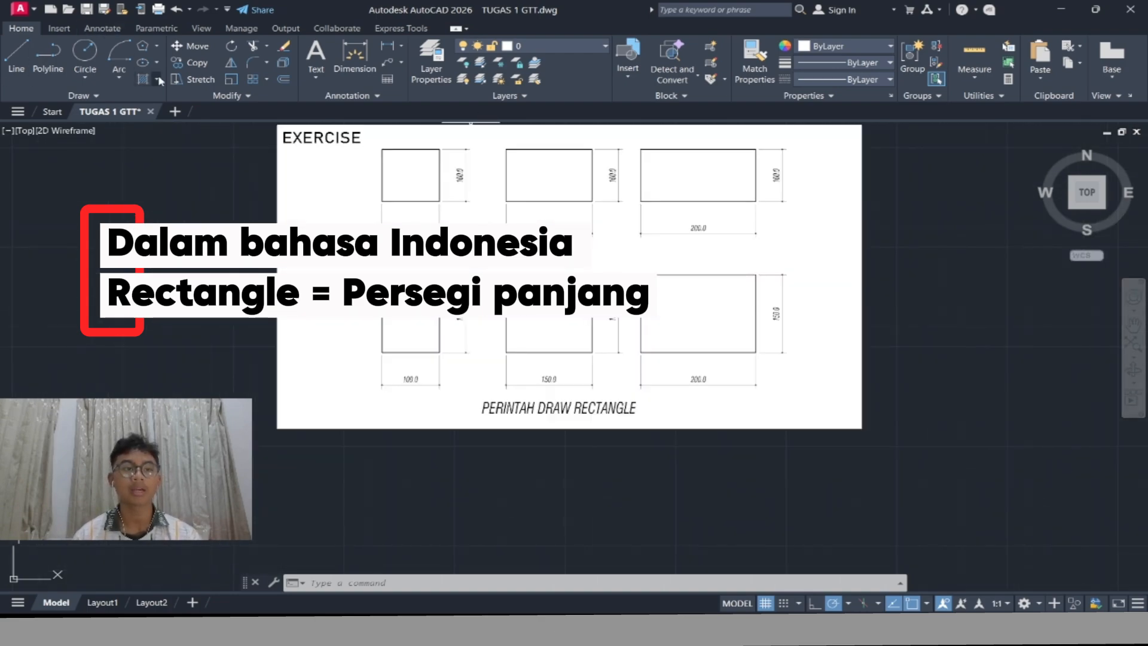
left_click(157, 48)
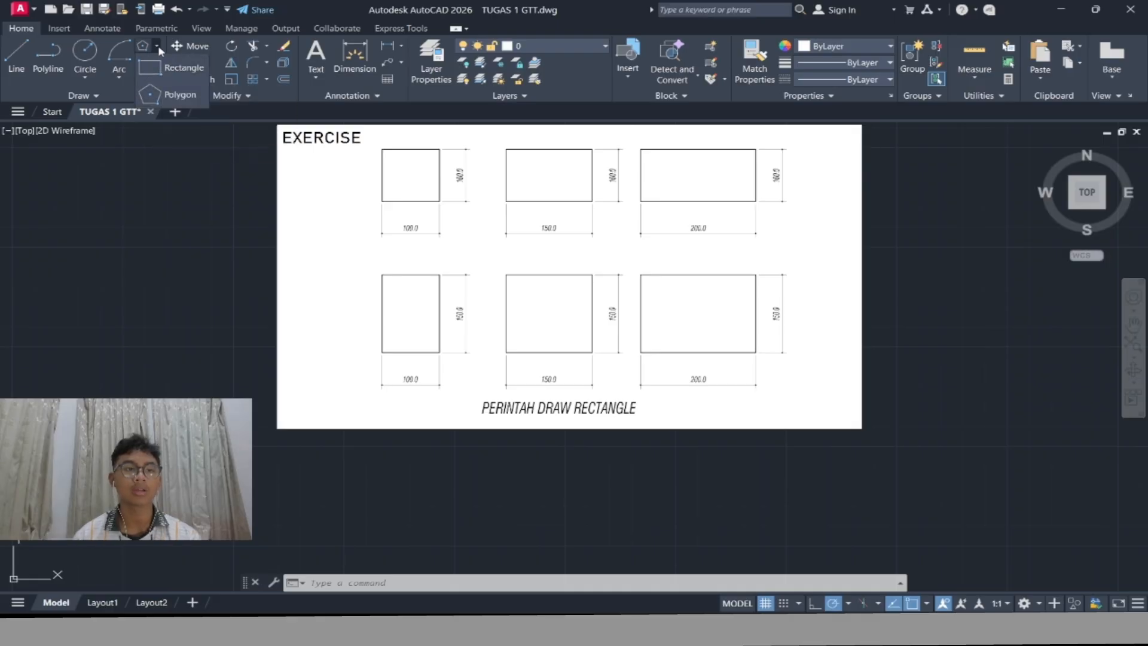
left_click(180, 78)
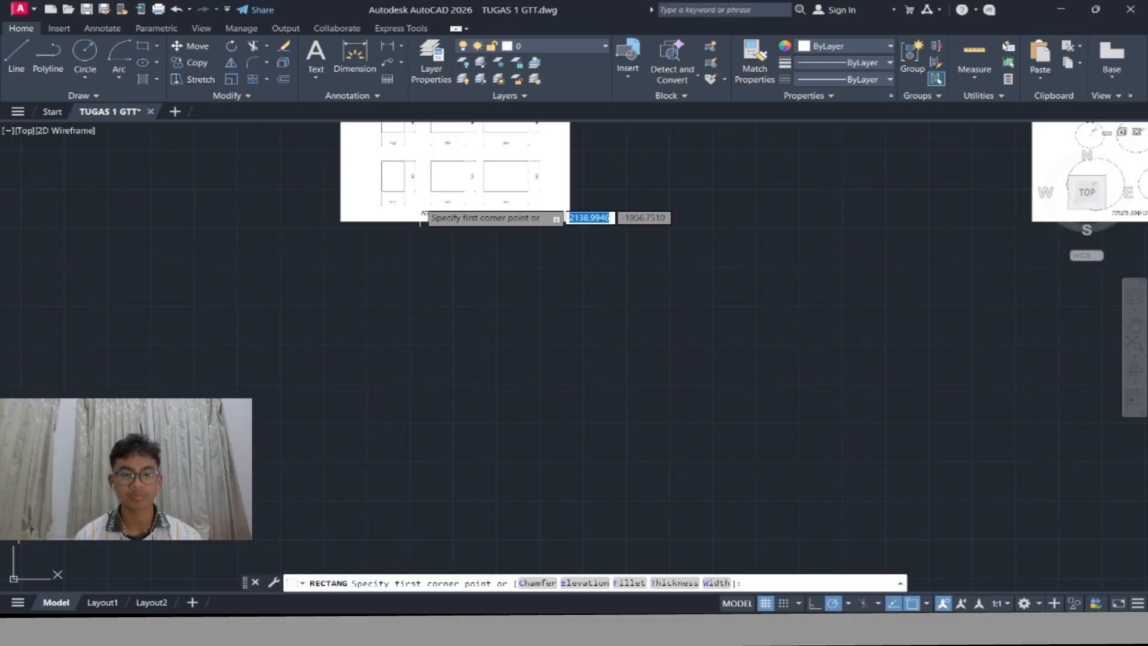
left_click(392, 249)
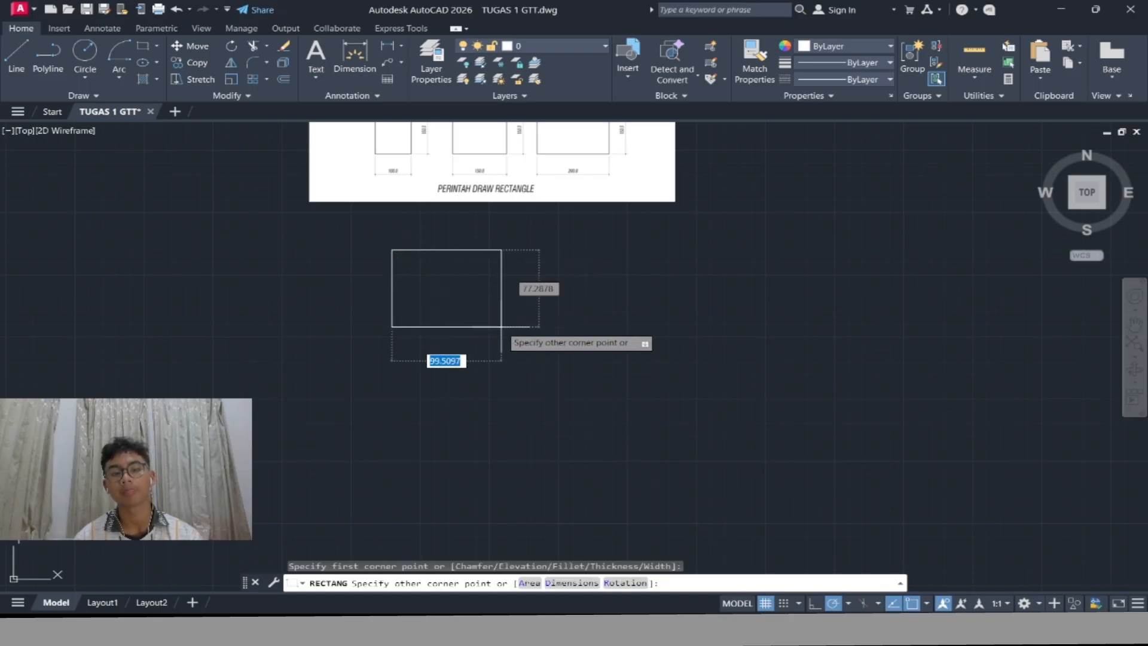
Examine the dimensions of the first rectangle in the exercise image while the second corner is pending
scroll(508, 327, "down", 2)
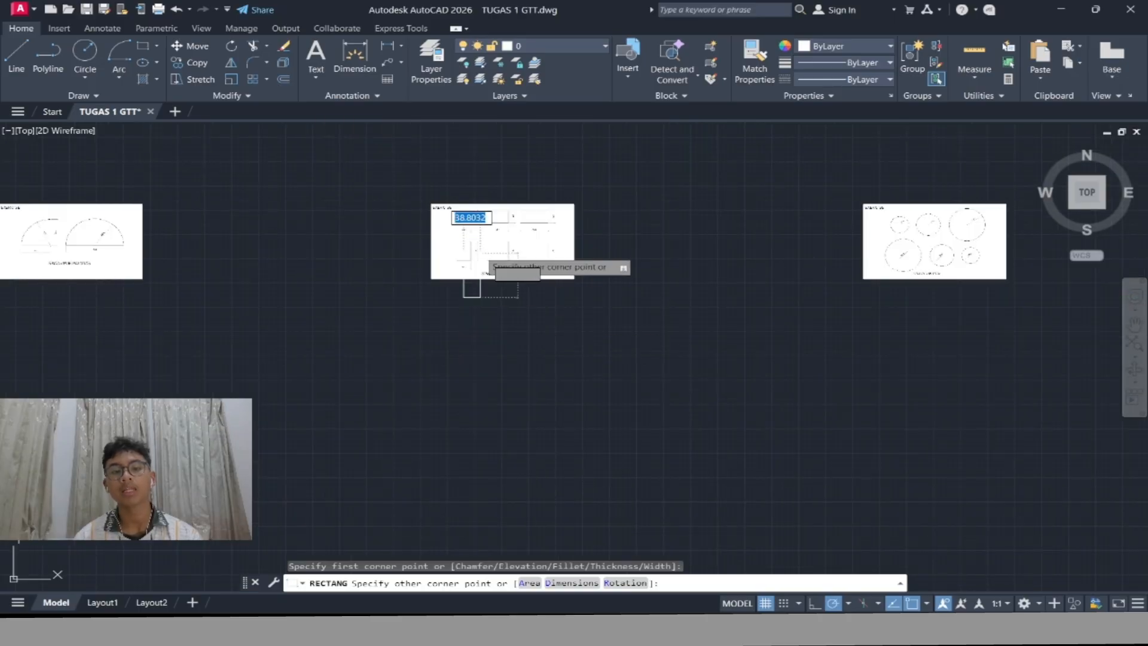
scroll(473, 239, "up", 3)
scroll(418, 218, "up", 2)
scroll(452, 216, "down", 2)
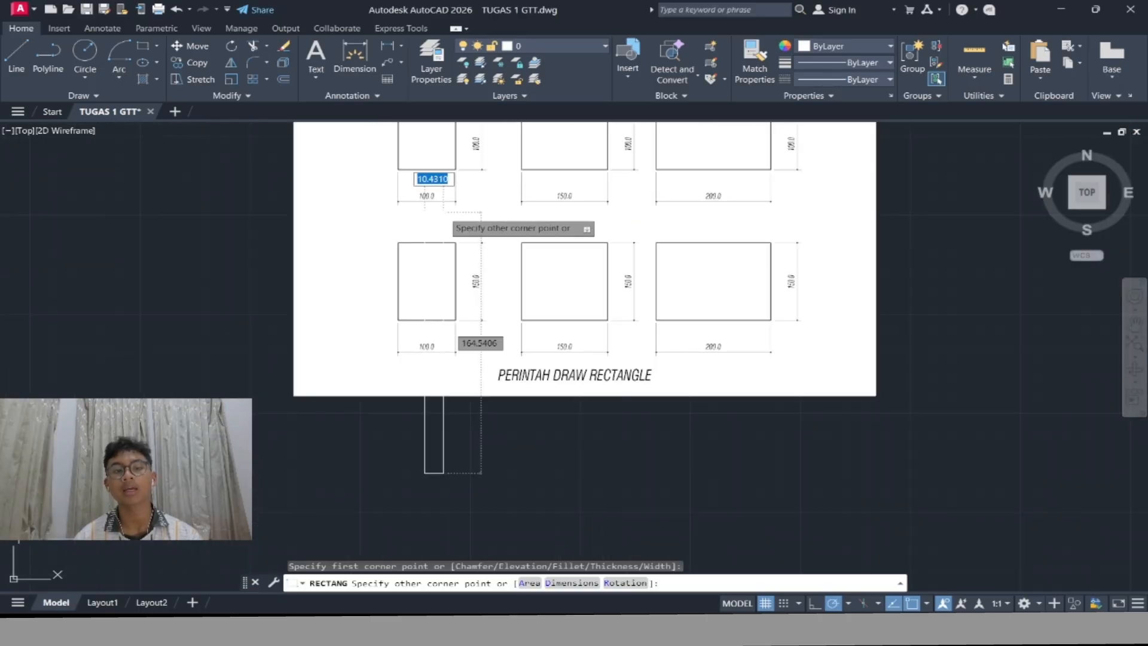
middle_click_drag(453, 217, 502, 282)
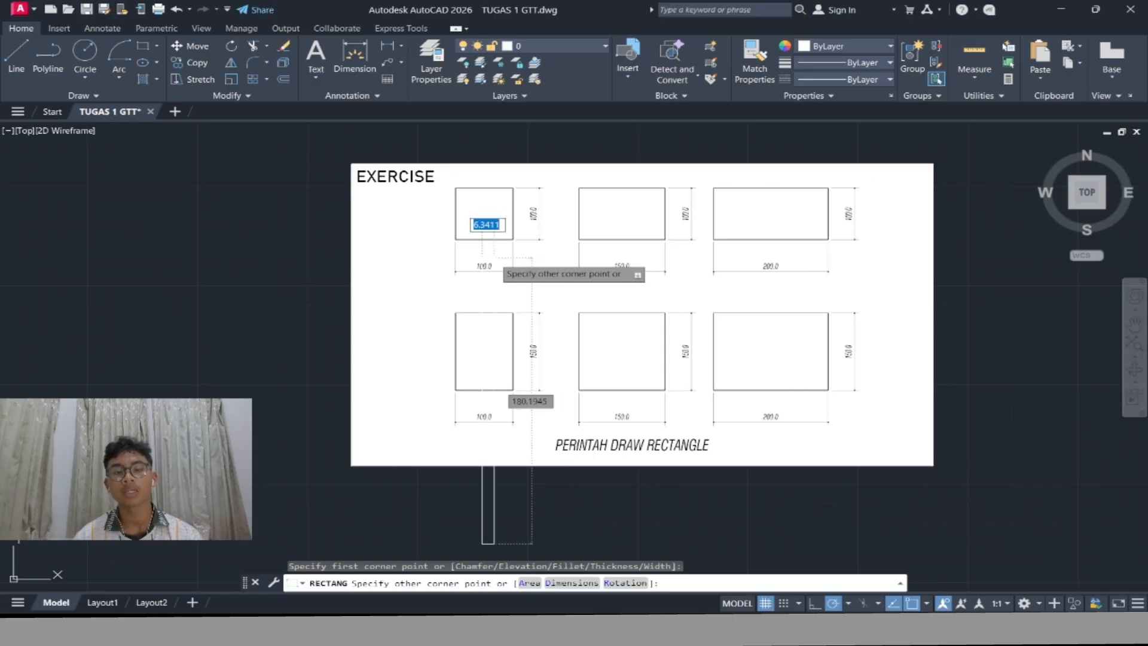
scroll(555, 249, "up", 4)
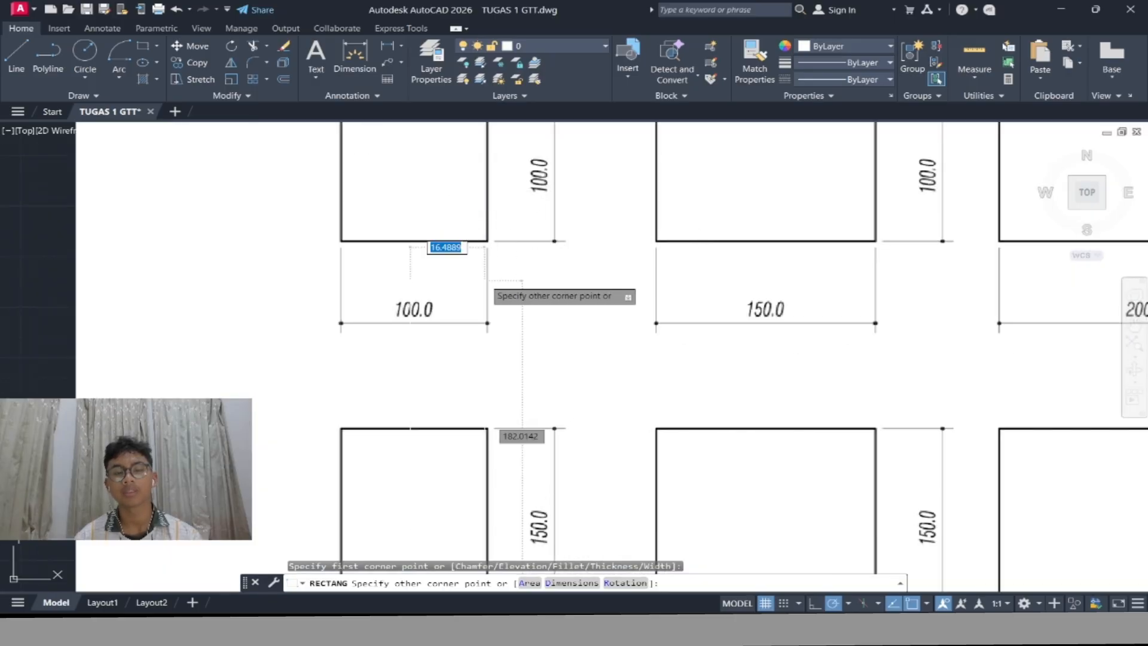
scroll(529, 251, "down", 5)
scroll(614, 426, "up", 3)
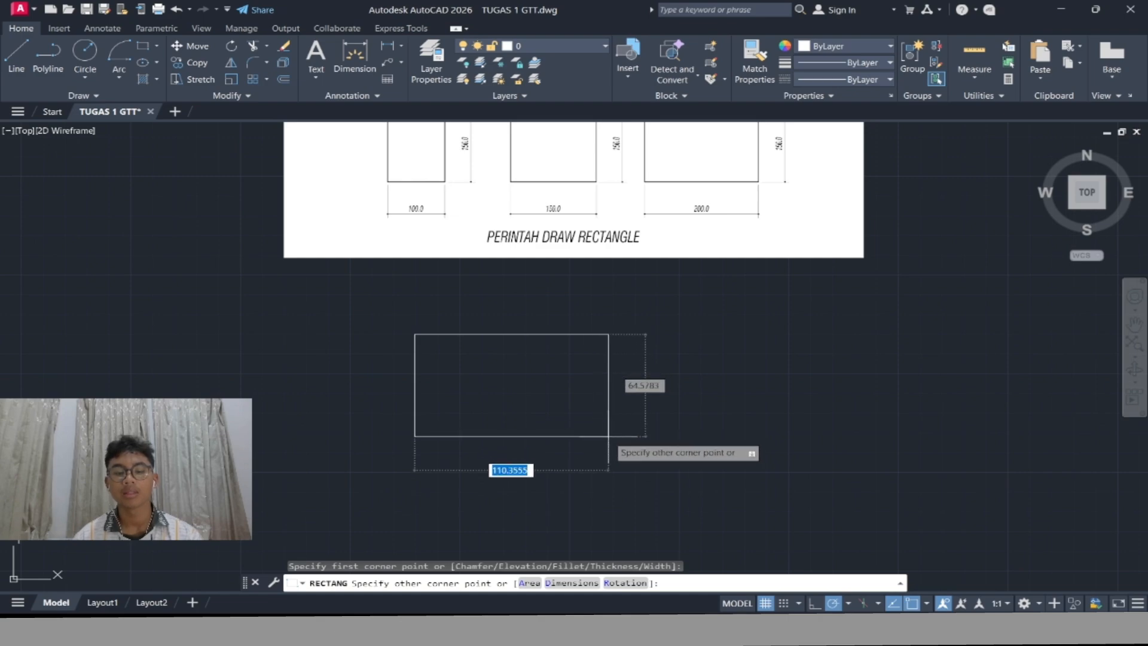
scroll(624, 443, "down", 2)
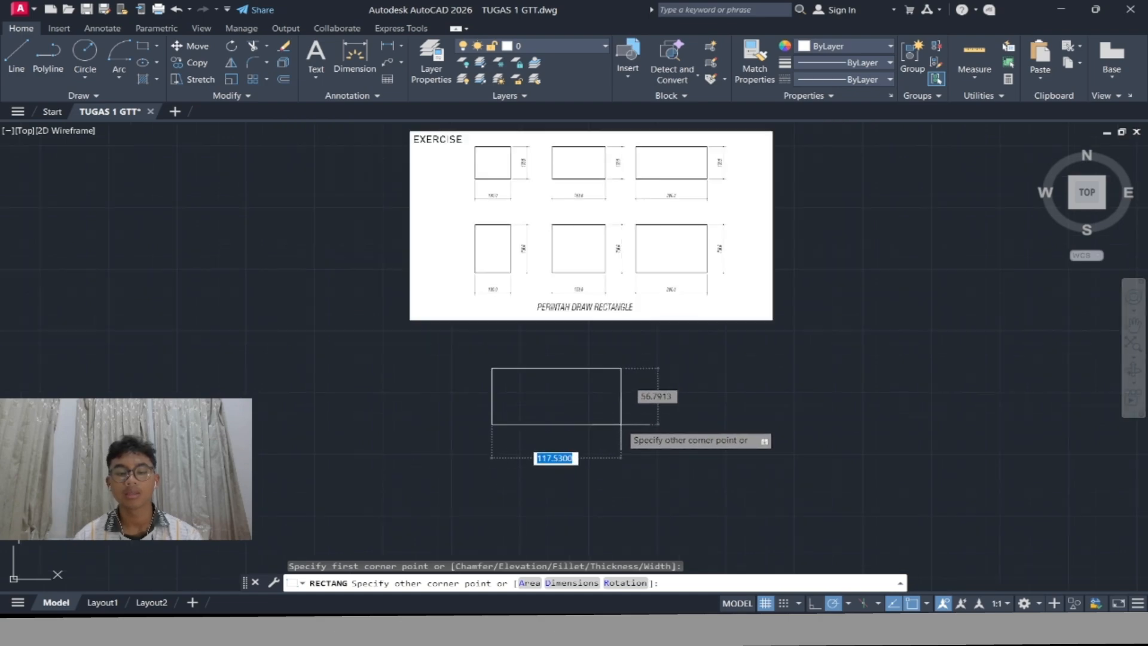
scroll(622, 425, "up", 4)
scroll(771, 366, "down", 2)
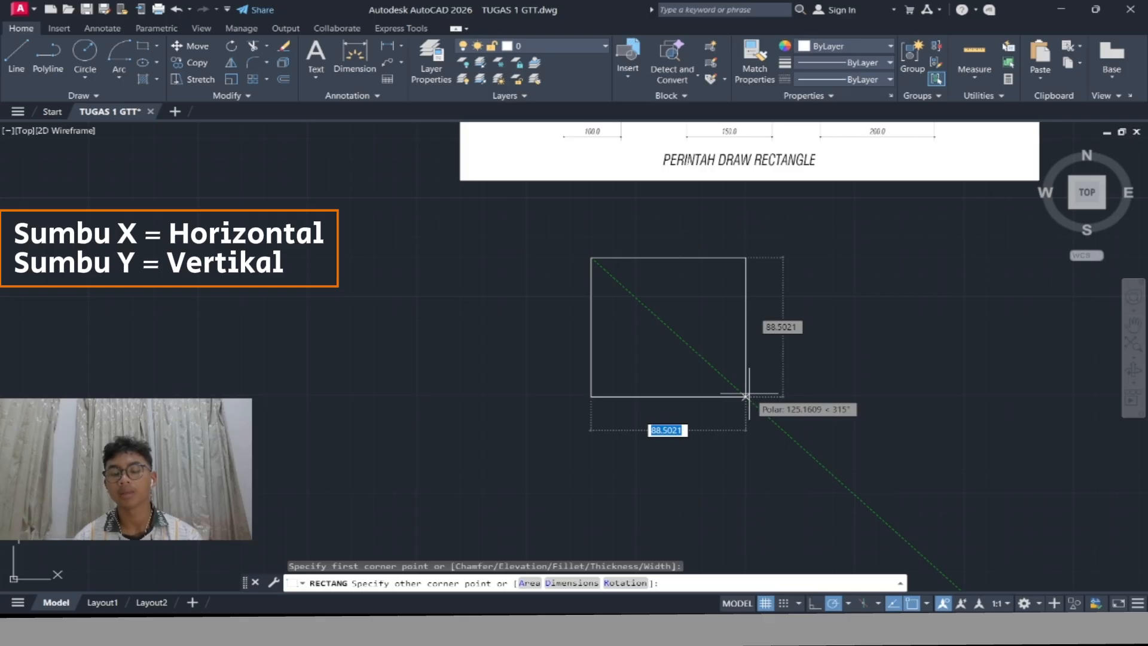
Complete the rectangle with a width of 100 and a height of 100, and leave the Rectangle command
type("100")
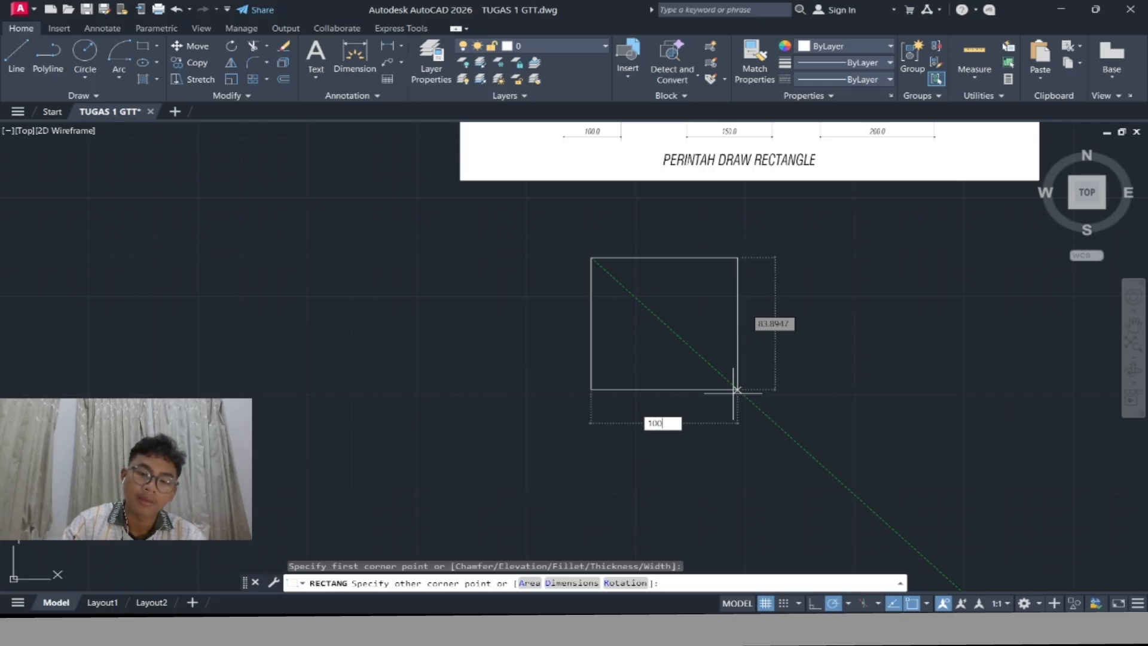
key("Tab")
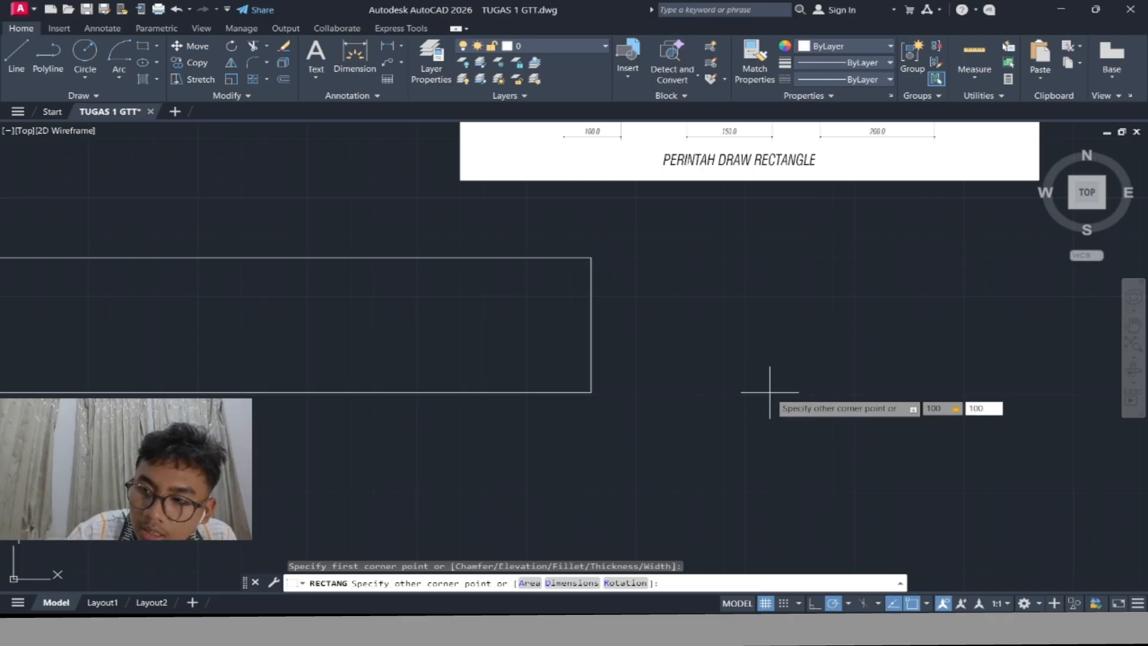
key("Return")
key("Return")
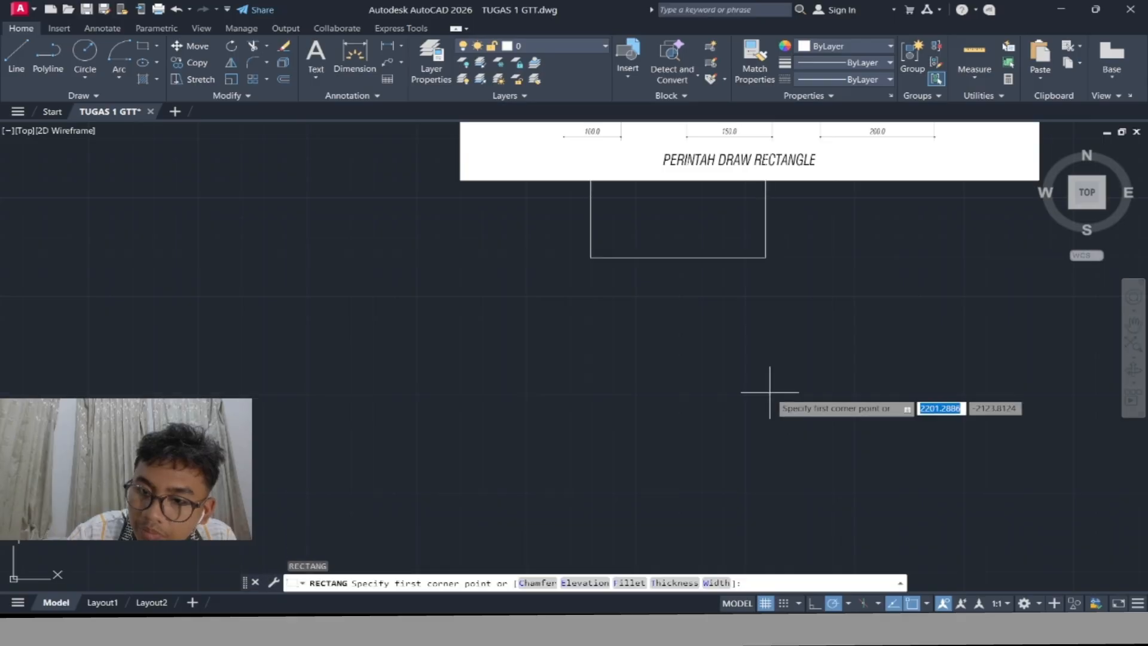
key("Return")
scroll(628, 263, "down", 3)
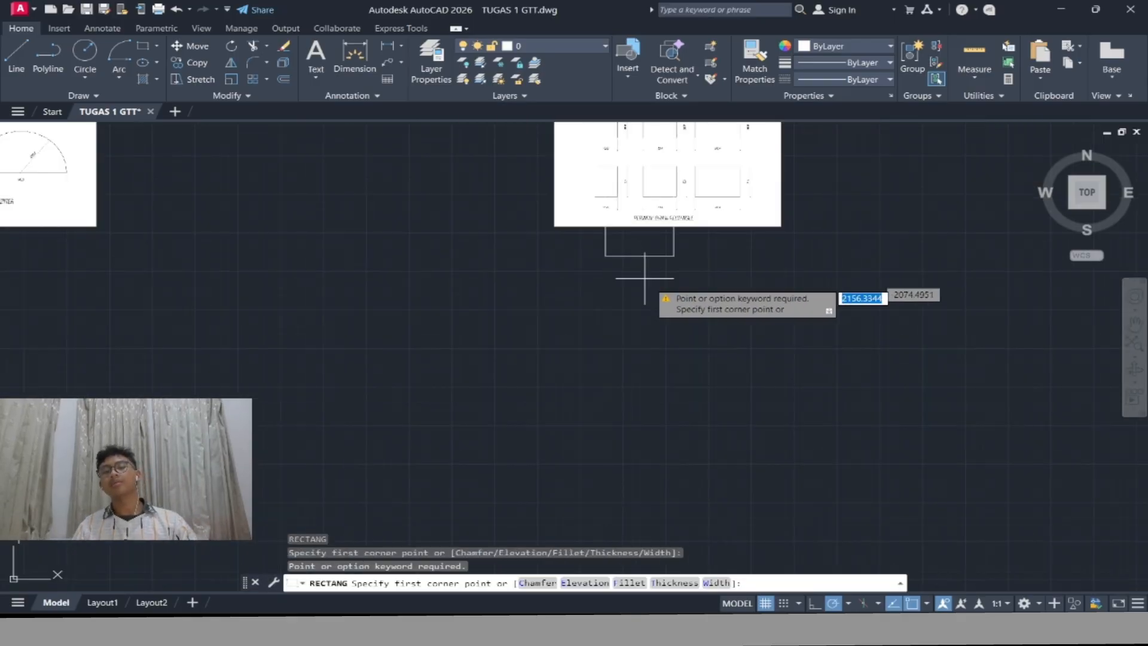
scroll(696, 236, "up", 4)
key("Escape")
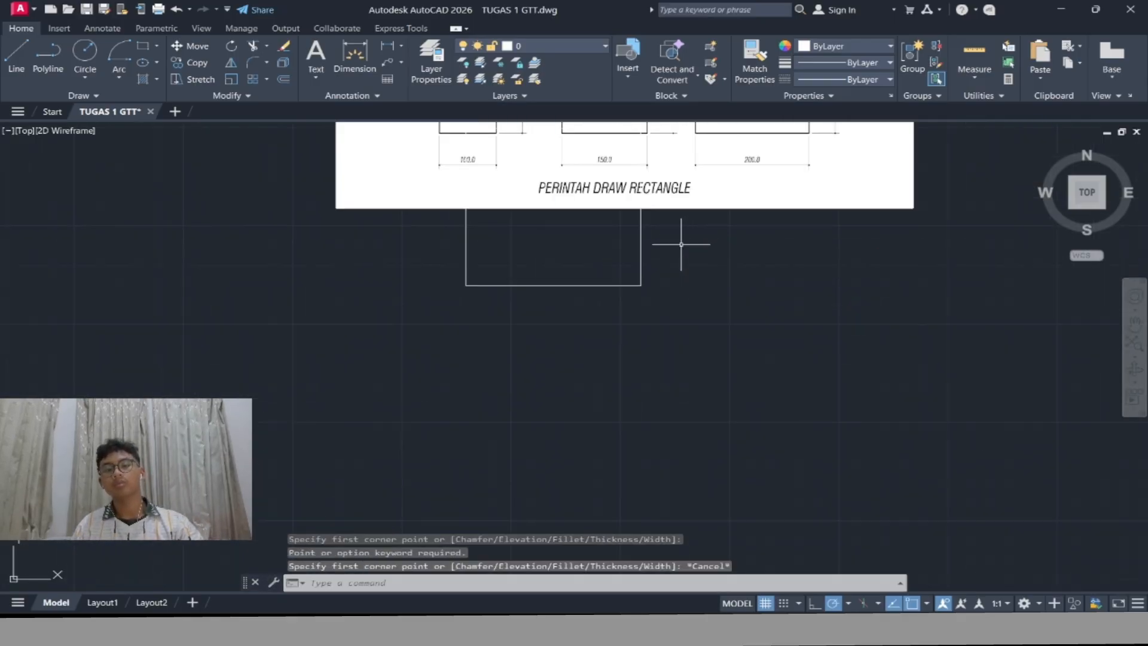
Move the 100 by 100 rectangle by its lower corner down and to the left, clear of the exercise image
left_click(681, 244)
left_click(565, 328)
type("M")
key("Return")
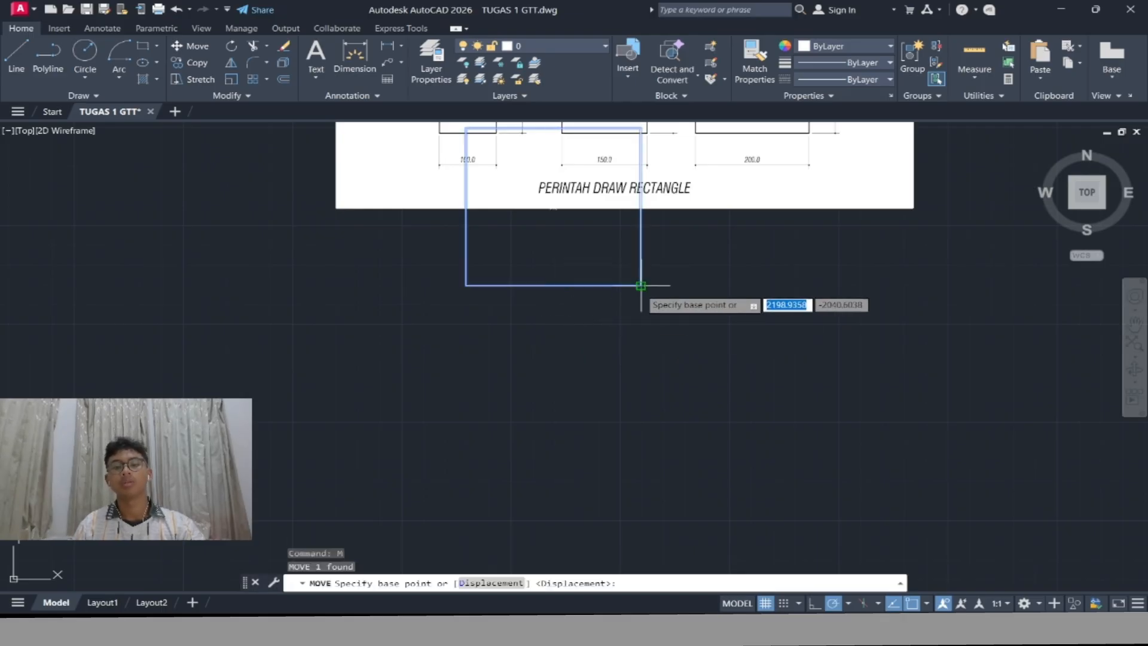
left_click(640, 285)
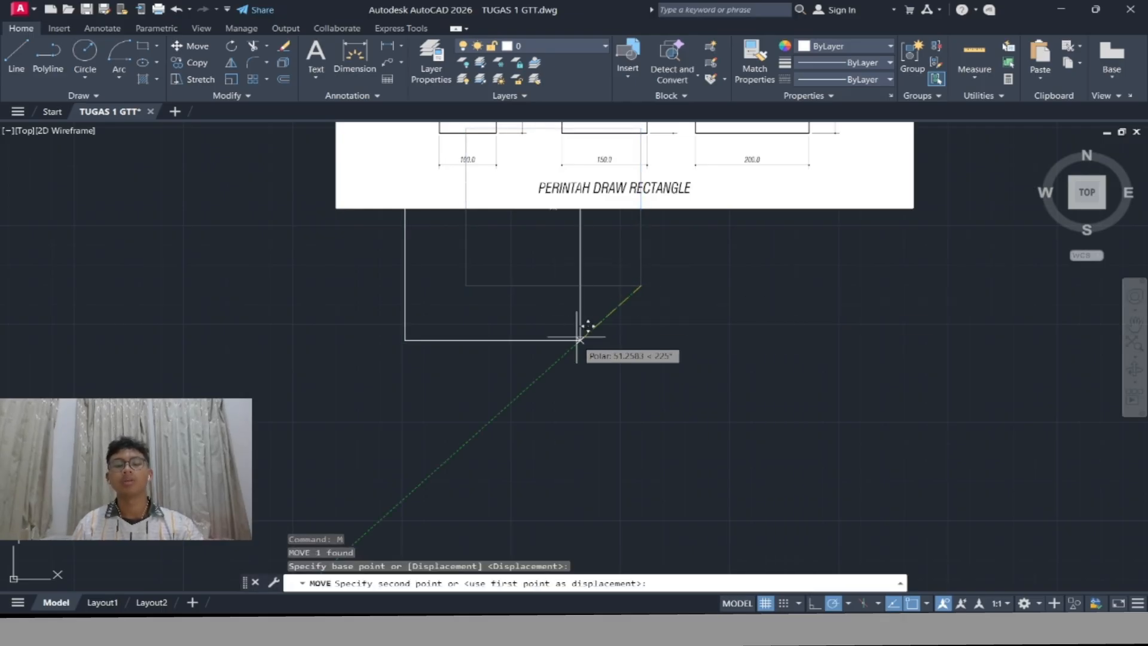
left_click(514, 435)
scroll(668, 366, "down", 4)
scroll(629, 269, "up", 4)
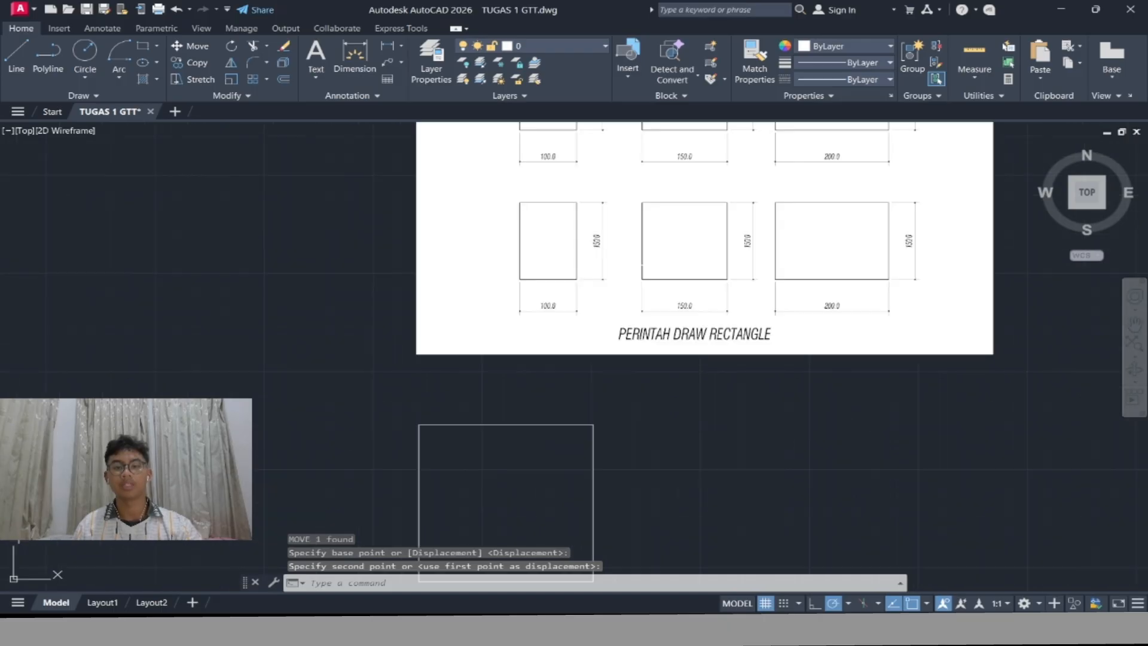
Draw a rectangle 150 wide and 100 high, starting from a point to the right of the 100 by 100 square
scroll(664, 293, "down", 3)
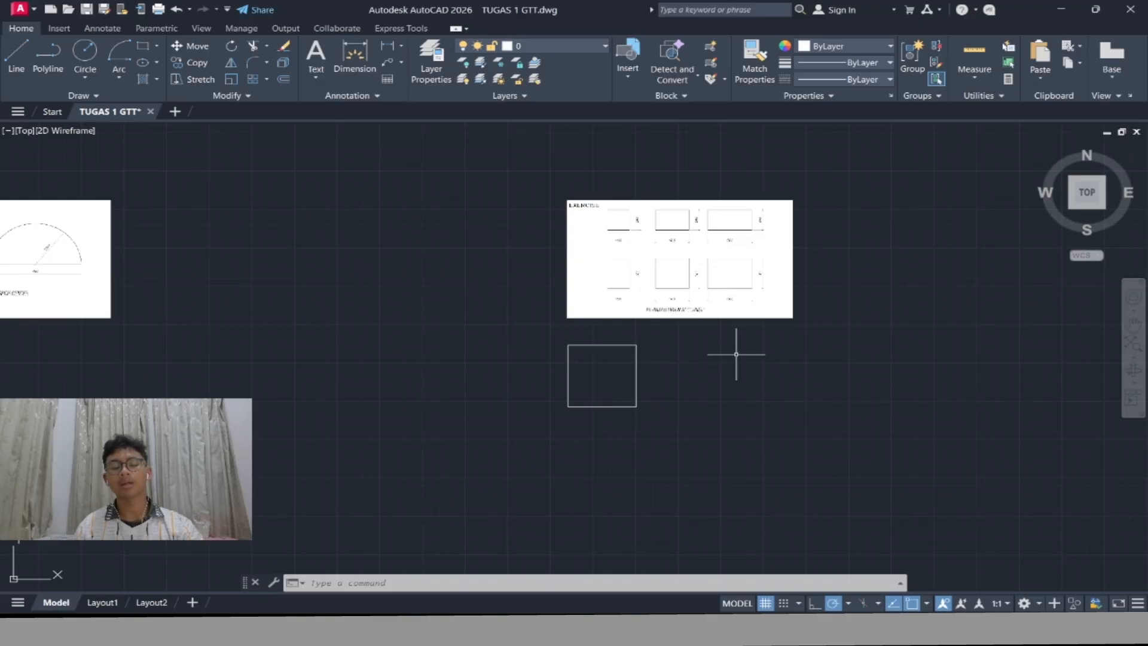
type("RE")
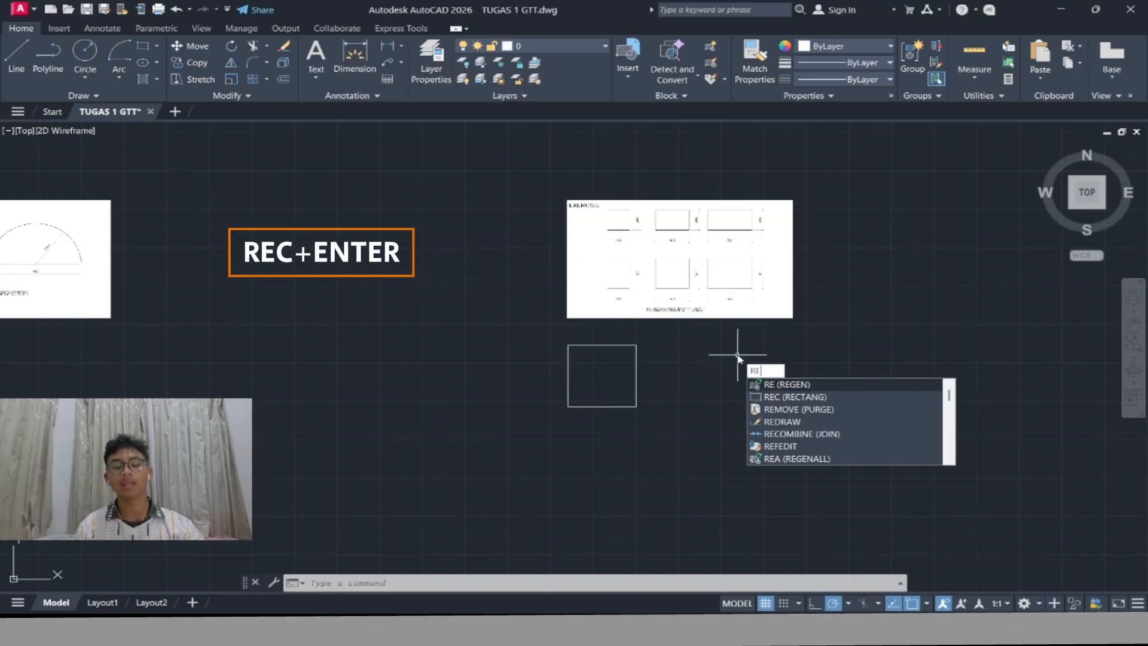
type("C")
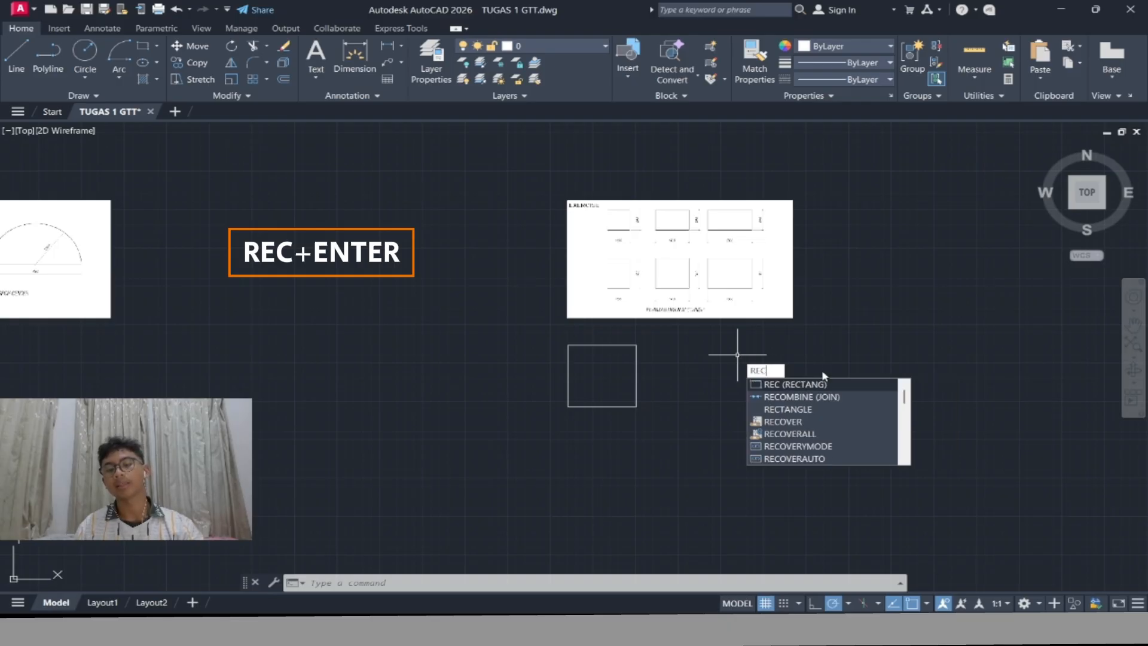
key("Return")
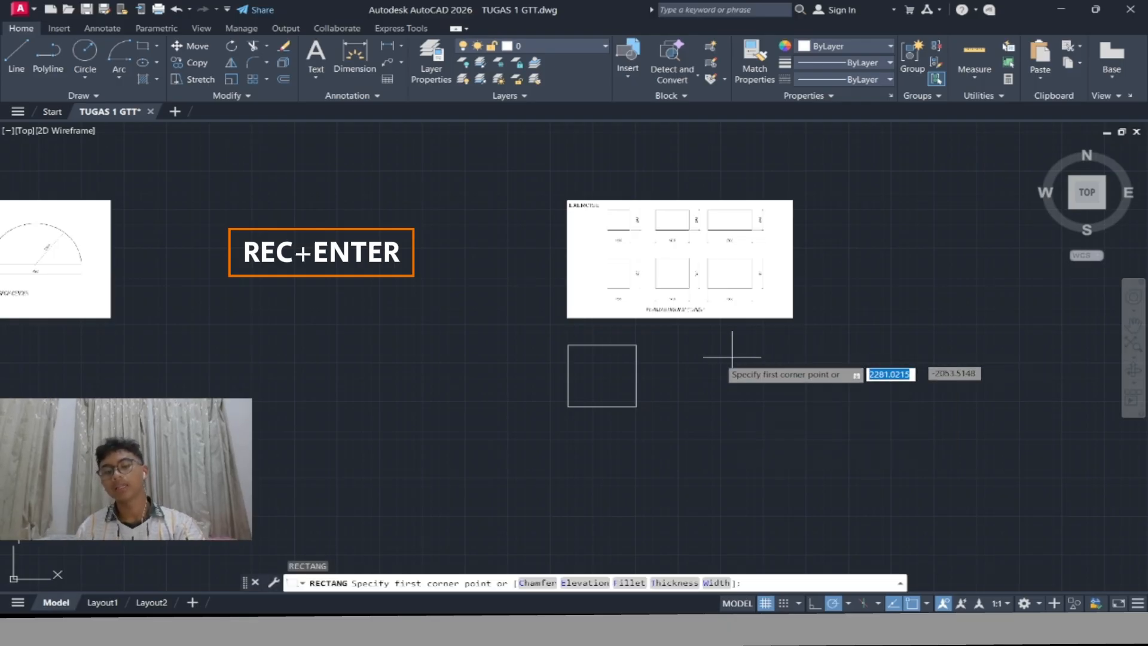
left_click(693, 345)
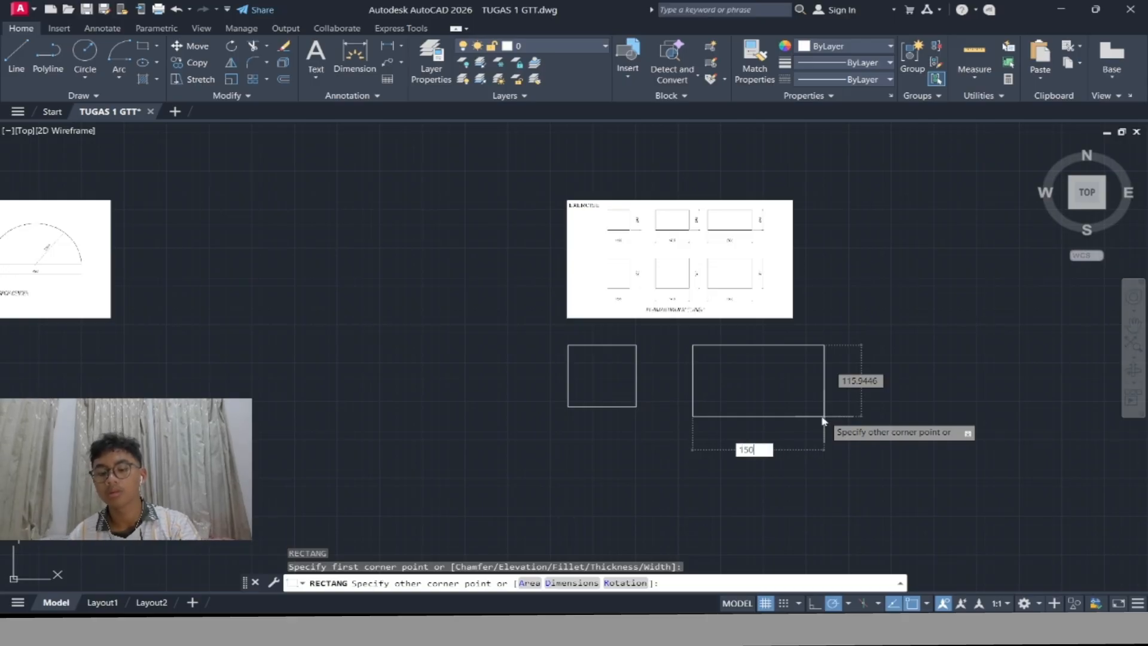
type("150")
key("Tab")
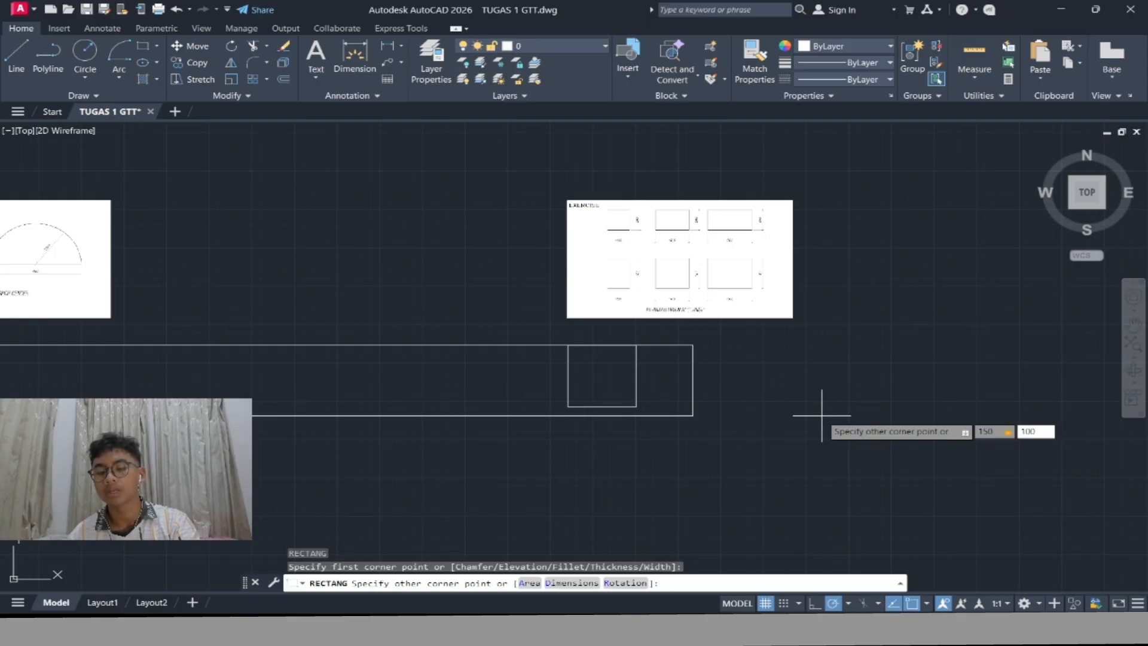
type("100")
key("Return")
Move the 150 by 100 rectangle straight down below the exercise image, level with the square beside it
left_click(808, 332)
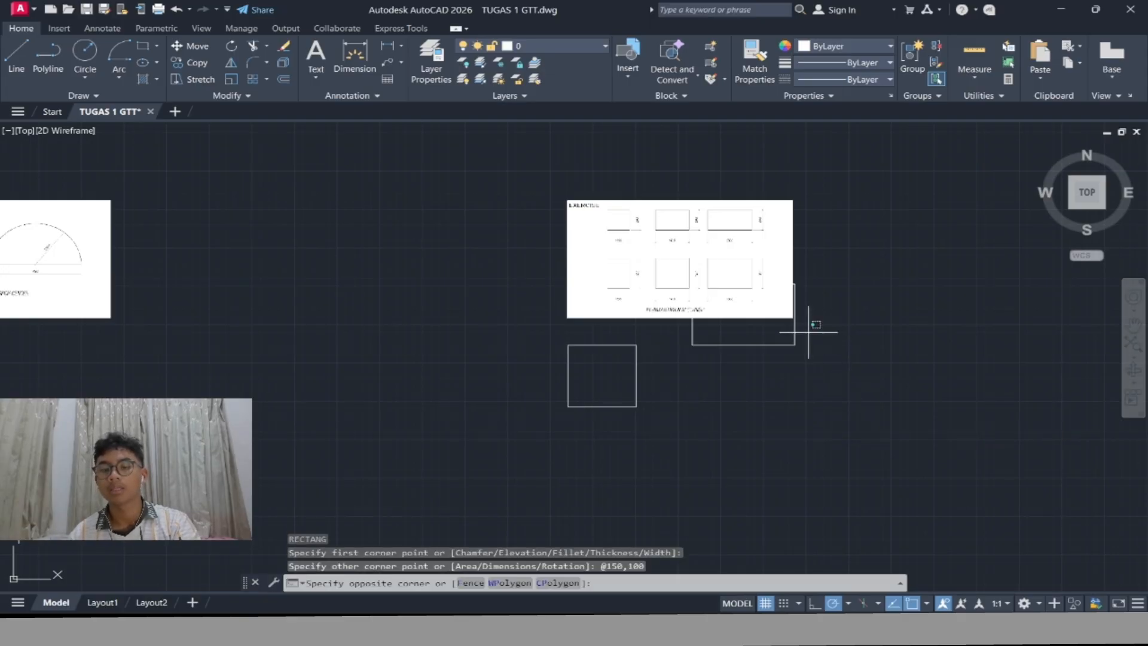
left_click(759, 363)
type("m")
key("Return")
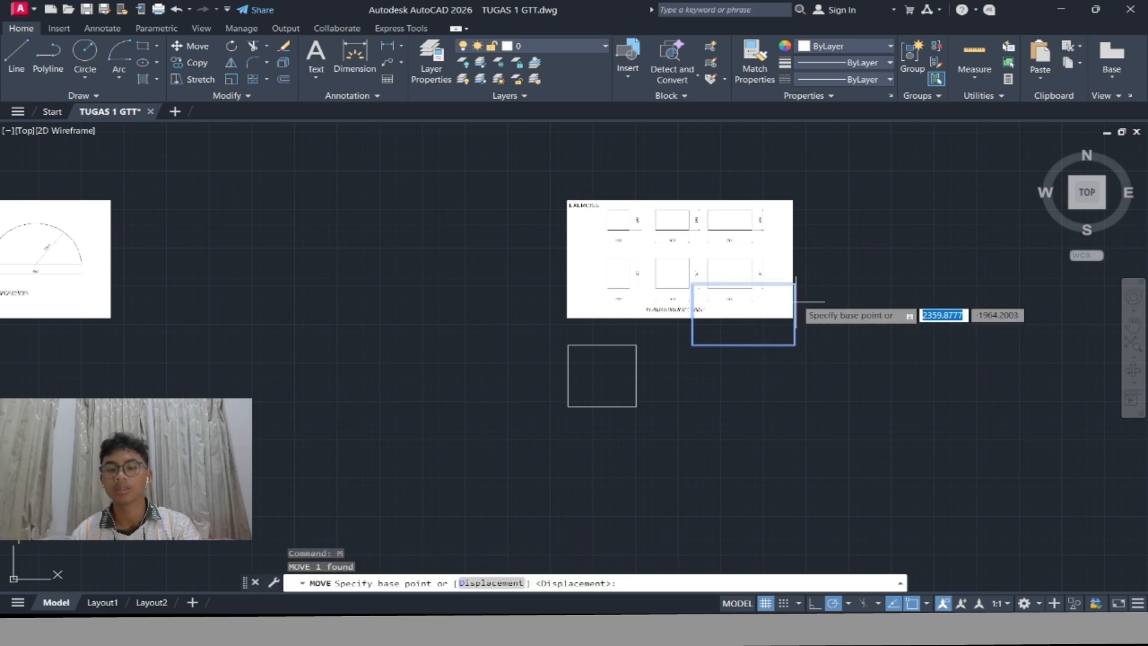
left_click(794, 285)
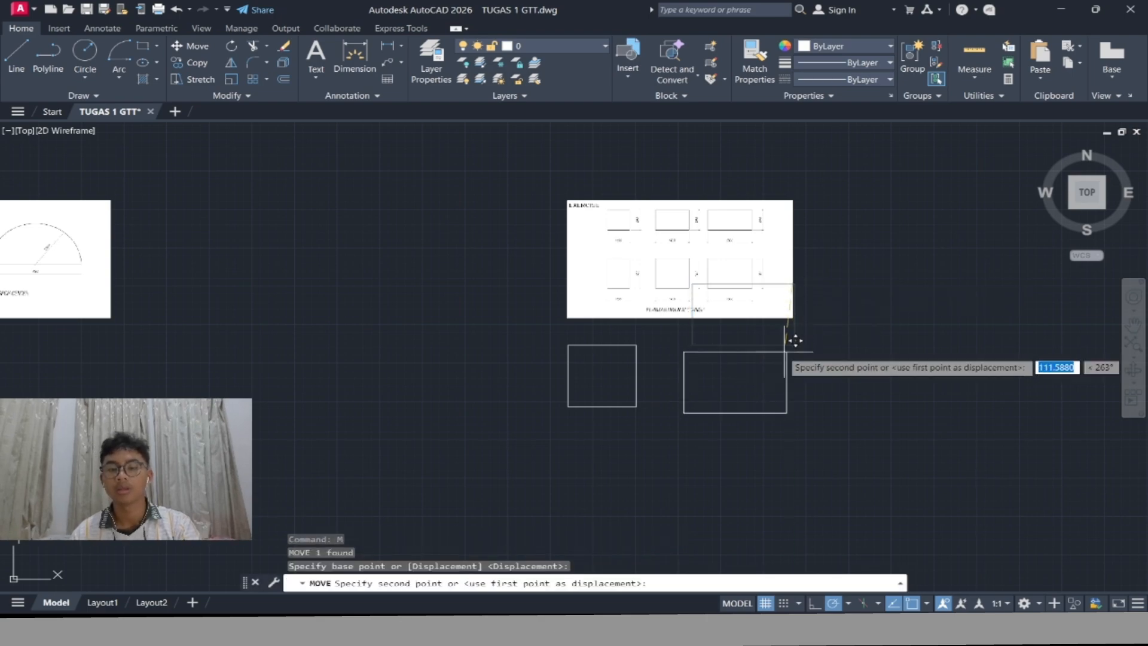
left_click(795, 345)
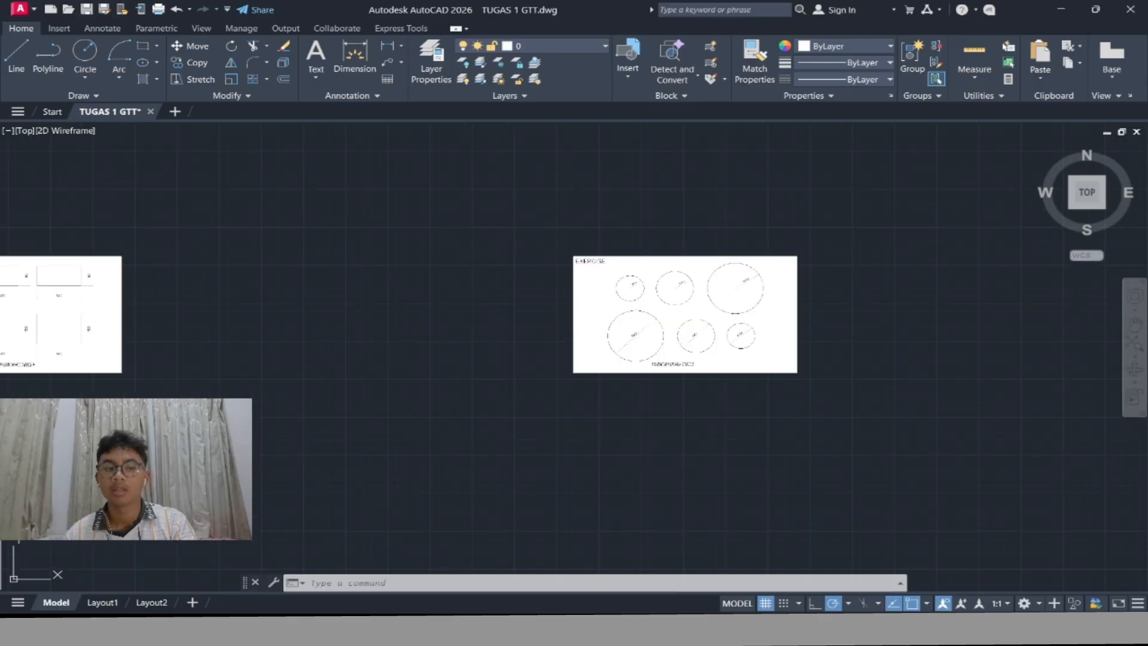
Draw a circle of radius 75 by centre and radius, just below the lower left part of the circle exercise image
scroll(800, 335, "up", 2)
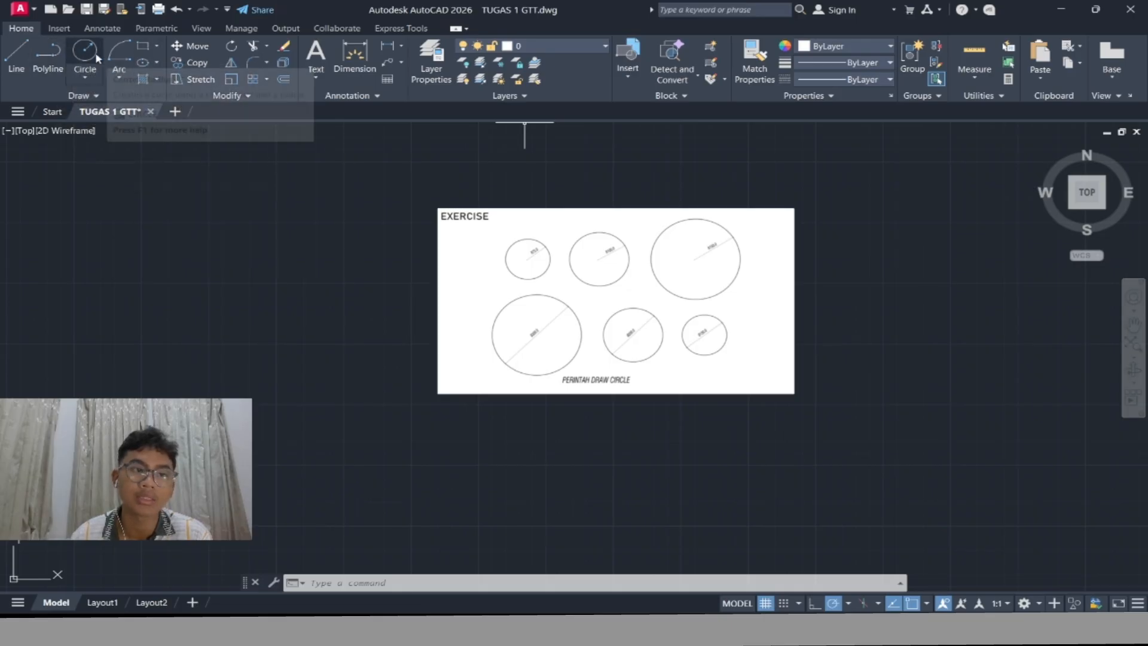
left_click(87, 78)
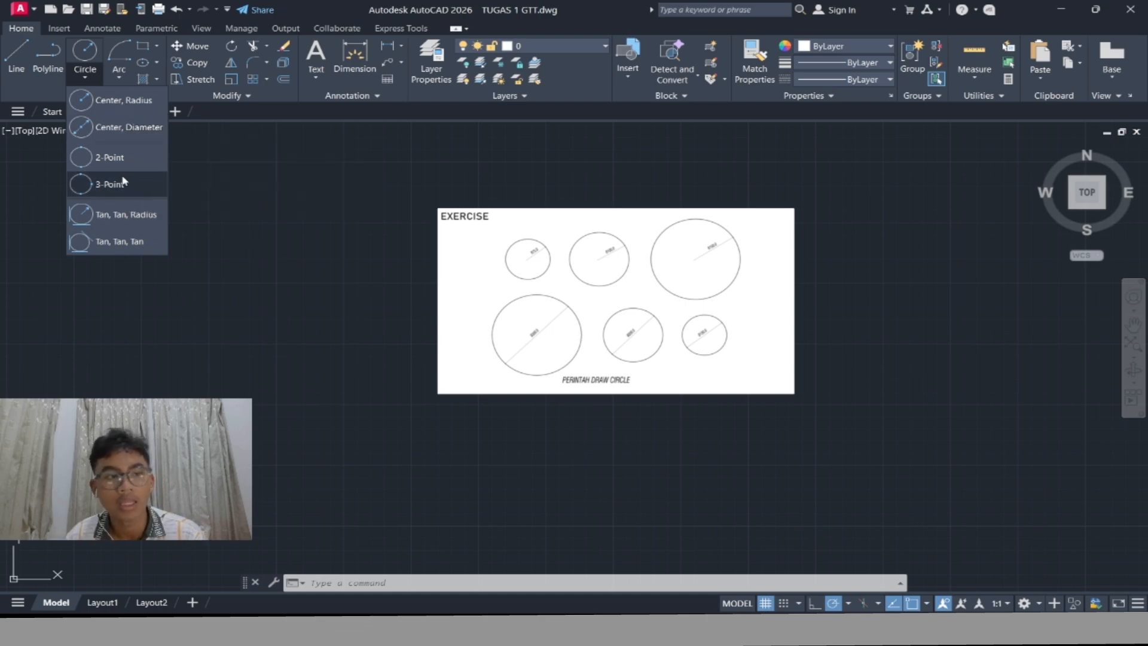
left_click(124, 103)
middle_click_drag(573, 449, 552, 312)
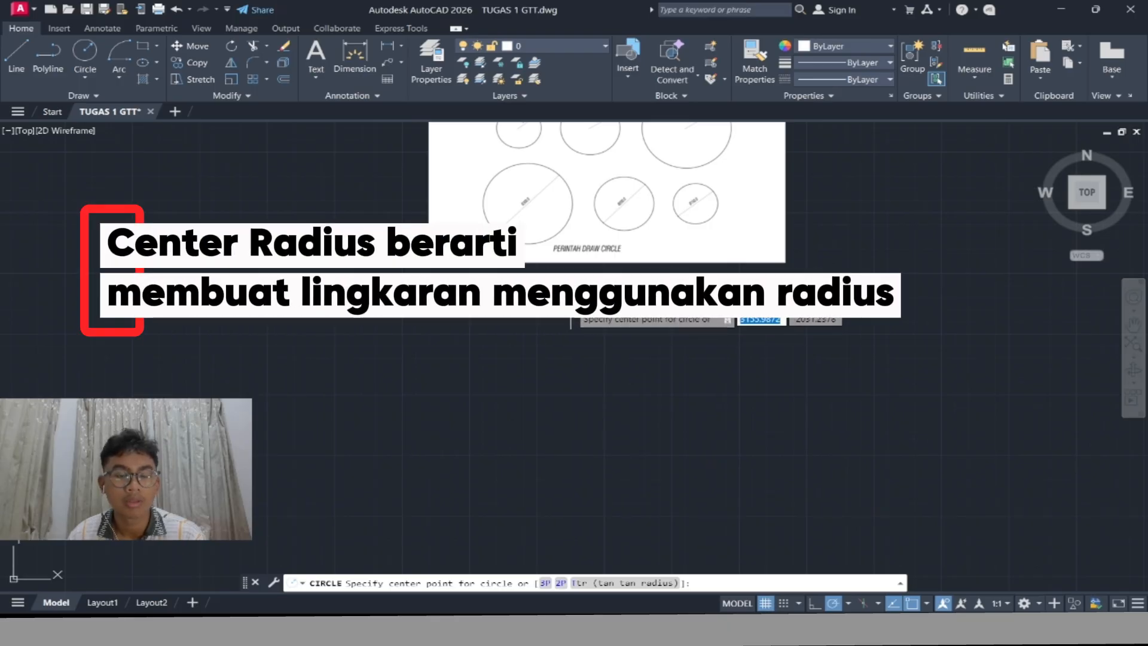
left_click(513, 340)
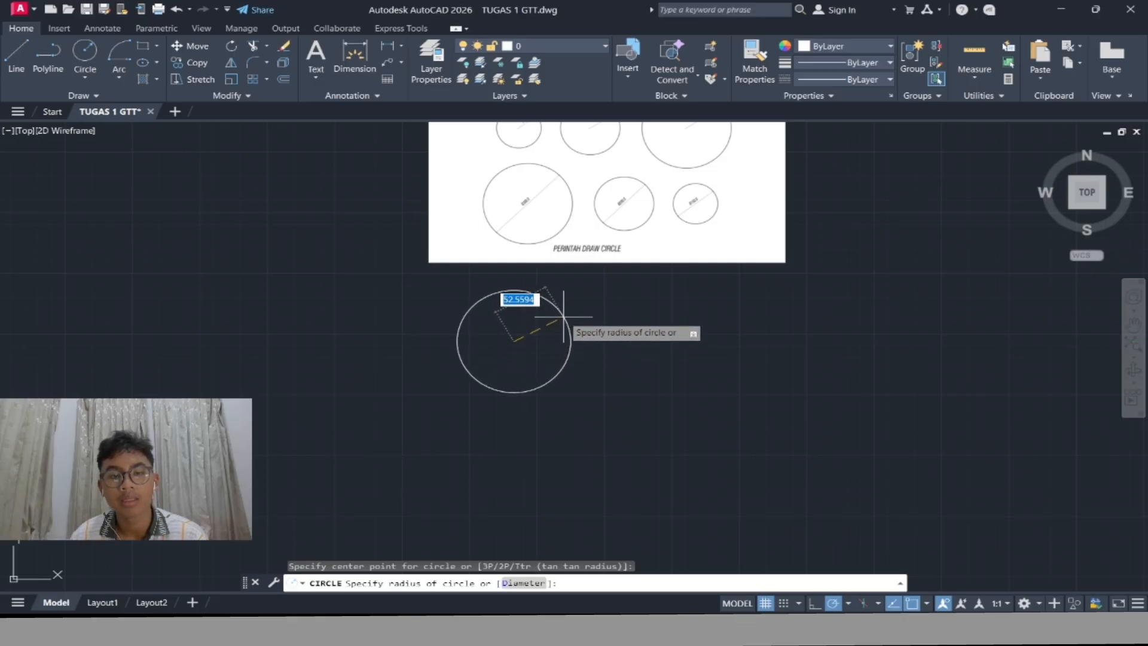
scroll(563, 315, "down", 2)
scroll(541, 196, "up", 2)
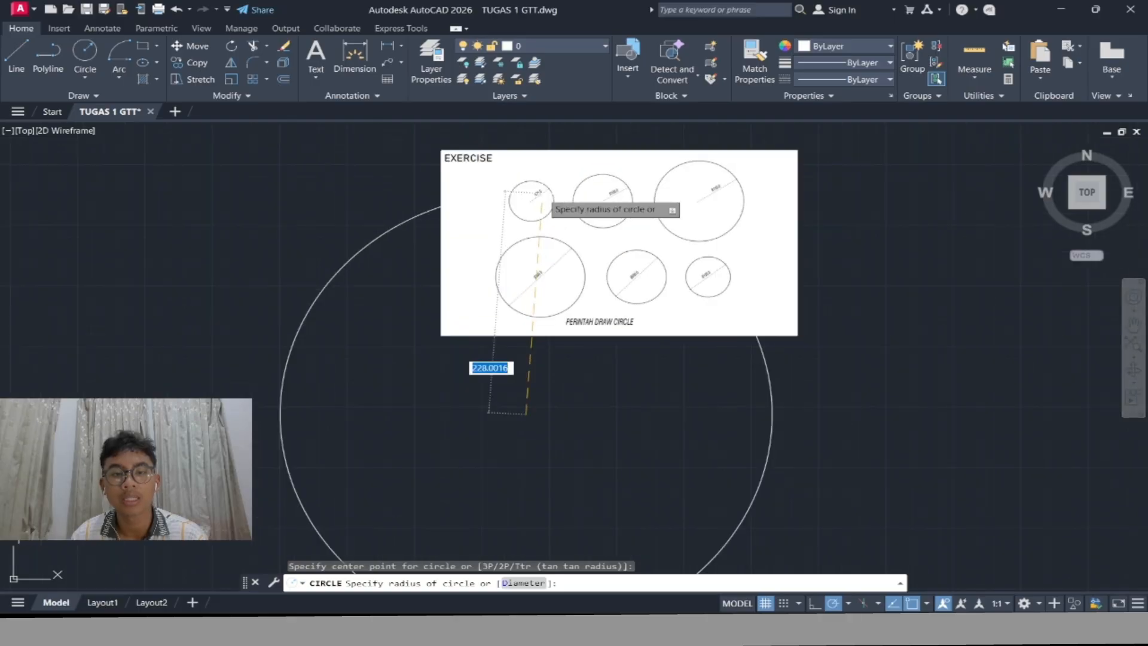
scroll(541, 195, "up", 3)
scroll(532, 239, "down", 5)
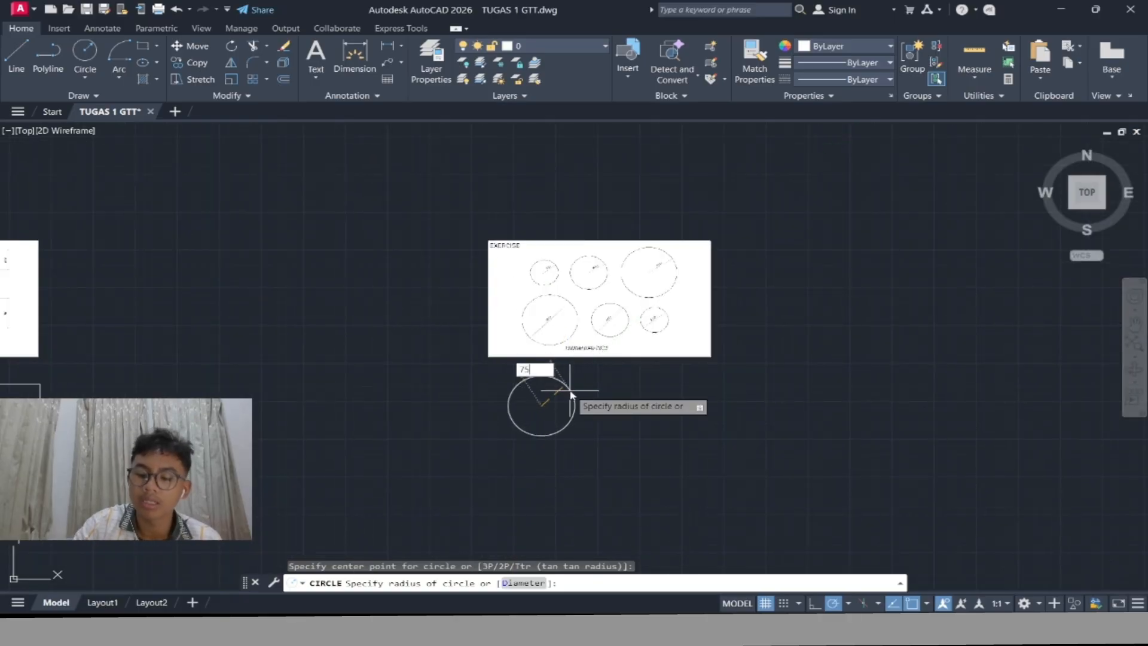
key("Return")
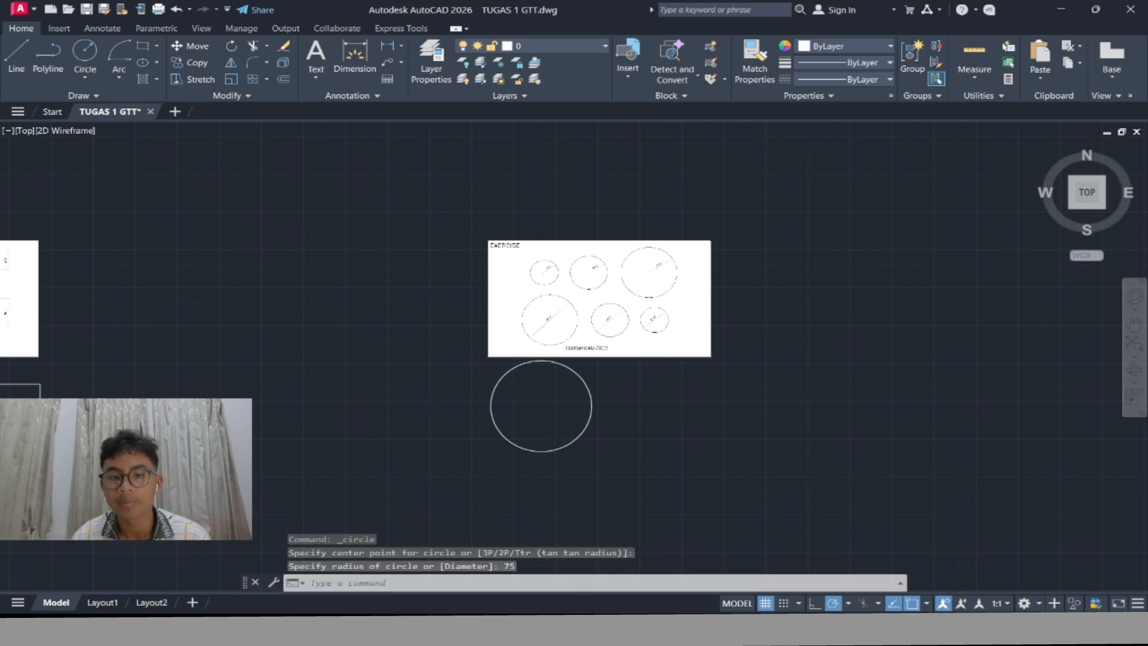
Draw a second circle of radius 100 to the right of the radius 75 circle, with its centre level with the first
scroll(590, 269, "up", 6)
scroll(604, 287, "down", 4)
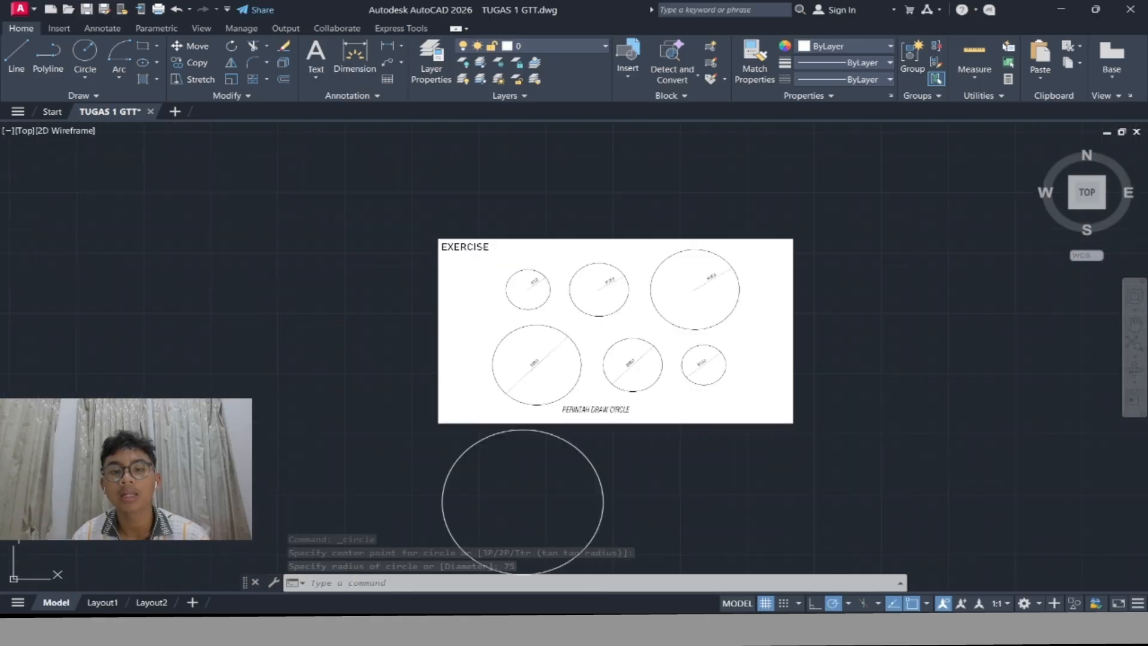
scroll(610, 293, "down", 2)
mouse_move(681, 437)
middle_mouse_down()
mouse_move(618, 369)
mouse_move(544, 337)
middle_mouse_up()
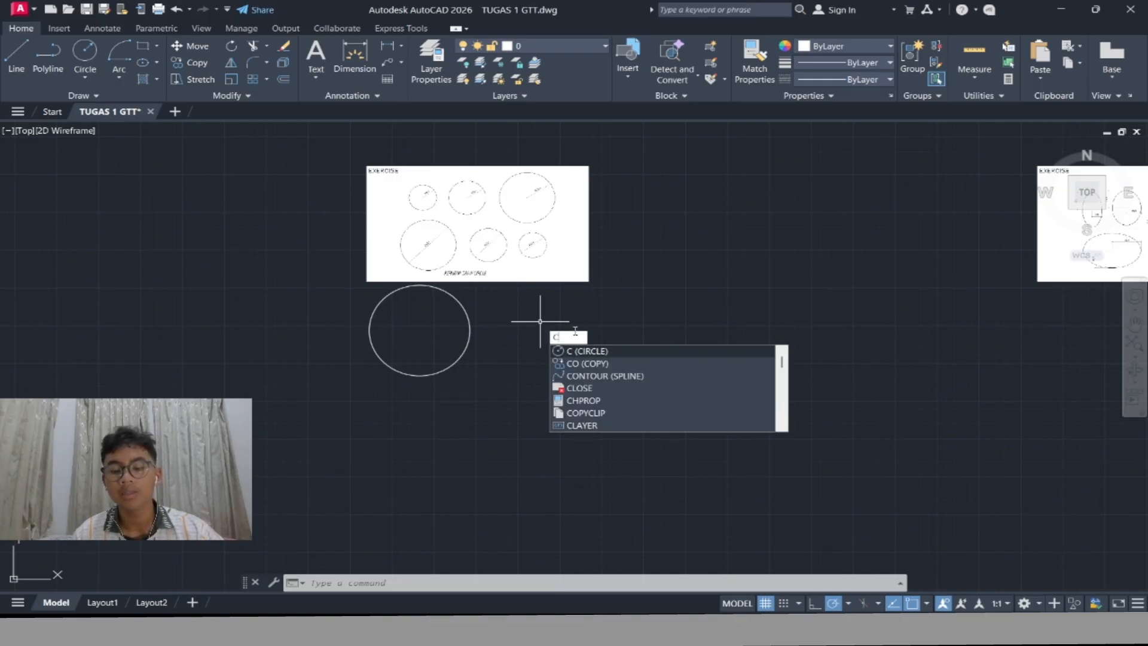
key("Return")
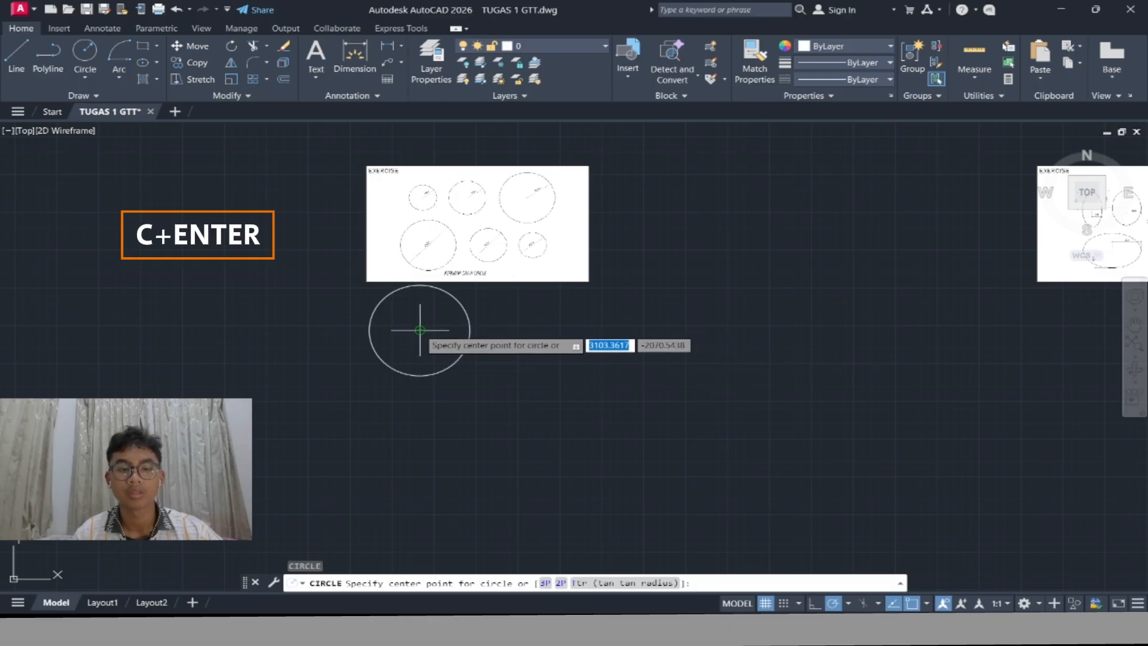
left_click(563, 328)
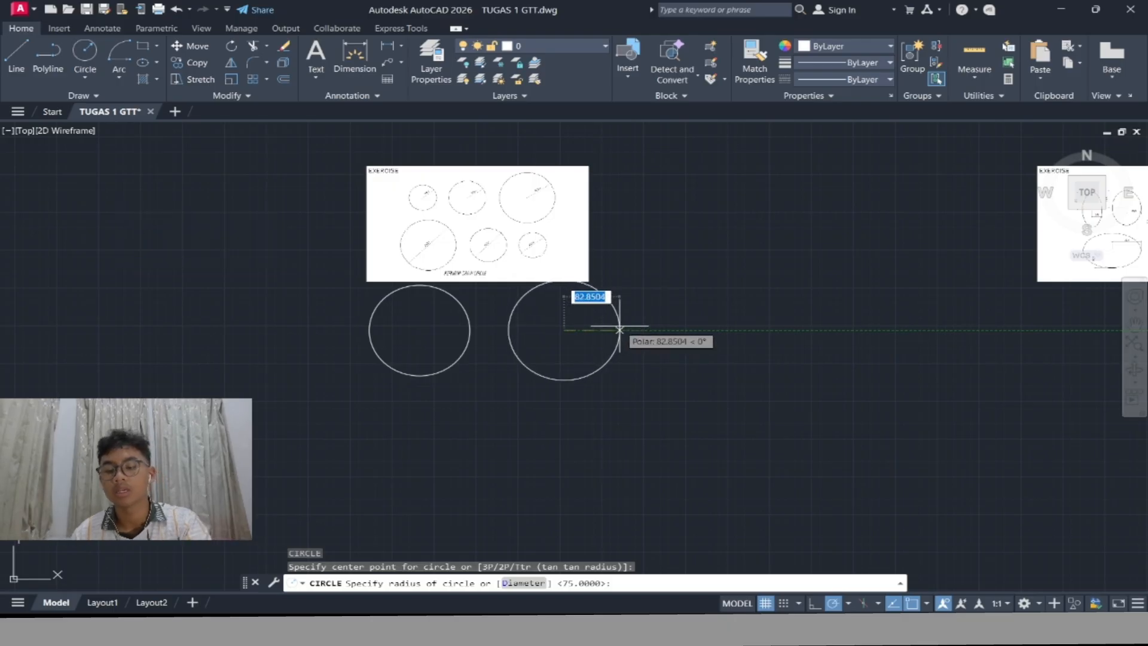
scroll(464, 200, "up", 6)
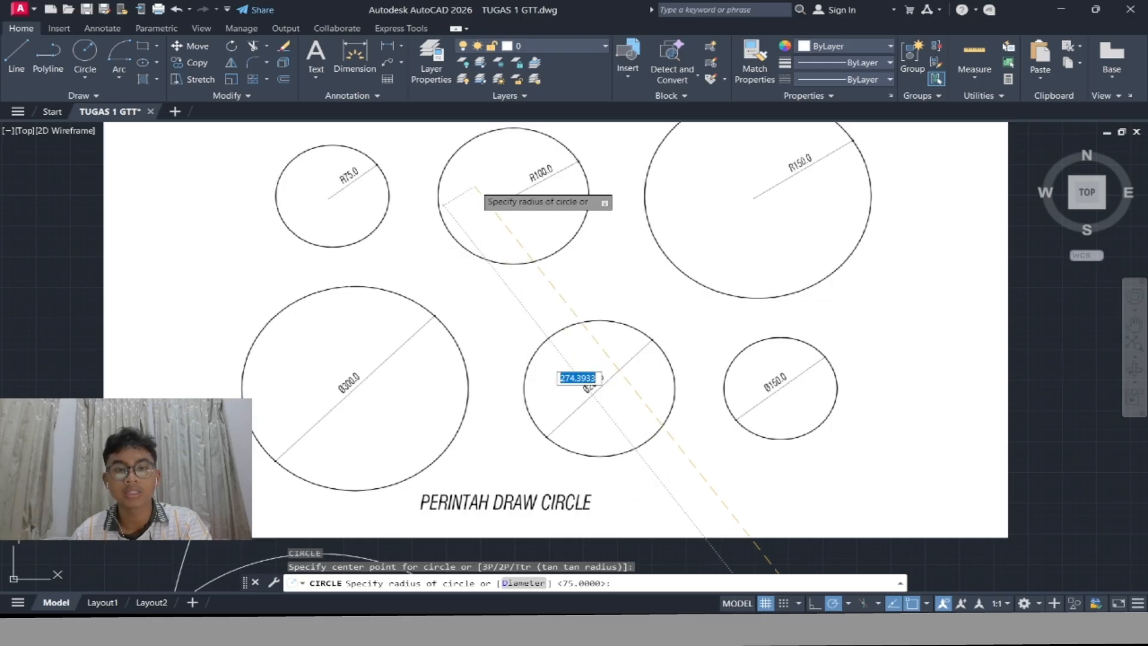
scroll(516, 217, "down", 9)
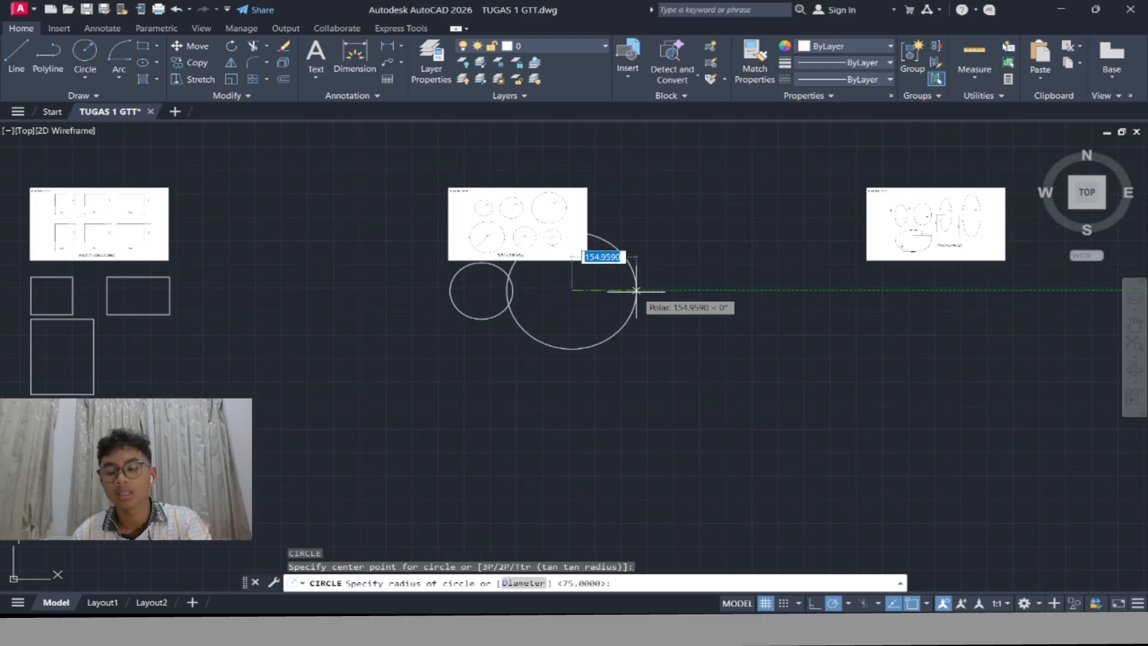
type("100")
key("Return")
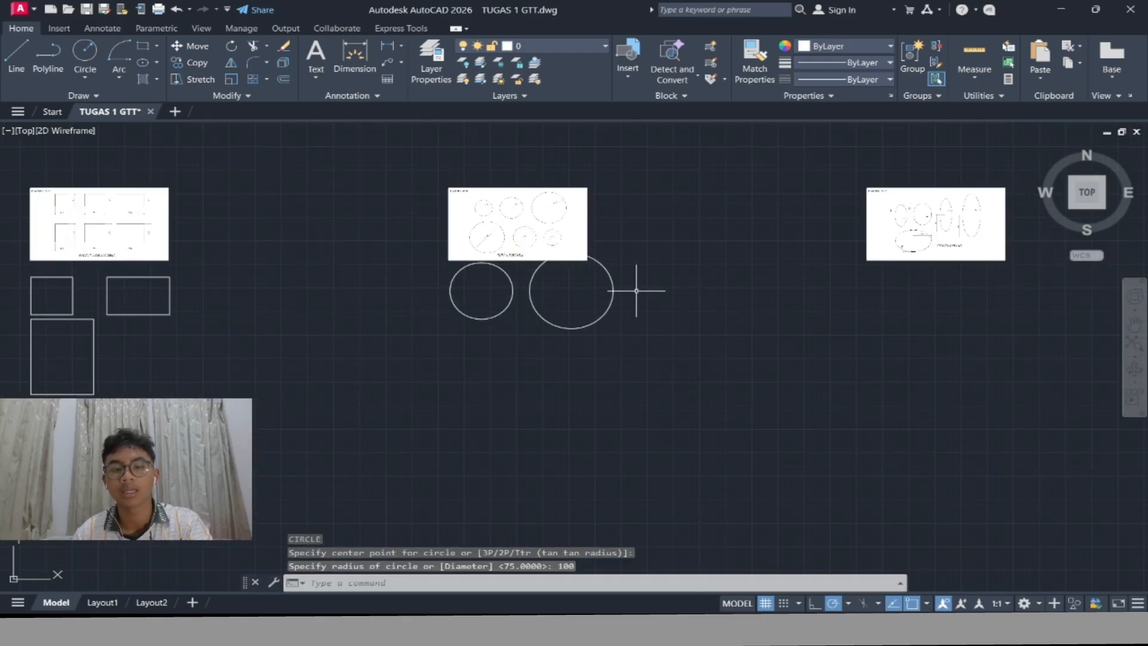
Move both circles together straight down by about 84 units, clear of the exercise image
scroll(593, 264, "up", 4)
left_click(693, 290)
left_click(343, 371)
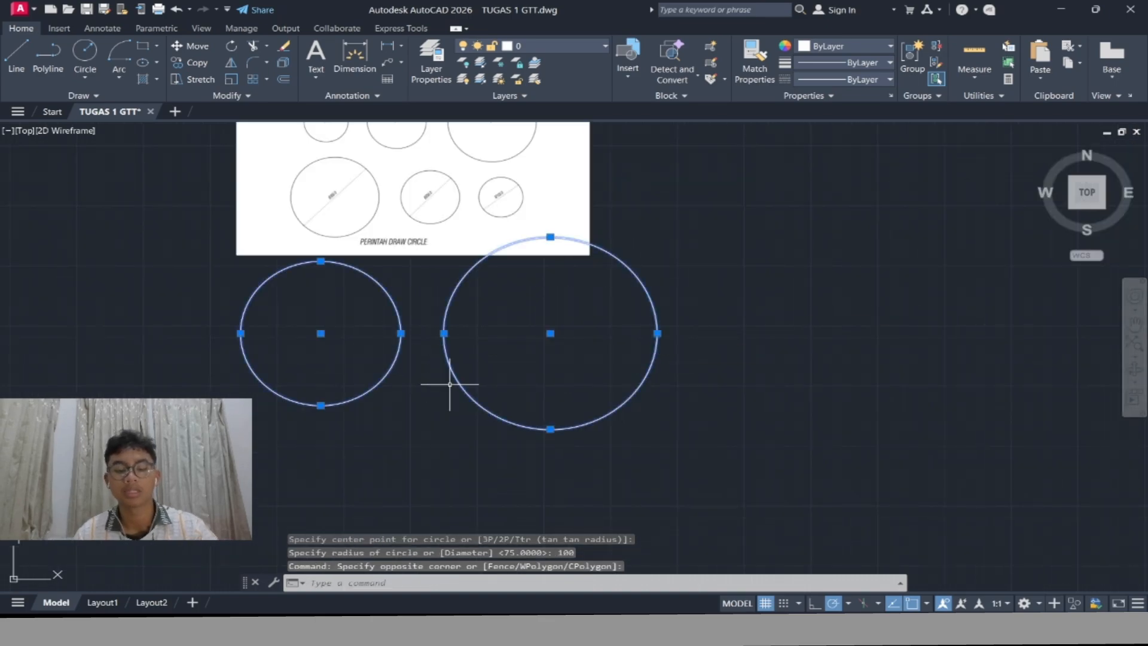
type("m")
key("Return")
left_click(532, 379)
scroll(532, 418, "down", 2)
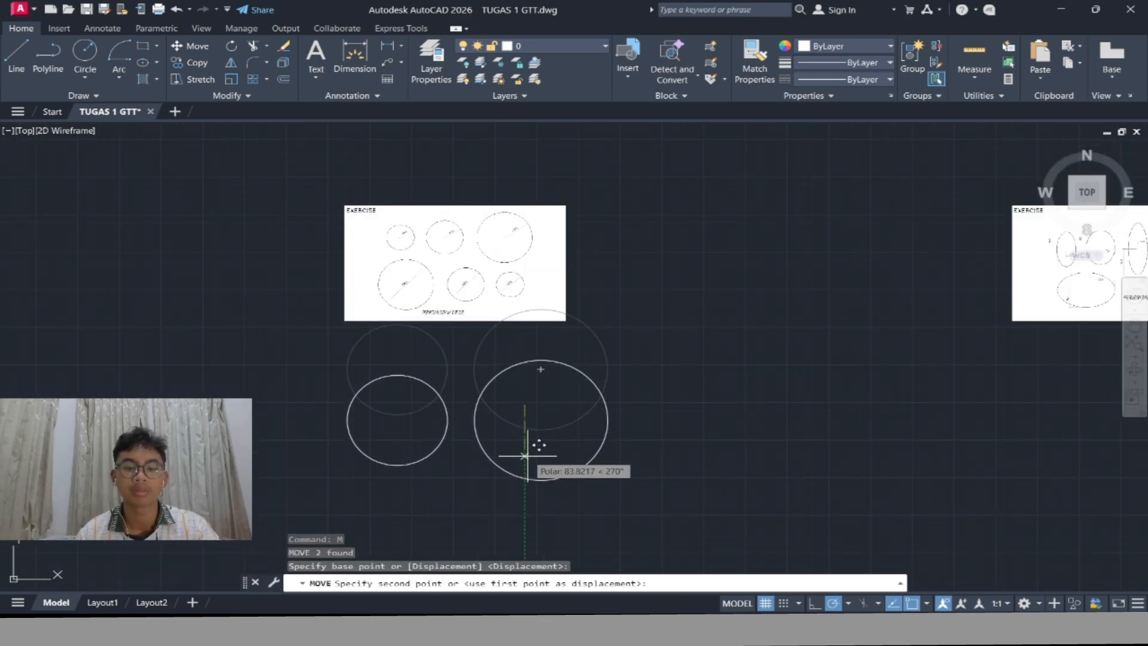
Draw a circle of radius 150 by centre and radius, to the right of the radius 100 circle and level with its centre
scroll(491, 248, "up", 4)
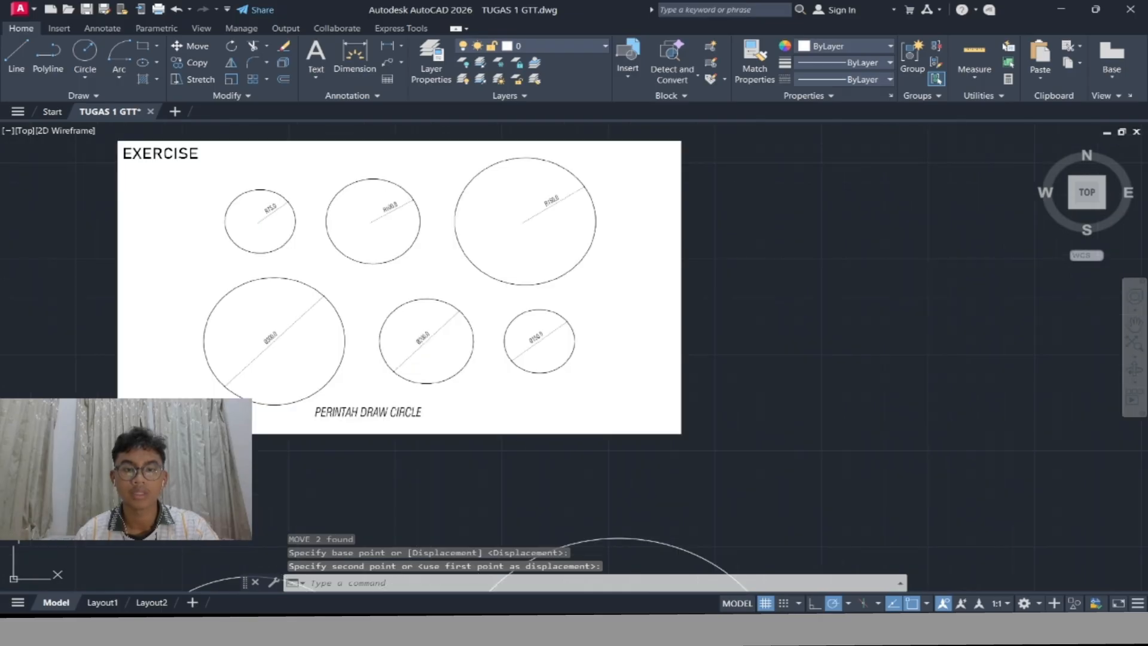
scroll(616, 370, "down", 4)
mouse_move(619, 374)
middle_mouse_down()
mouse_move(576, 289)
mouse_move(573, 251)
mouse_move(552, 250)
middle_mouse_up()
scroll(472, 125, "up", 4)
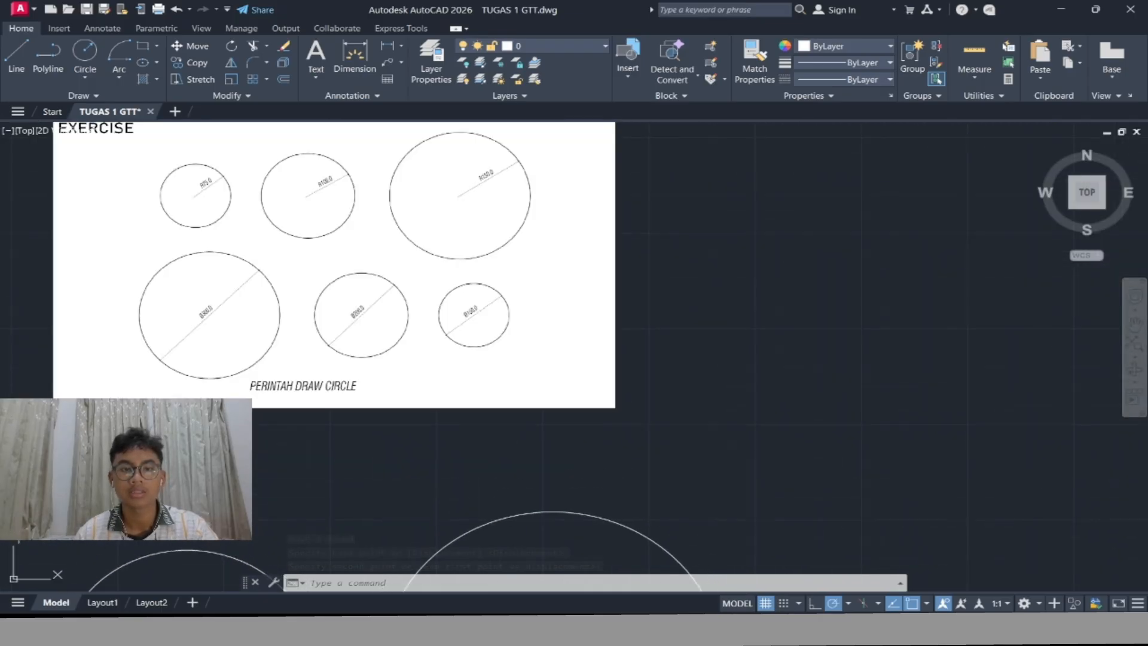
scroll(623, 290, "down", 4)
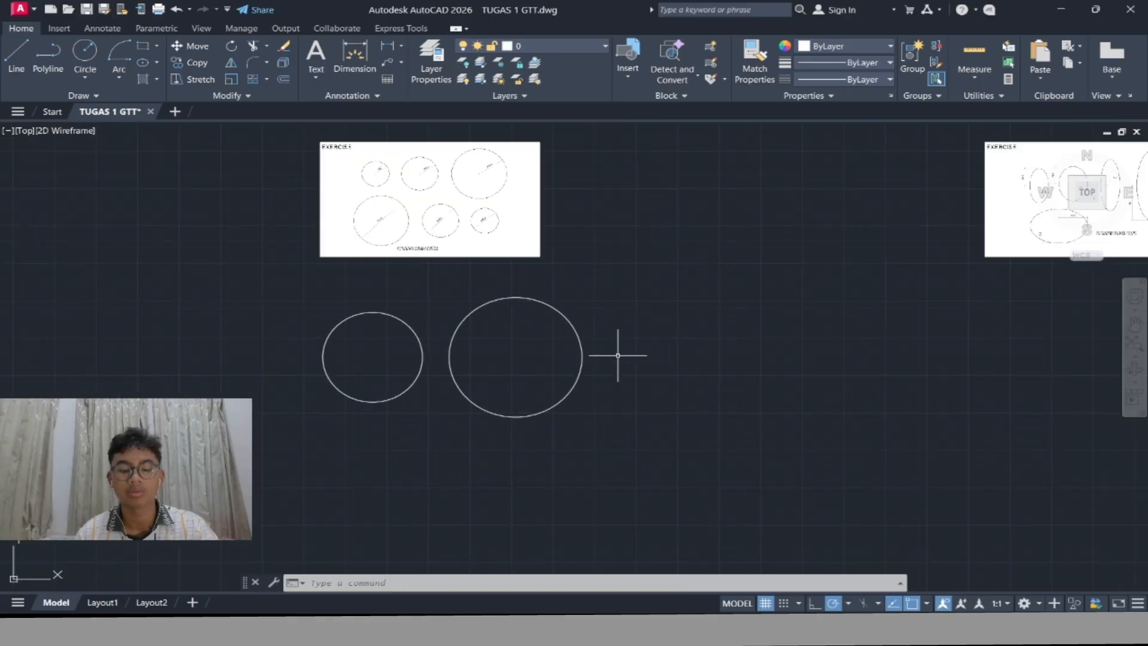
type("c")
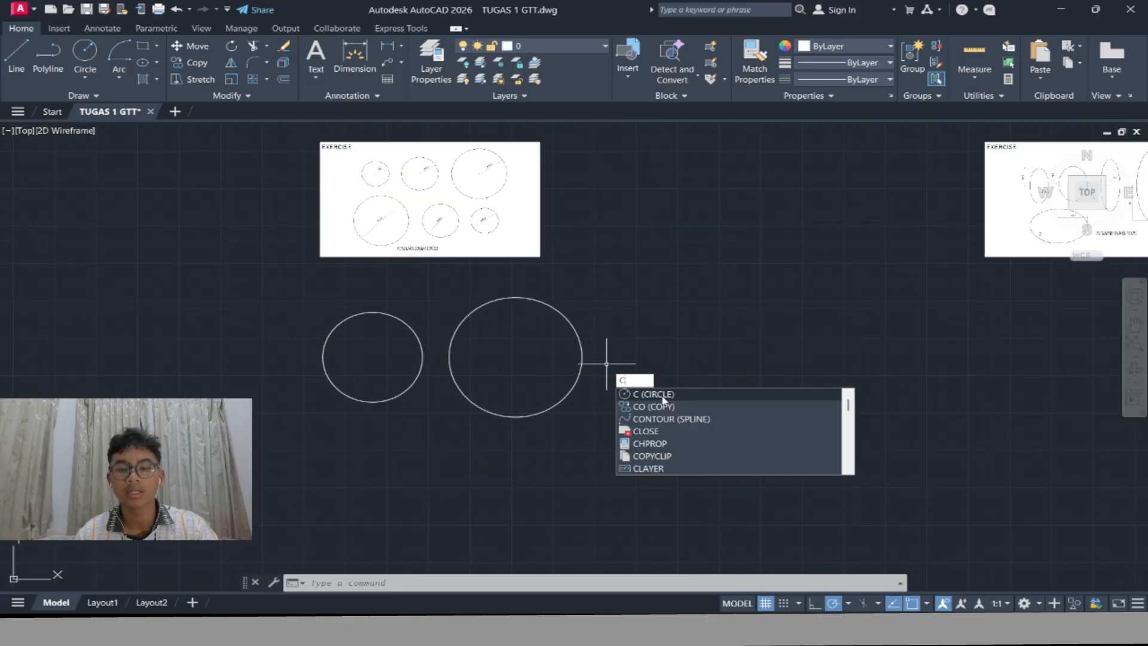
left_click(86, 79)
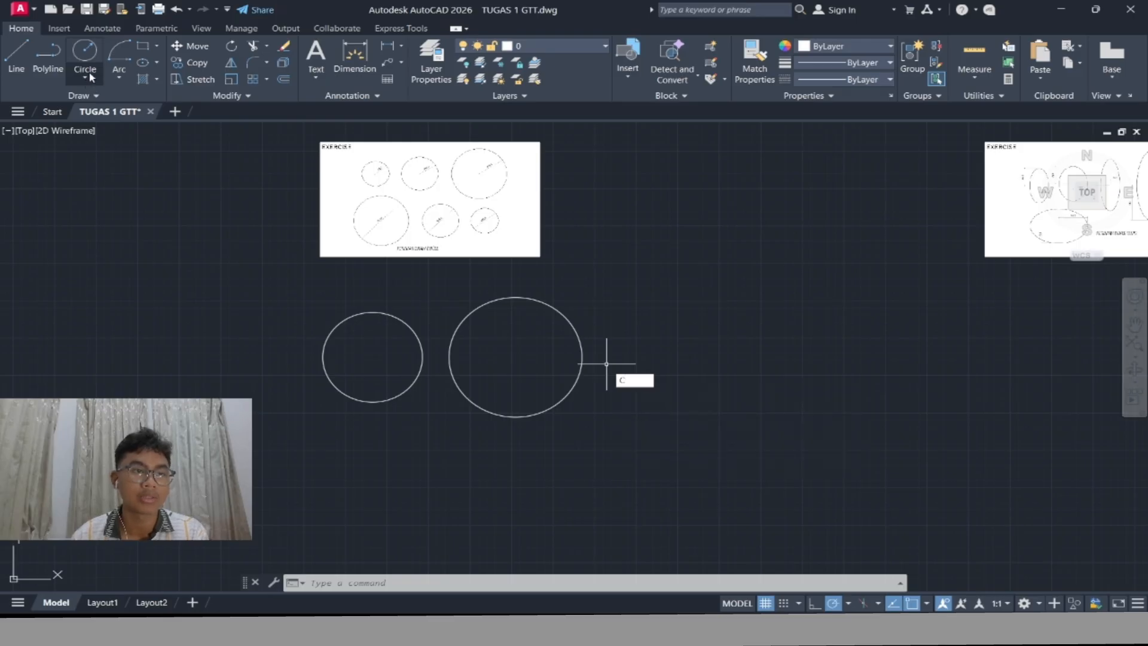
left_click(92, 79)
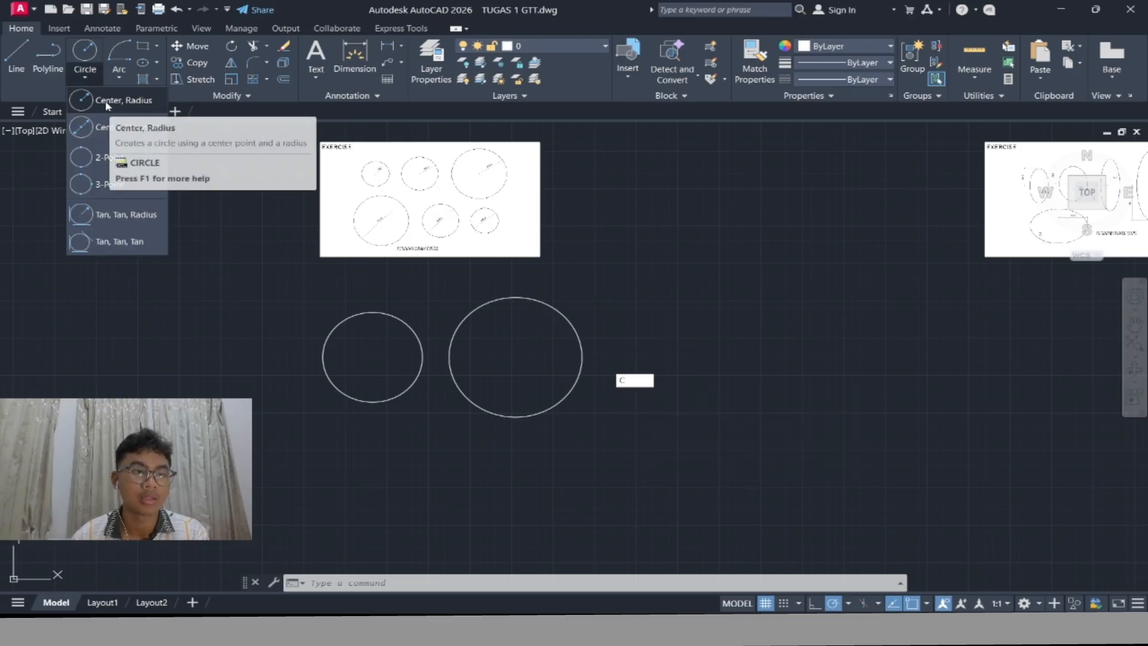
left_click(107, 102)
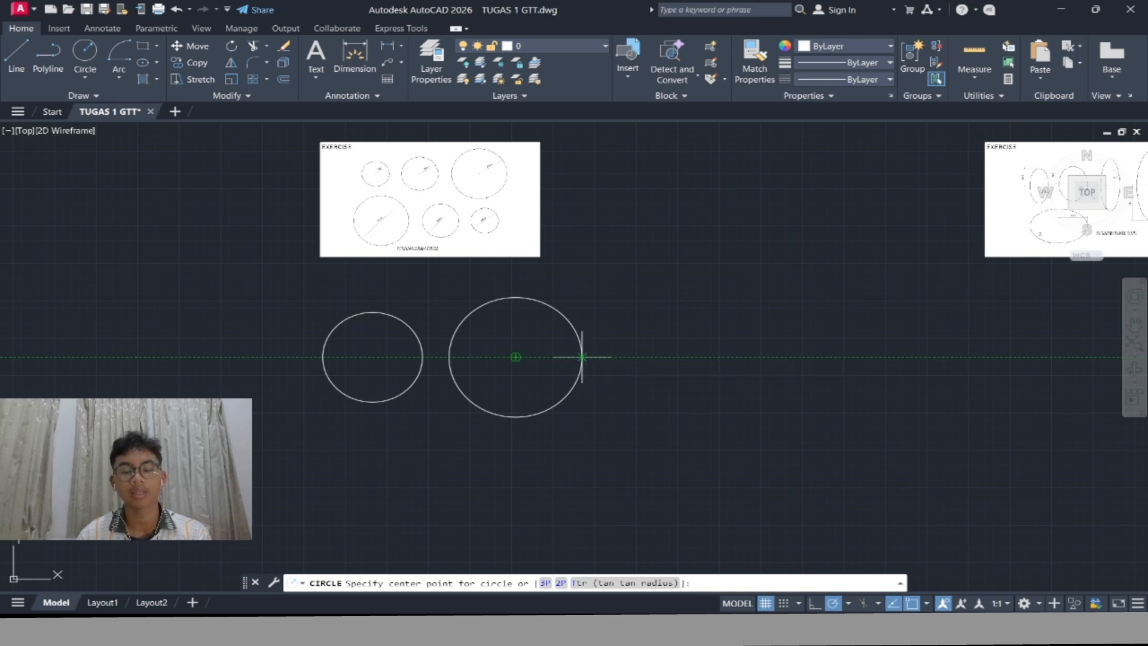
left_click(719, 357)
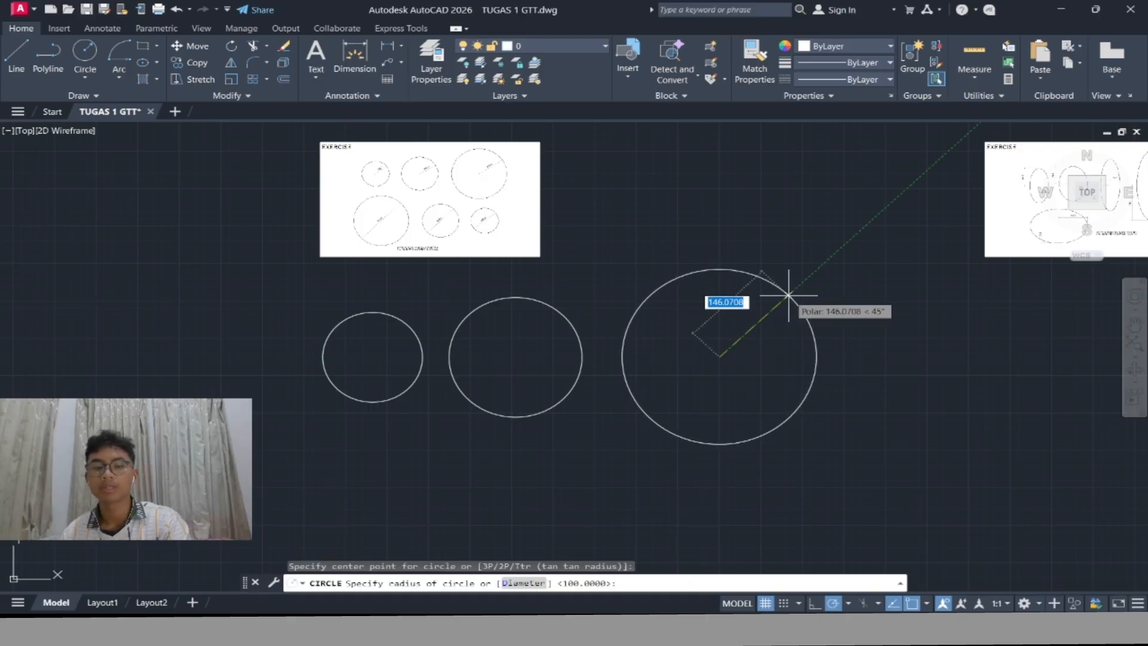
type("150")
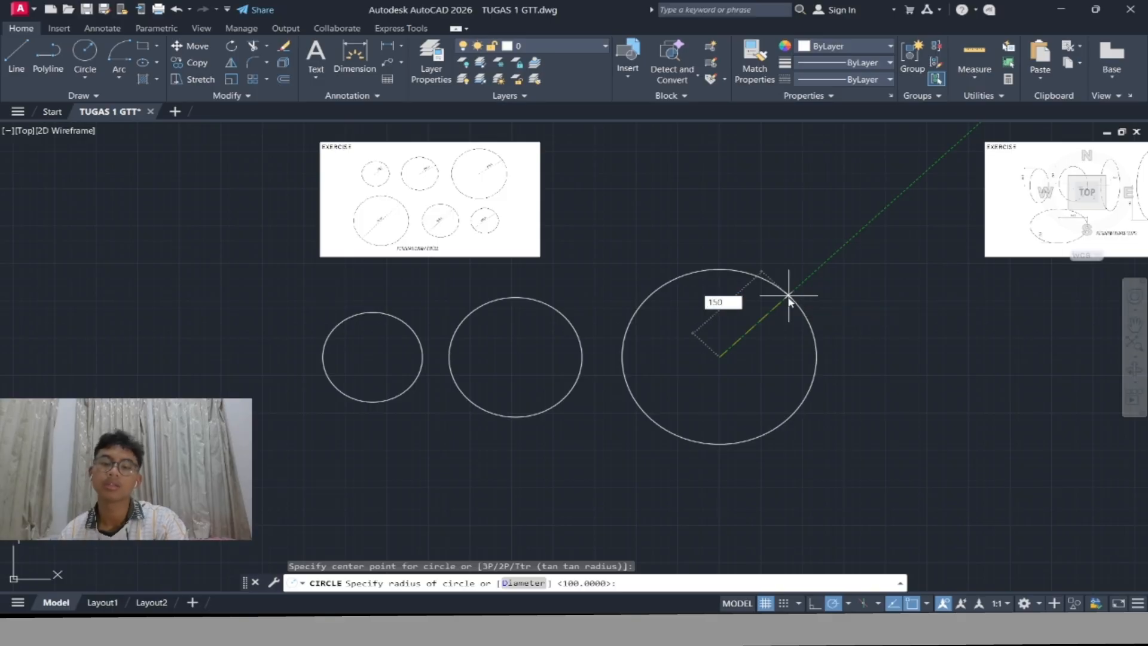
key("Return")
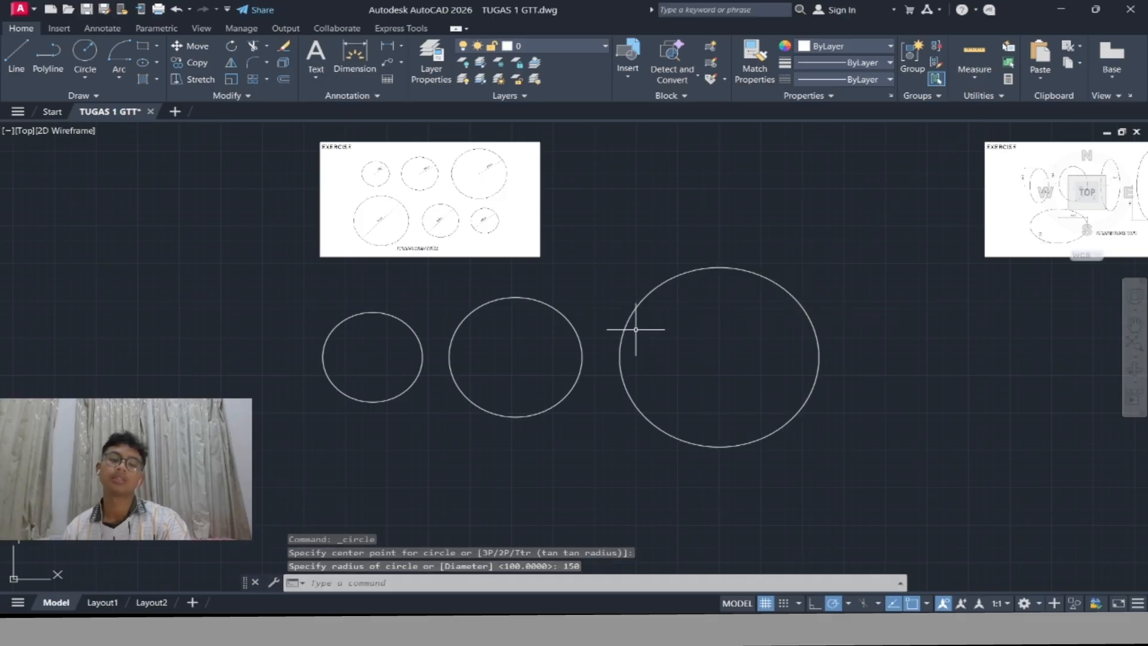
Draw a circle of diameter 300 by centre and diameter below the row of circles, with its centre directly beneath the radius 75 circle's centre
scroll(408, 159, "up", 5)
scroll(408, 159, "down", 2)
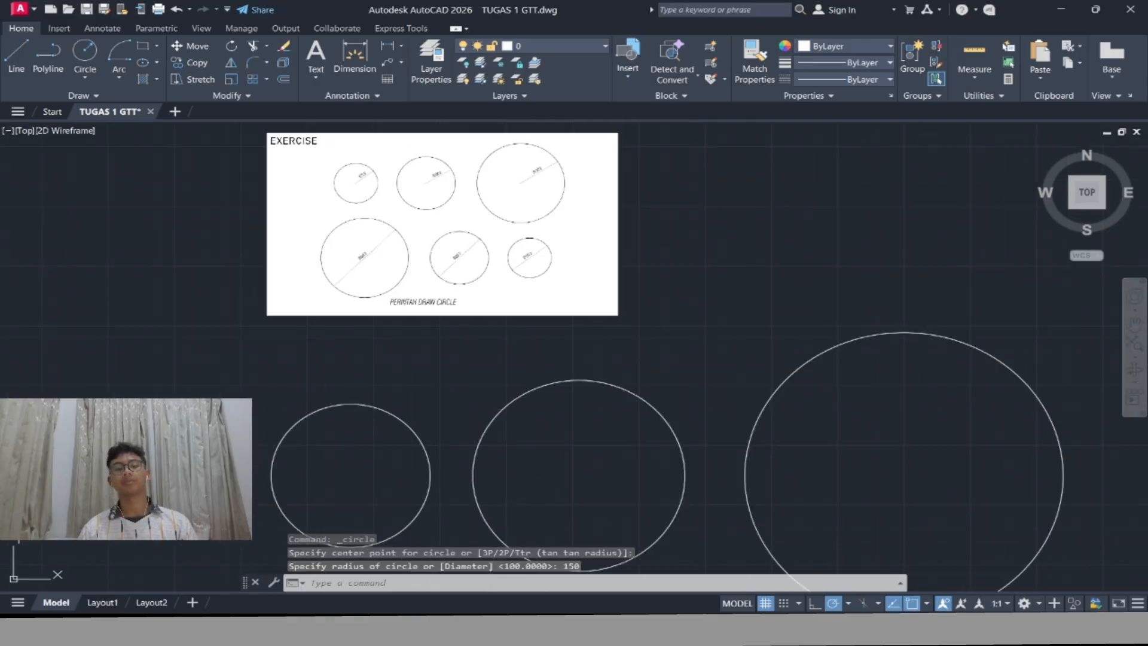
scroll(435, 259, "down", 2)
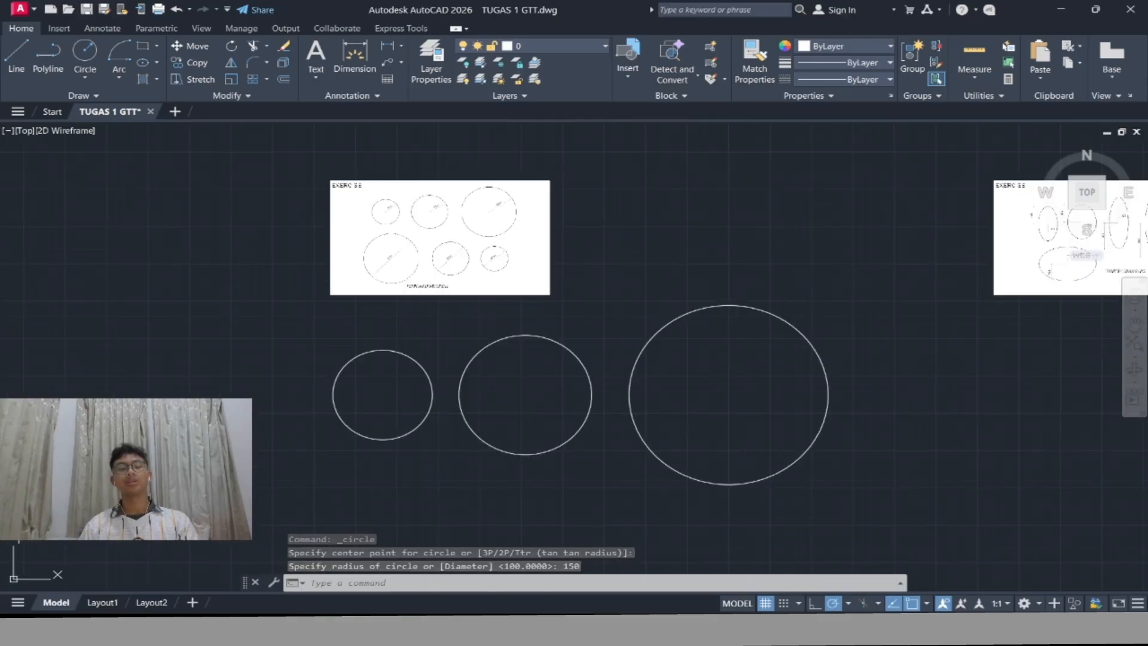
left_click(82, 77)
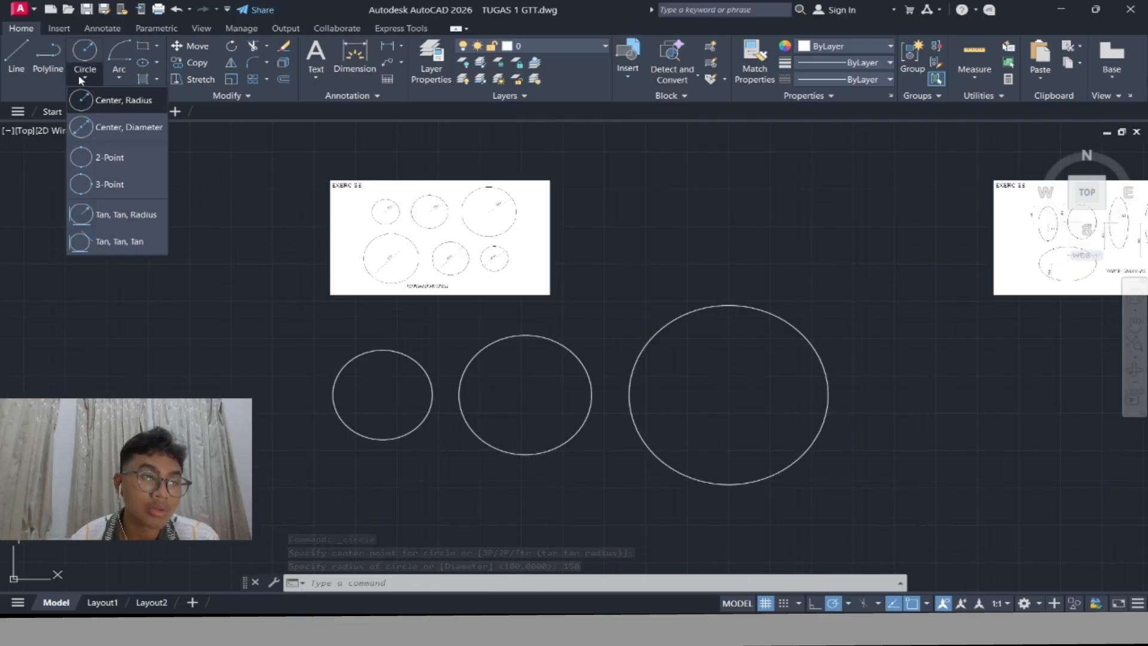
left_click(110, 128)
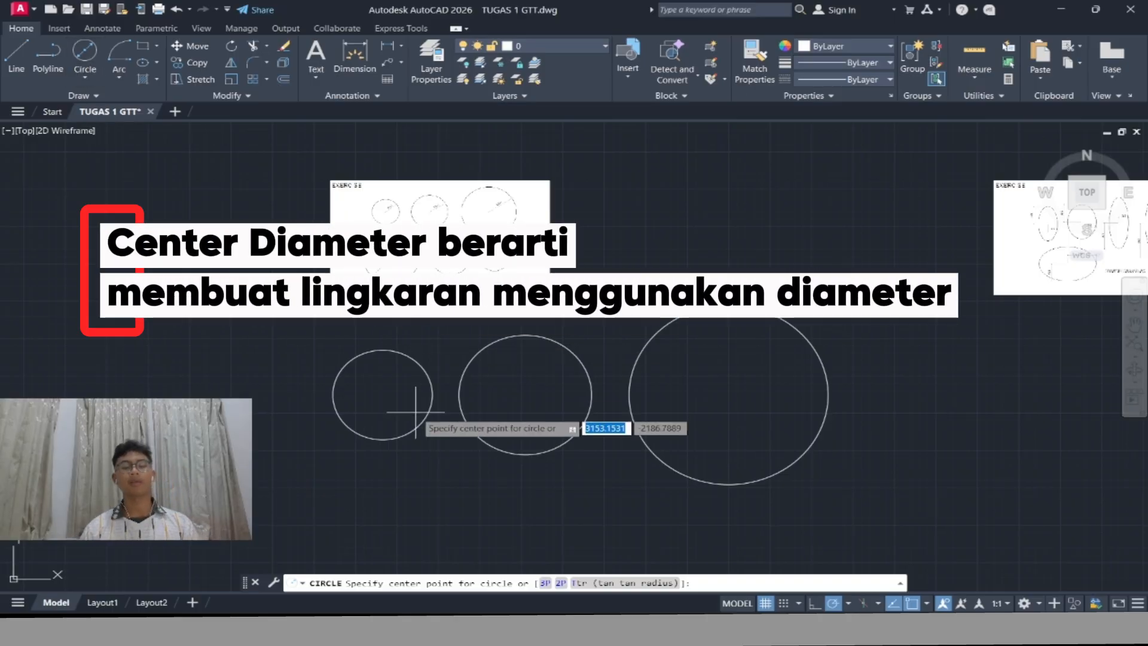
middle_click_drag(416, 411, 493, 194)
scroll(472, 176, "down", 4)
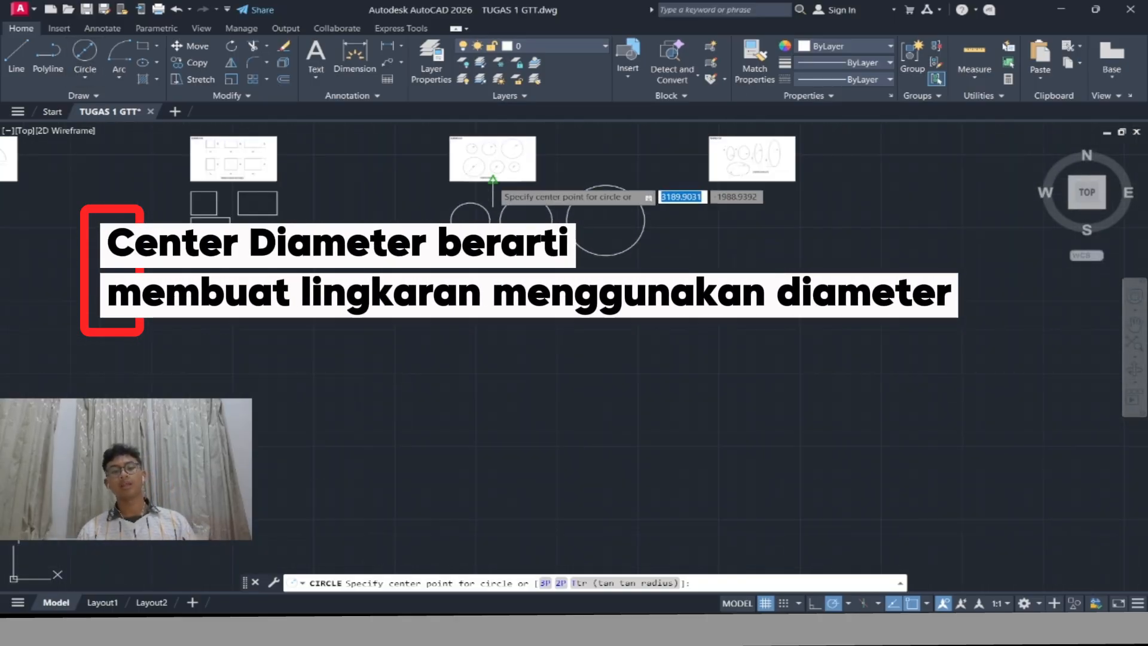
scroll(493, 179, "up", 6)
scroll(473, 245, "up", 2)
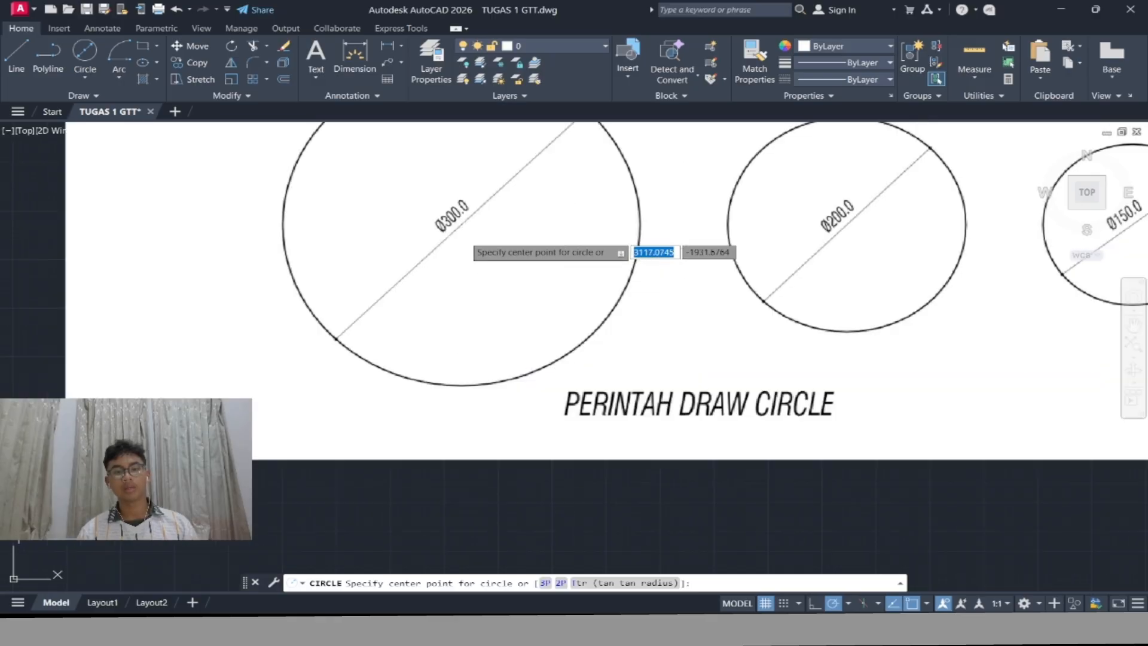
scroll(464, 235, "down", 5)
middle_click_drag(503, 385, 535, 235)
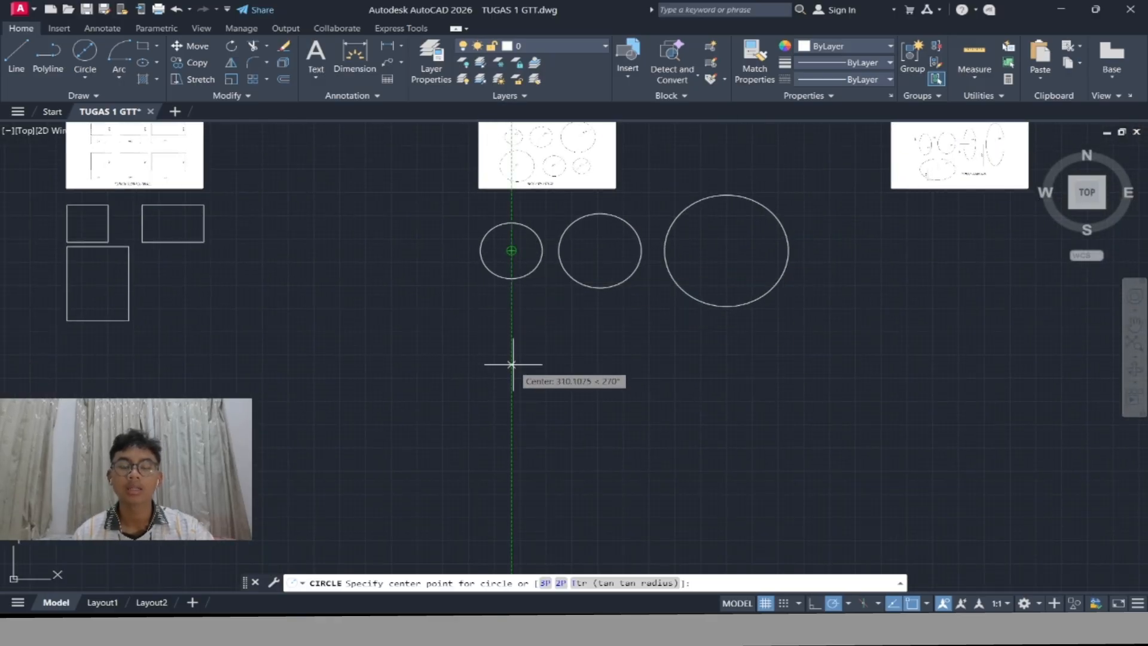
left_click(511, 411)
type("d")
key("Return")
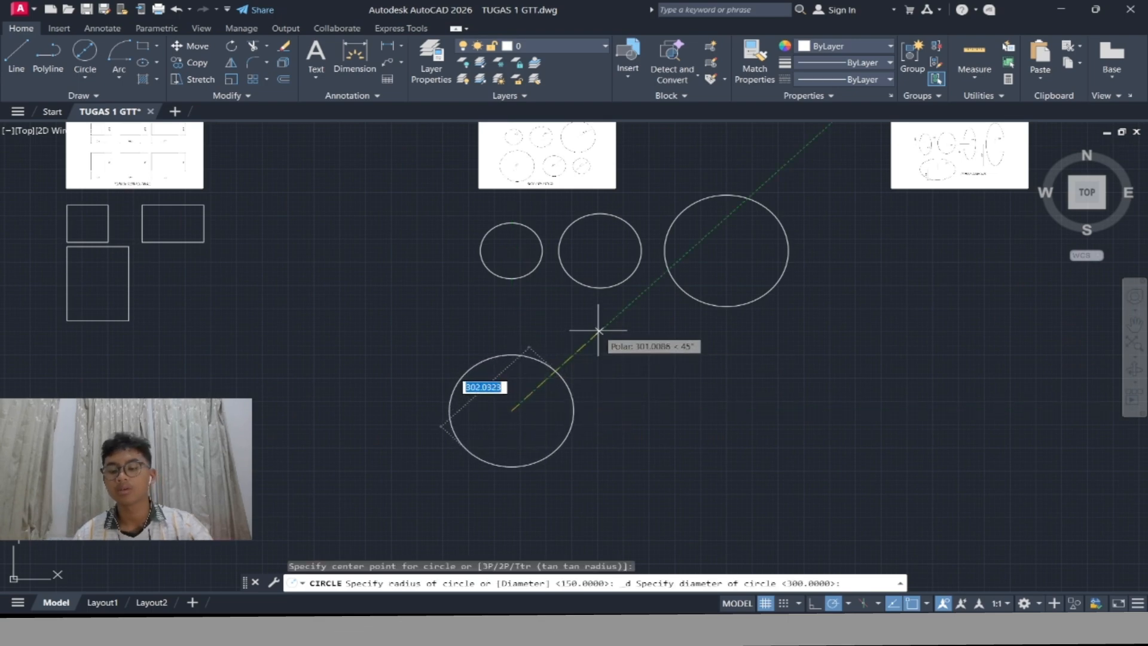
type("300")
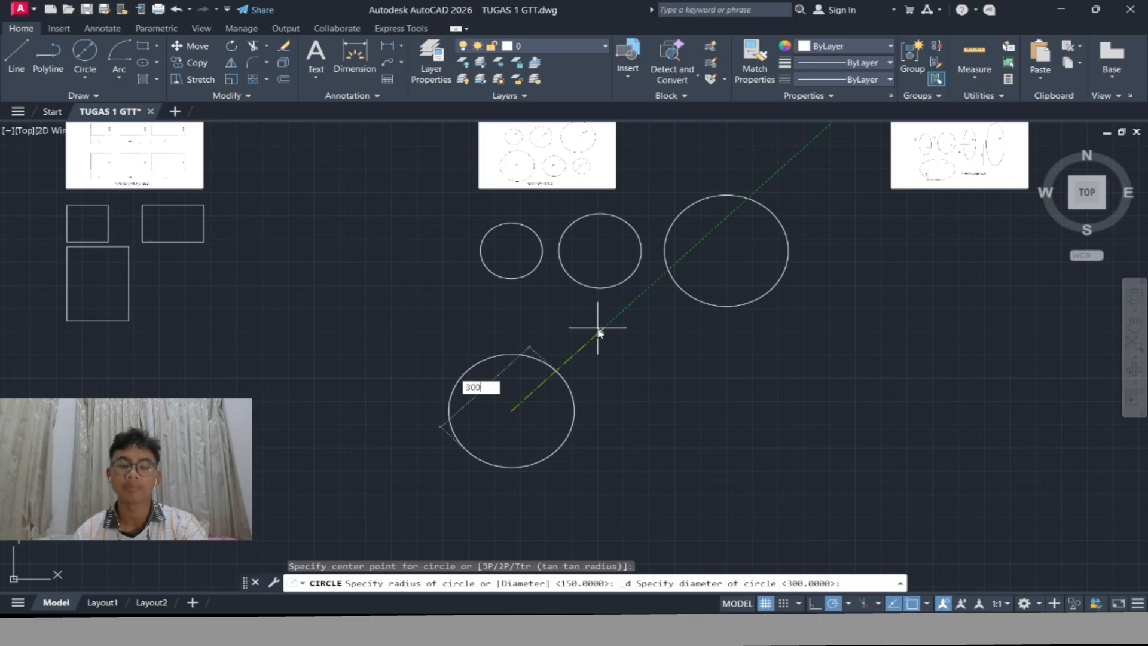
key("Return")
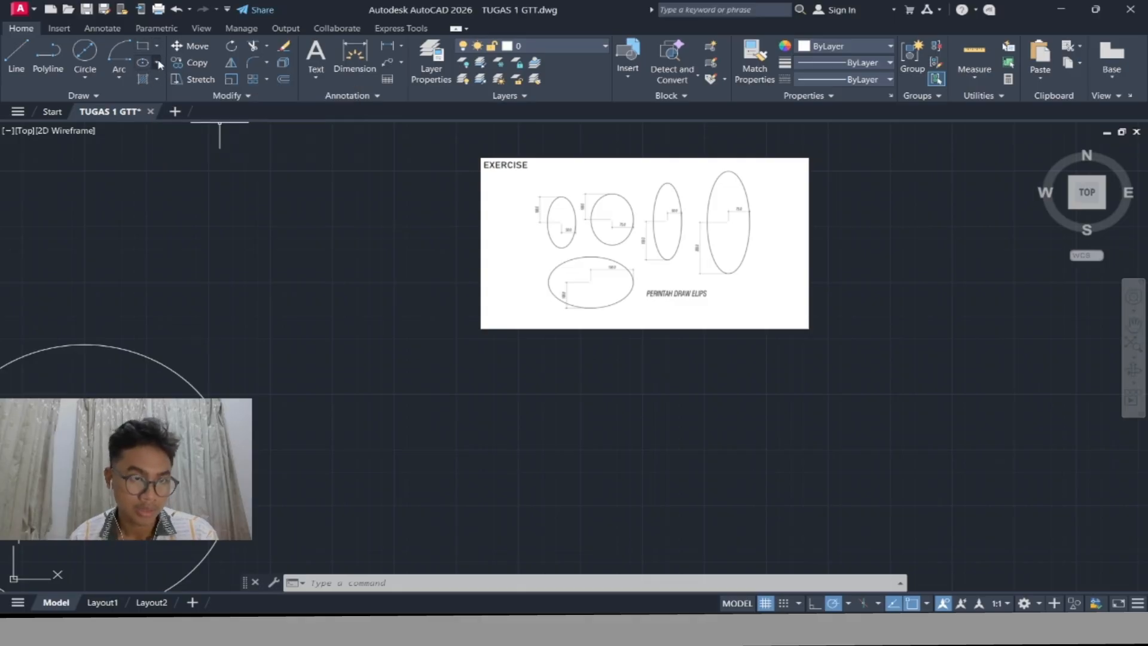
Draw an upright ellipse by its centre just below the ellipse exercise image, with a horizontal half-axis of 50 and a vertical half-axis of 100
left_click(157, 62)
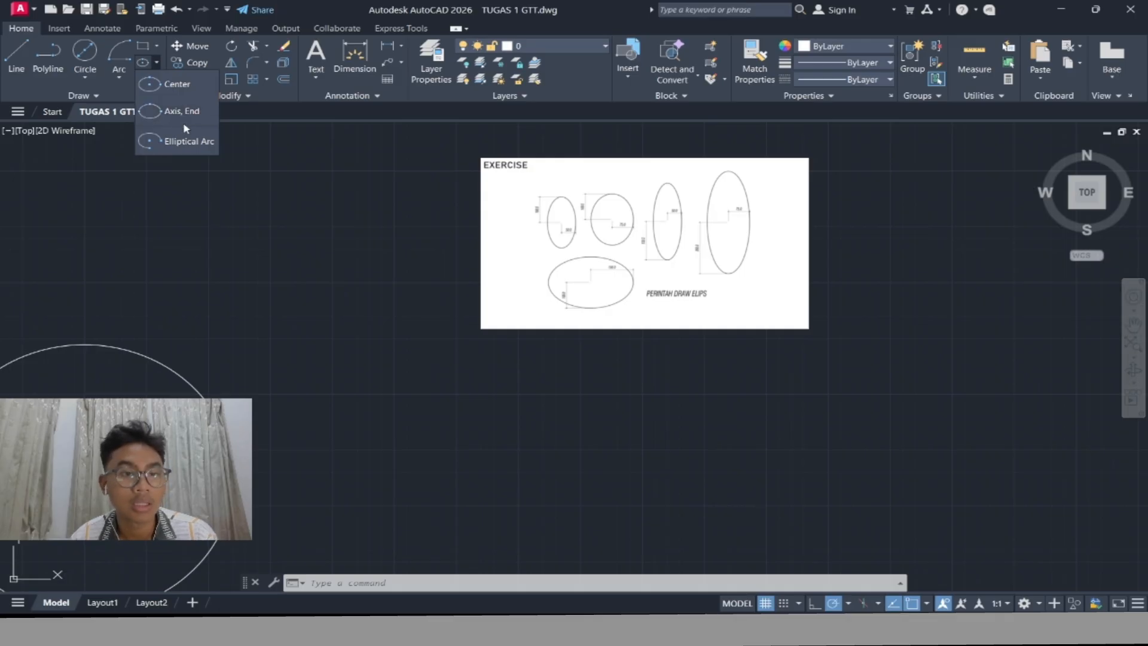
left_click(181, 87)
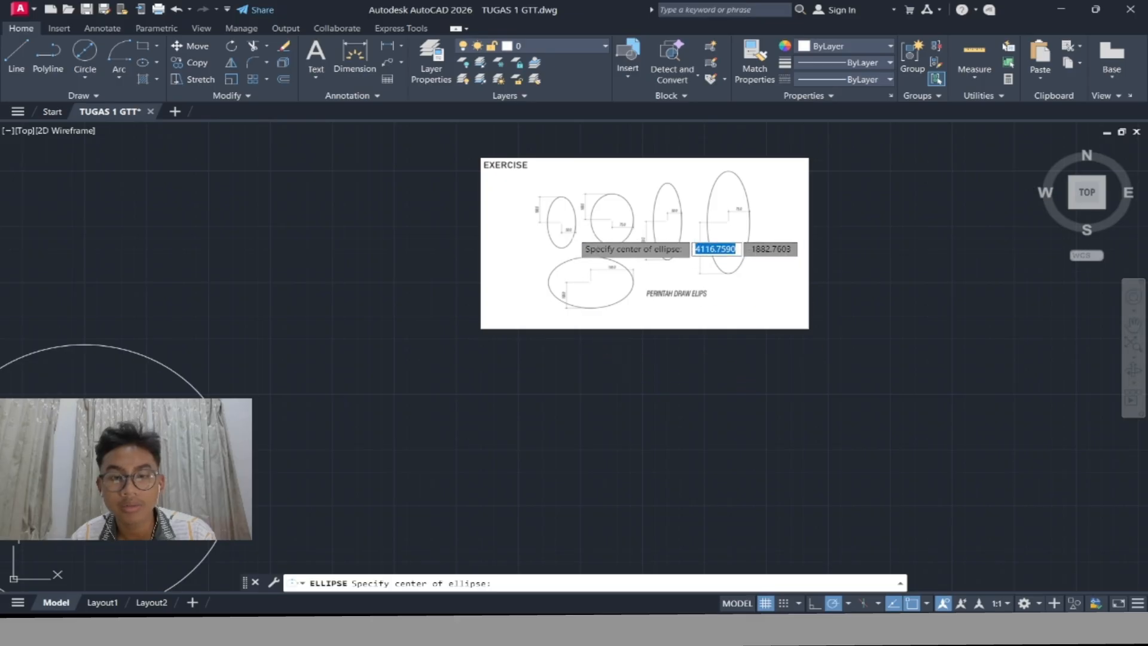
scroll(571, 230, "up", 6)
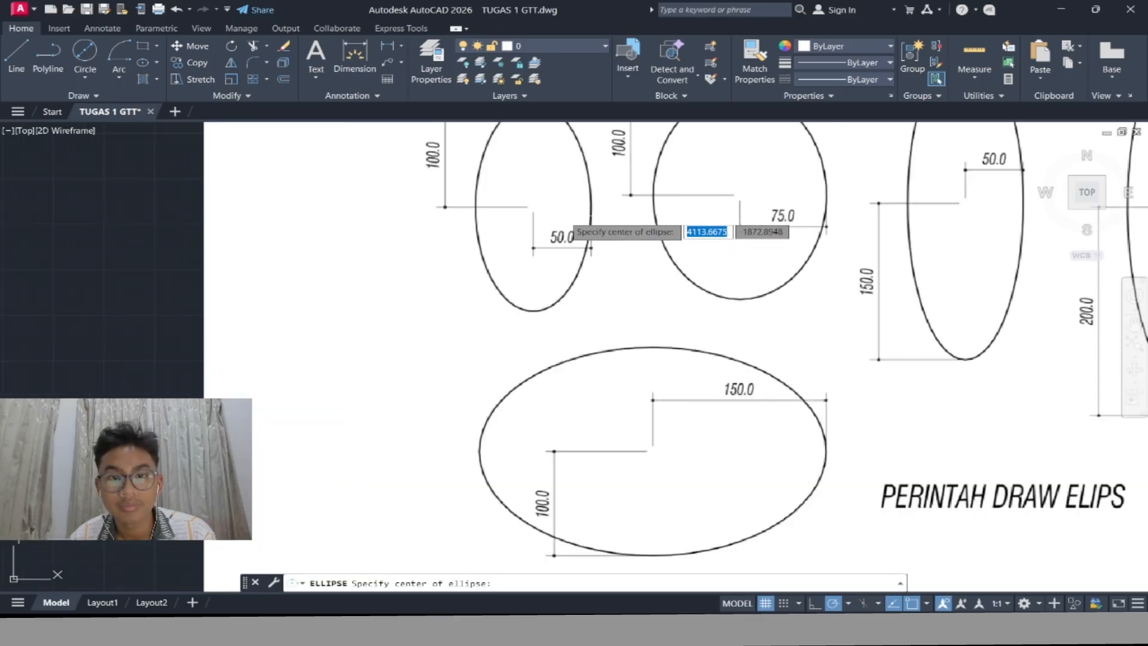
scroll(564, 215, "down", 7)
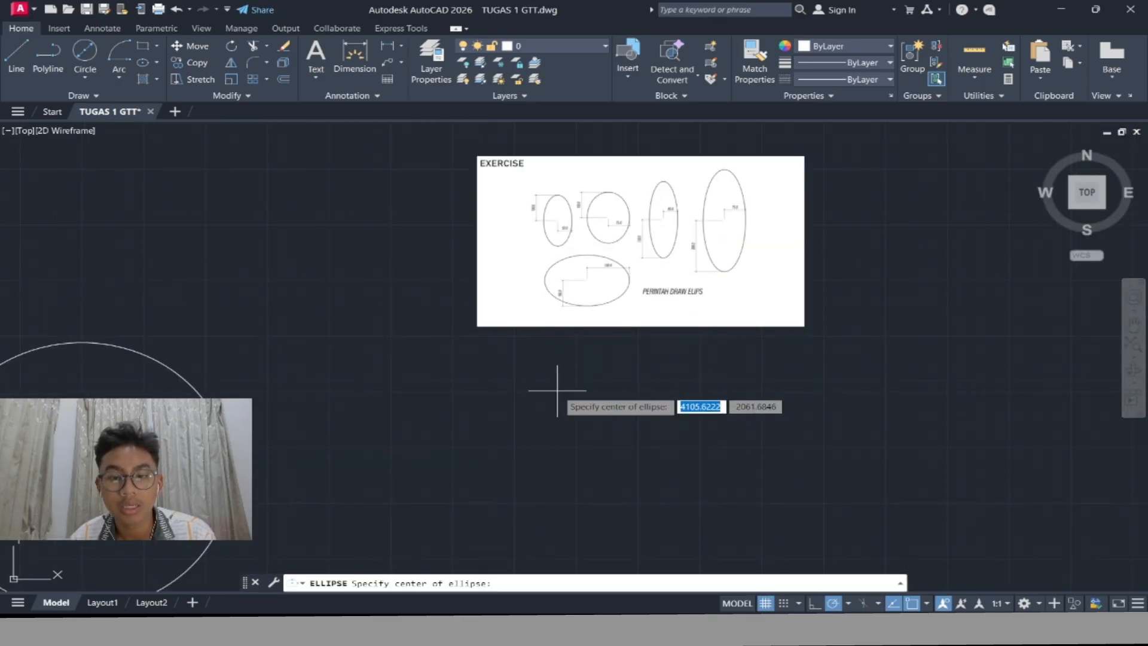
scroll(553, 388, "down", 5)
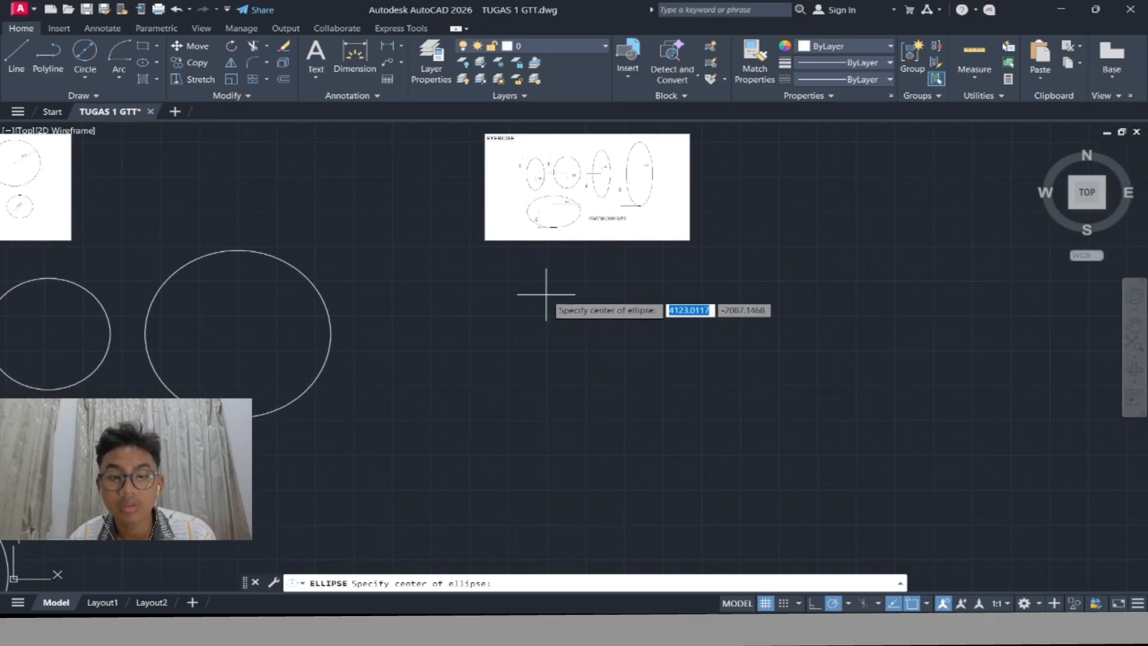
left_click(545, 294)
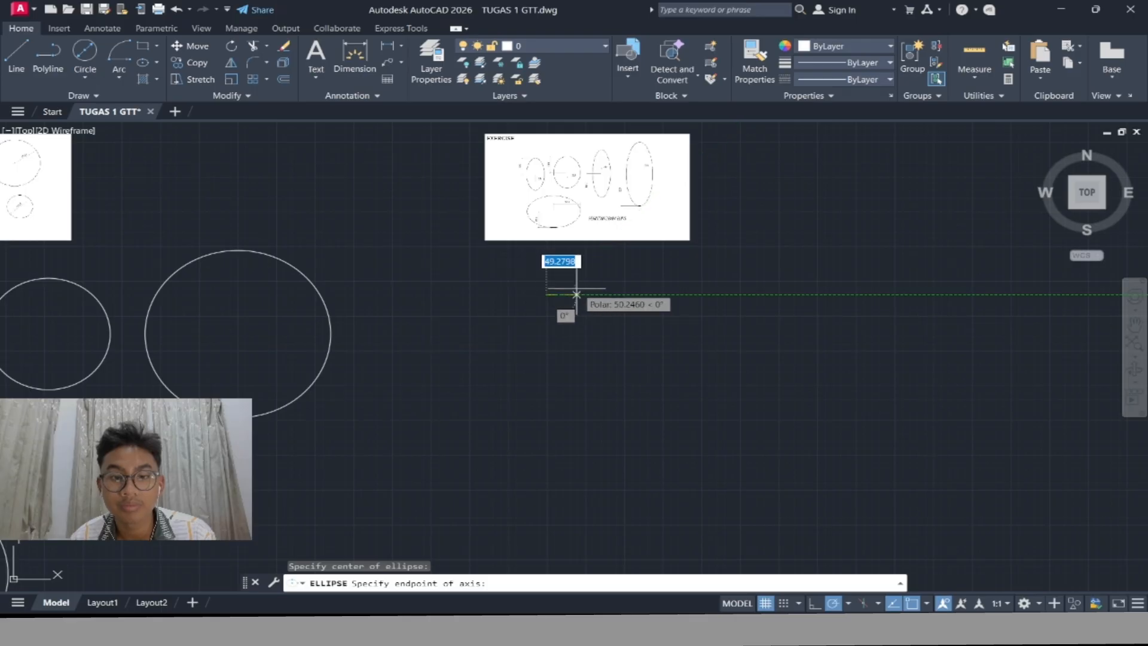
scroll(571, 289, "up", 4)
scroll(571, 289, "down", 4)
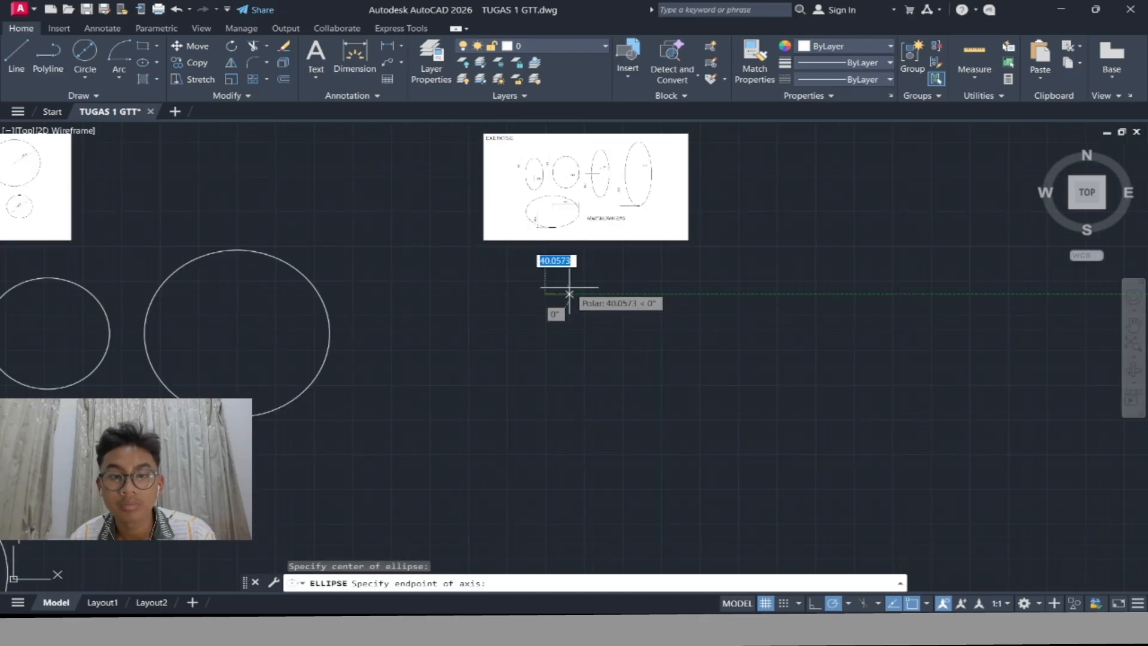
scroll(526, 174, "up", 7)
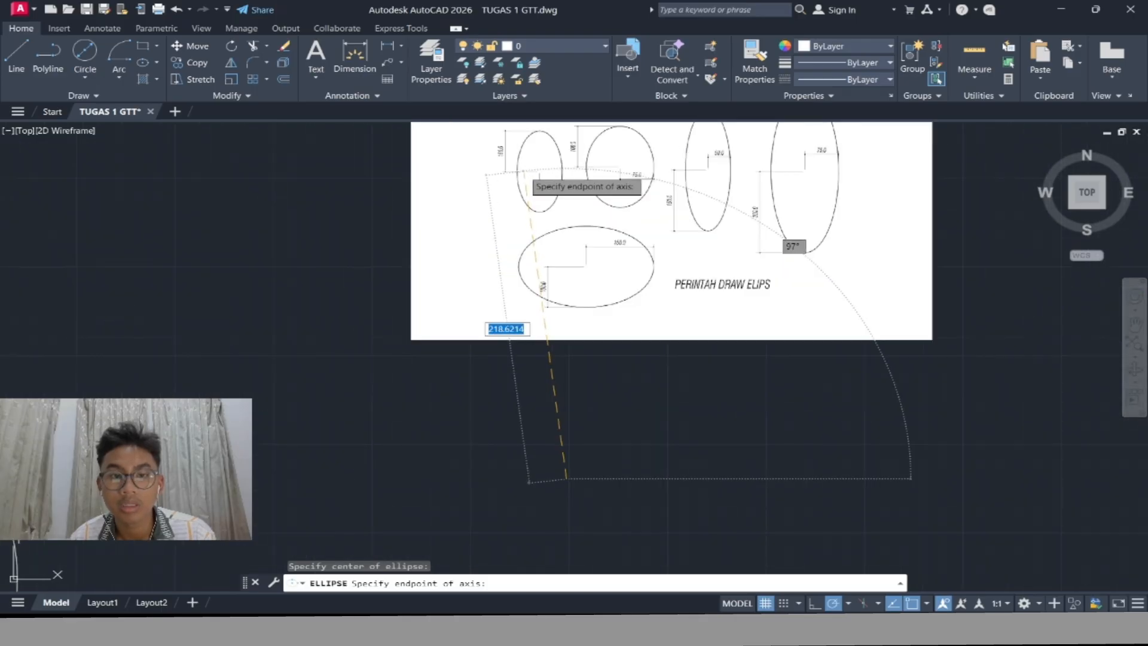
scroll(526, 172, "down", 7)
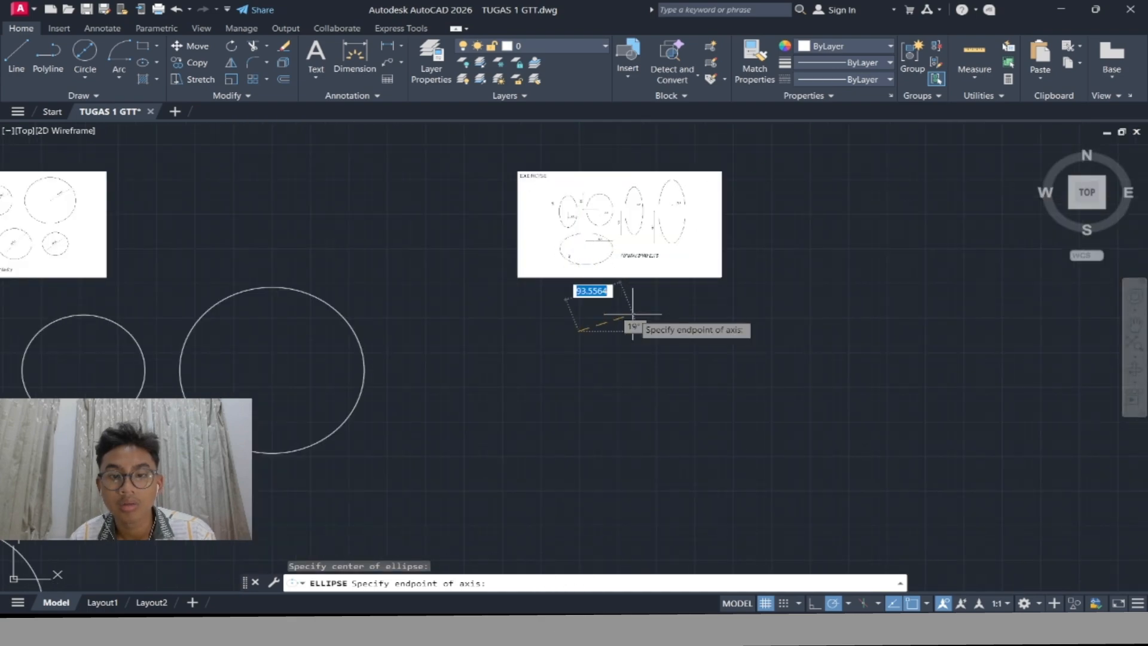
type("50")
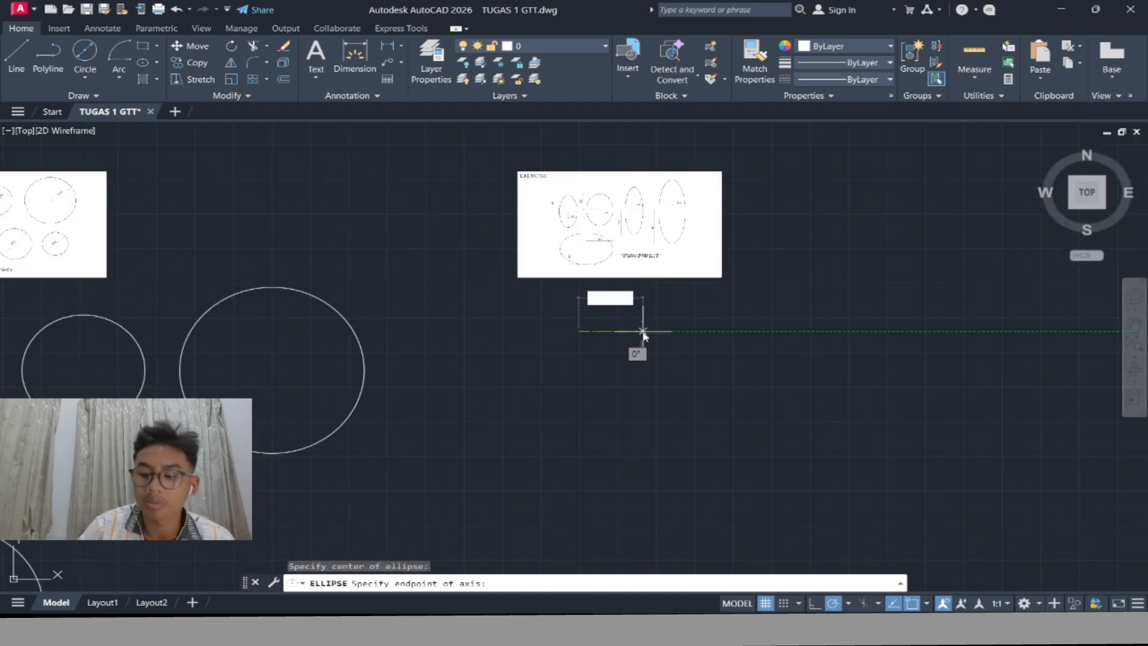
key("Return")
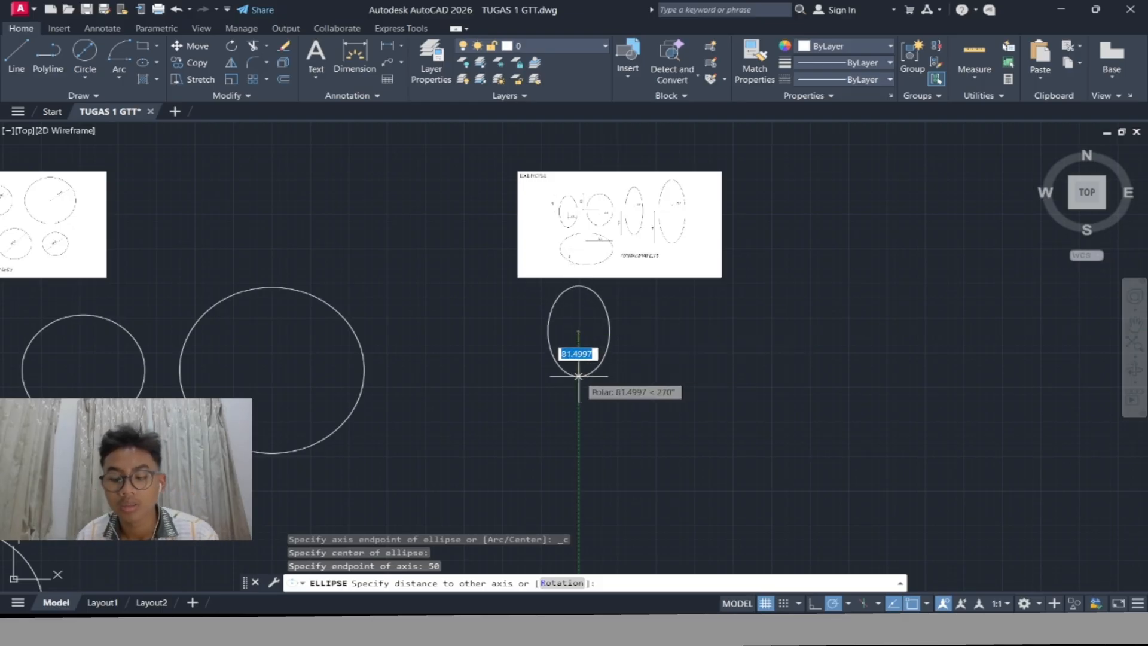
type("100")
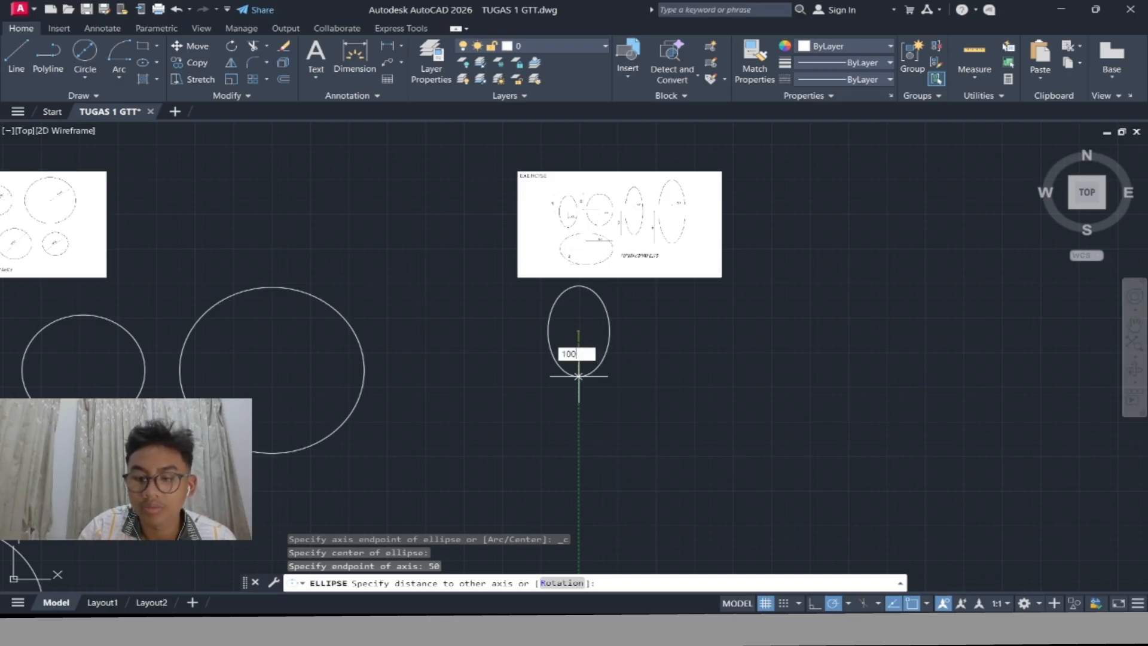
key("Return")
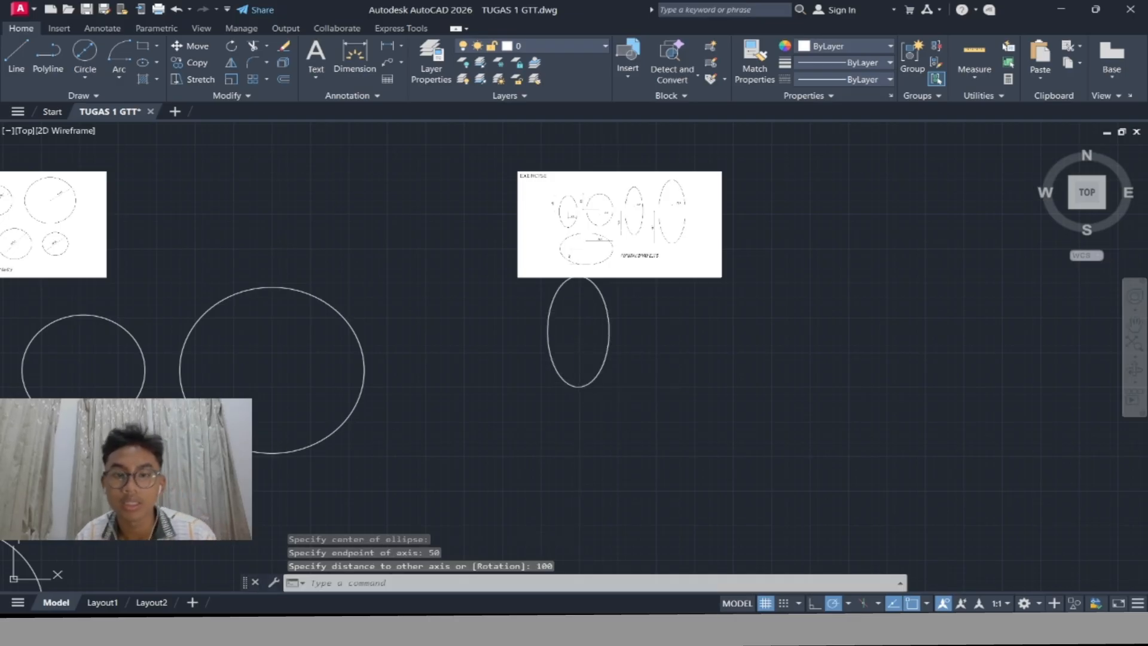
scroll(561, 215, "up", 6)
scroll(669, 252, "down", 4)
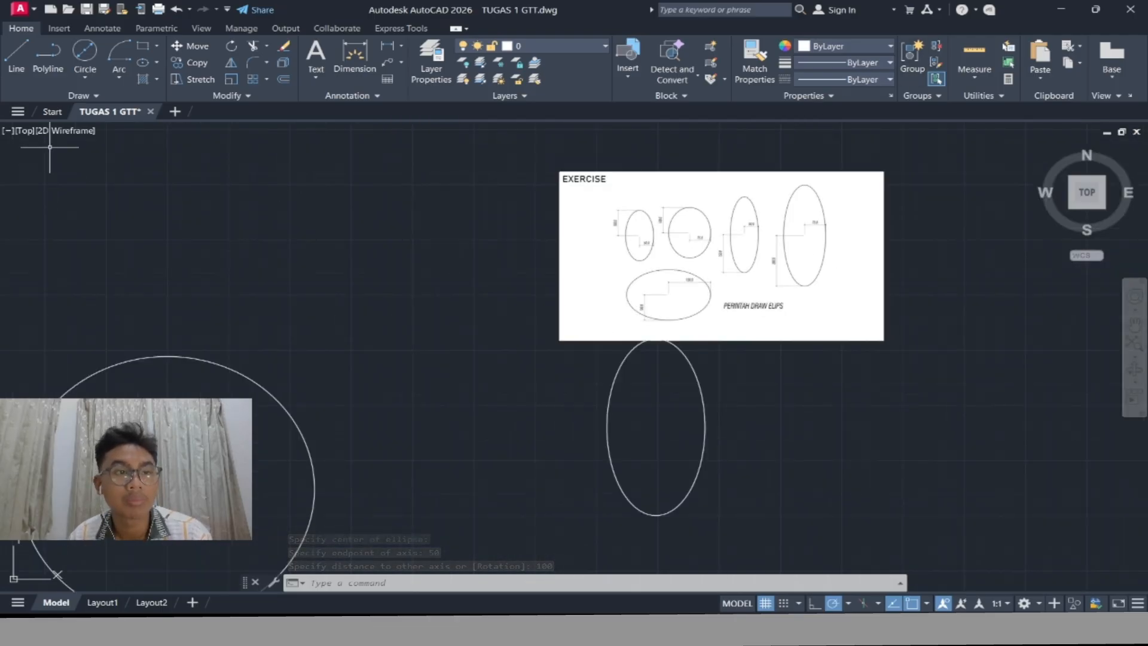
left_click(156, 62)
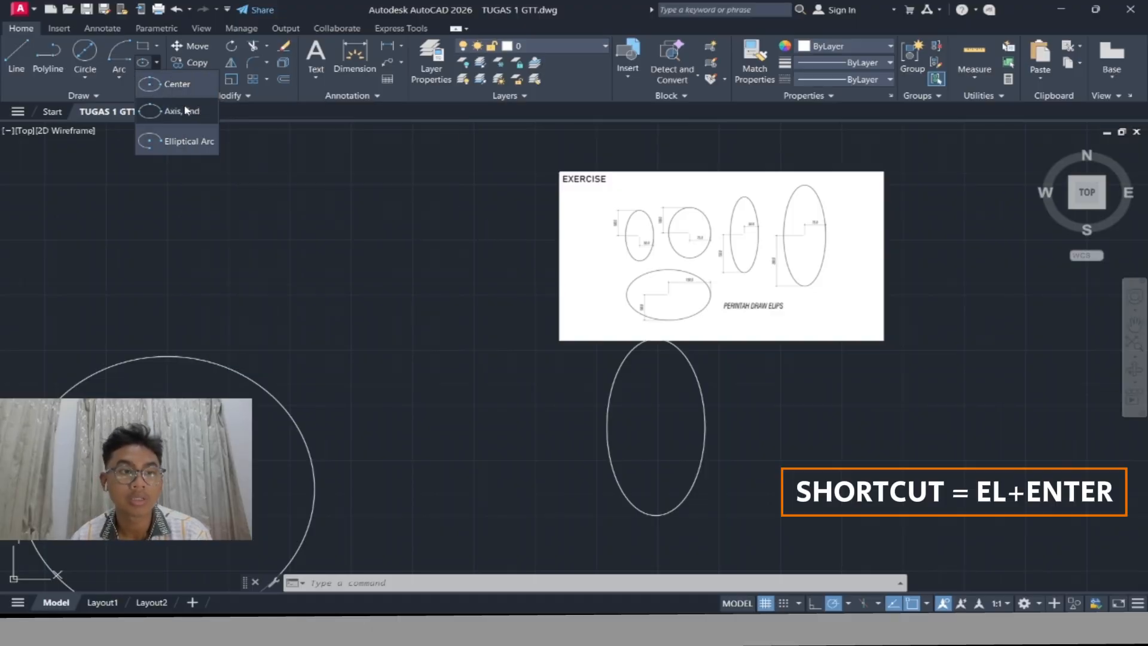
left_click(186, 110)
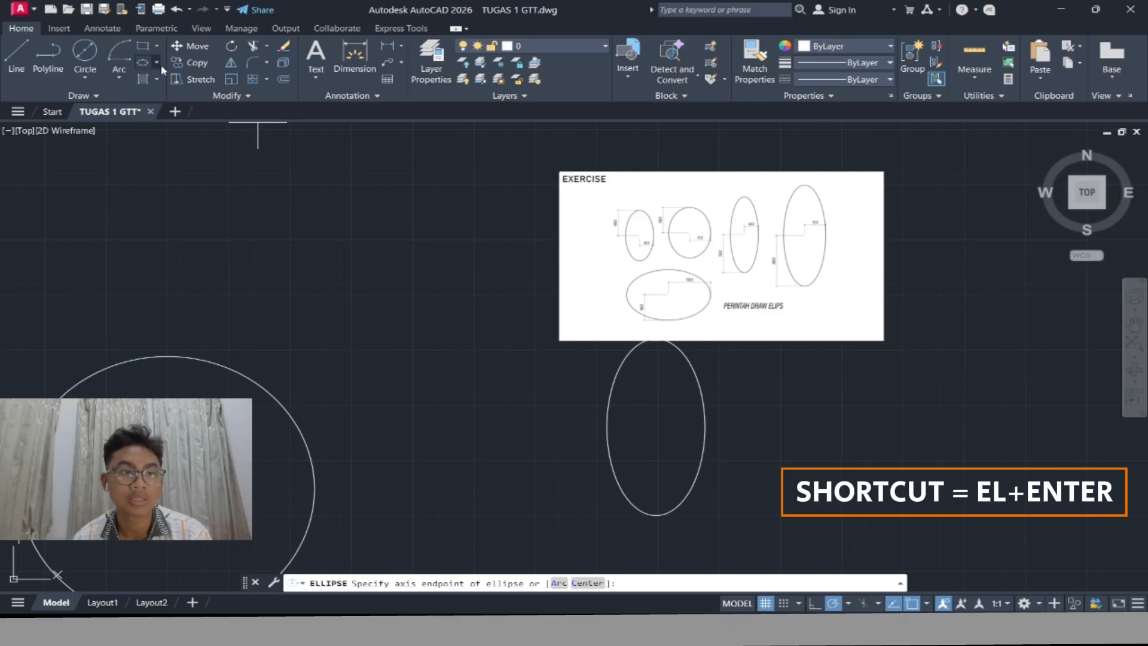
left_click(159, 64)
left_click(180, 113)
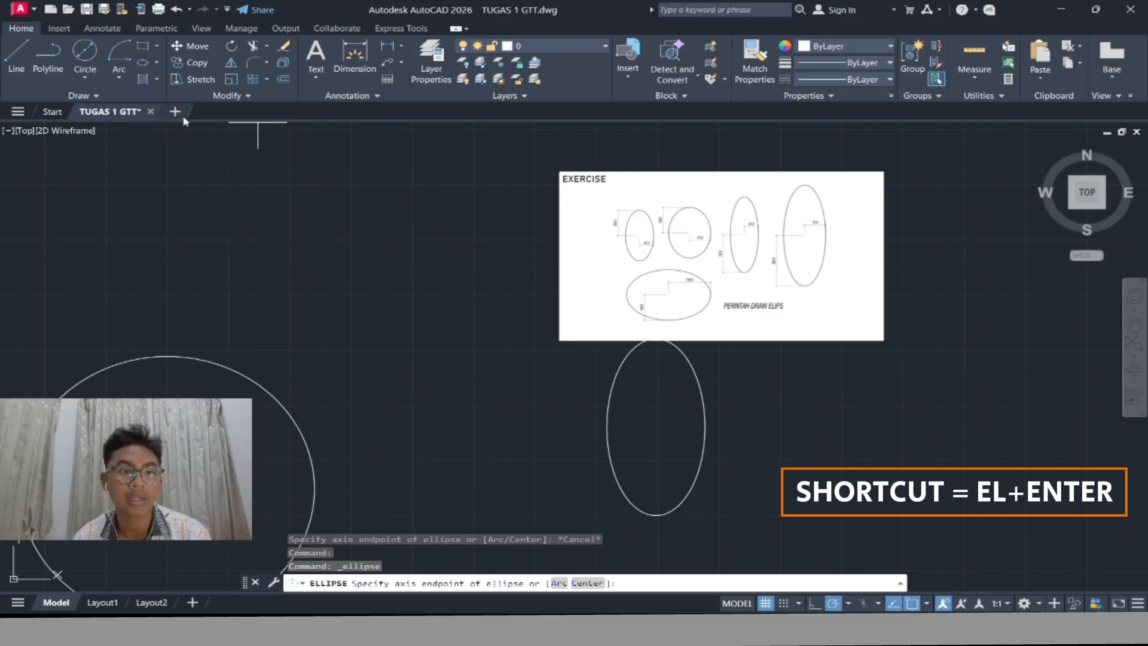
mouse_move(718, 377)
middle_mouse_down()
mouse_move(464, 233)
mouse_move(343, 259)
middle_mouse_up()
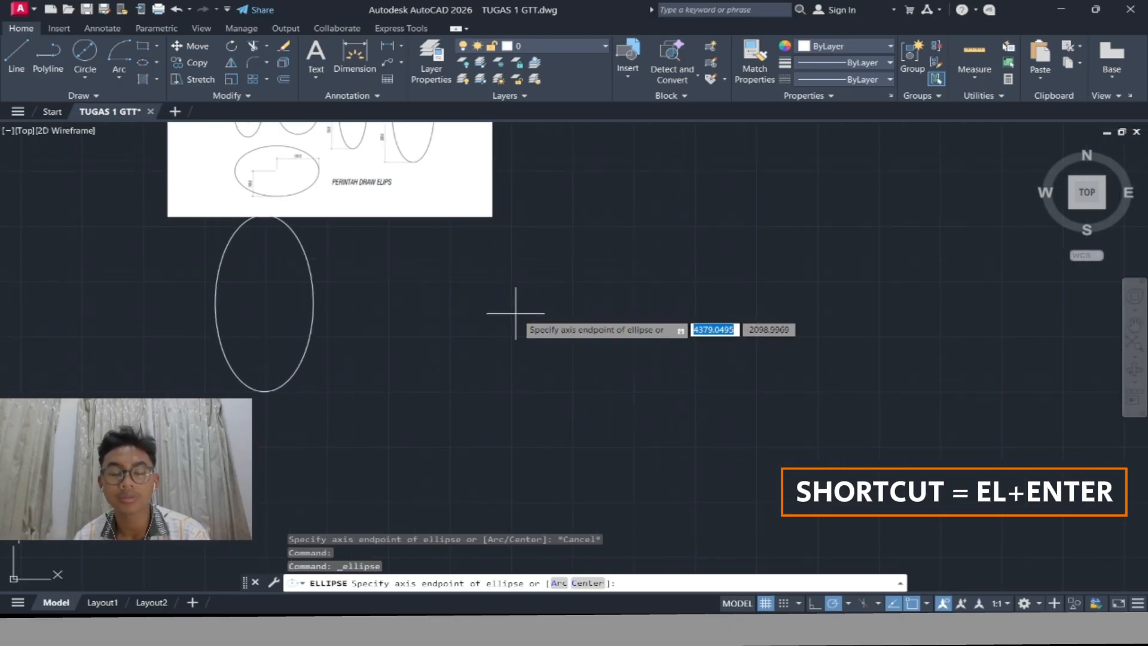
left_click(541, 313)
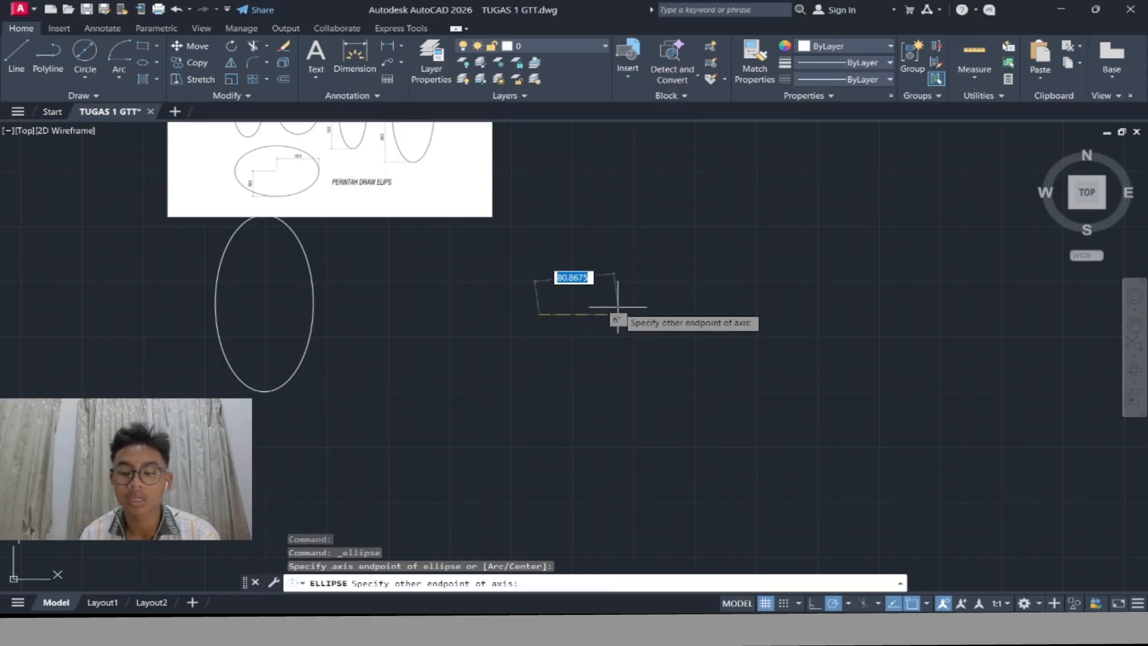
type("50")
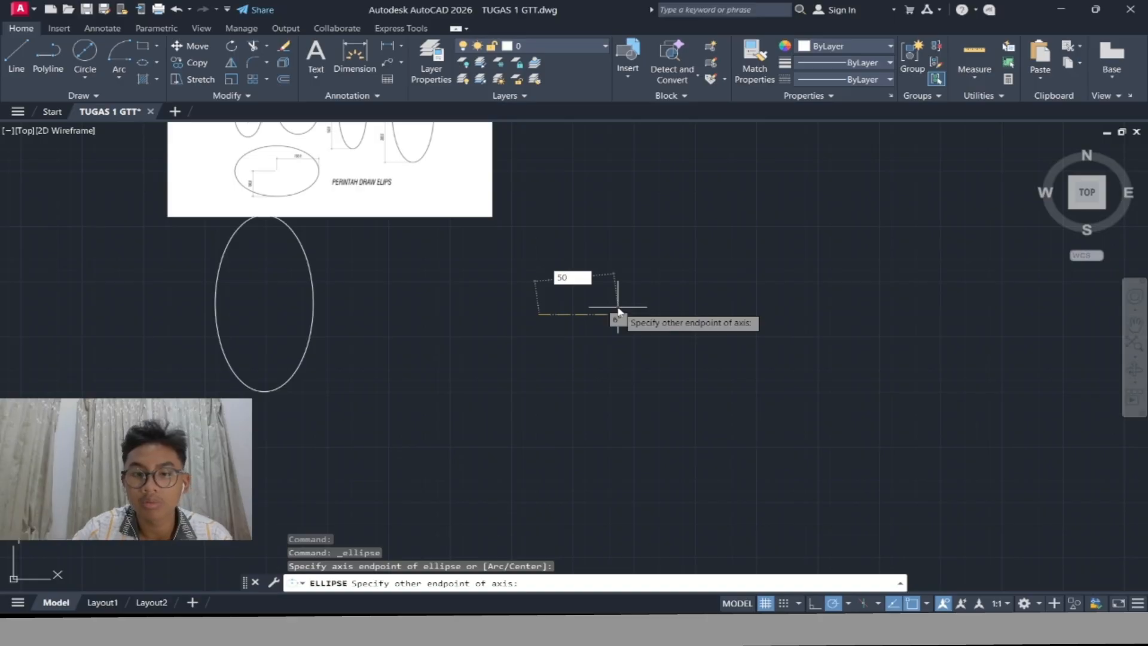
key("Return")
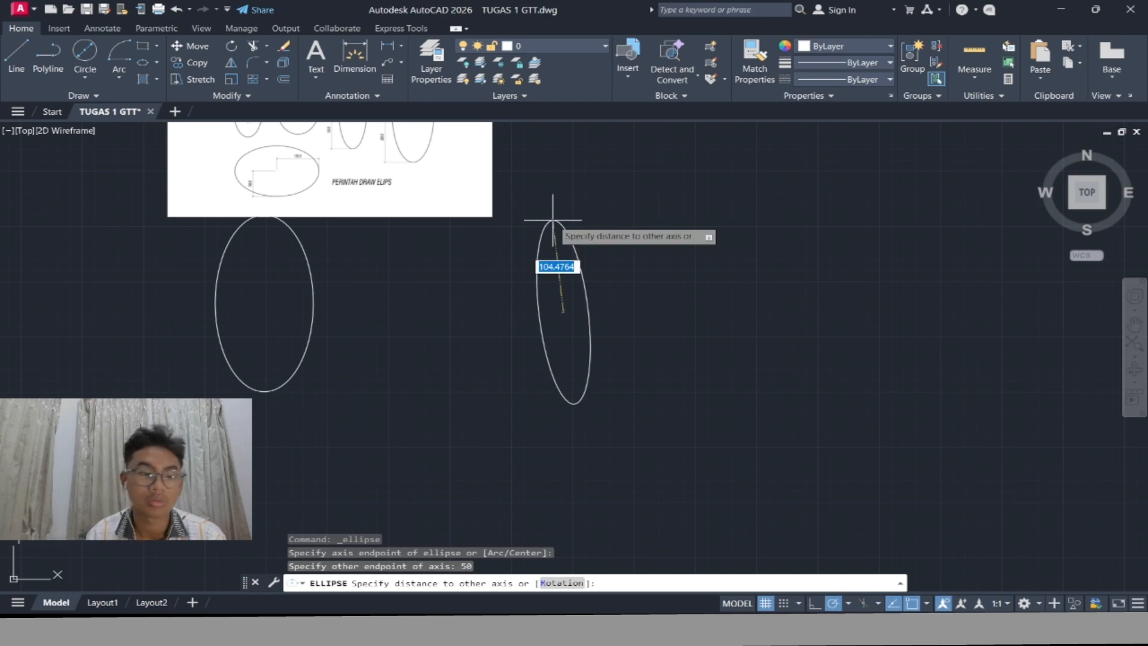
key("Escape")
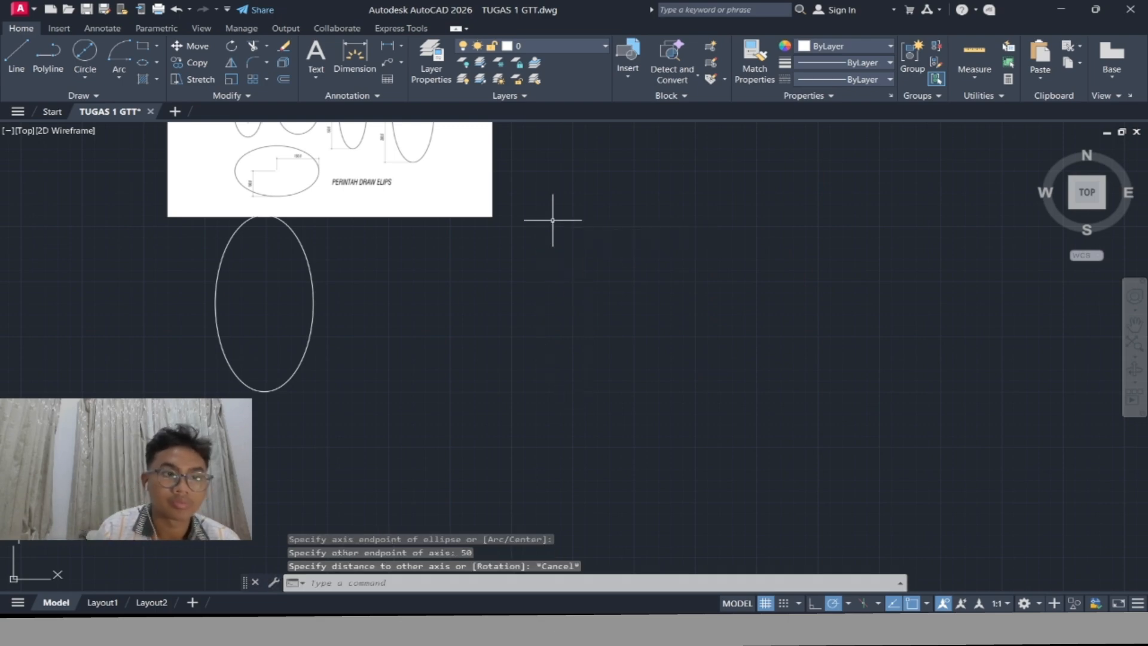
Draw a narrow upright ellipse by axis endpoints to the right of the first ellipse, with a horizontal axis of 50 and a vertical half-axis of 100
left_click(142, 62)
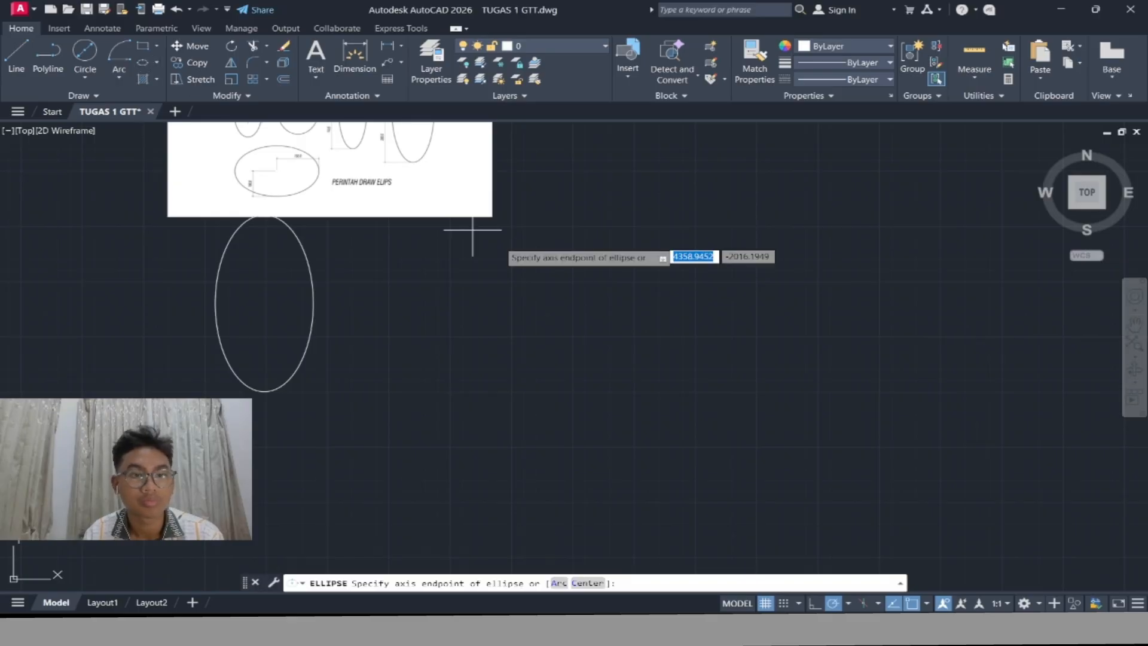
left_click(511, 329)
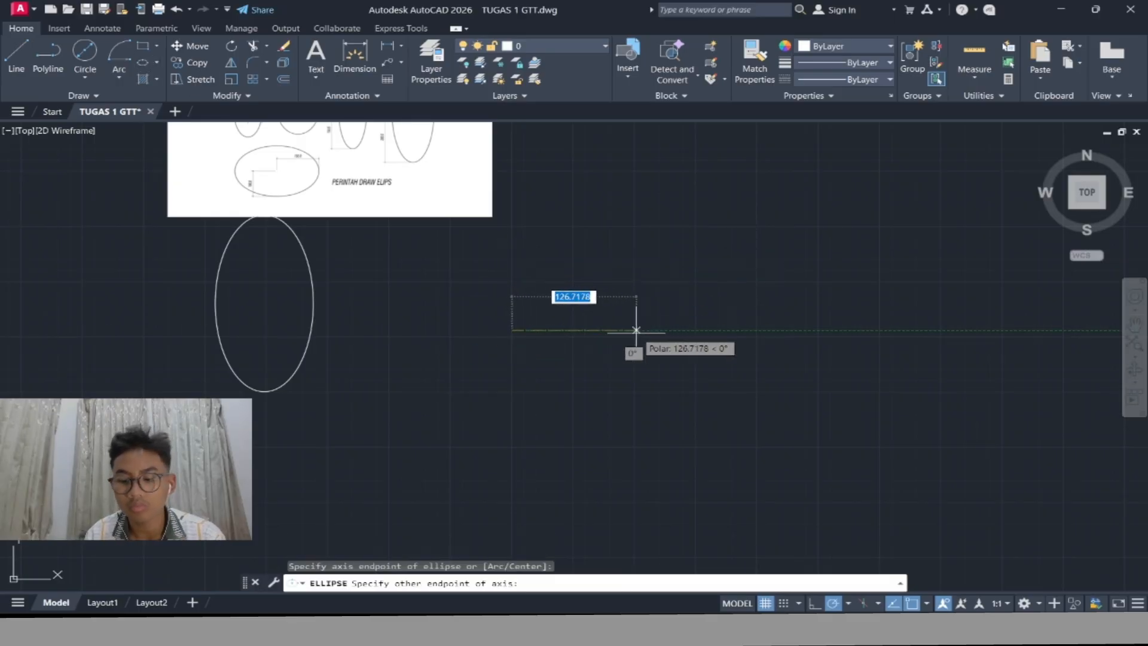
type("50")
key("Return")
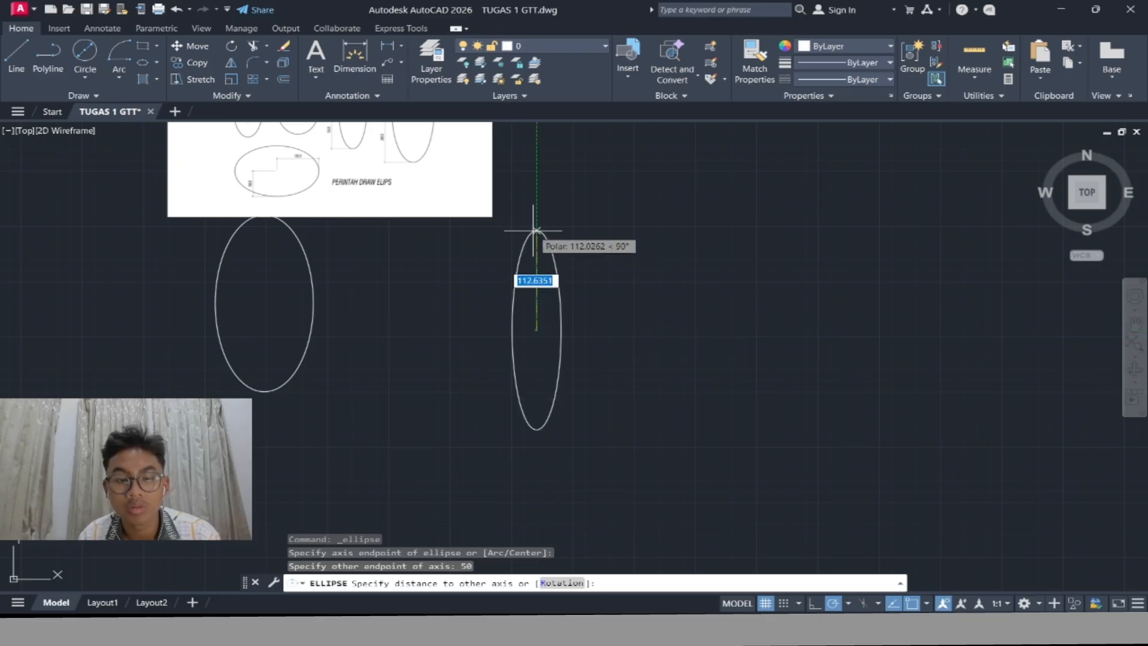
type("100")
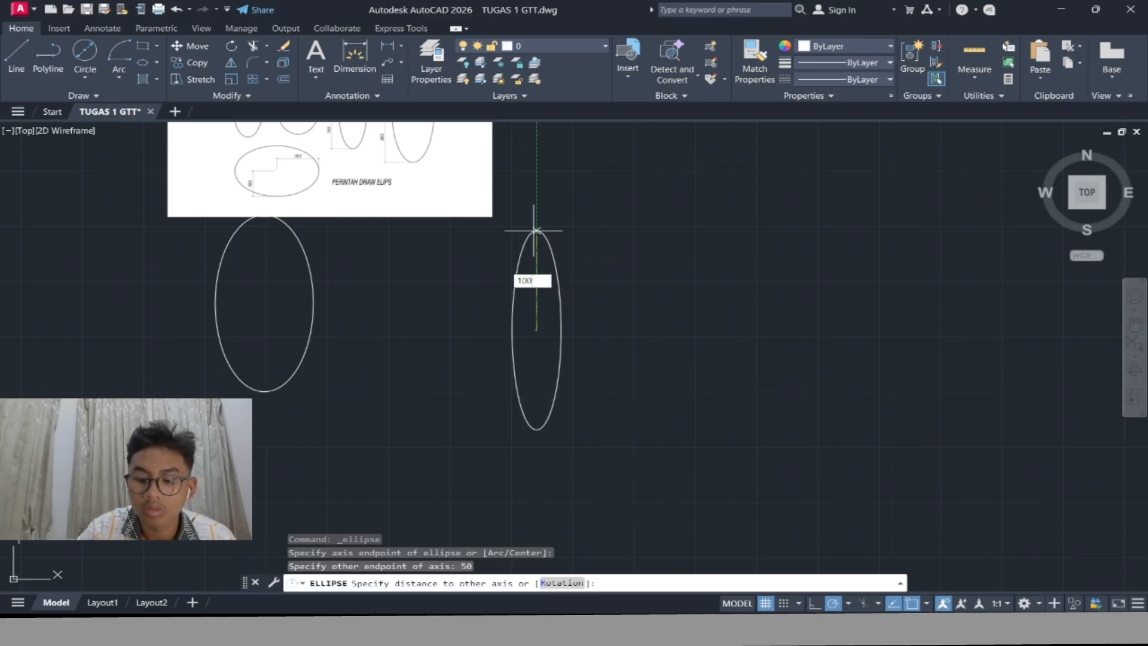
key("Return")
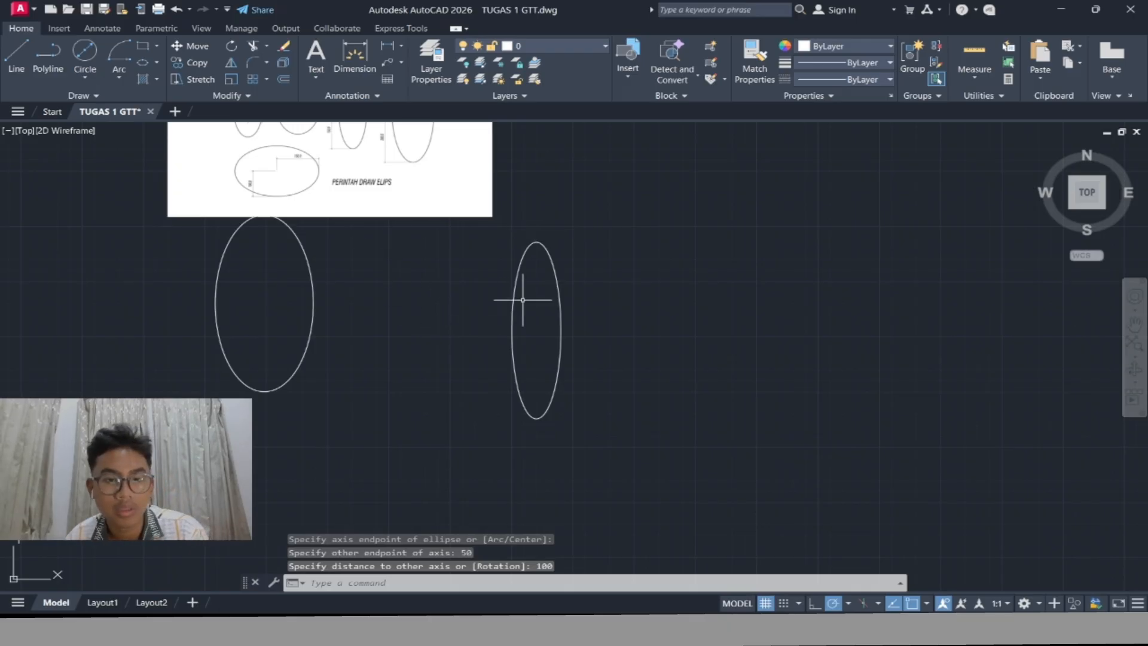
Move the wider ellipse about 155 units to the right and slightly down, beside the narrow ellipse and clear of the exercise image
left_click(269, 302)
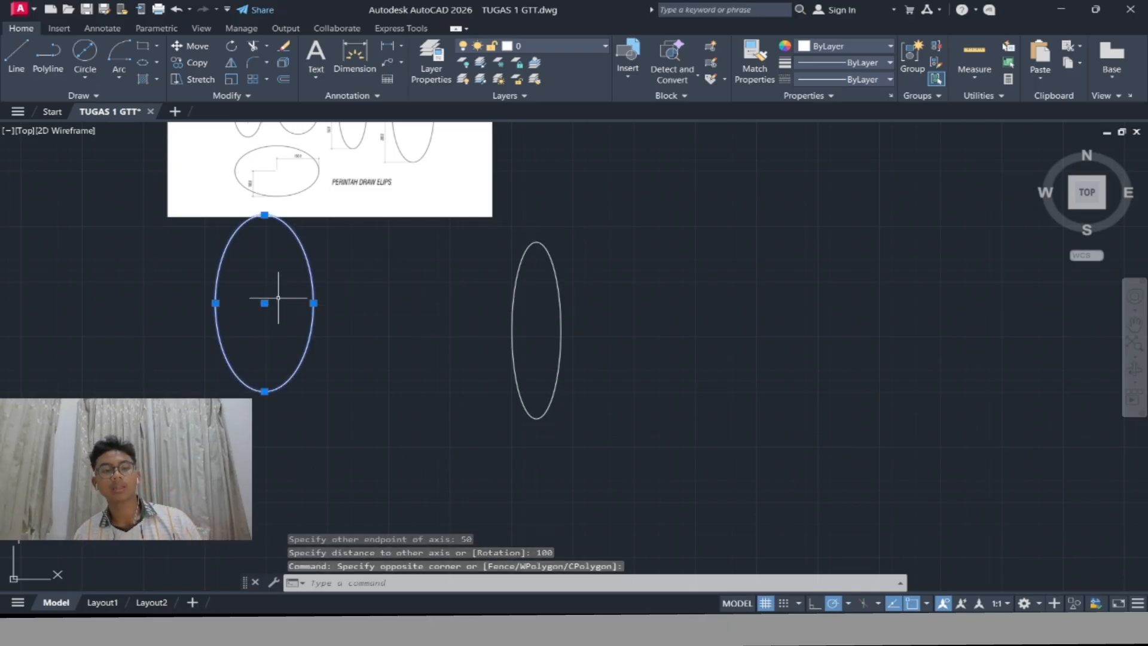
left_click(264, 303)
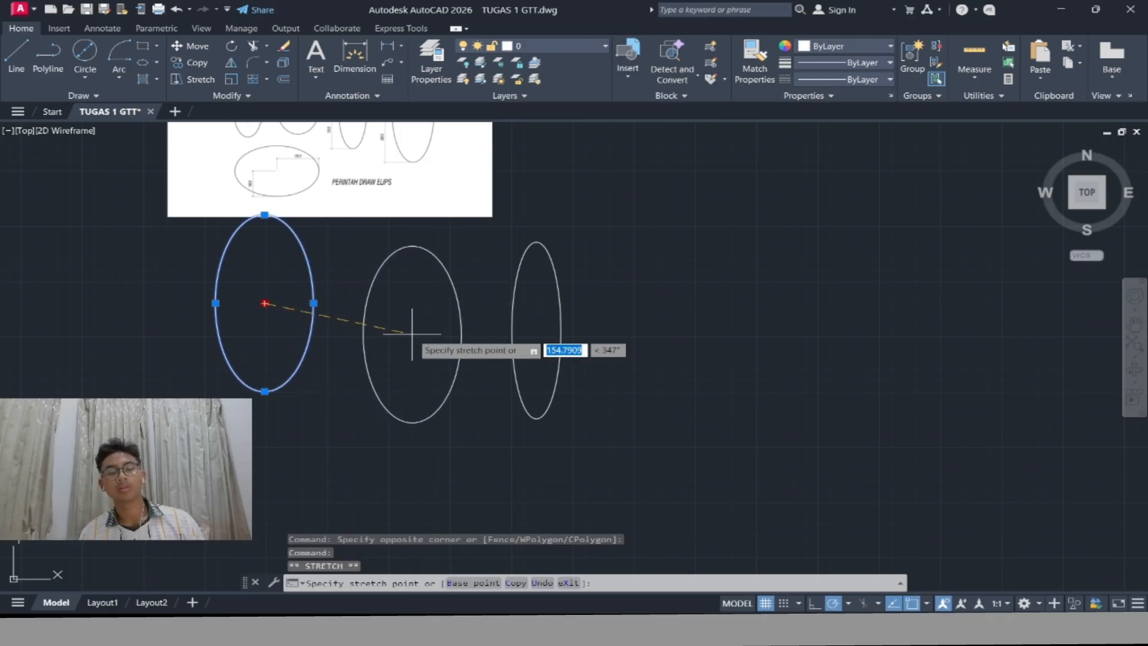
left_click(411, 333)
key("Escape")
Draw an elliptical arc right of the narrow ellipse, with a horizontal axis of 50 and a vertical half-axis of 100, starting at its left end
left_click(156, 62)
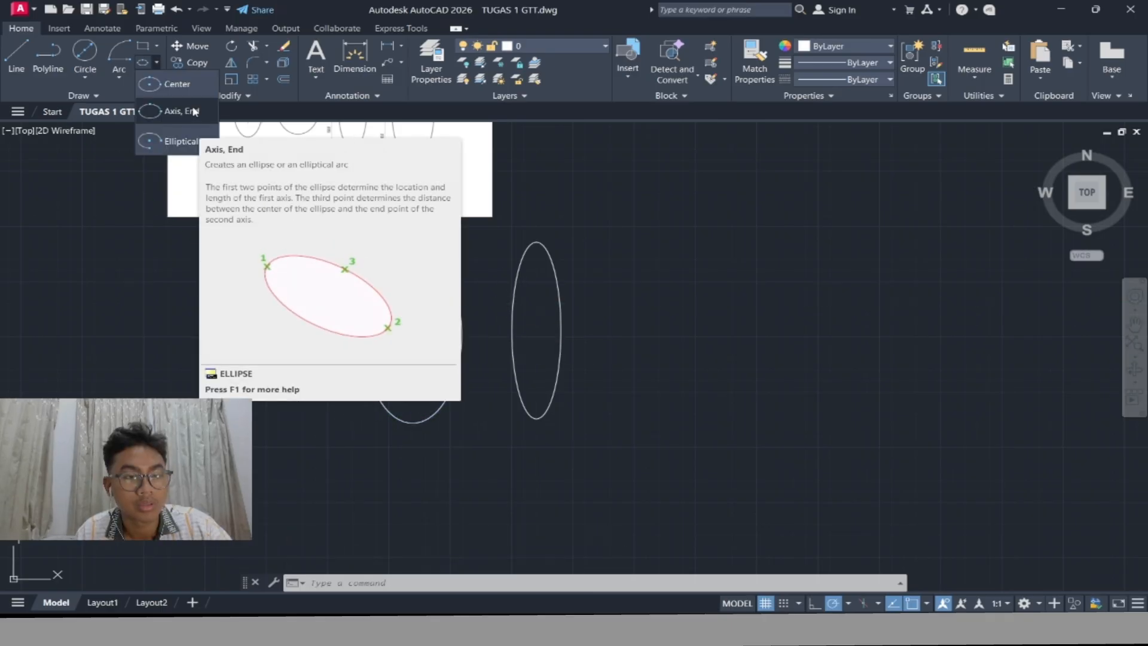
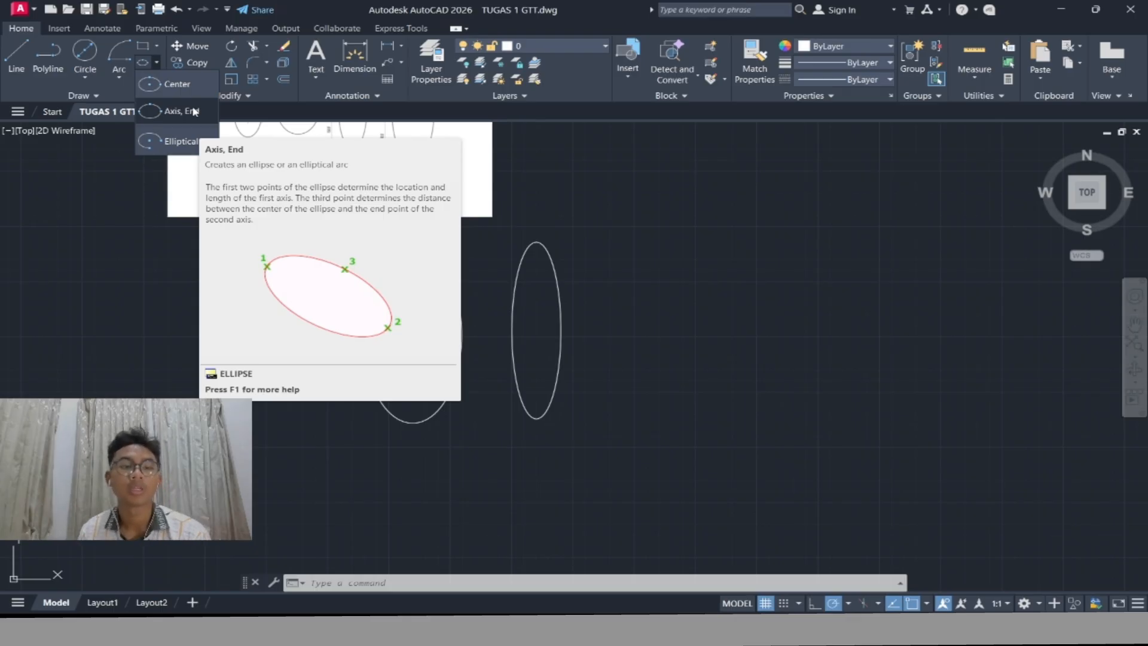
left_click(175, 142)
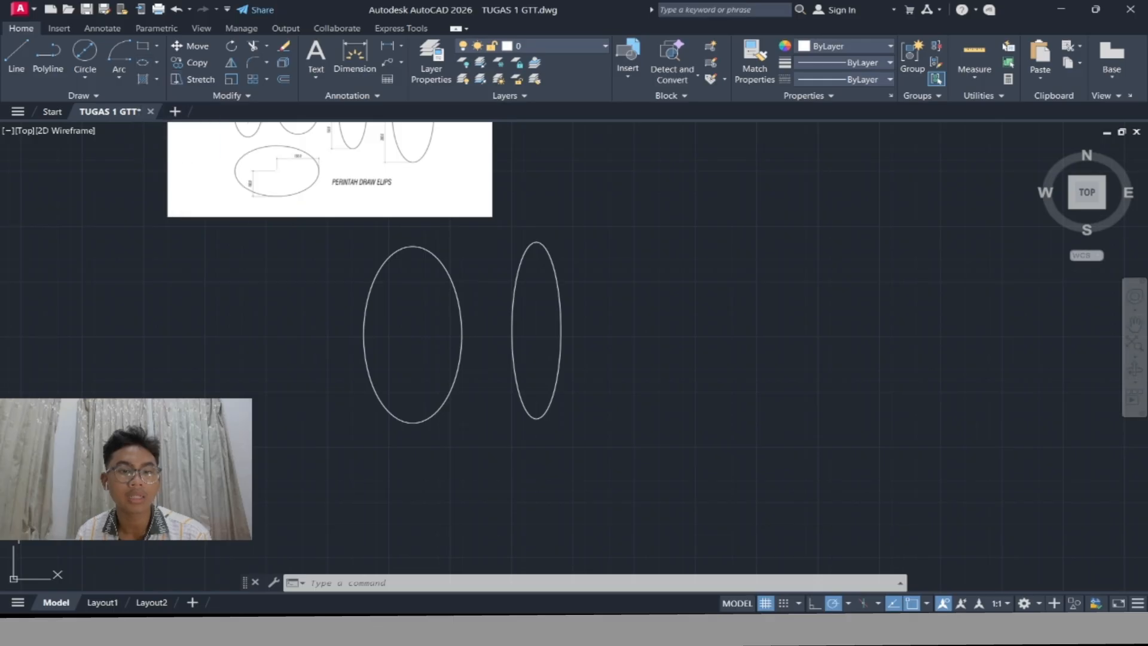
left_click(729, 326)
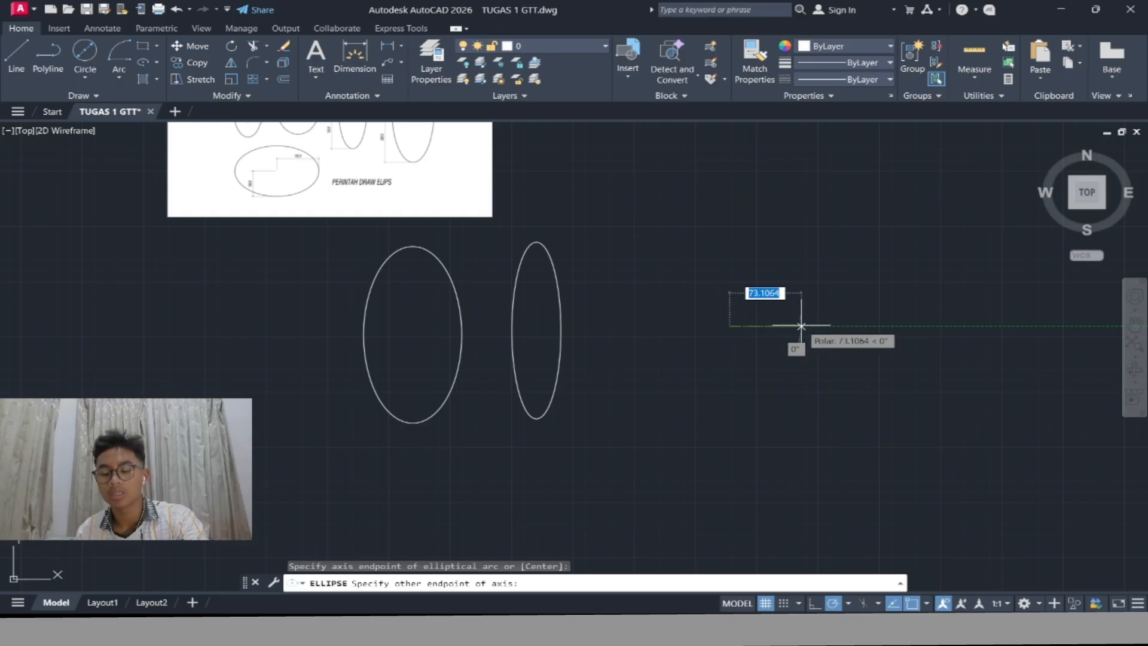
type("50")
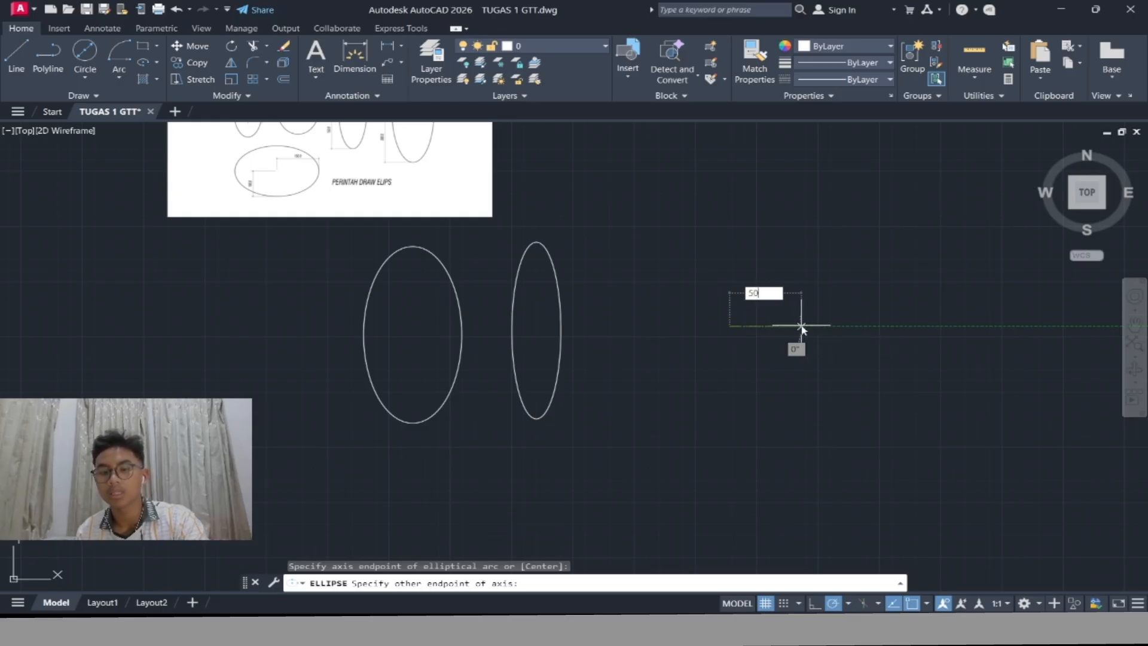
key("Return")
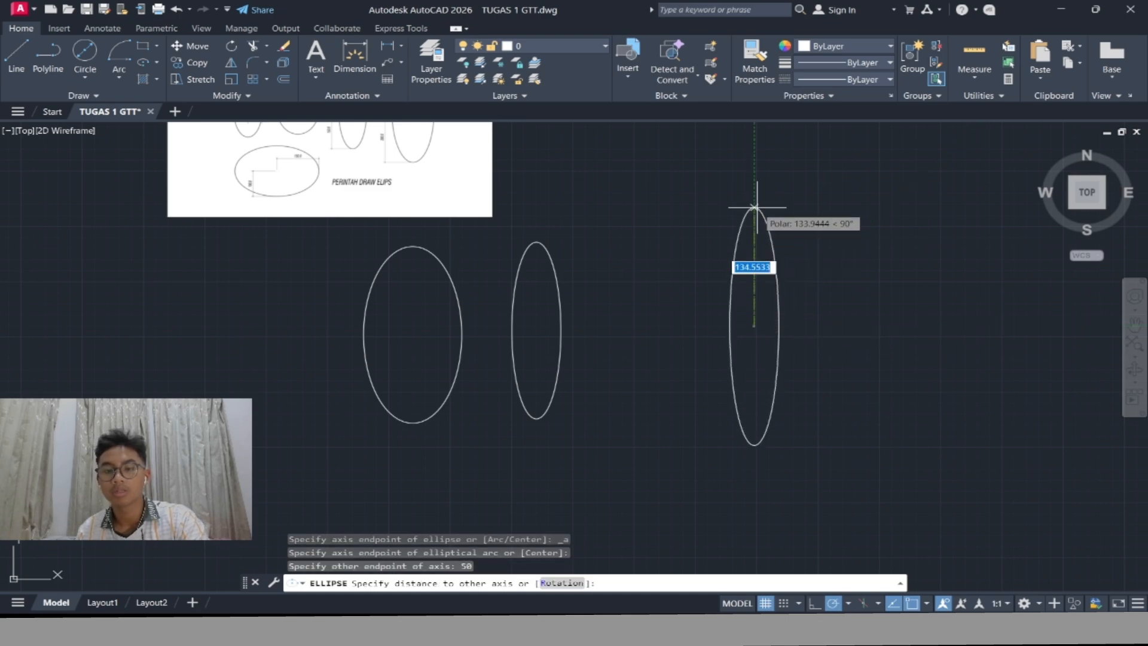
type("100")
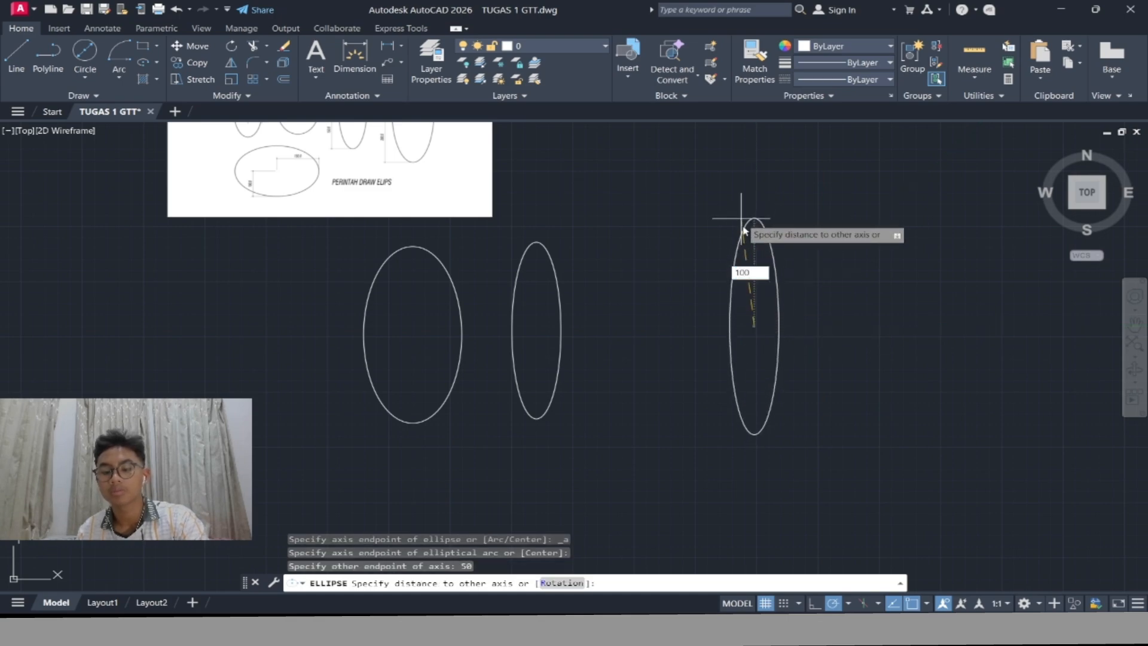
key("Return")
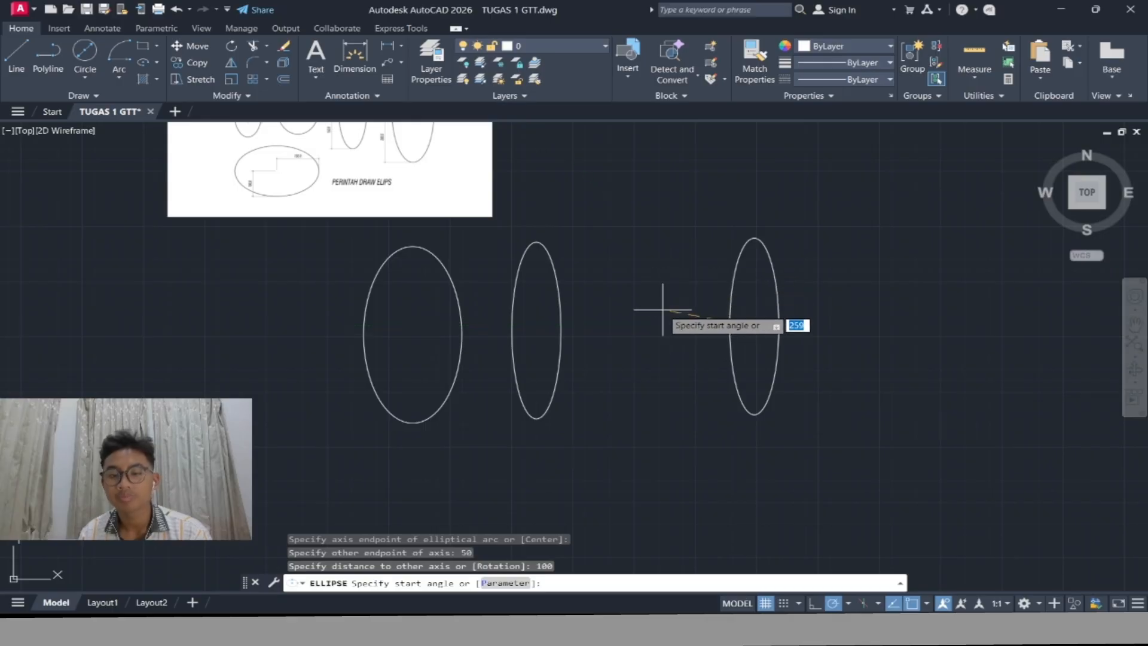
left_click(679, 326)
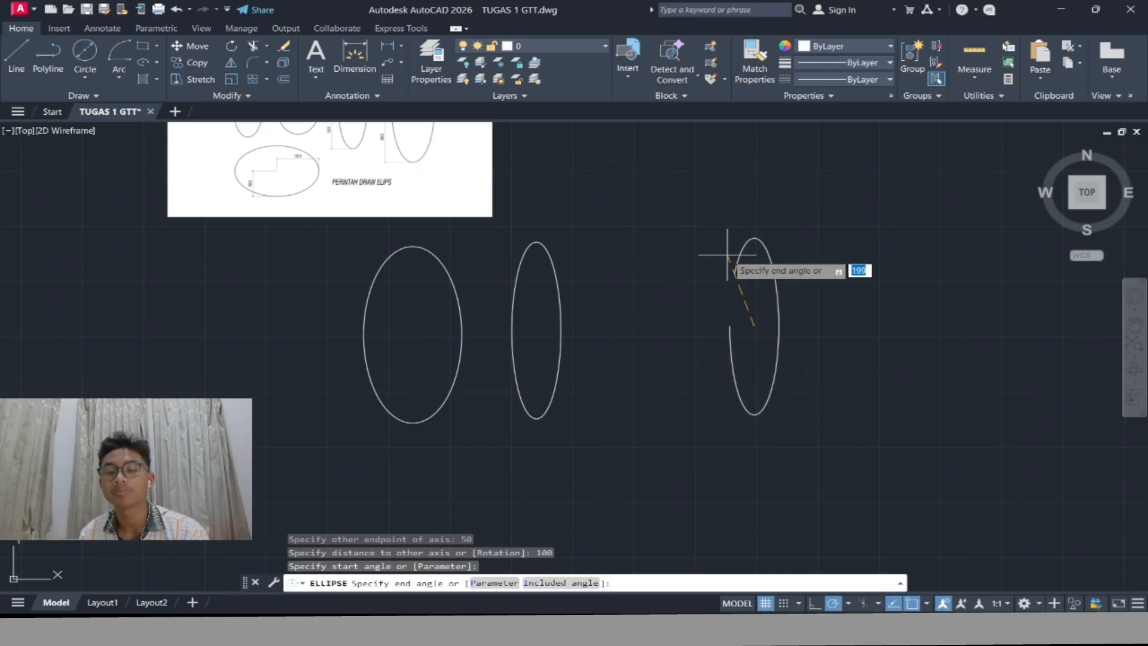
left_click(754, 228)
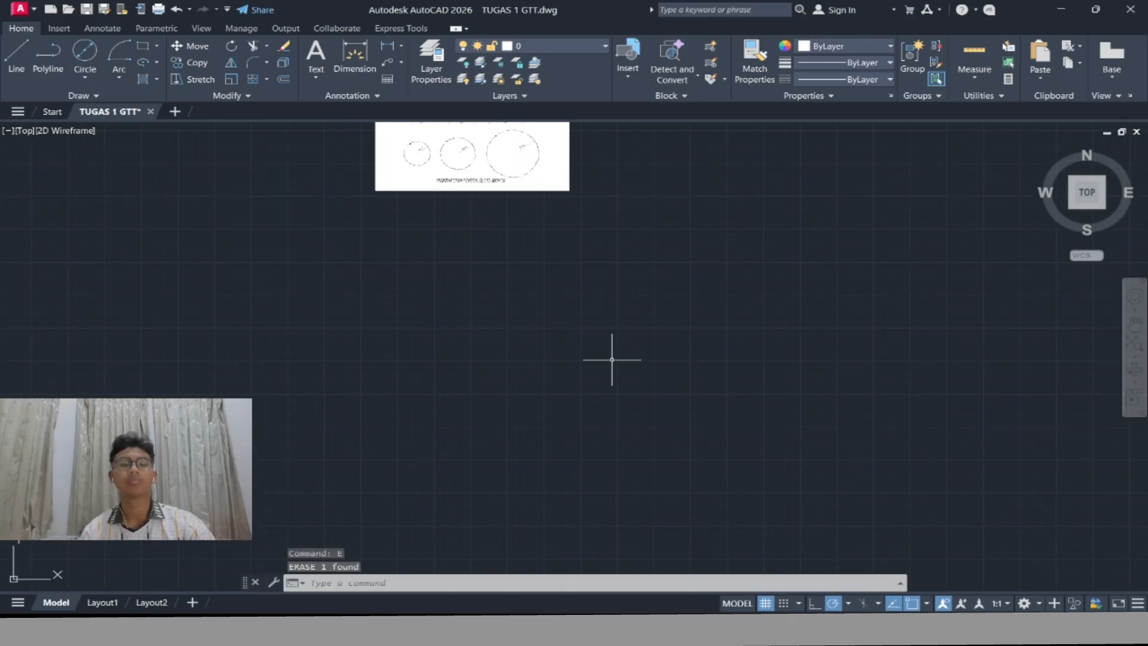
Examine the shapes and dimensions on the revision cloud exercise image
scroll(609, 370, "down", 4)
scroll(595, 398, "up", 4)
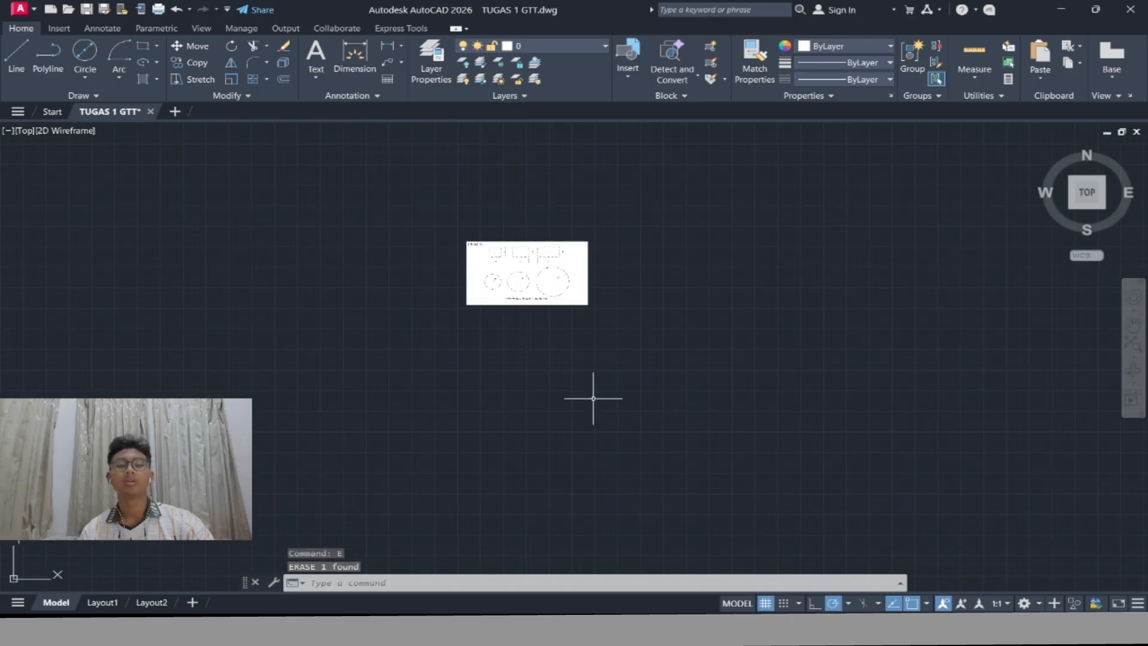
middle_click_drag(499, 395, 519, 447)
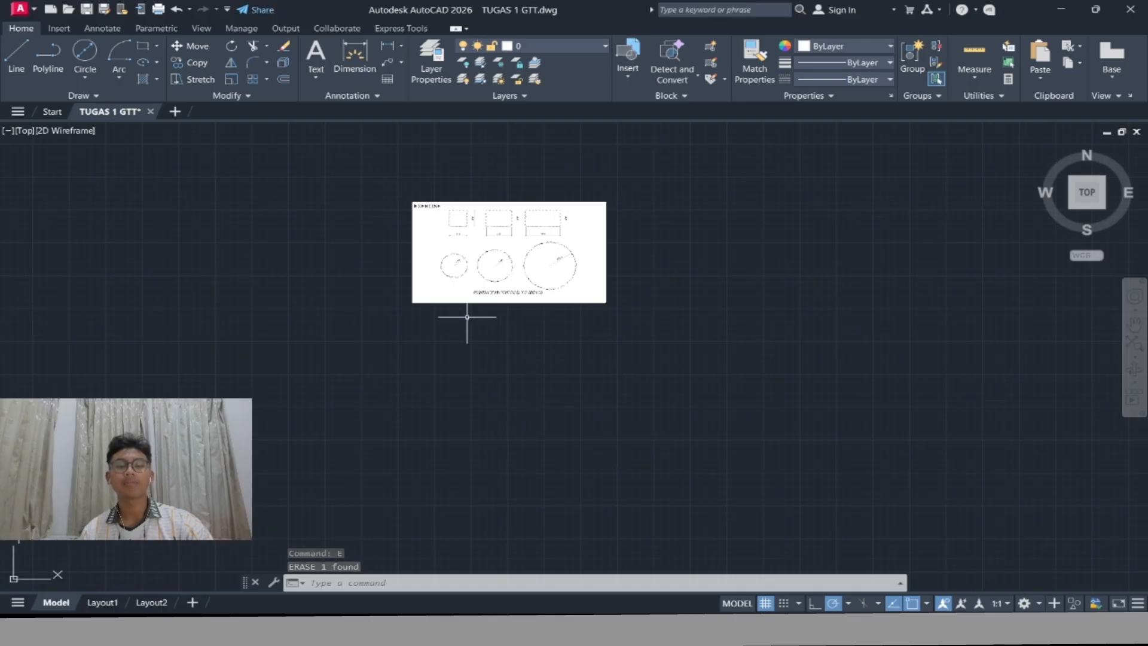
scroll(514, 281, "up", 4)
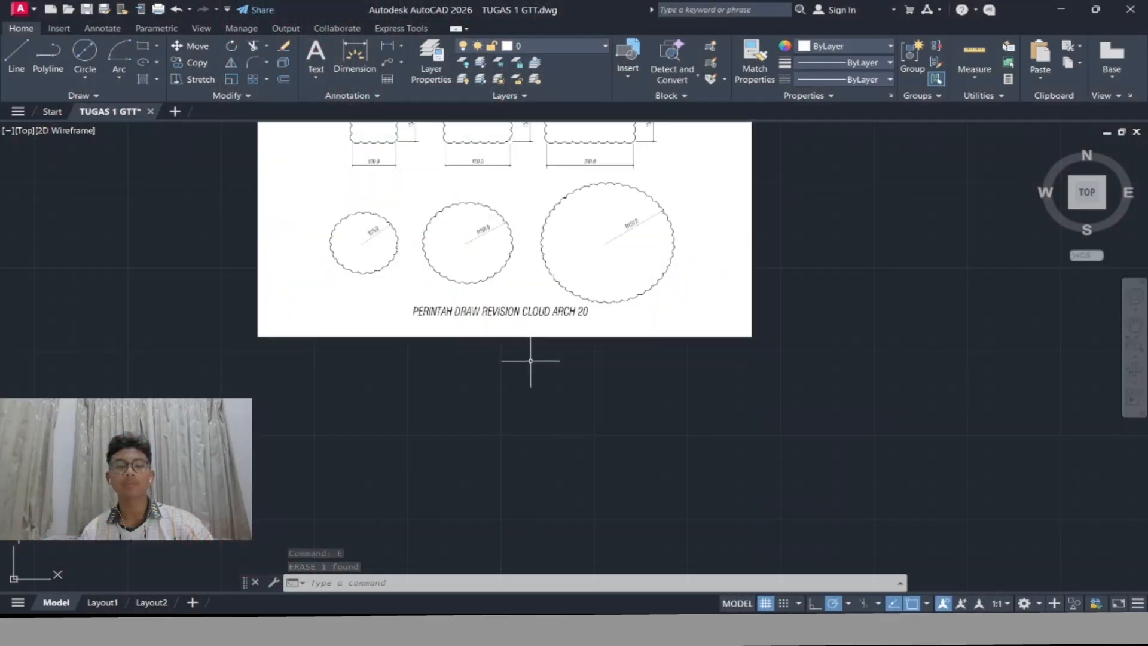
scroll(515, 376, "down", 2)
middle_click_drag(514, 375, 563, 431)
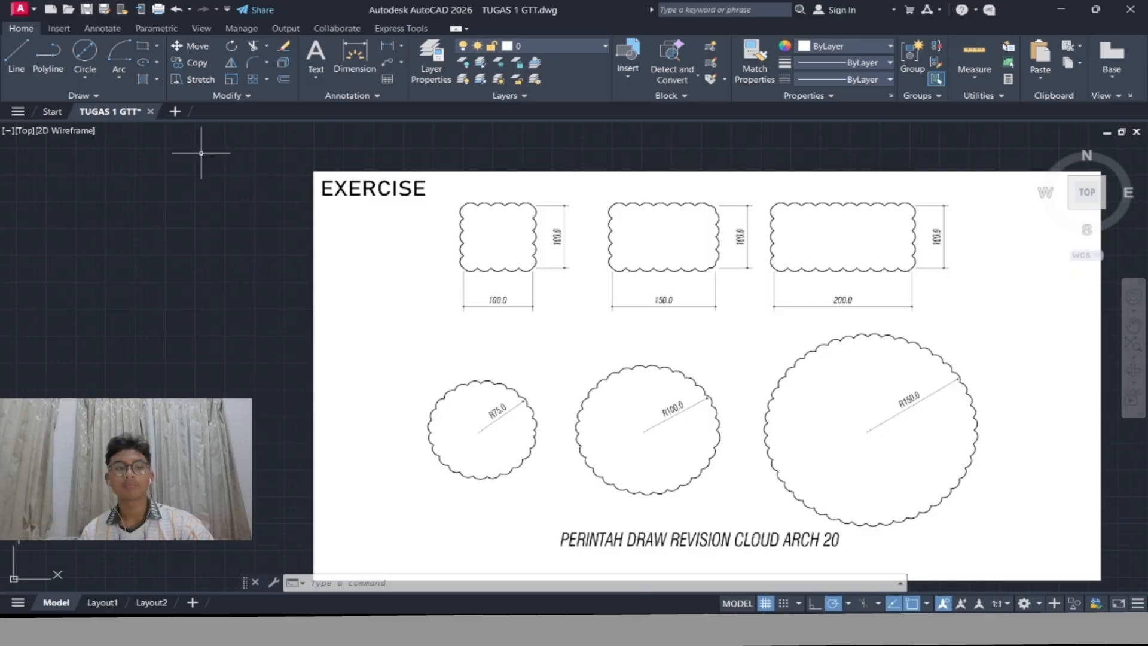
left_click(112, 97)
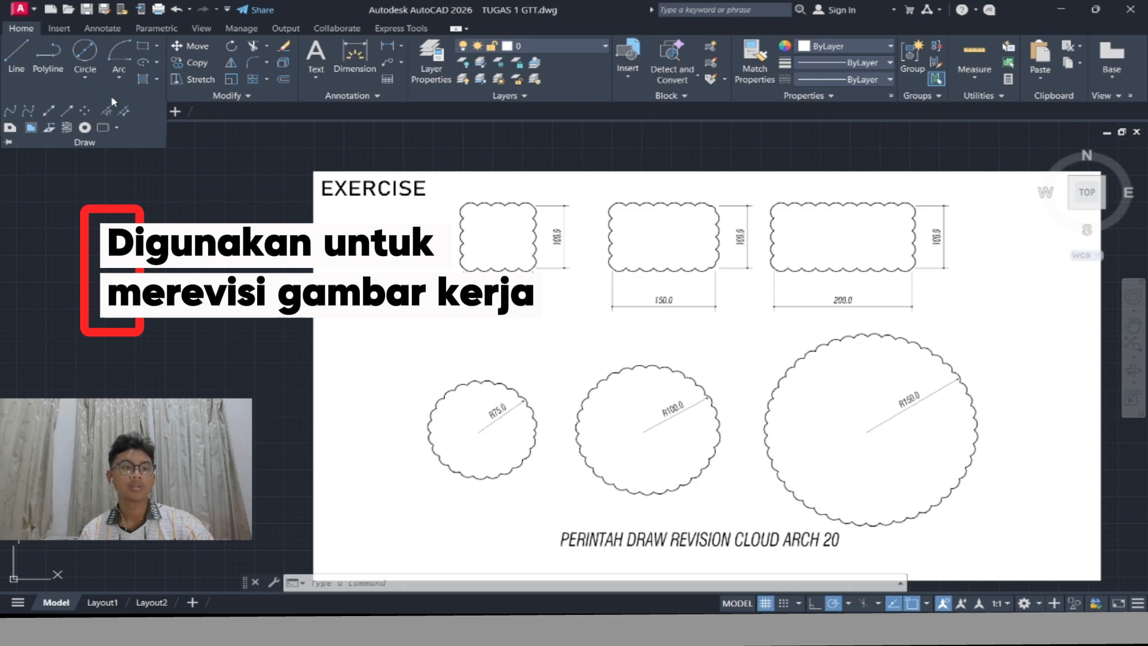
left_click(116, 129)
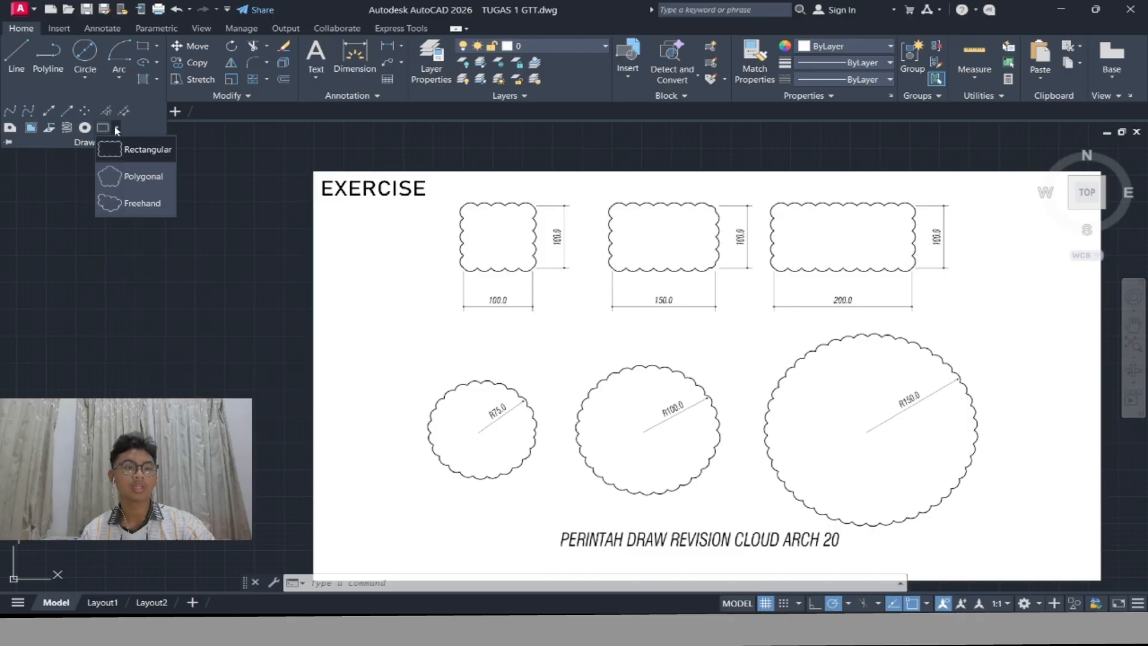
left_click(158, 159)
scroll(304, 315, "down", 2)
scroll(303, 315, "down", 2)
middle_click_drag(304, 315, 336, 208)
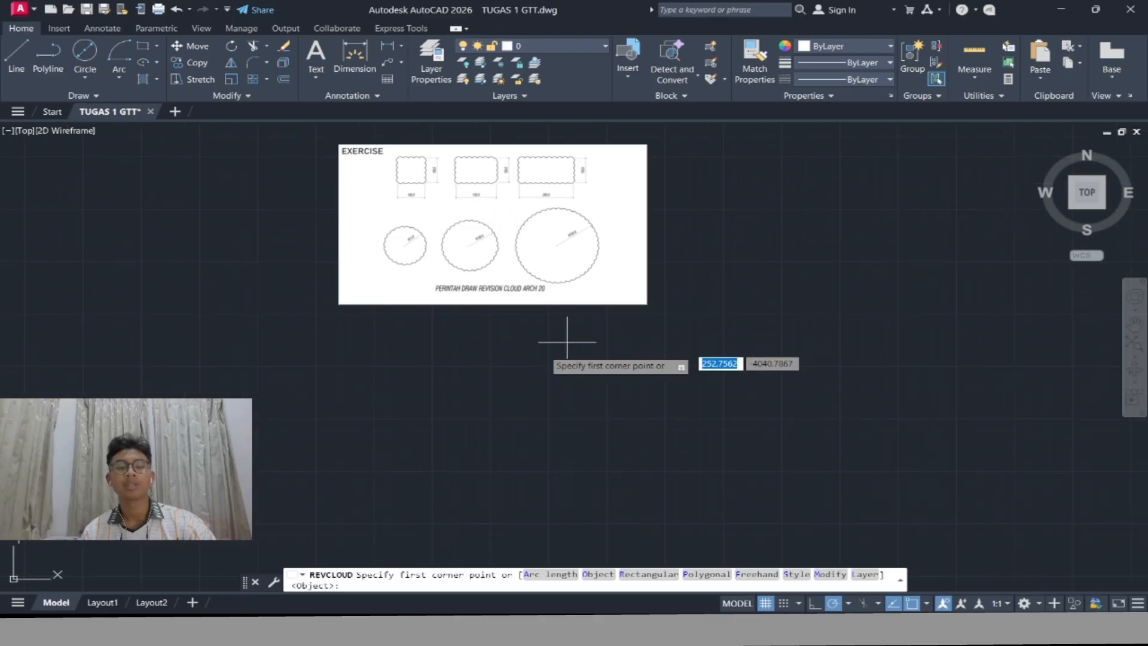
scroll(412, 357, "up", 6)
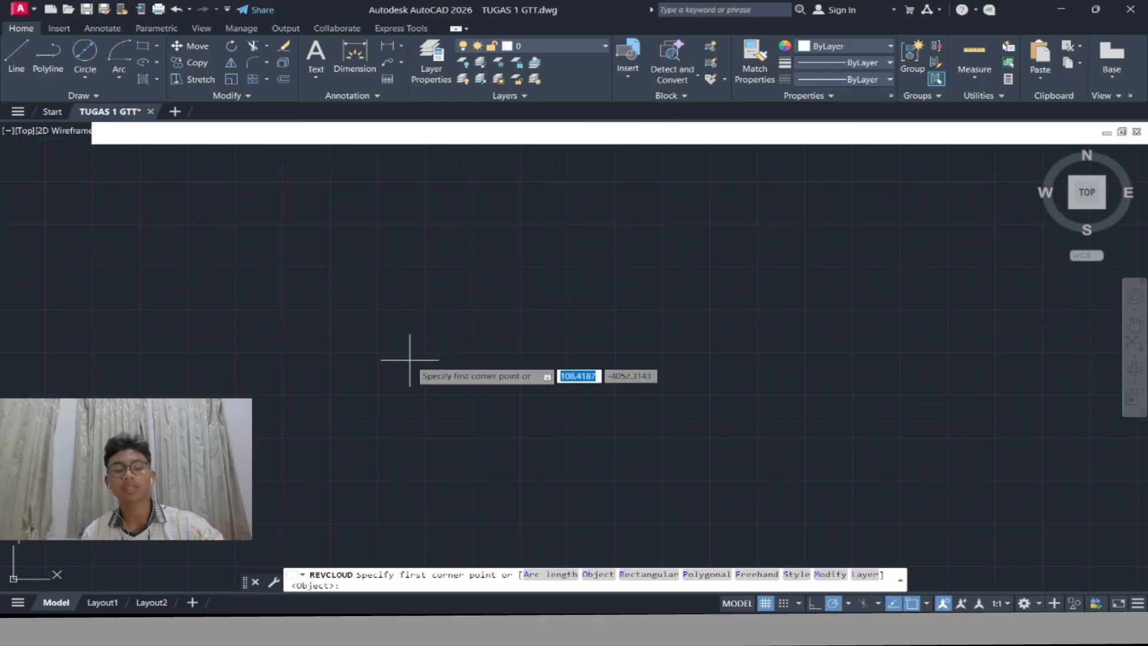
scroll(392, 328, "down", 3)
scroll(392, 327, "down", 7)
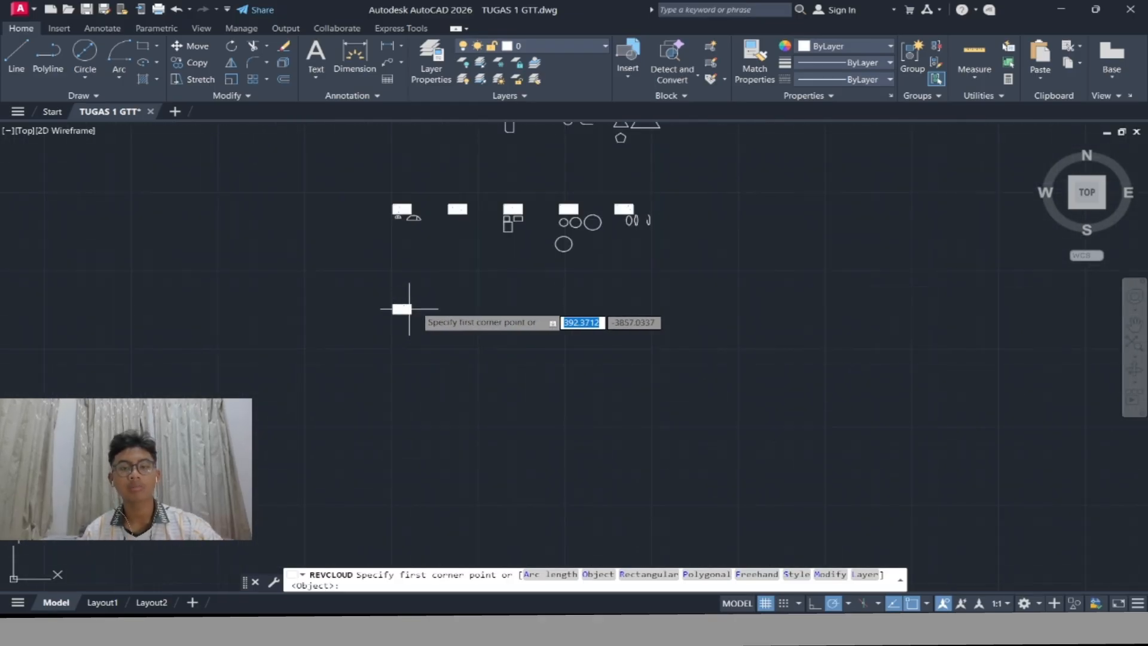
scroll(500, 214, "down", 1)
scroll(506, 211, "up", 4)
scroll(507, 211, "up", 3)
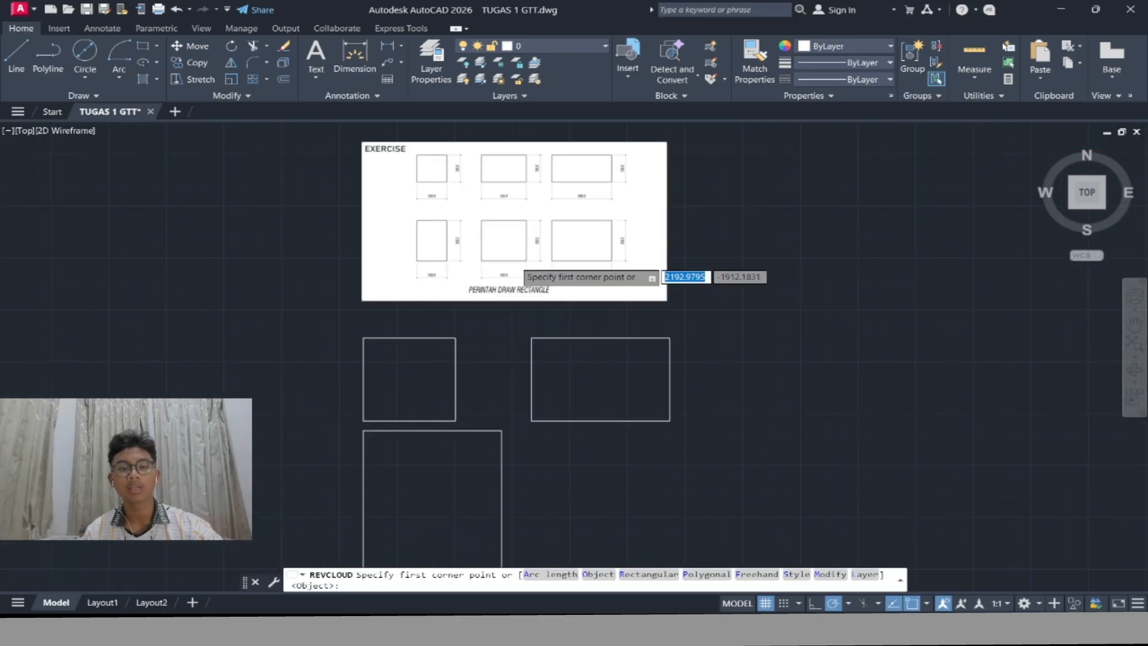
scroll(379, 389, "down", 5)
scroll(379, 389, "down", 1)
middle_click_drag(379, 389, 382, 357)
scroll(364, 369, "up", 8)
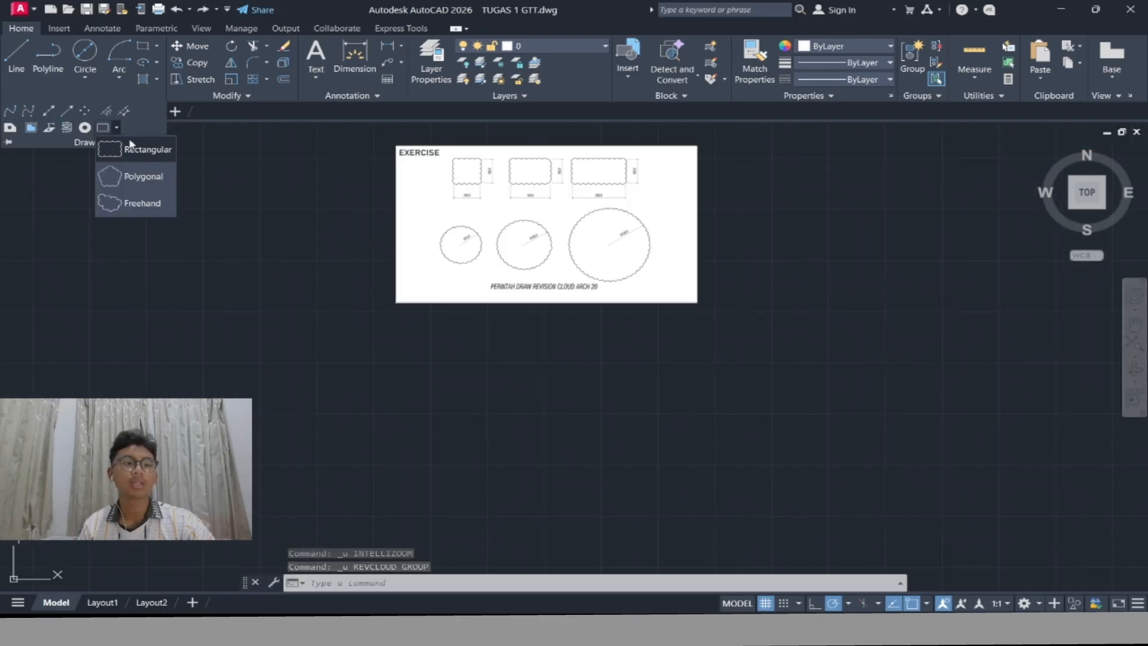
Draw a freely sized rectangular revision cloud just below the revision cloud exercise image, keeping the current arc length
left_click(134, 149)
left_click(422, 341)
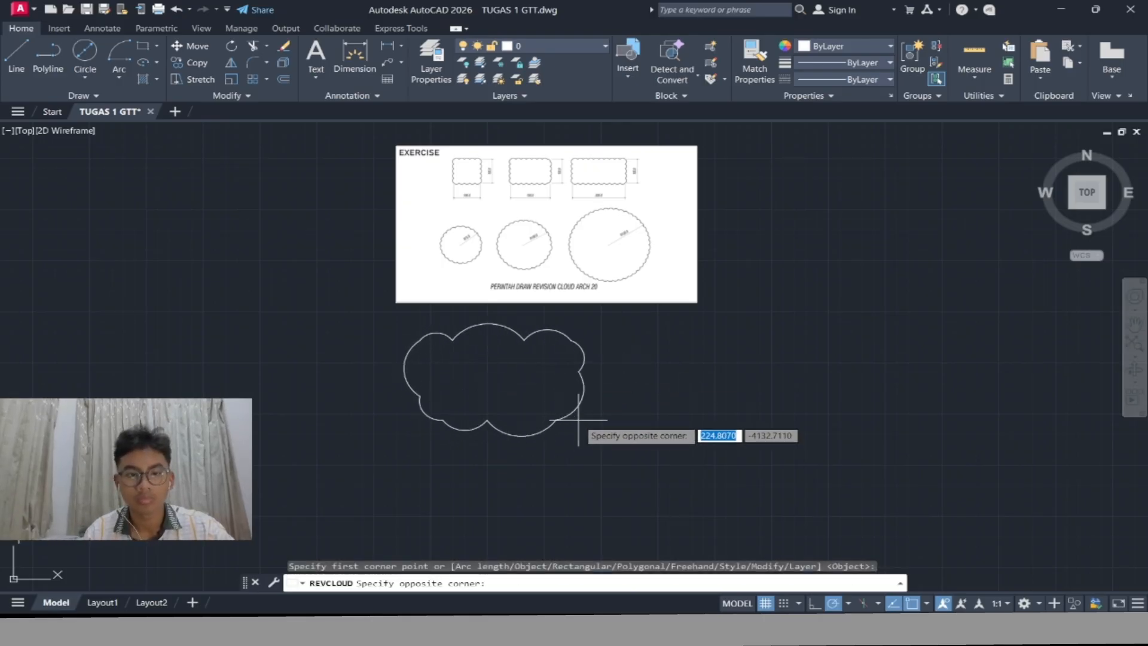
left_click(587, 435)
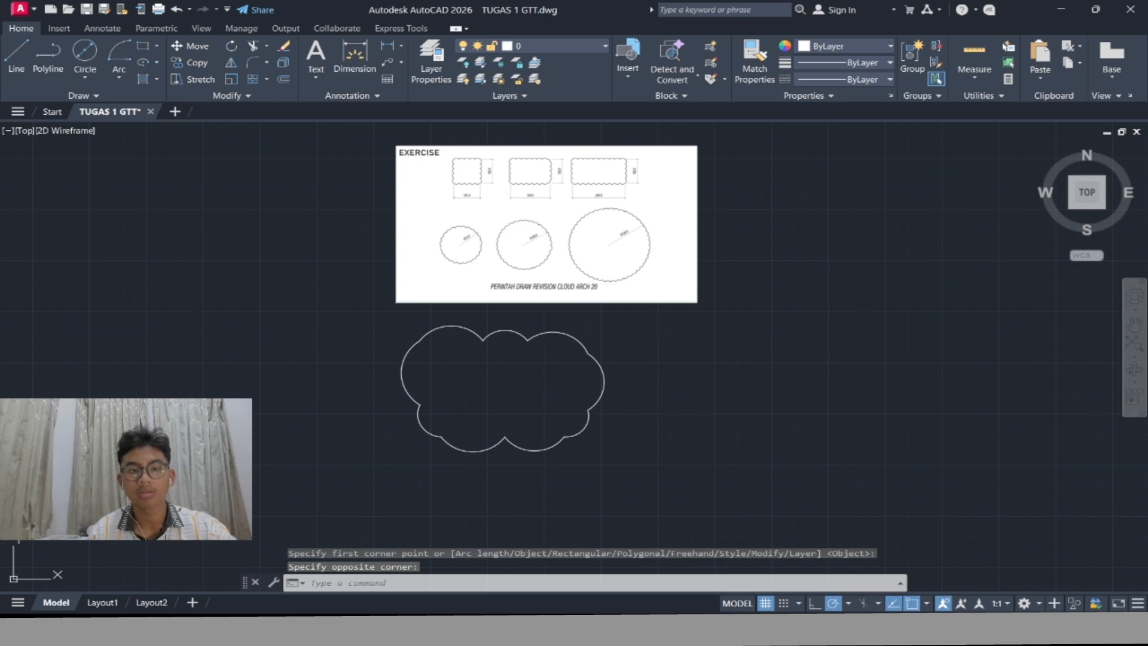
scroll(469, 176, "up", 6)
scroll(499, 226, "down", 6)
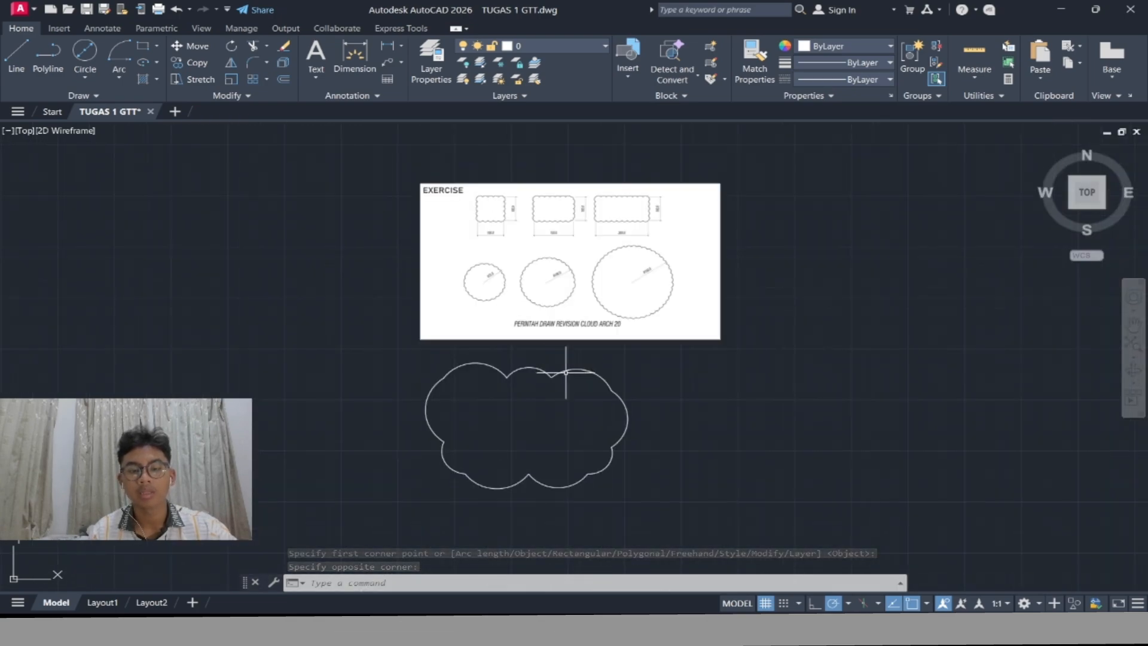
left_click(584, 369)
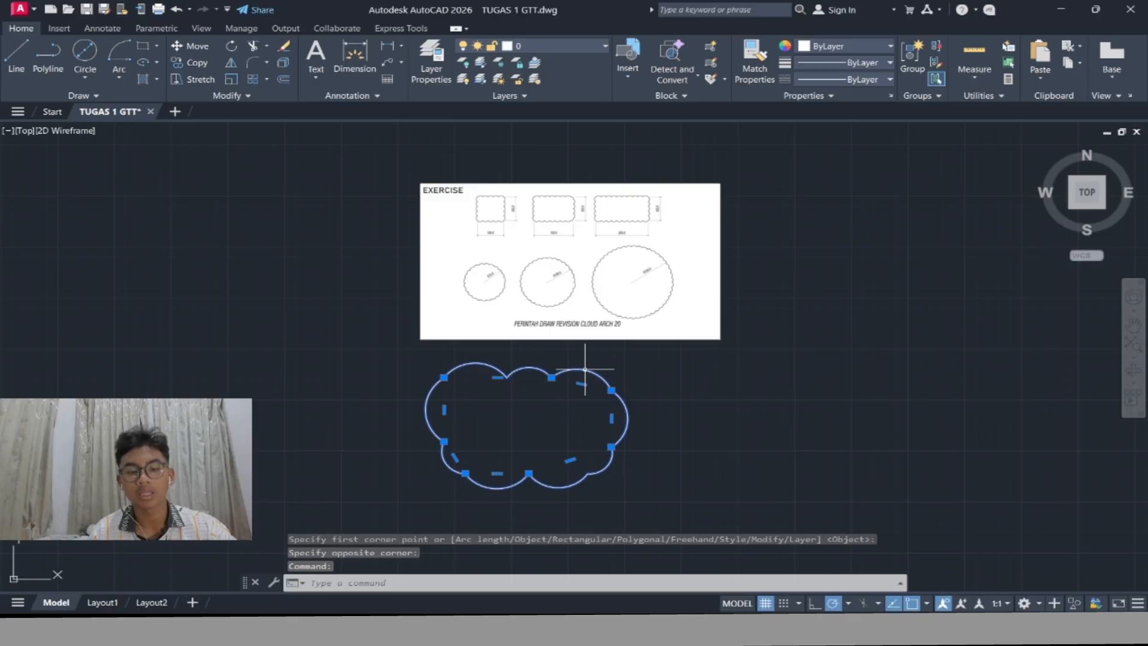
double_click(585, 368)
key("Escape")
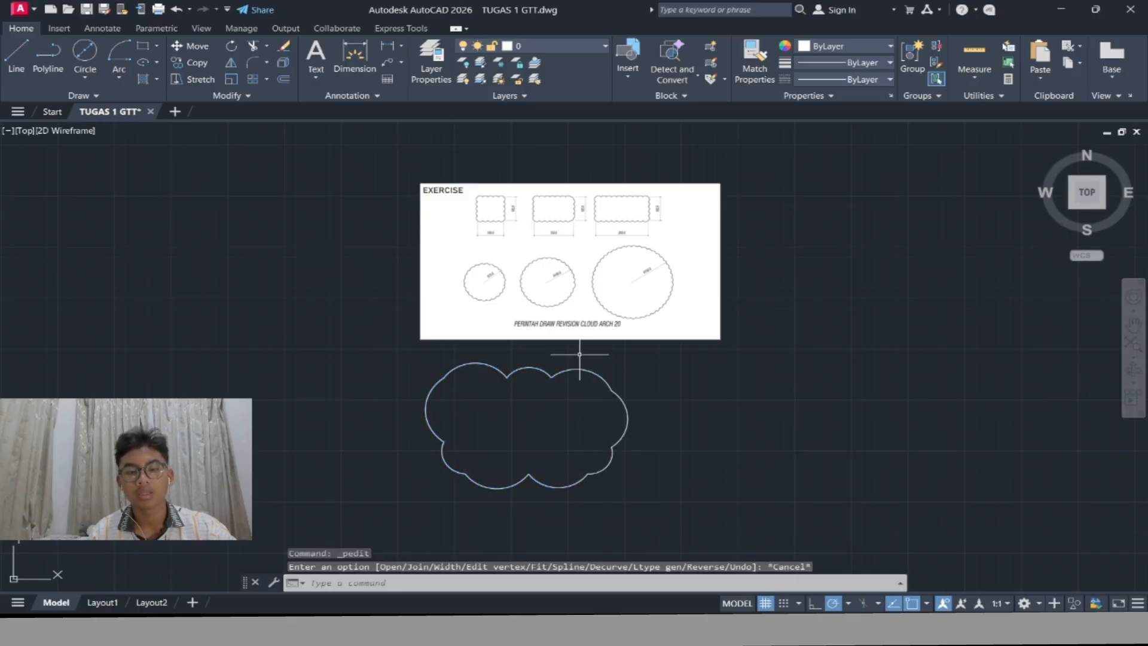
Draw a freely sized rectangular revision cloud with an arc length of 20, to the right of the large-arc cloud
left_click(86, 96)
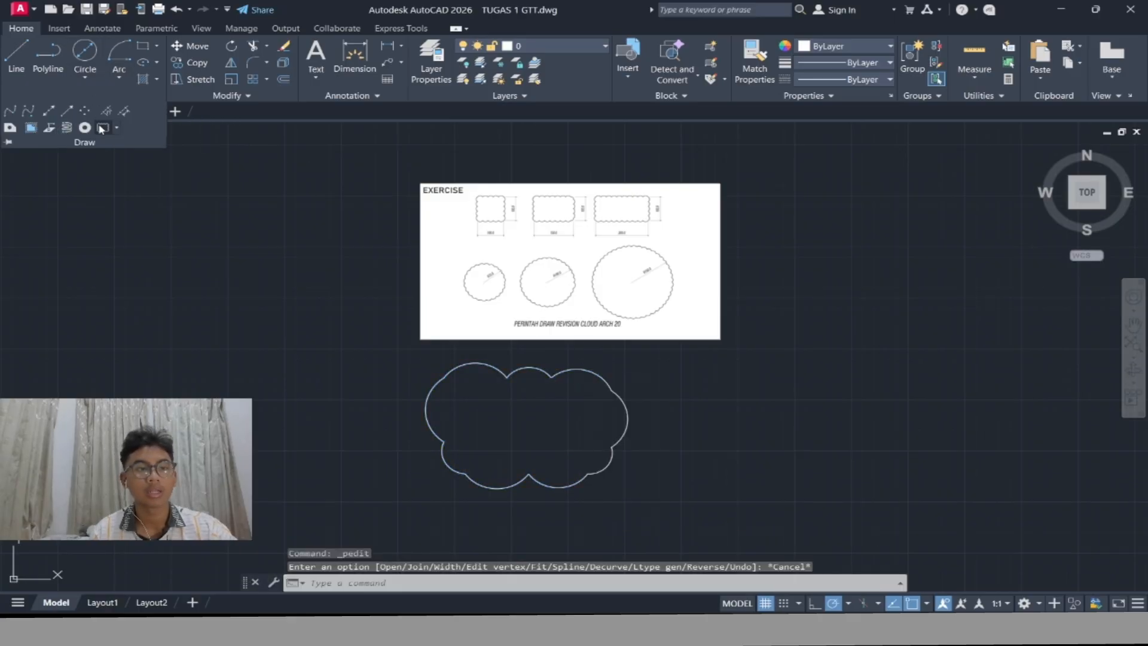
left_click(102, 129)
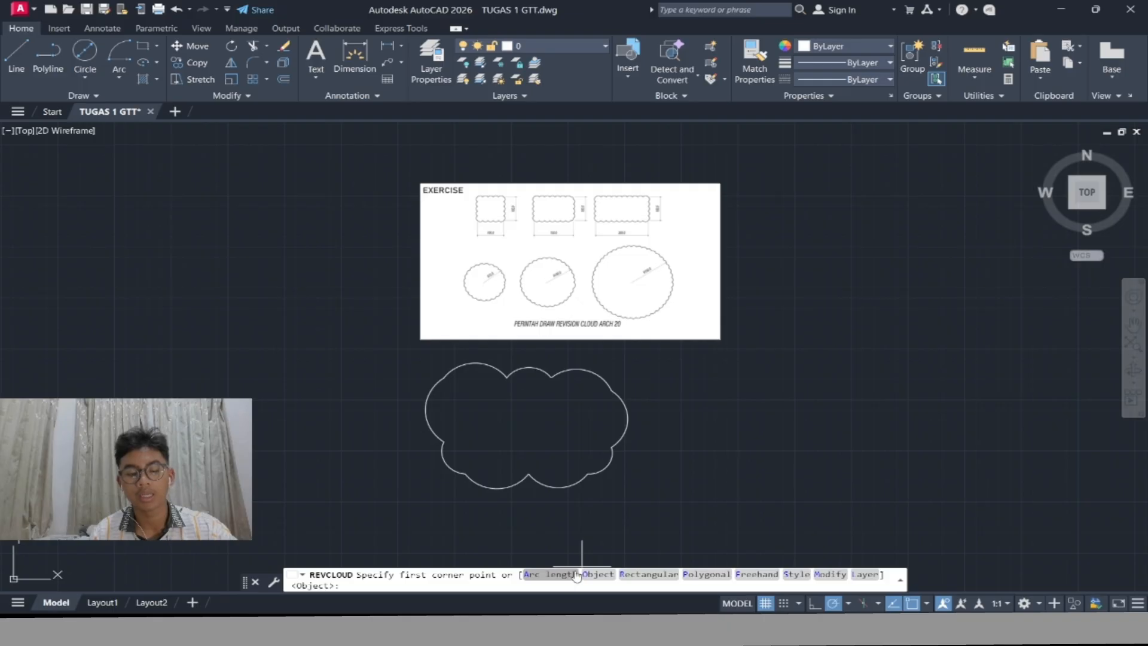
type("a")
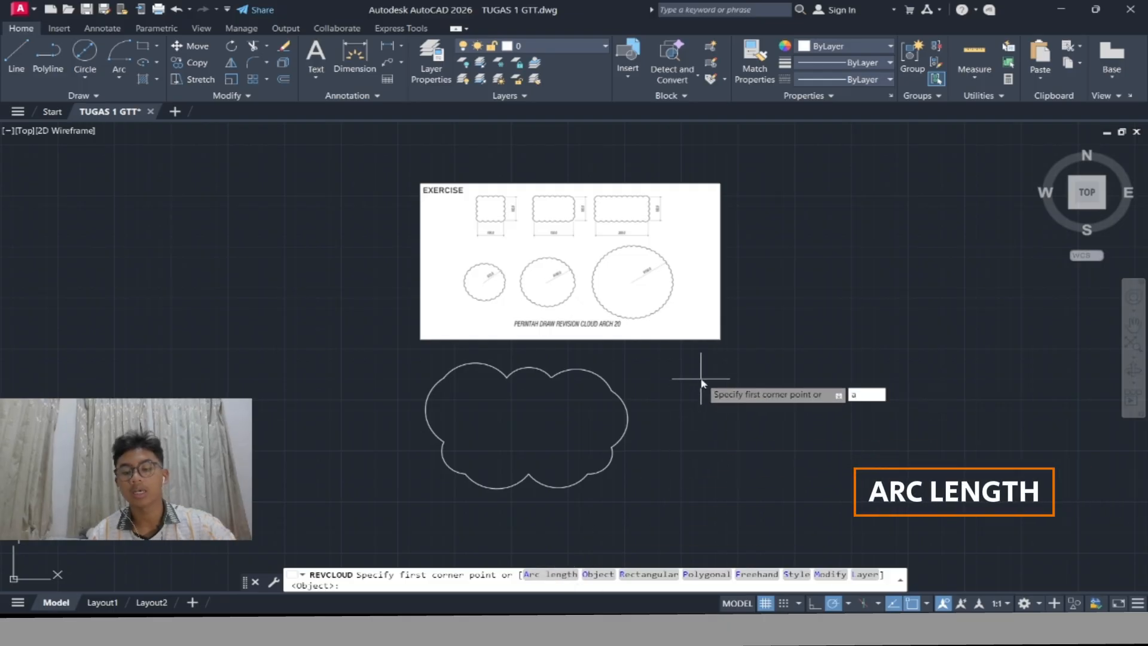
key("Return")
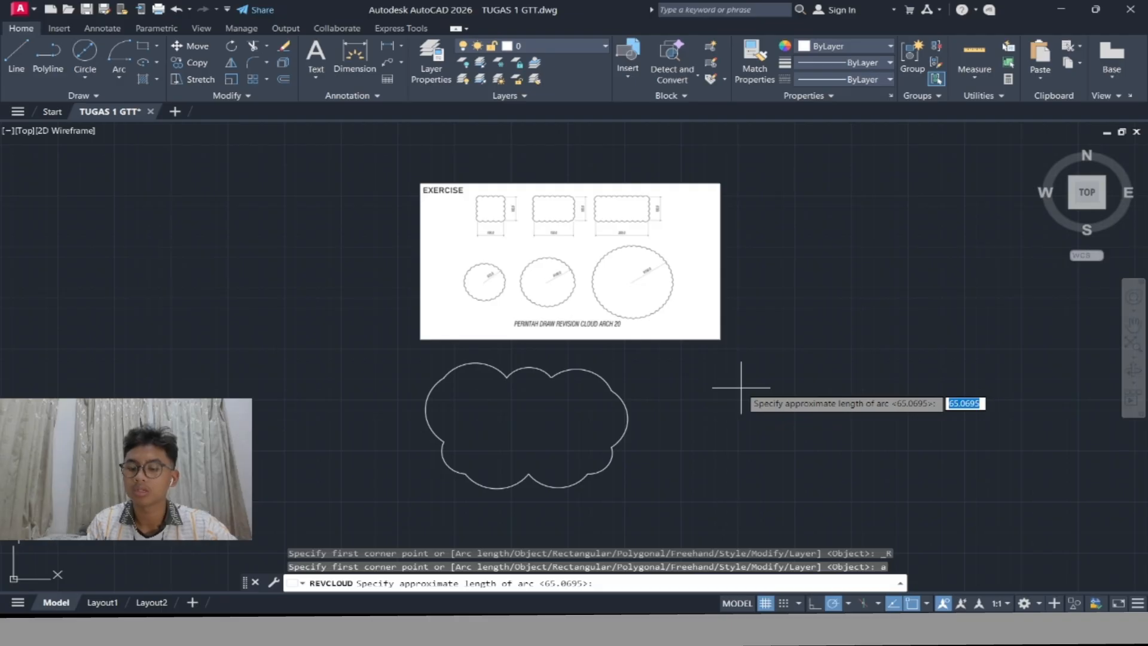
key("Return")
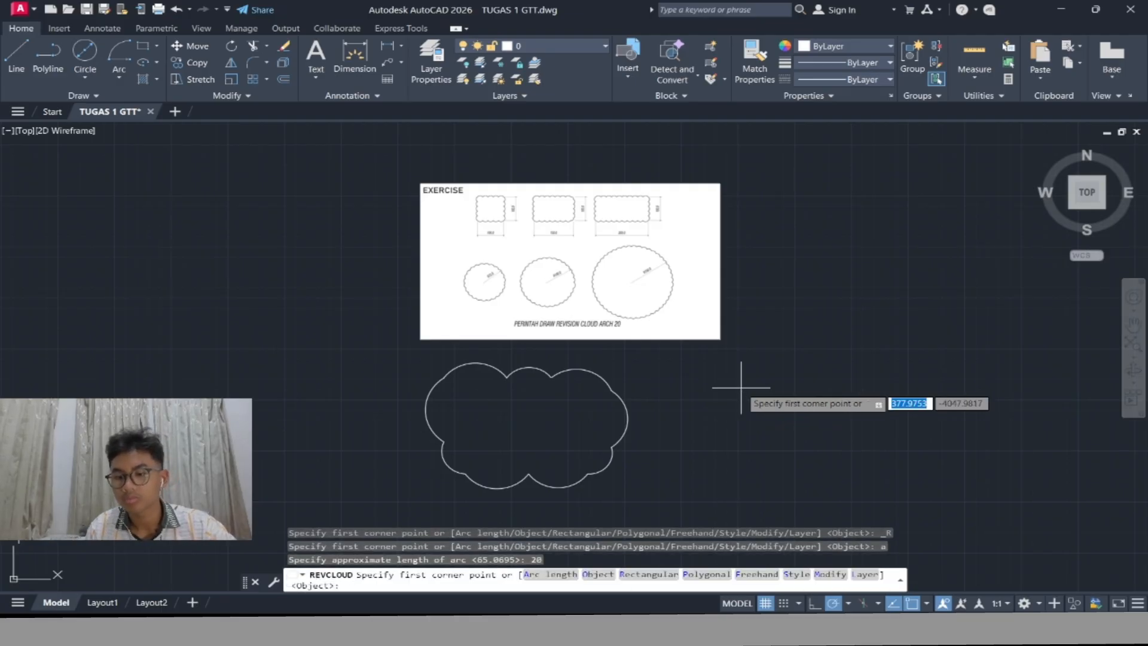
left_click(745, 445)
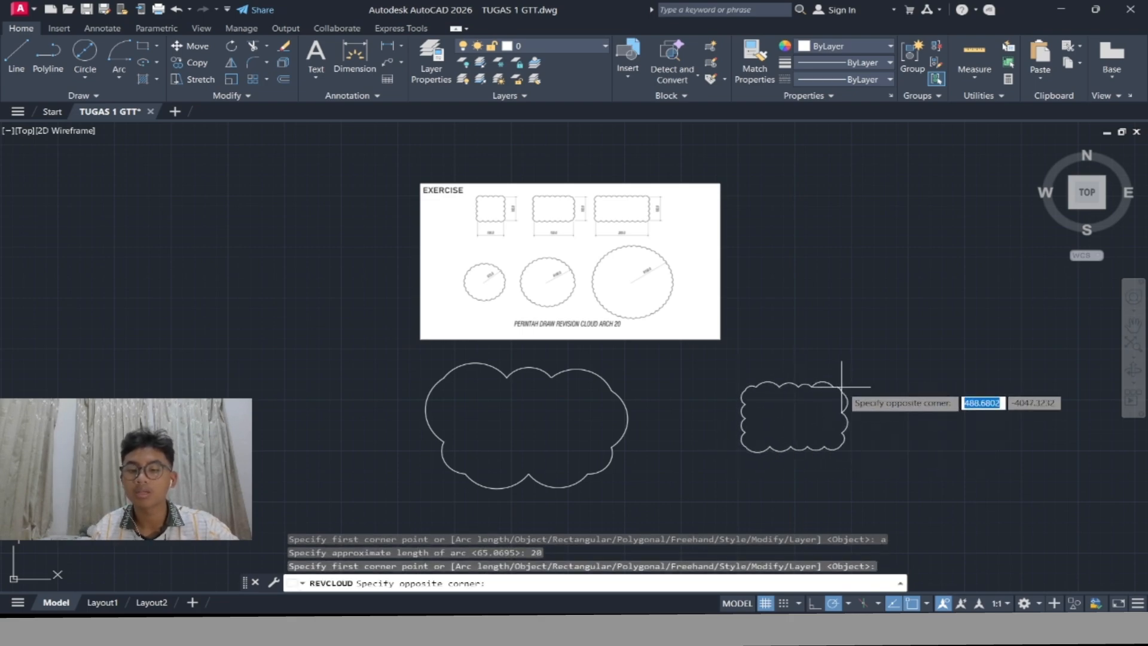
left_click(878, 378)
scroll(878, 379, "up", 2)
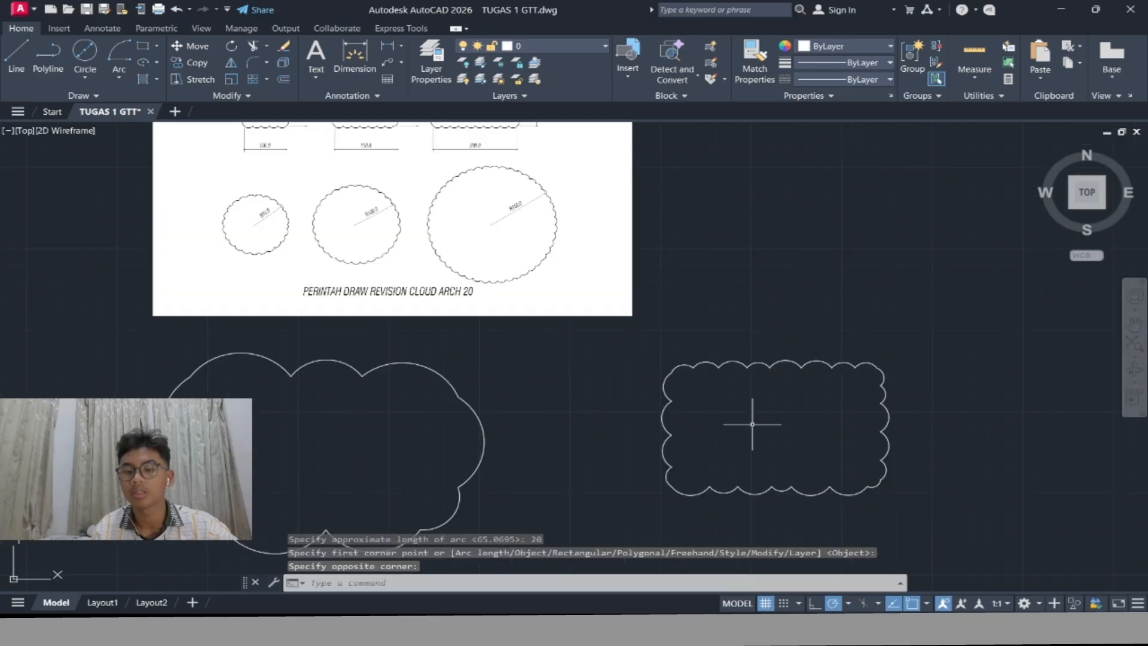
Draw a freely shaped polygonal revision cloud with six corners below the two rectangular clouds, keeping the current arc length
scroll(451, 159, "down", 6)
key("Return")
key("Return")
left_click(111, 94)
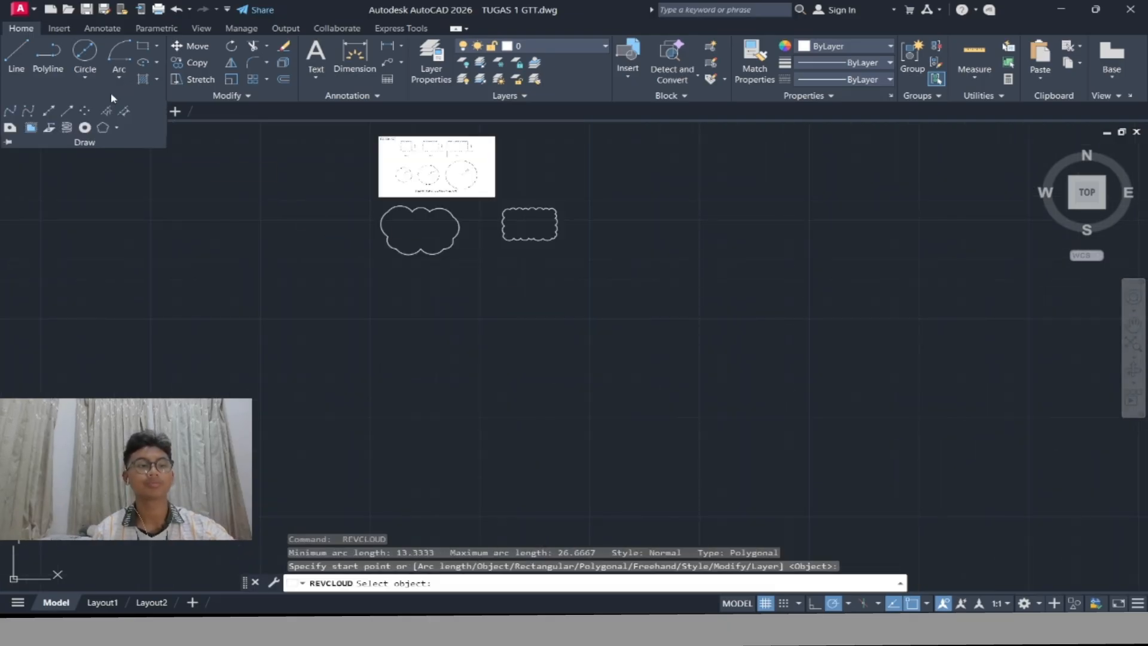
left_click(117, 129)
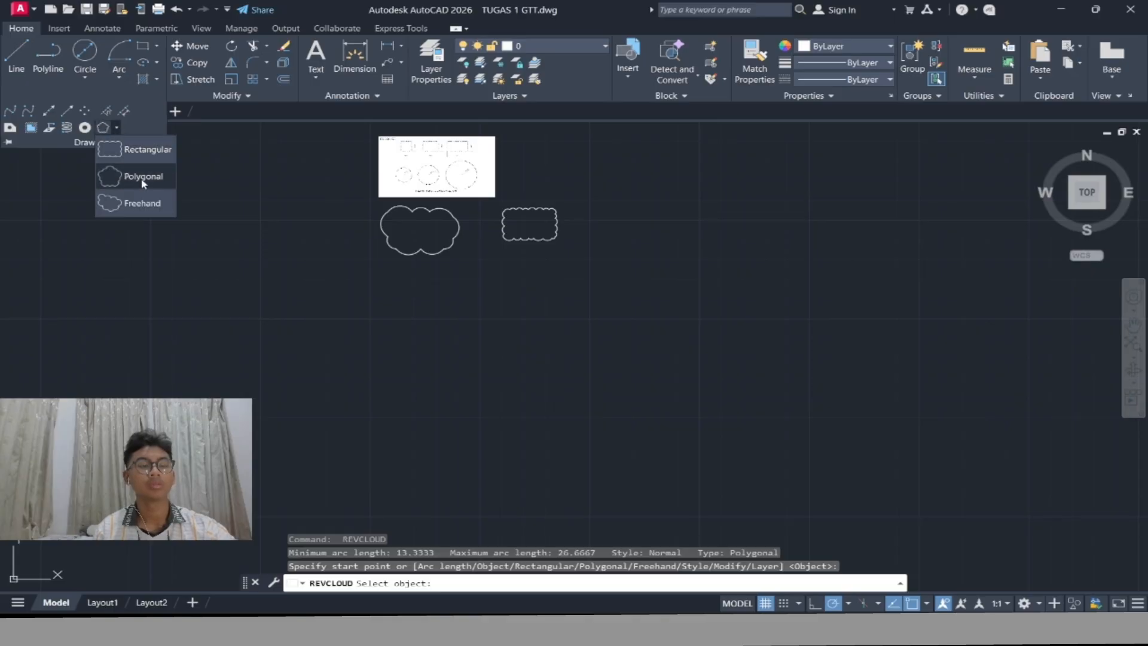
left_click(143, 178)
left_click(381, 304)
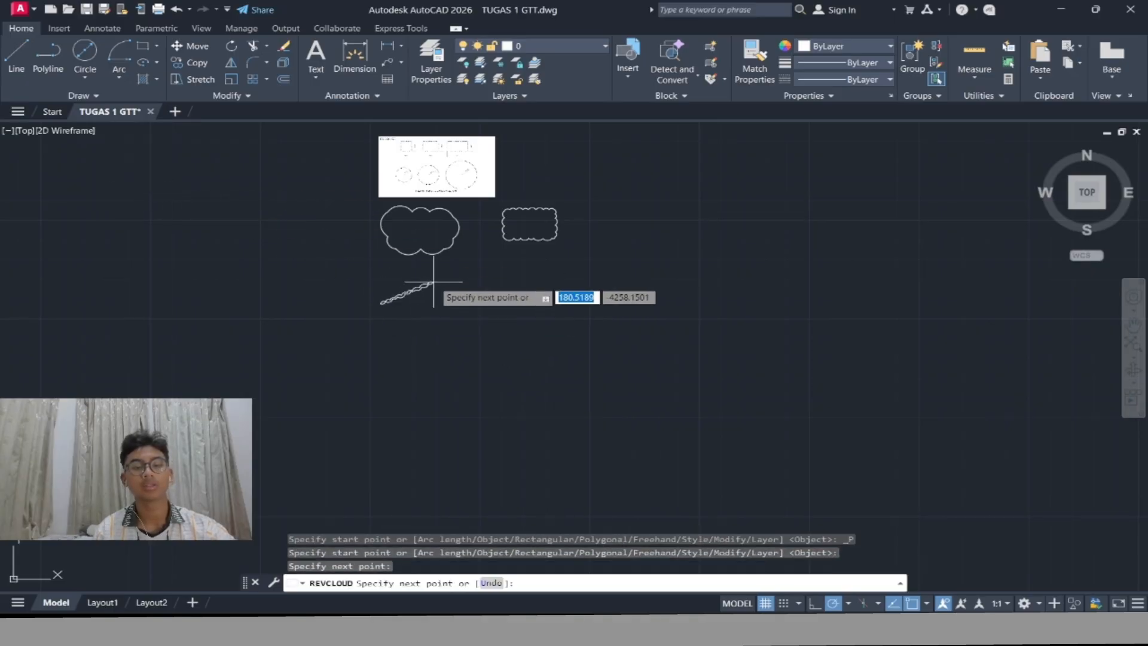
left_click(524, 332)
left_click(435, 380)
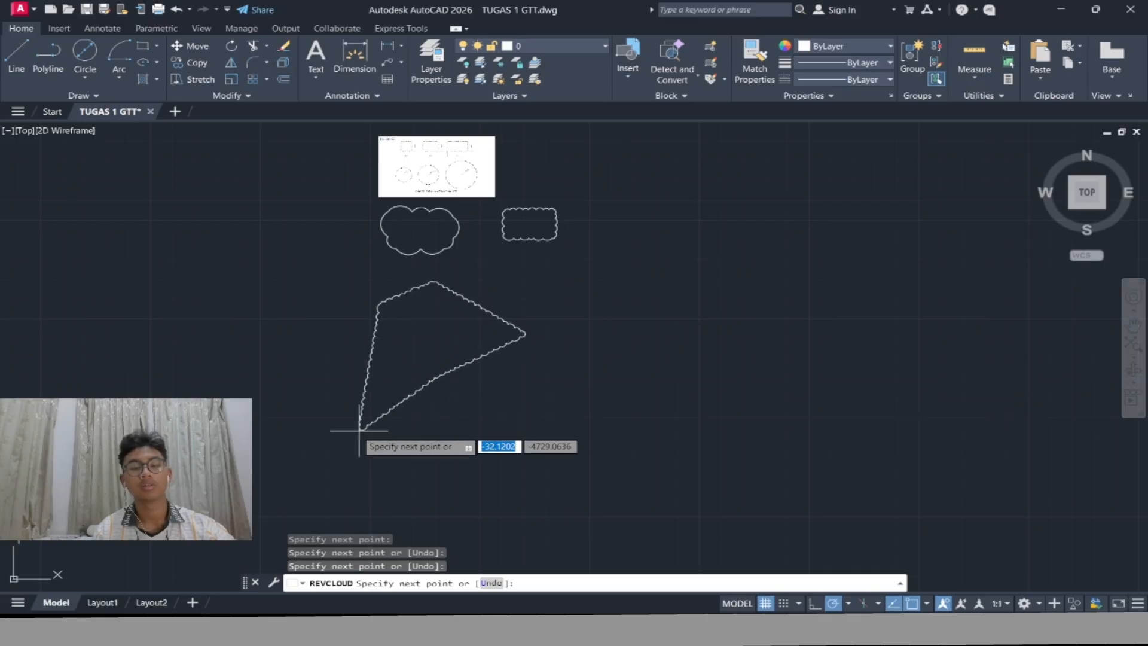
left_click(306, 379)
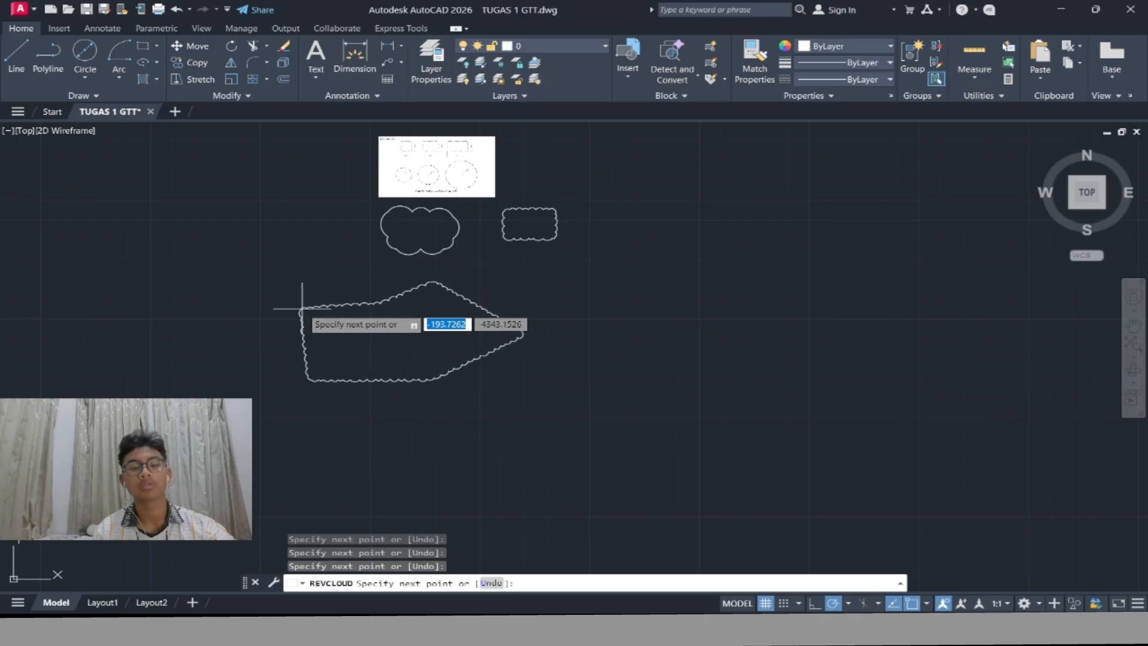
left_click(302, 309)
key("Return")
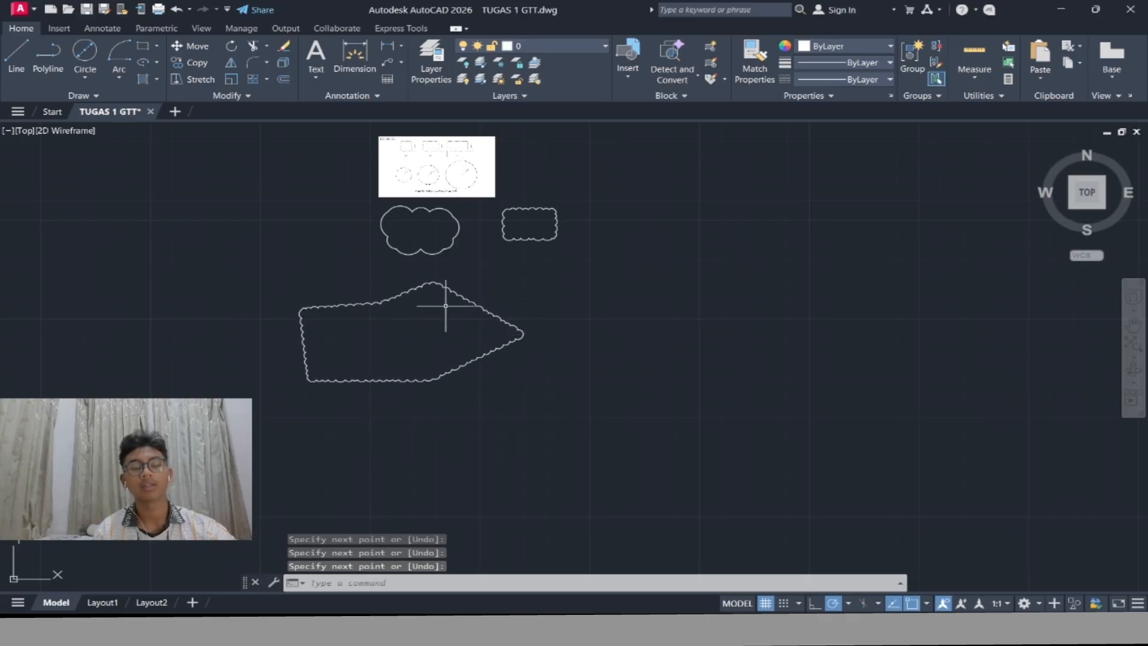
Start a freehand revision cloud in the empty area to the right of the small-arc rectangular cloud
left_click(157, 79)
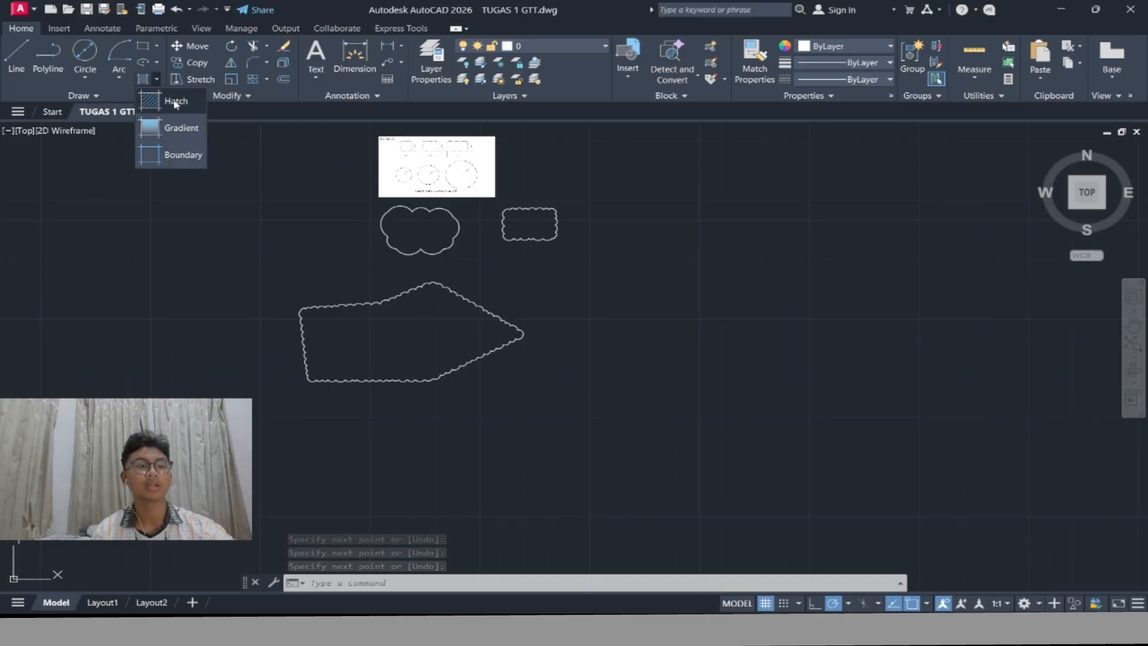
left_click(123, 93)
left_click(127, 111)
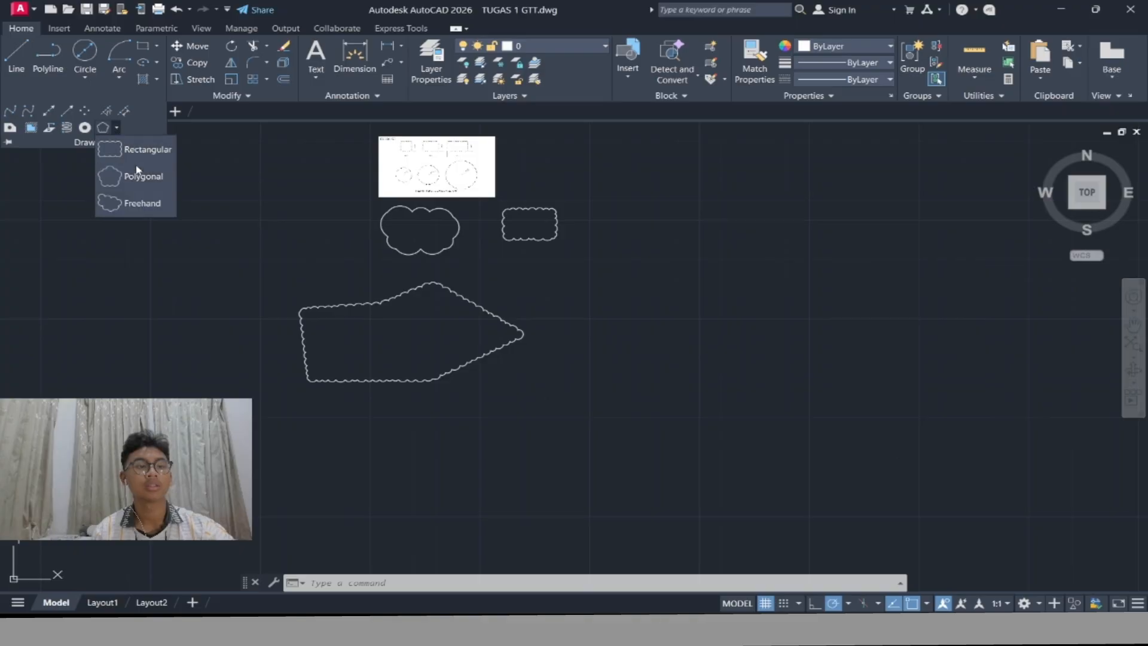
left_click(146, 213)
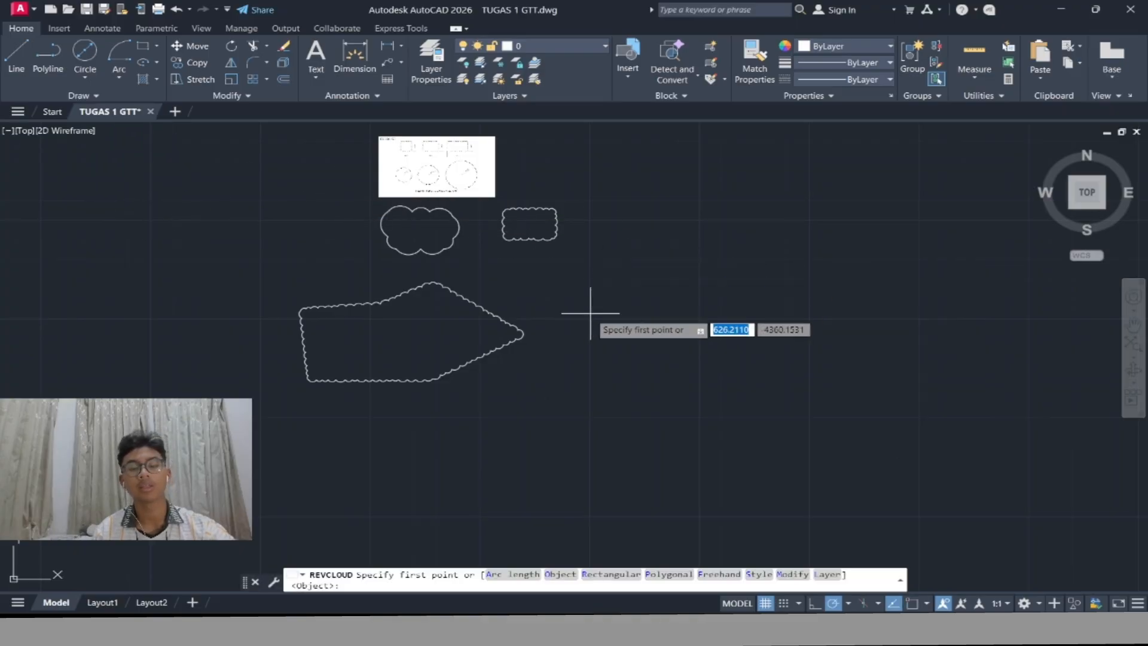
middle_click_drag(583, 316, 425, 339)
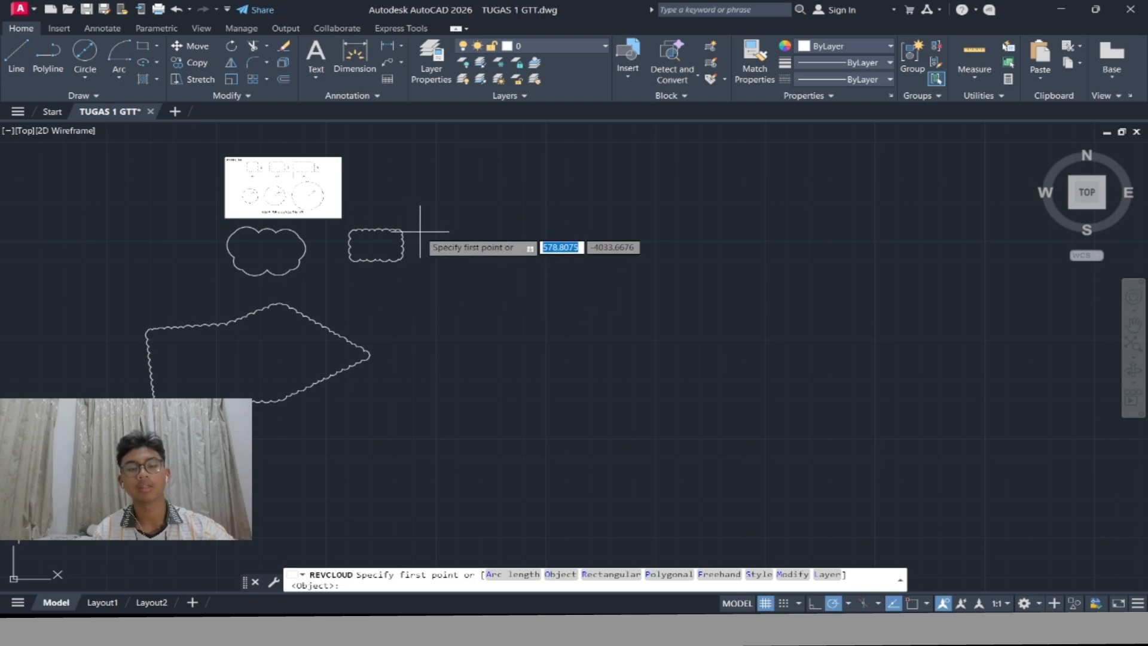
scroll(392, 252, "up", 4)
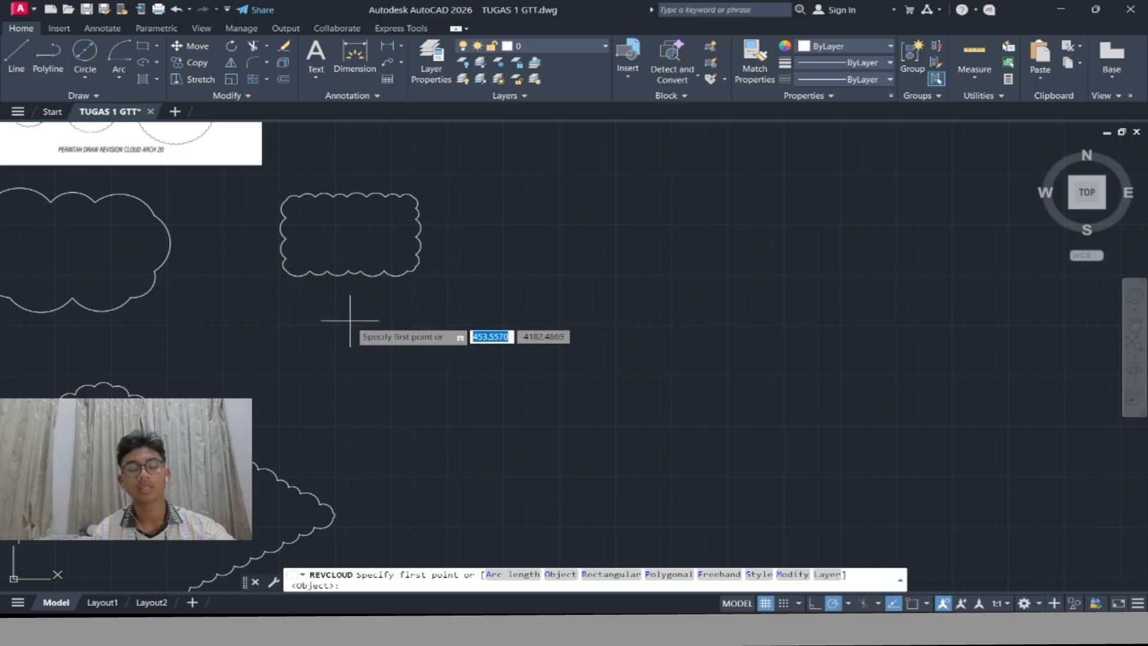
scroll(293, 386, "down", 5)
scroll(293, 386, "up", 5)
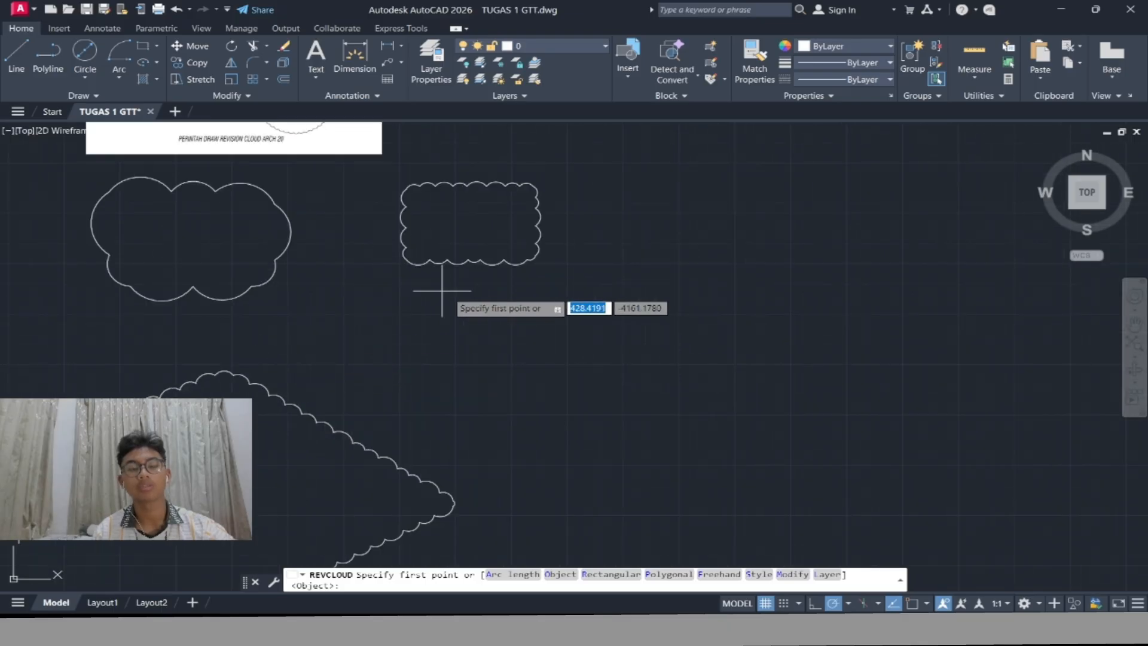
scroll(490, 299, "down", 2)
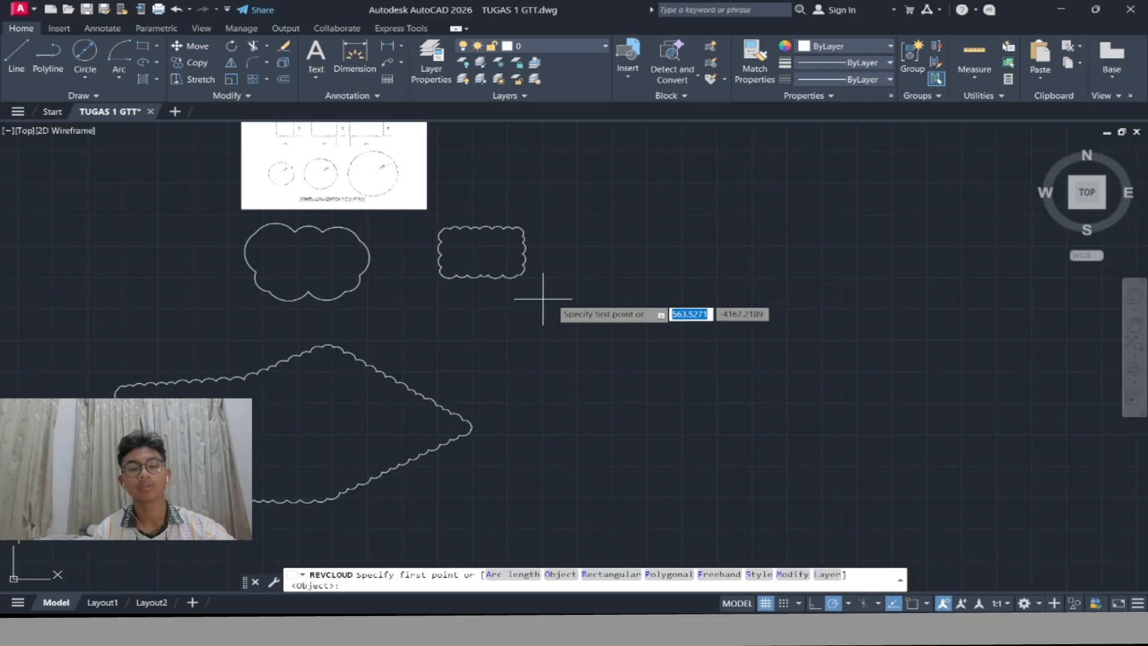
left_click(598, 269)
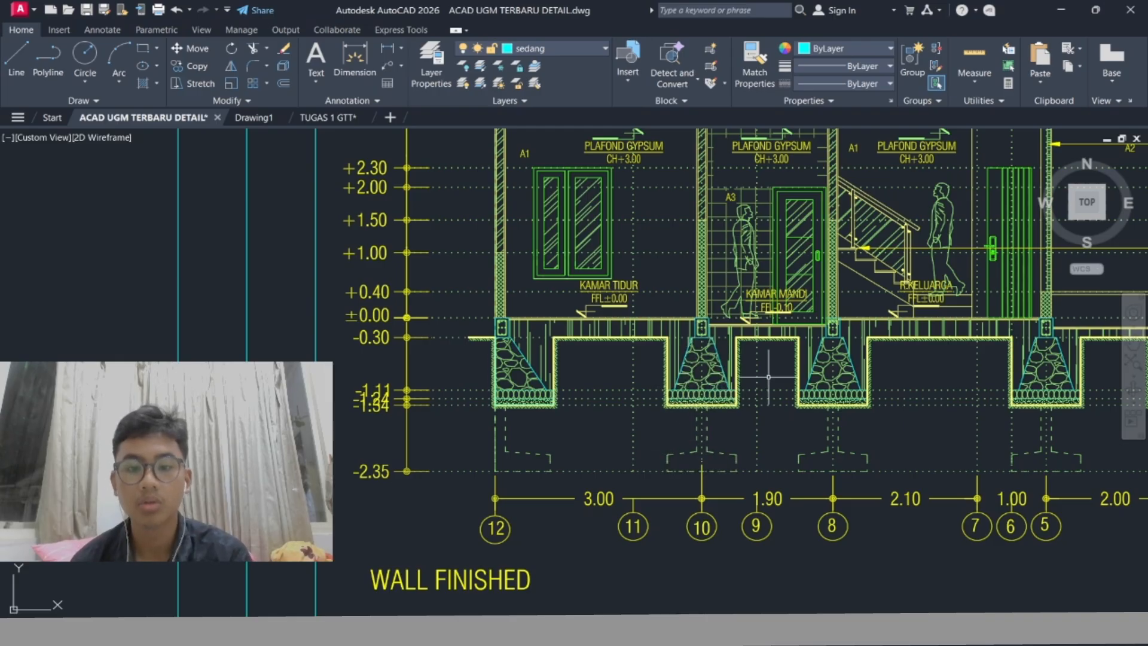
Examine the stone foundations between grid lines 12 and 5 on the building section in ACAD UGM TERBARU DETAIL
scroll(765, 377, "up", 2)
scroll(765, 377, "up", 1)
mouse_move(766, 377)
middle_mouse_down()
mouse_move(715, 382)
mouse_move(751, 361)
mouse_move(541, 403)
middle_mouse_up()
scroll(541, 404, "down", 2)
mouse_move(719, 398)
middle_mouse_down()
mouse_move(632, 394)
mouse_move(777, 373)
mouse_move(765, 360)
middle_mouse_up()
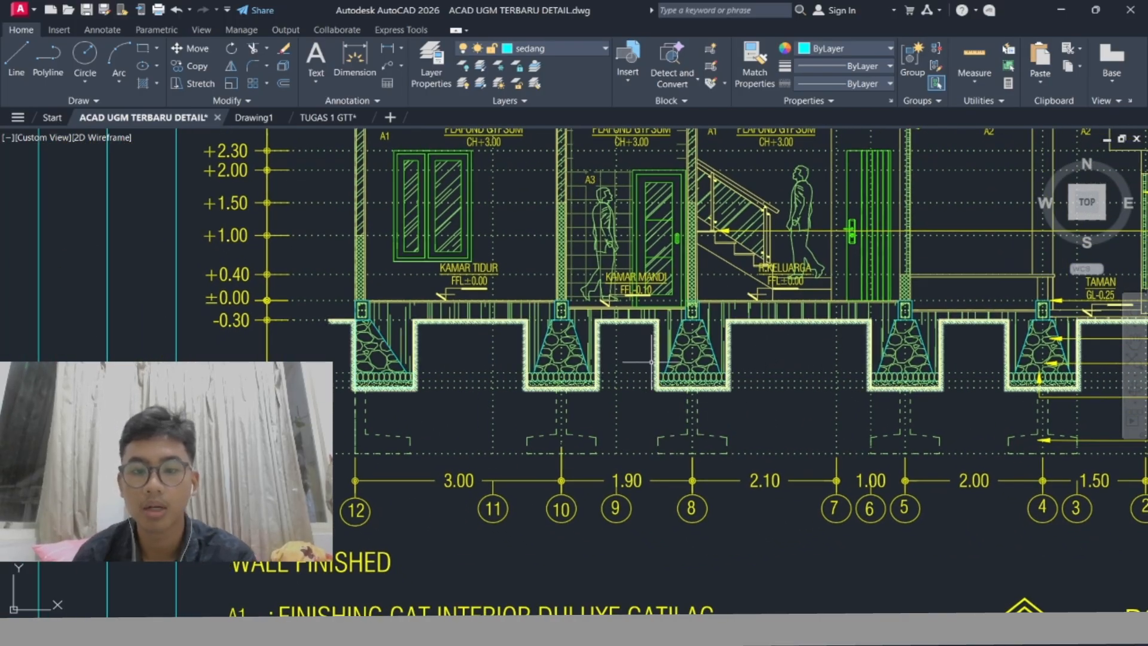
scroll(643, 357, "up", 2)
scroll(645, 349, "up", 2)
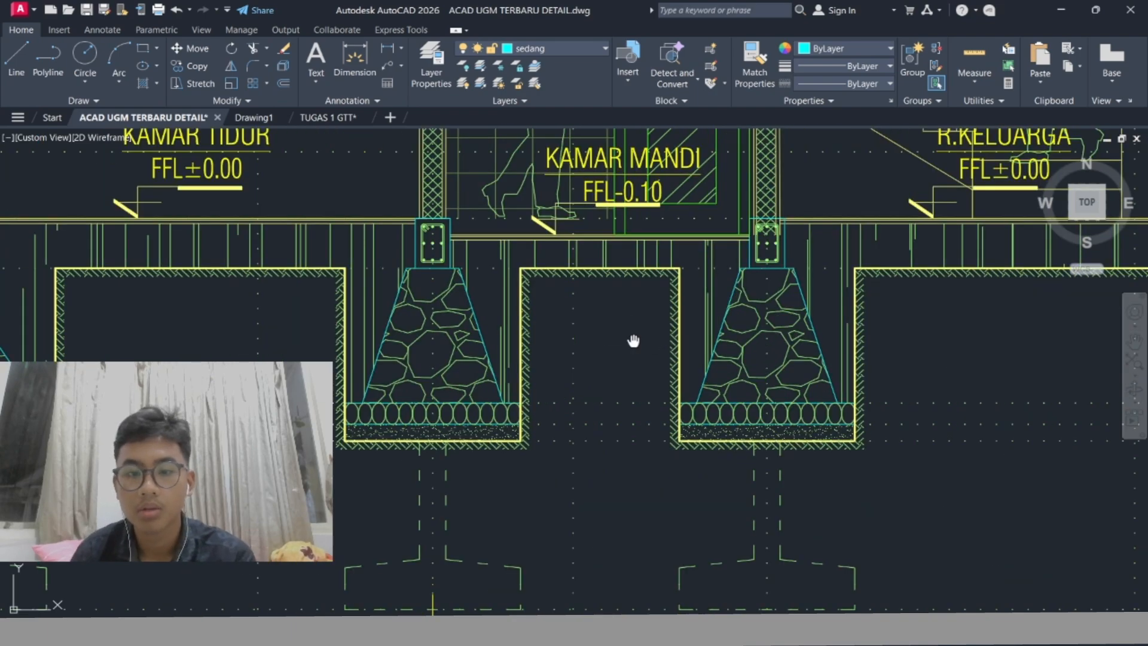
middle_click_drag(633, 340, 635, 395)
scroll(762, 289, "down", 2)
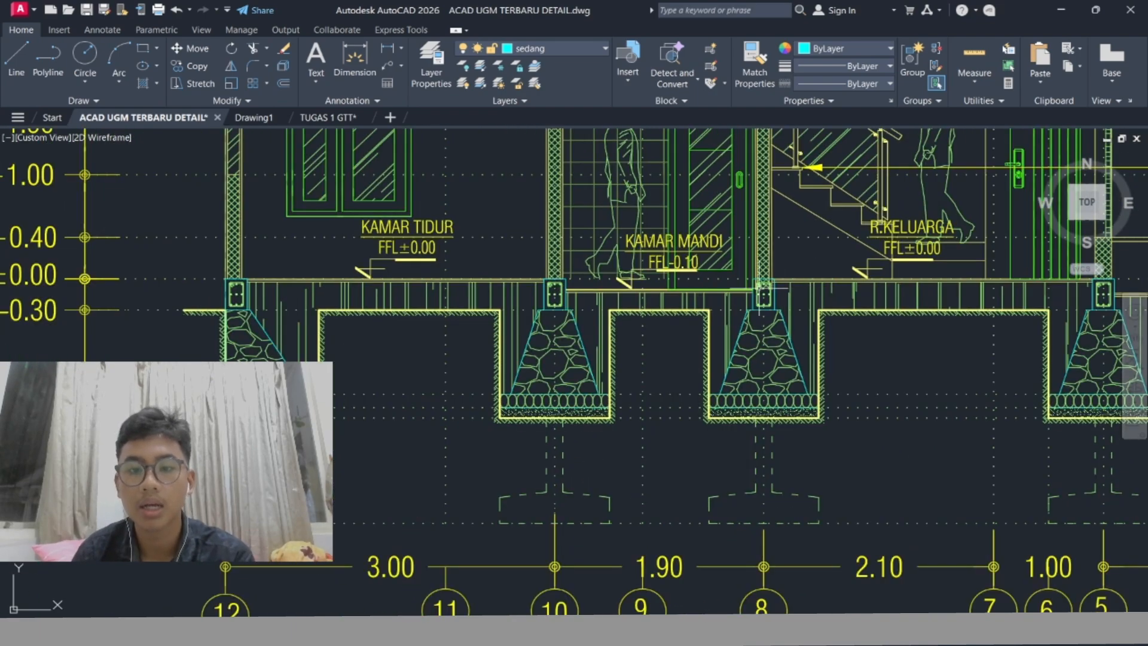
middle_click_drag(683, 345, 645, 372)
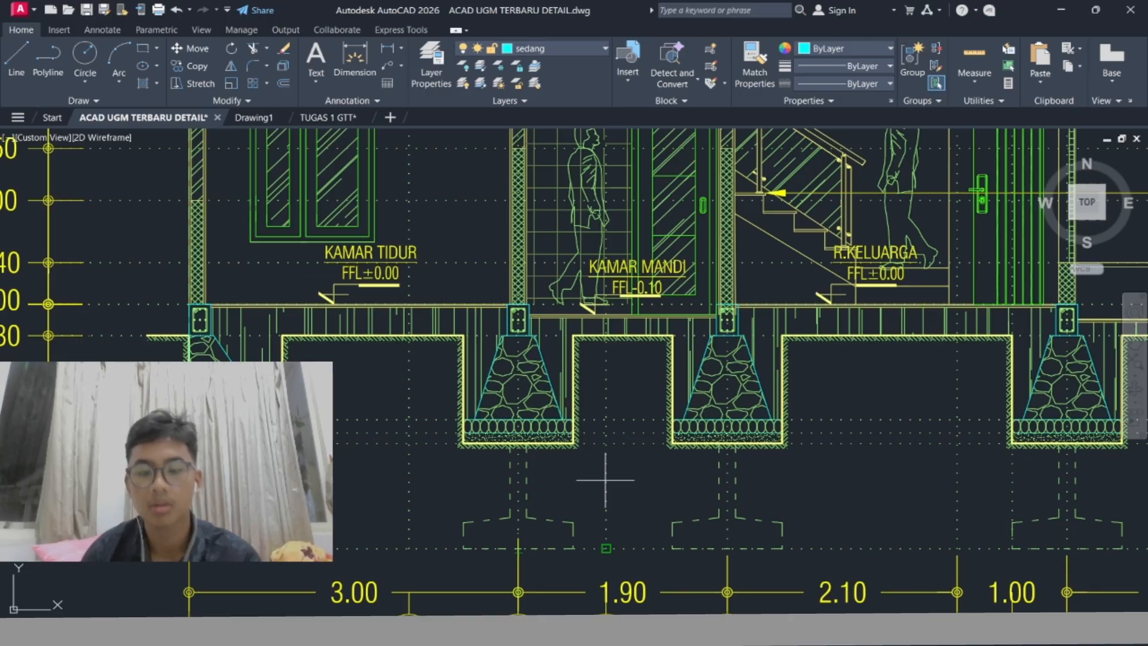
Draw a rectangular revision cloud around the stone foundation at grid line 8 on the building section
scroll(659, 296, "up", 2)
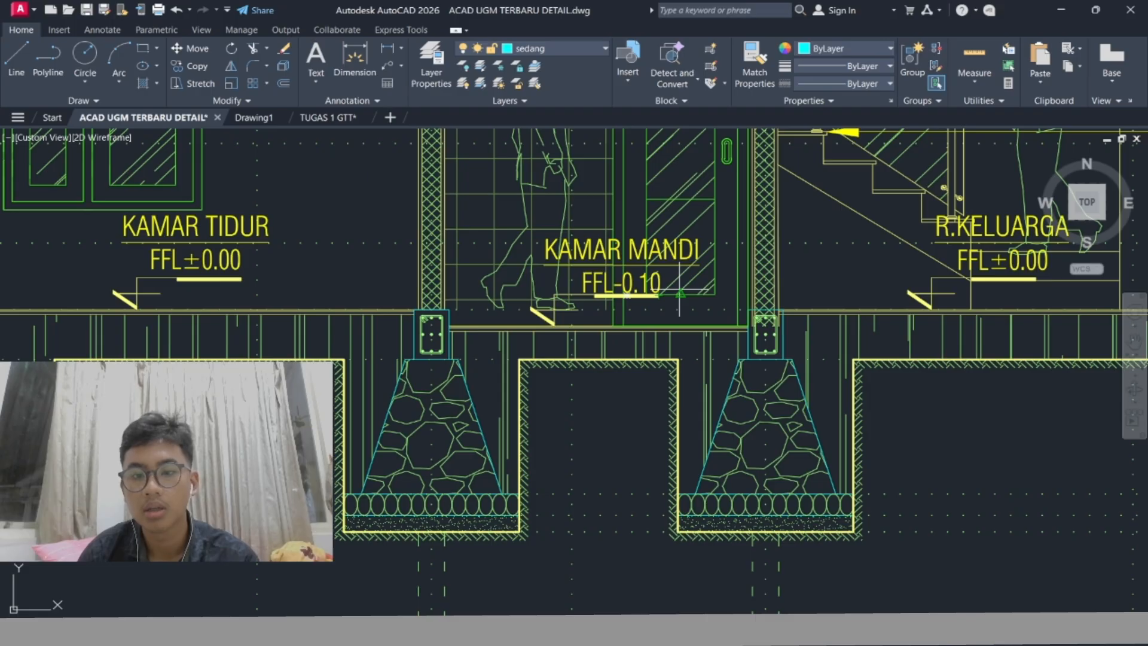
left_click(678, 289)
scroll(854, 510, "down", 4)
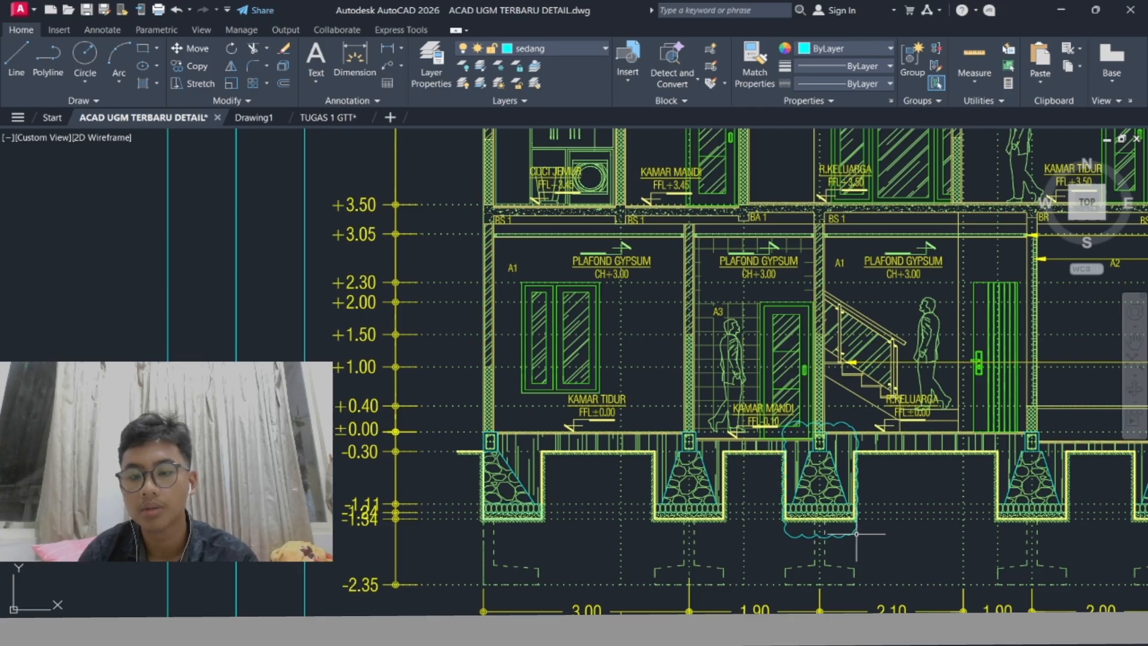
scroll(856, 534, "up", 4)
scroll(873, 460, "down", 2)
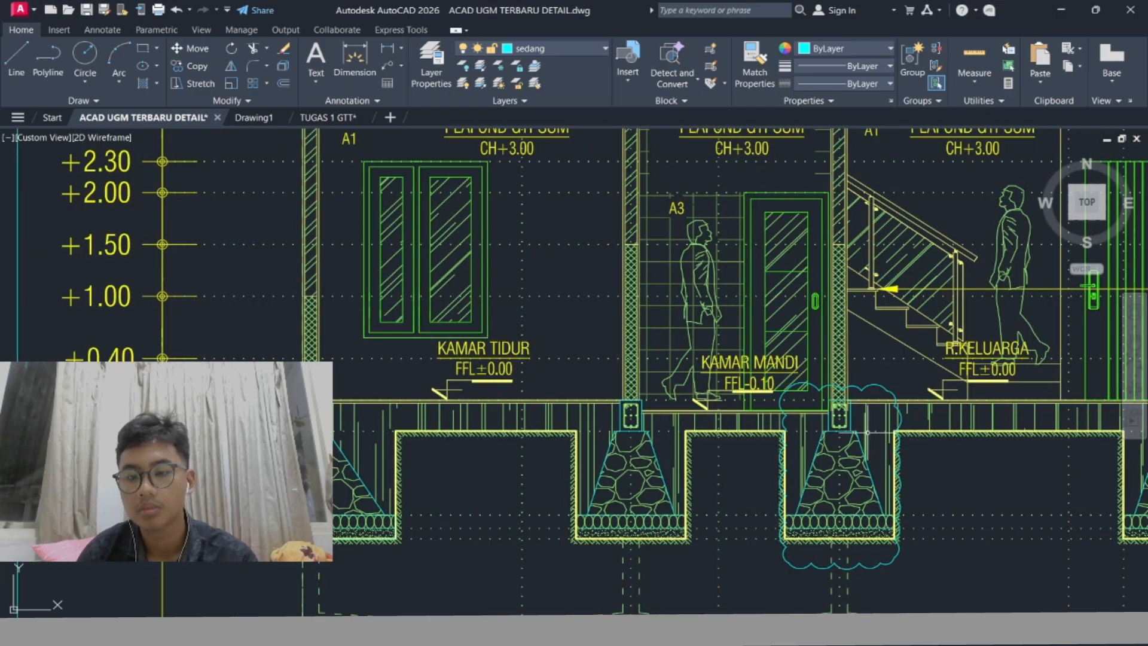
left_click(865, 385)
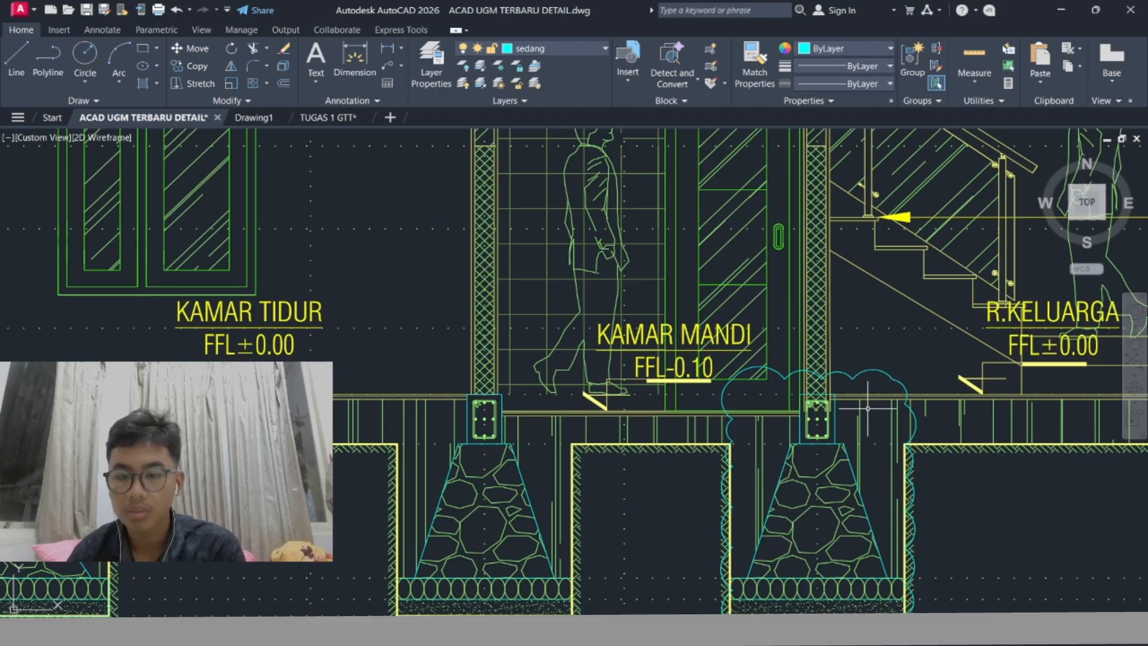
scroll(889, 397, "down", 4)
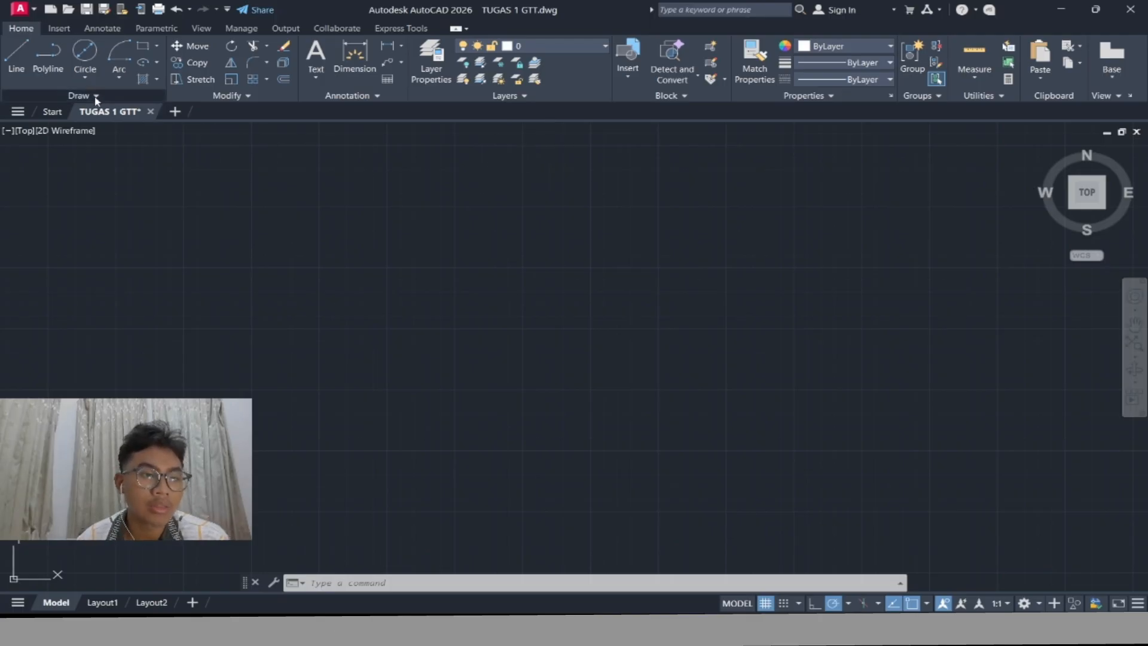
left_click(96, 97)
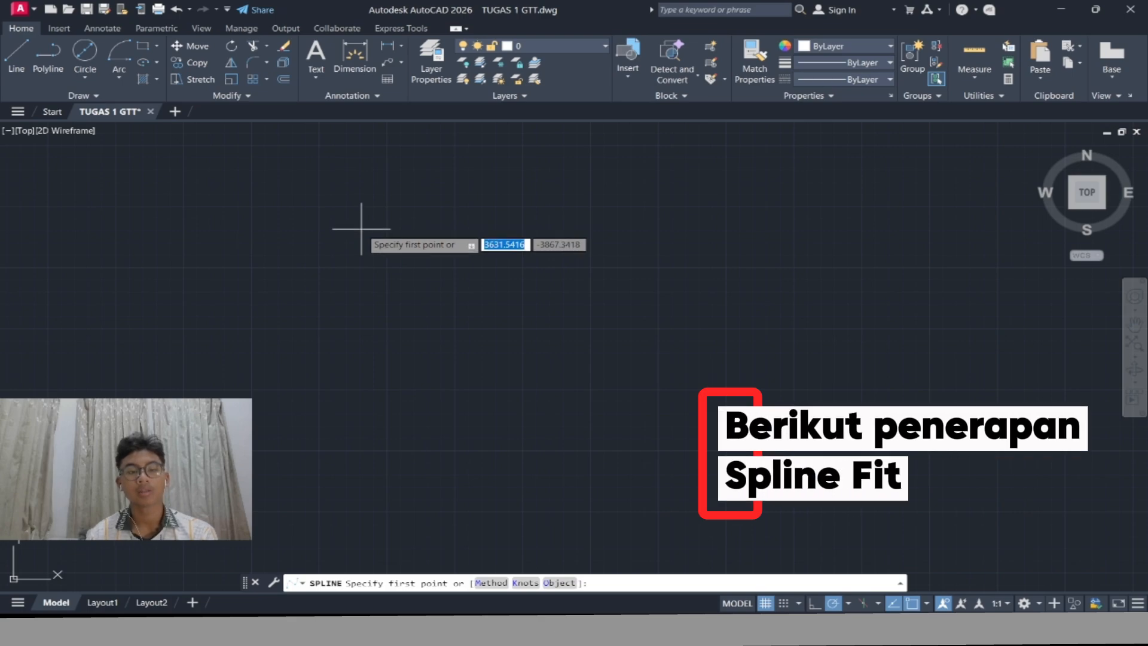
left_click(361, 228)
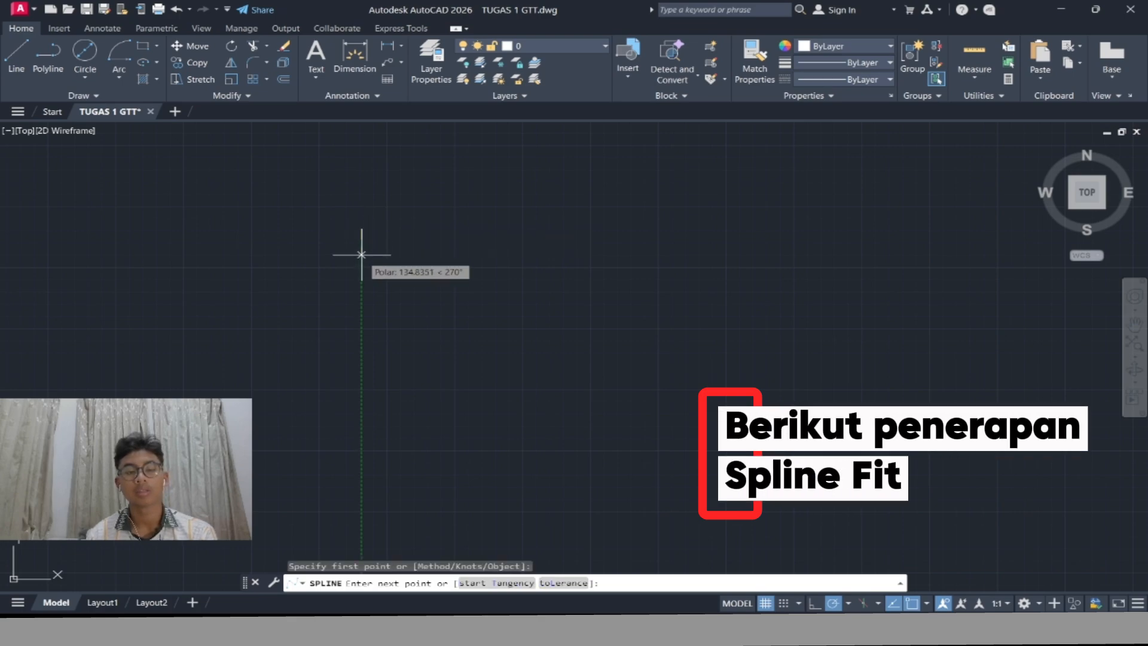
left_click(429, 291)
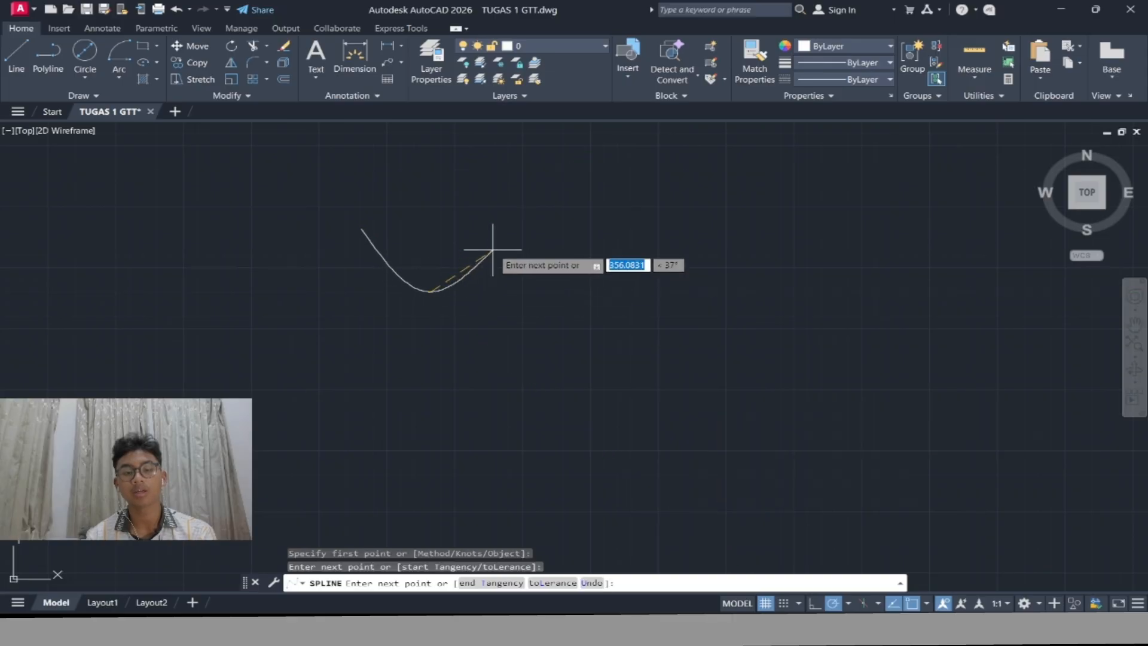
left_click(495, 230)
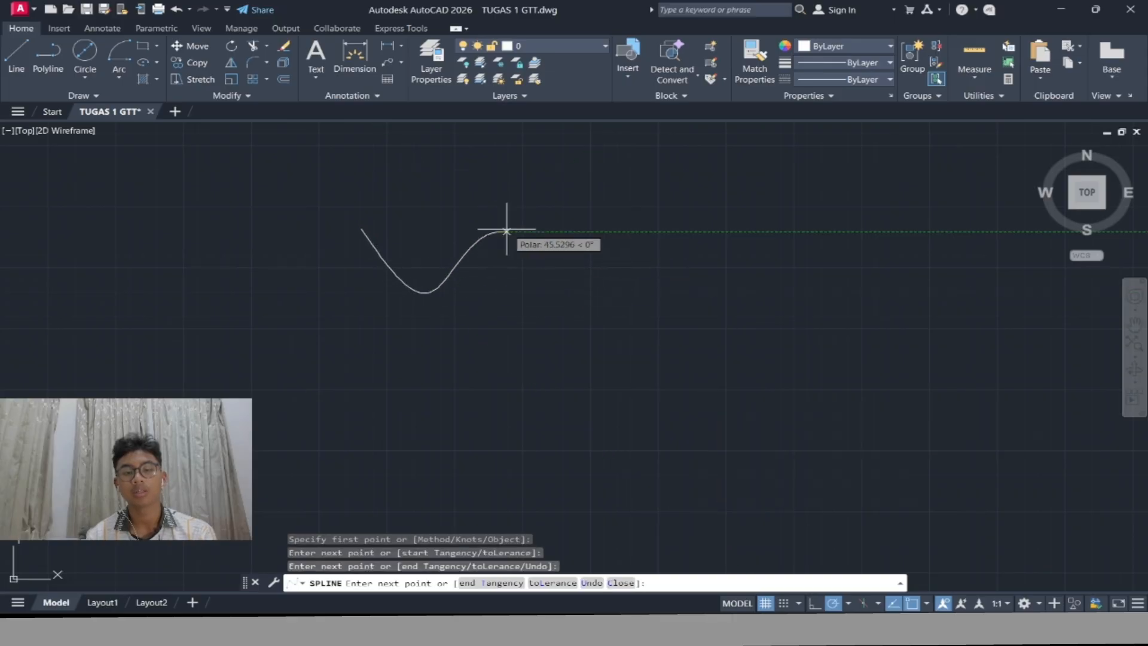
left_click(571, 296)
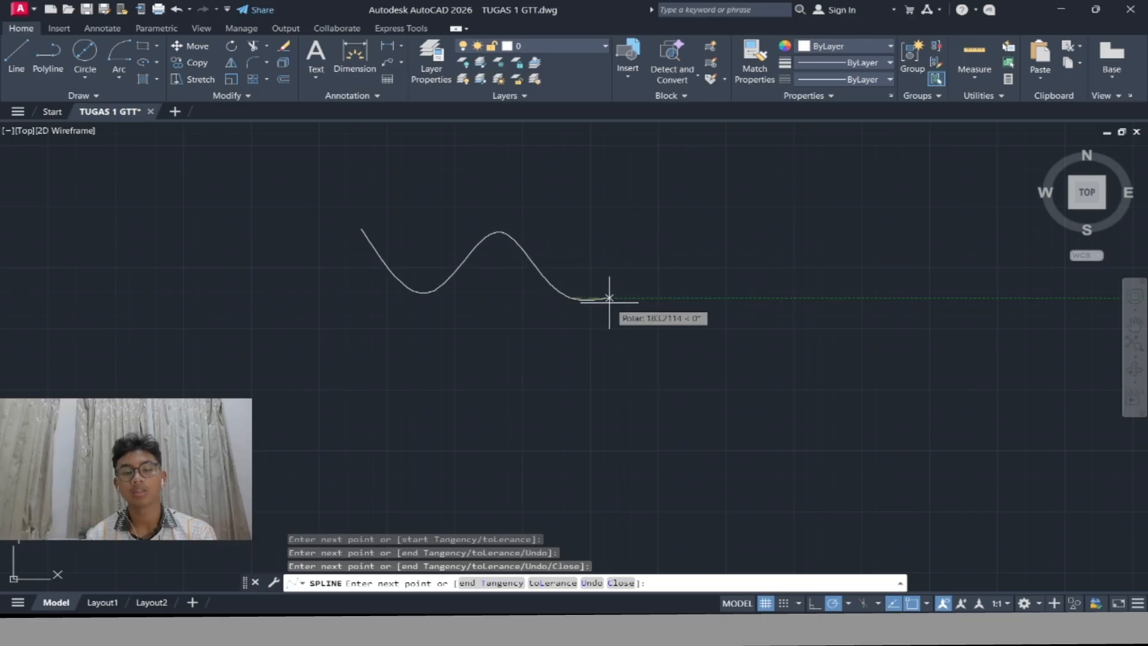
left_click(643, 232)
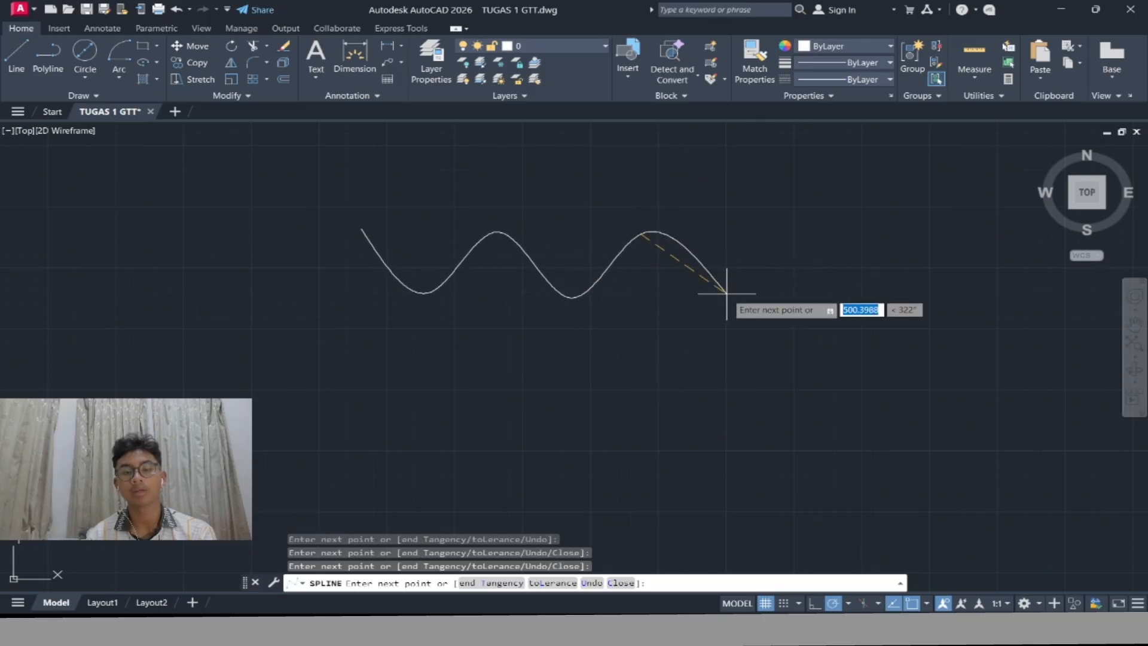
left_click(734, 315)
left_click(800, 246)
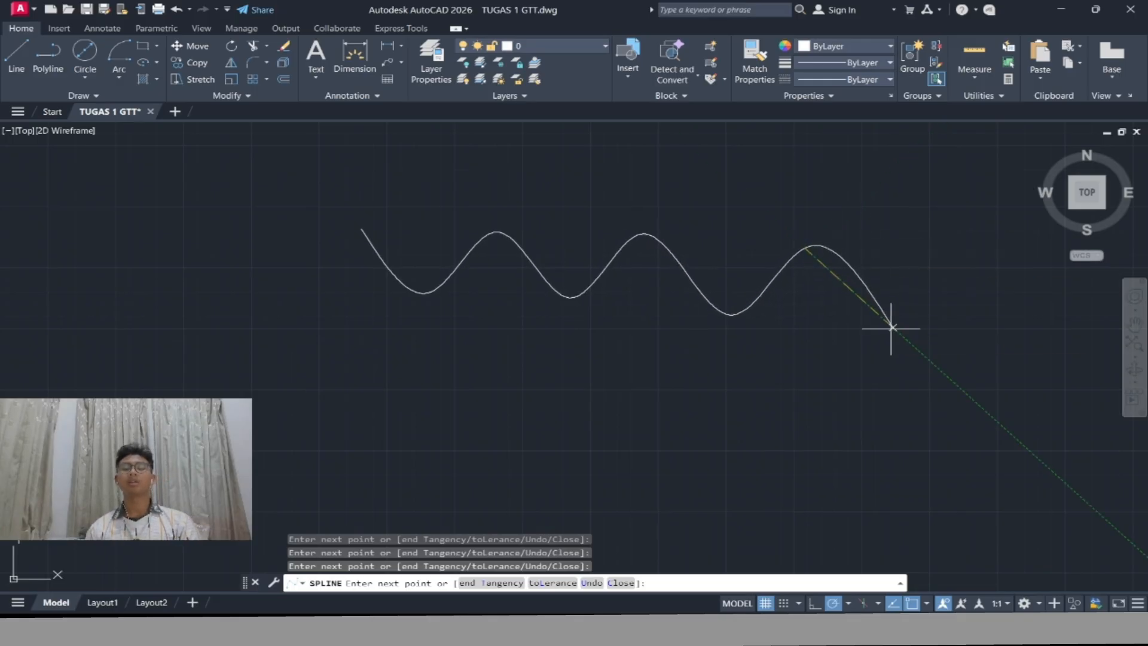
left_click(895, 327)
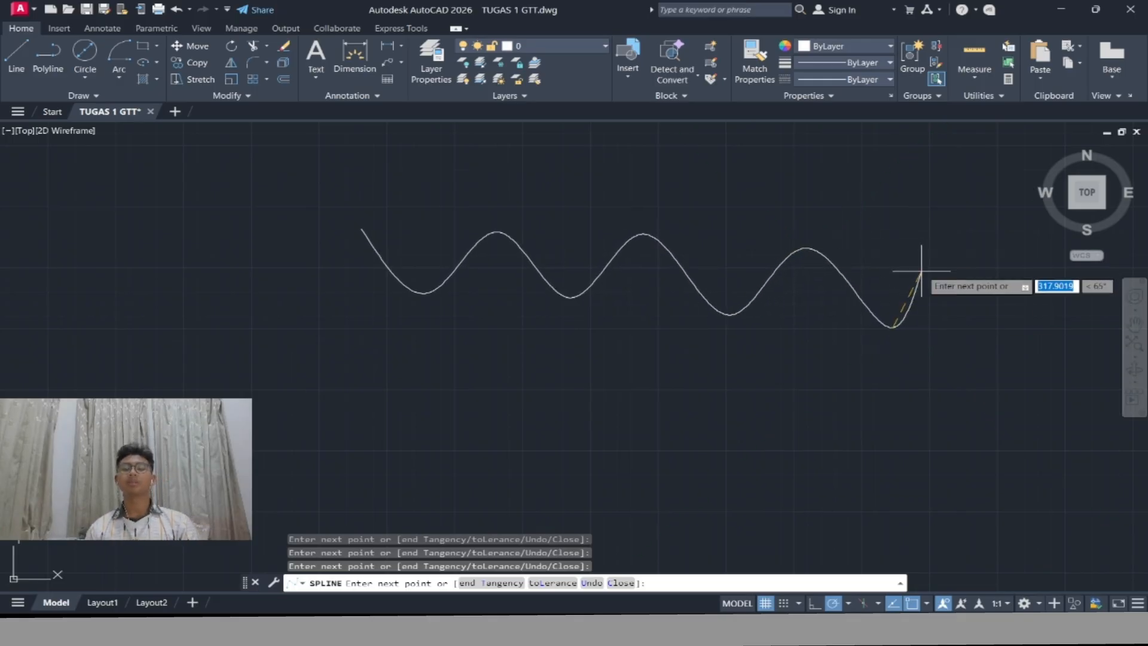
left_click(980, 250)
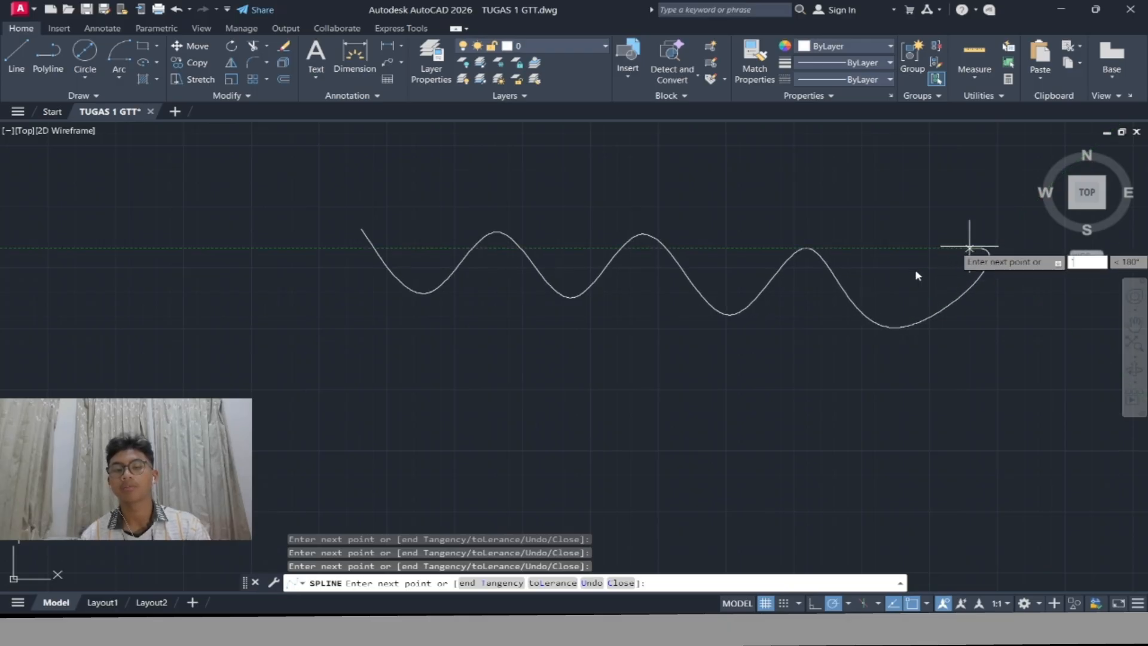
key("Escape")
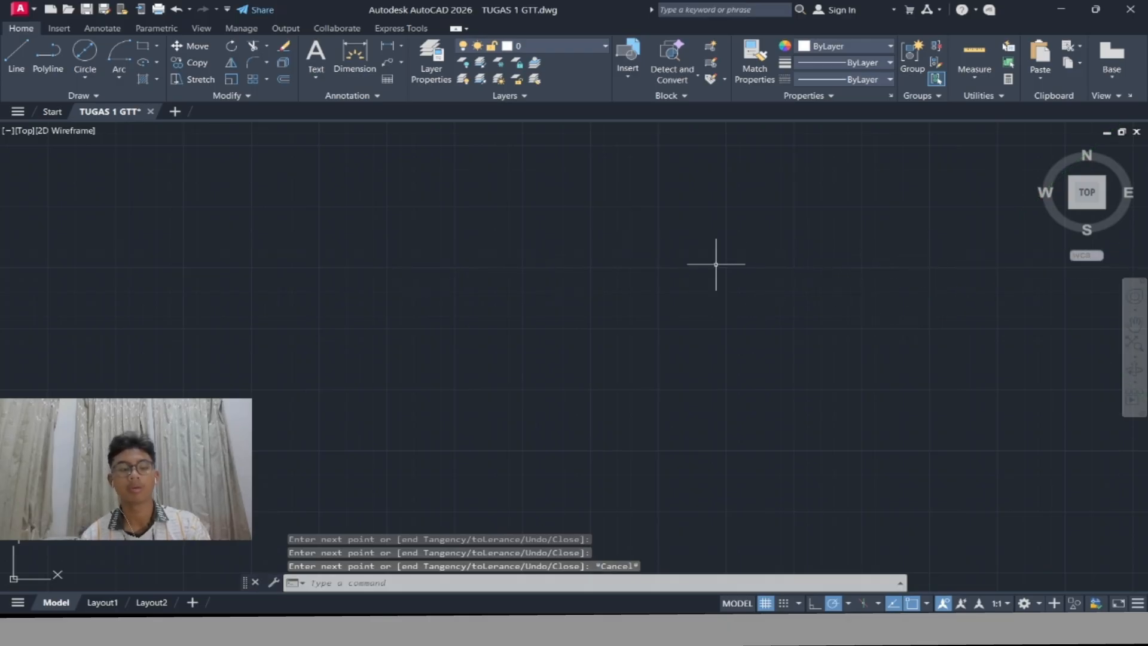
Draw a wavy Spline Fit curve with three crests and two troughs across the empty drawing area
left_click(133, 97)
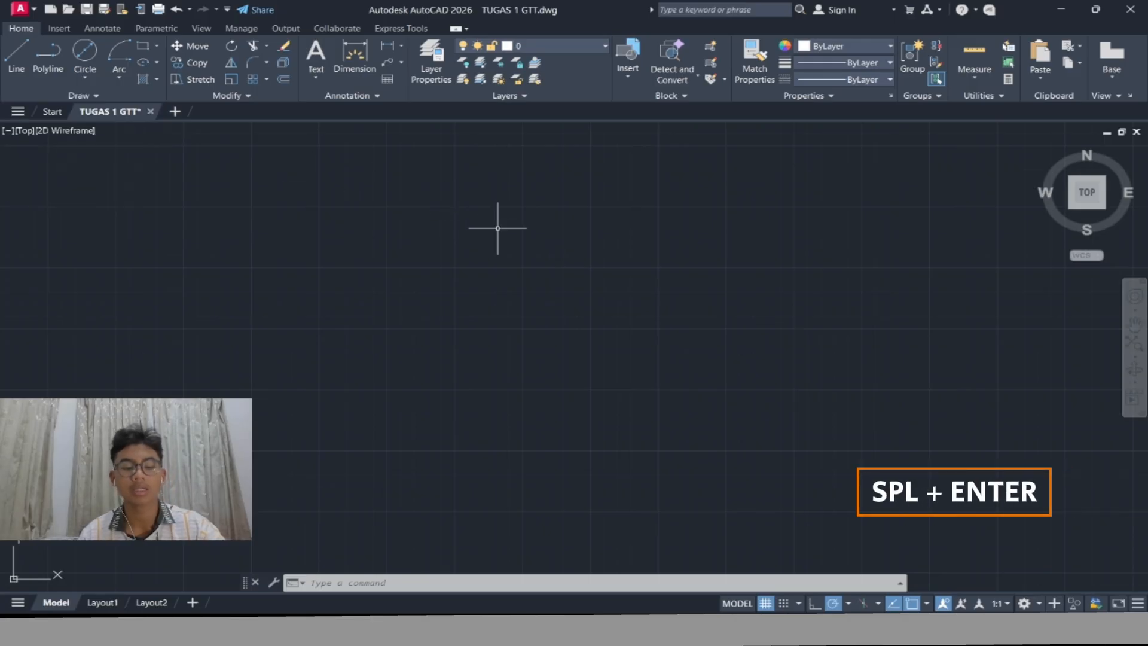
type("PL")
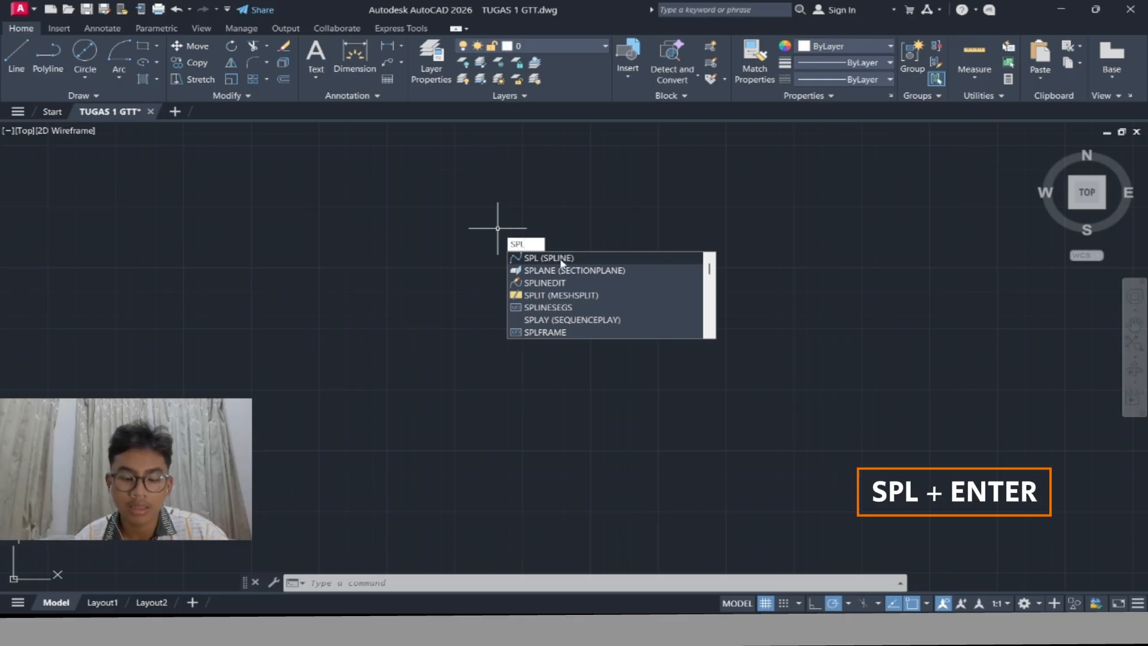
key("Return")
left_click(458, 228)
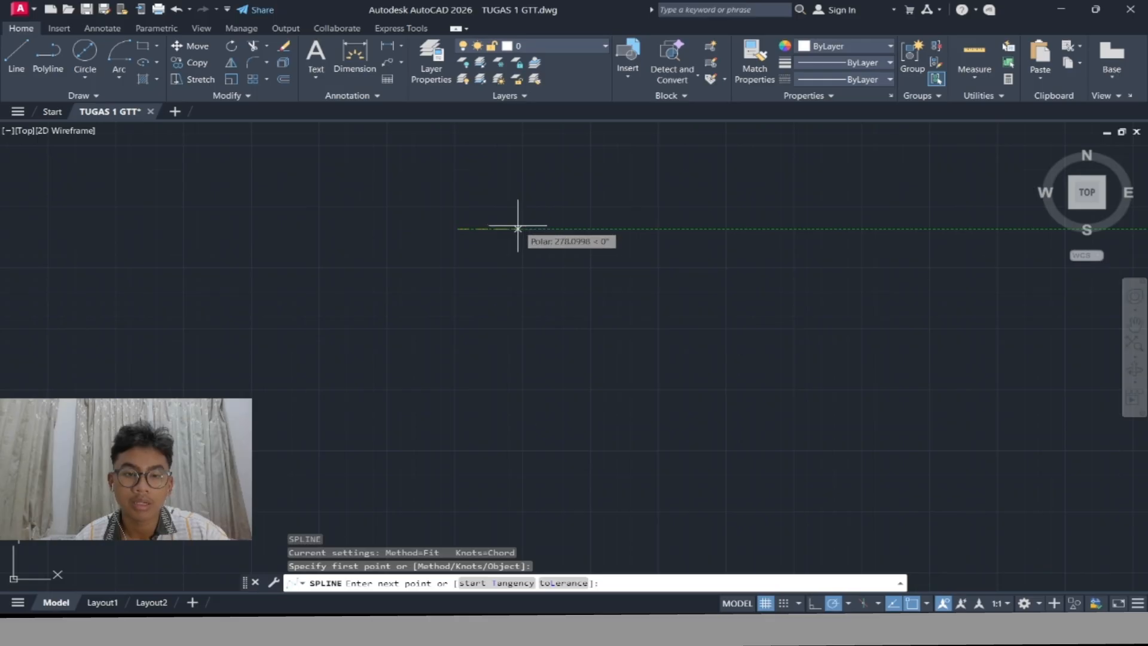
left_click(518, 228)
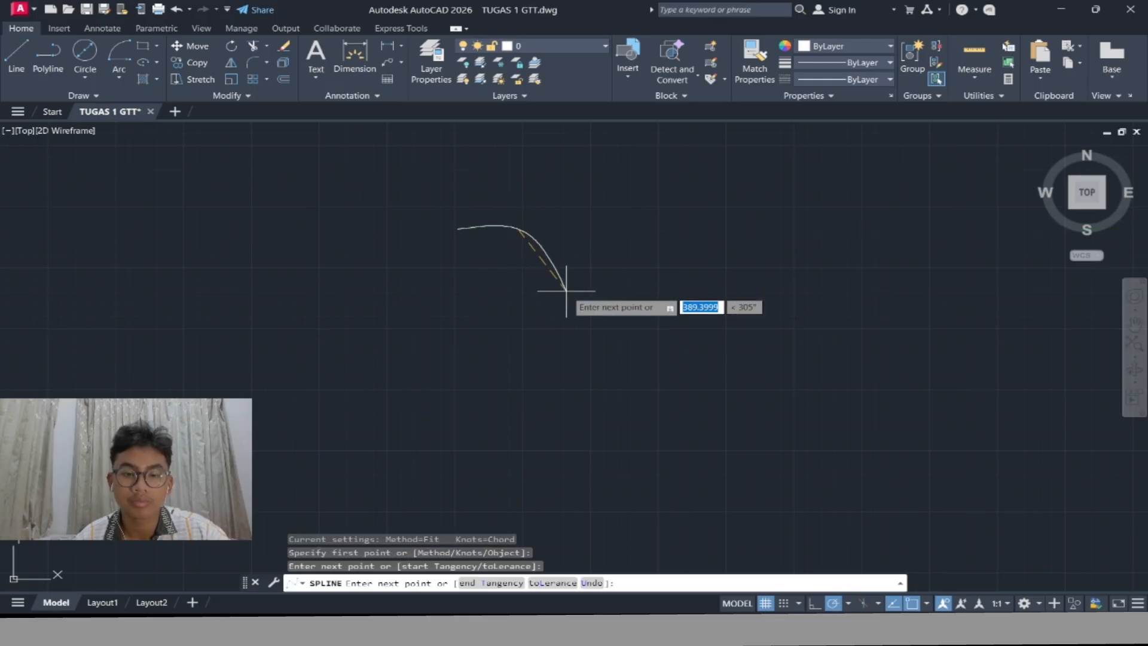
left_click(566, 291)
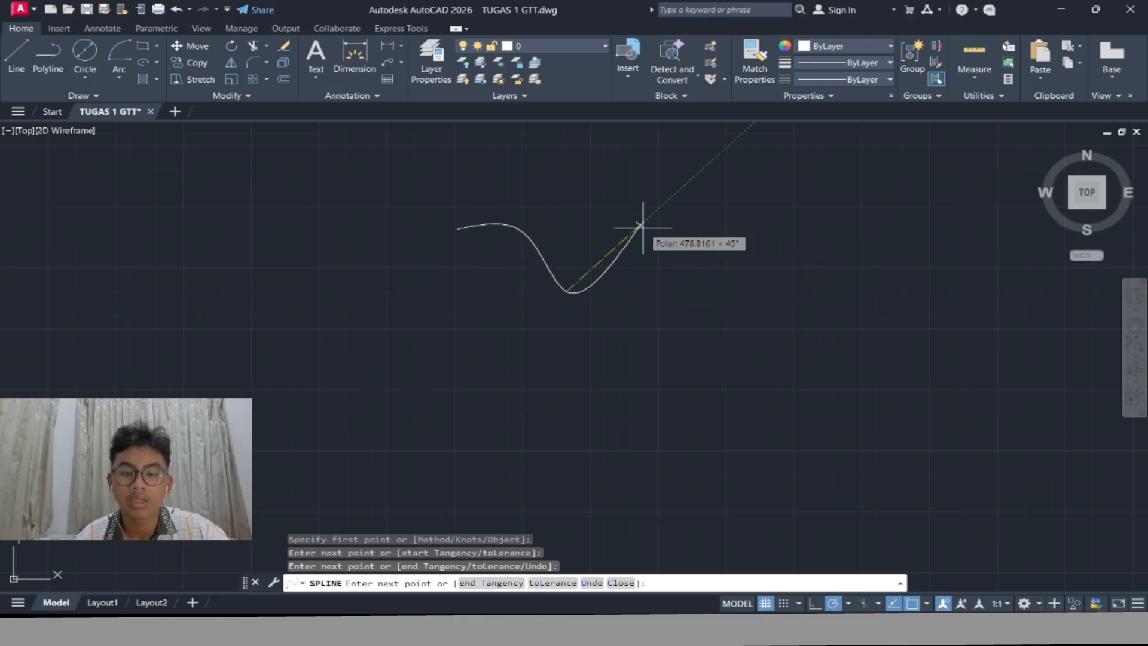
left_click(686, 233)
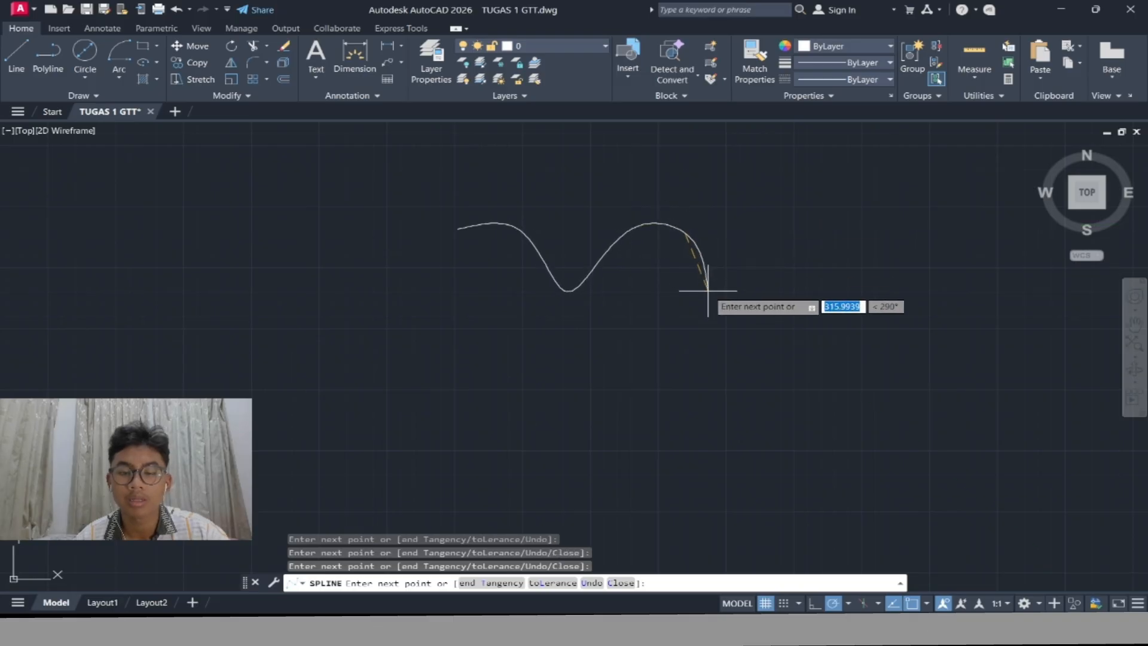
left_click(720, 291)
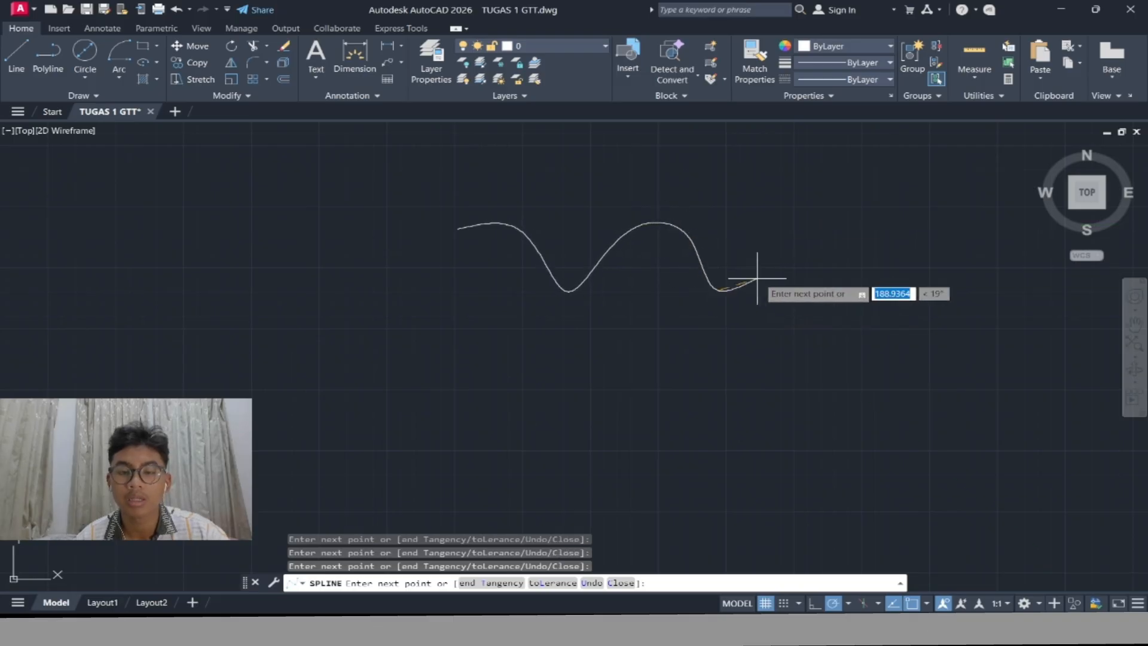
left_click(785, 230)
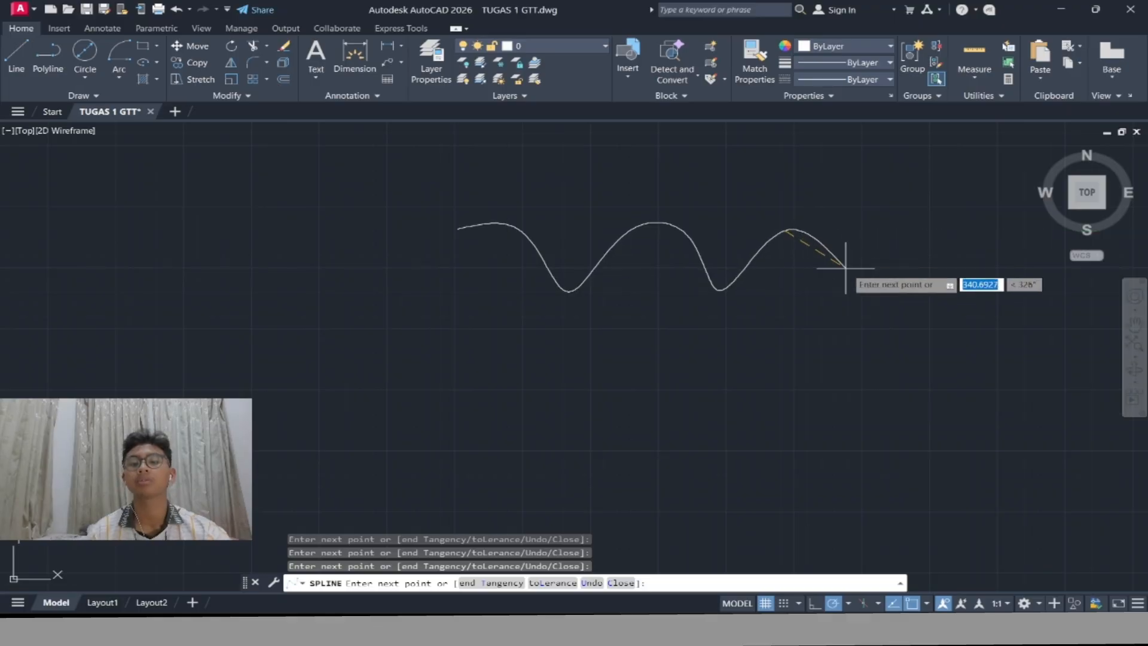
left_click(854, 290)
key("Return")
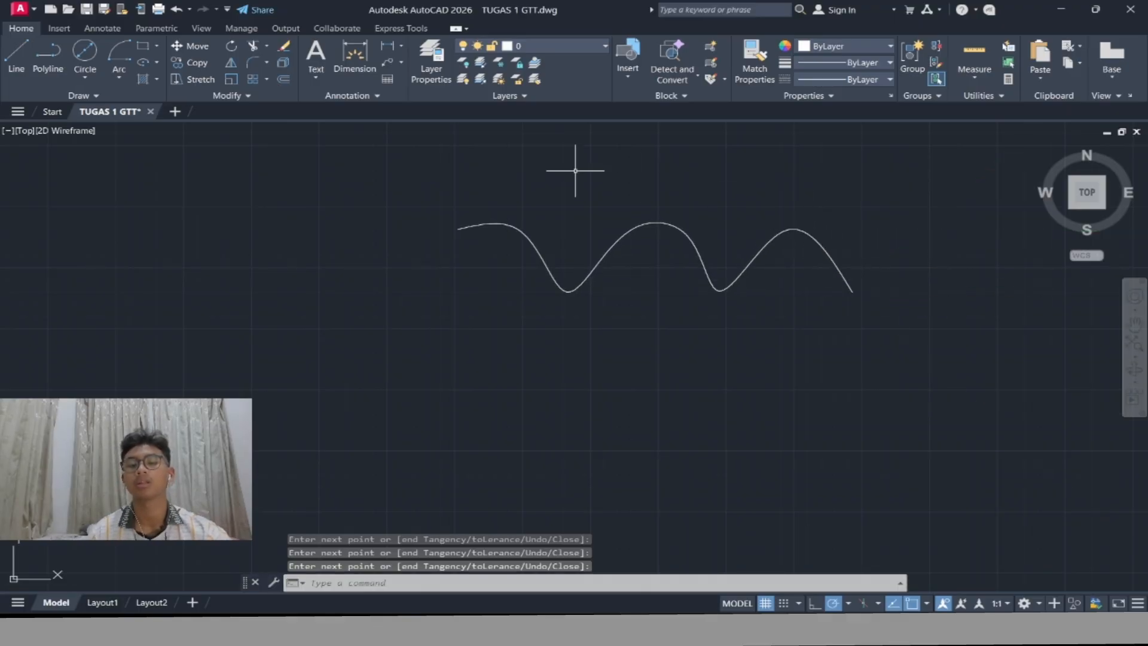
Draw a Spline CV curve below the fit spline, using eight control vertices in a zigzag of roughly the same overall width
scroll(575, 233, "down", 5)
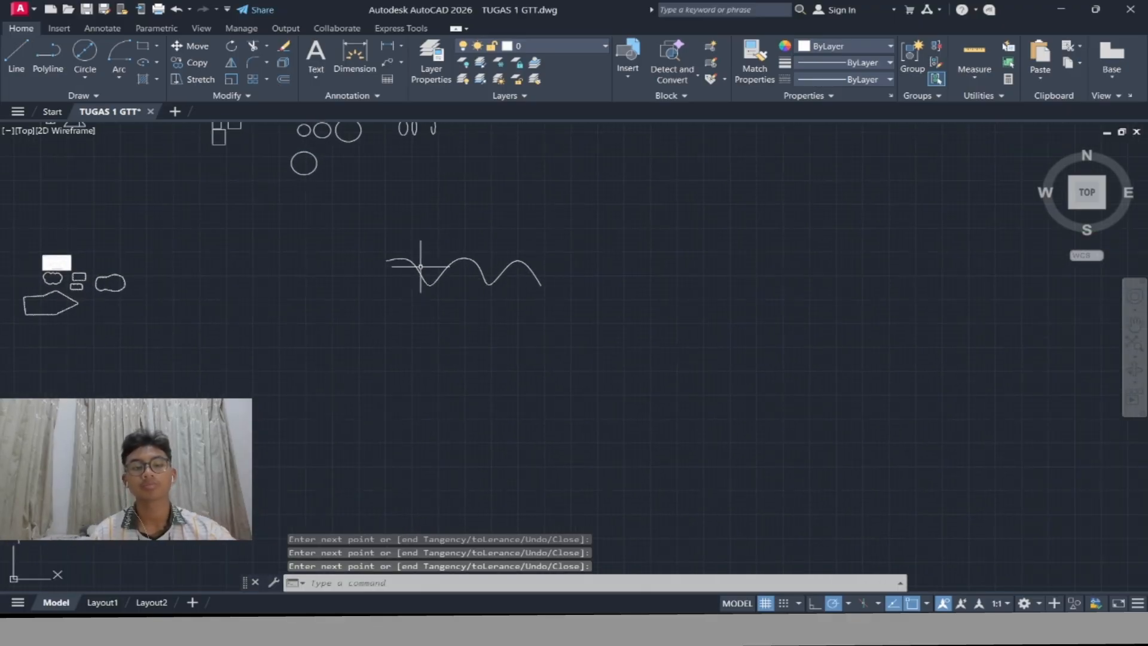
scroll(425, 267, "up", 4)
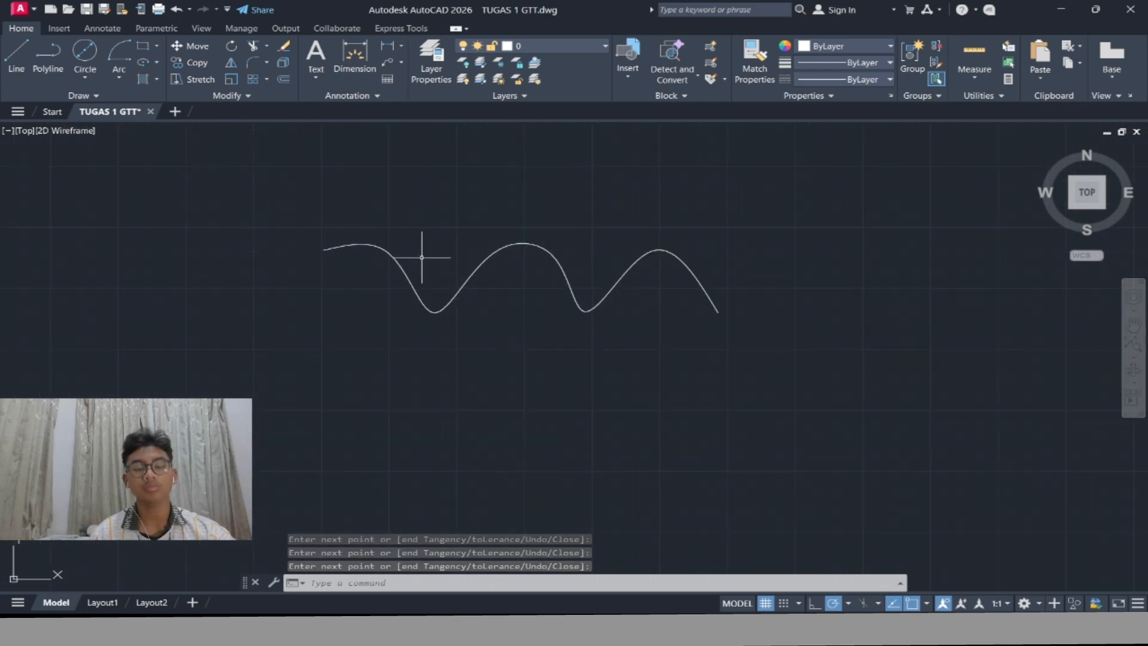
left_click(66, 96)
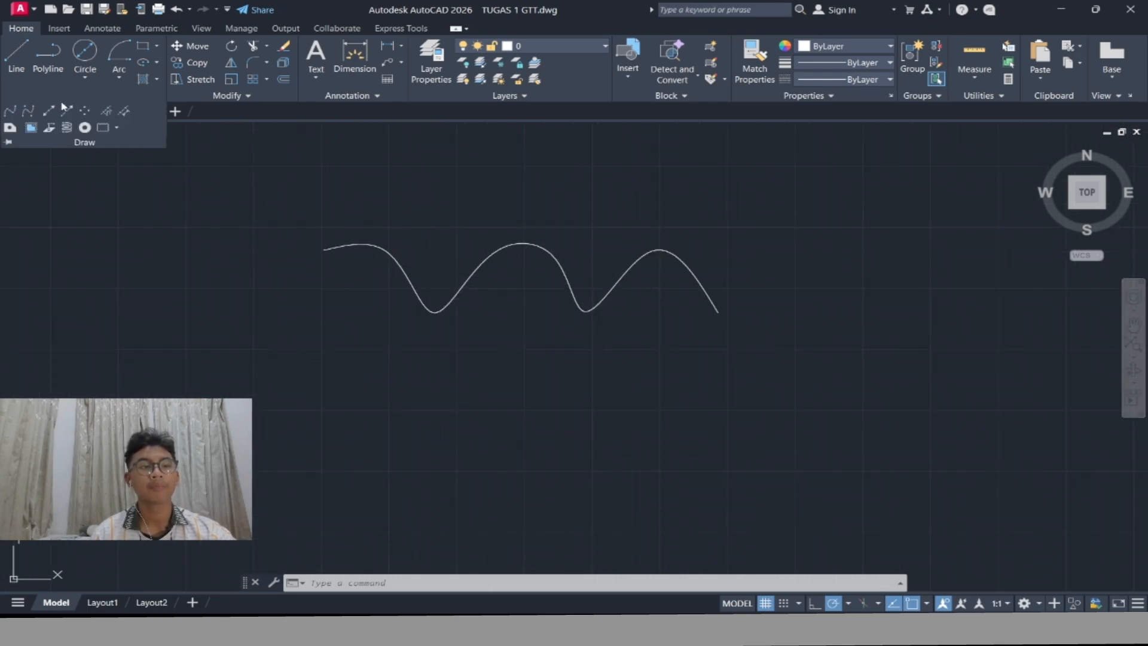
left_click(28, 113)
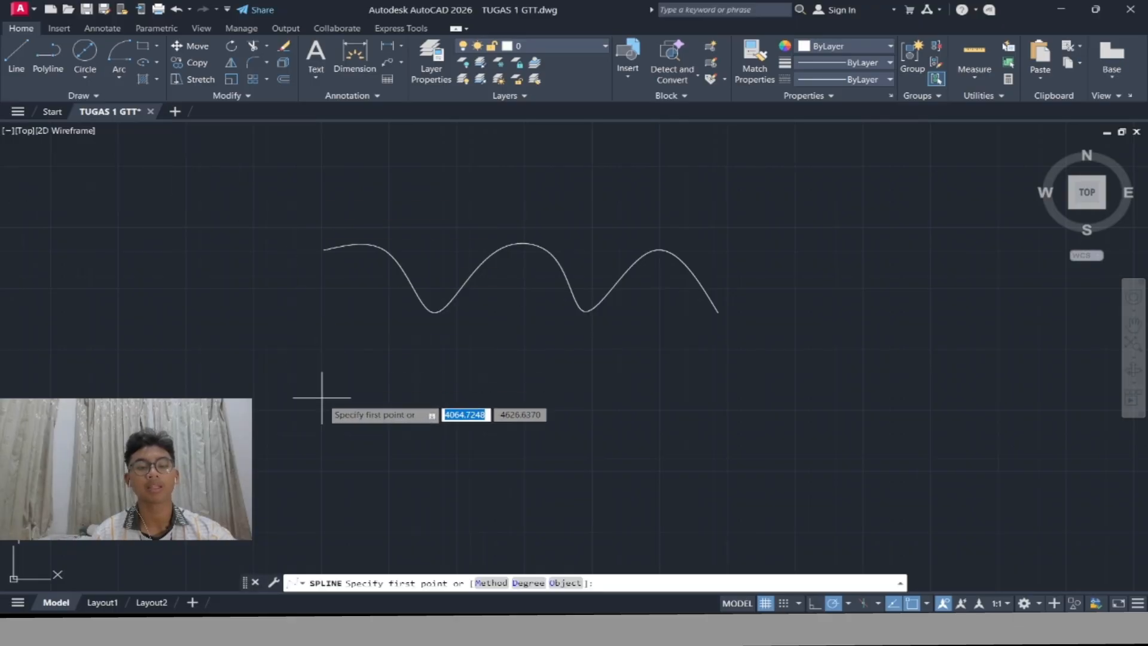
middle_click_drag(320, 411, 321, 334)
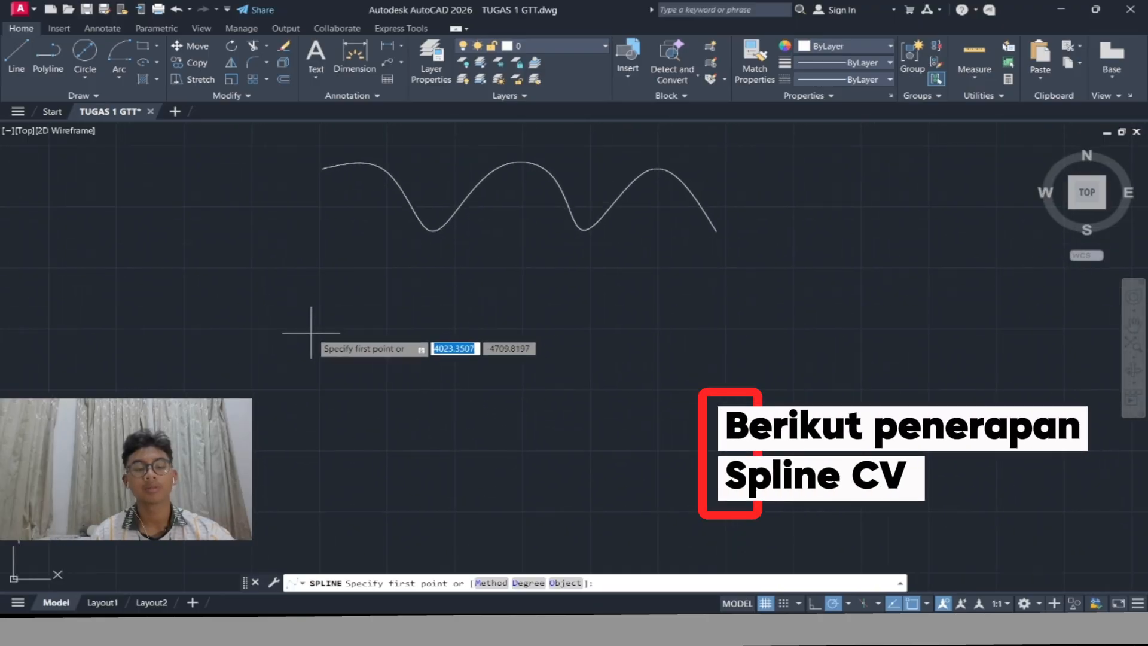
left_click(311, 320)
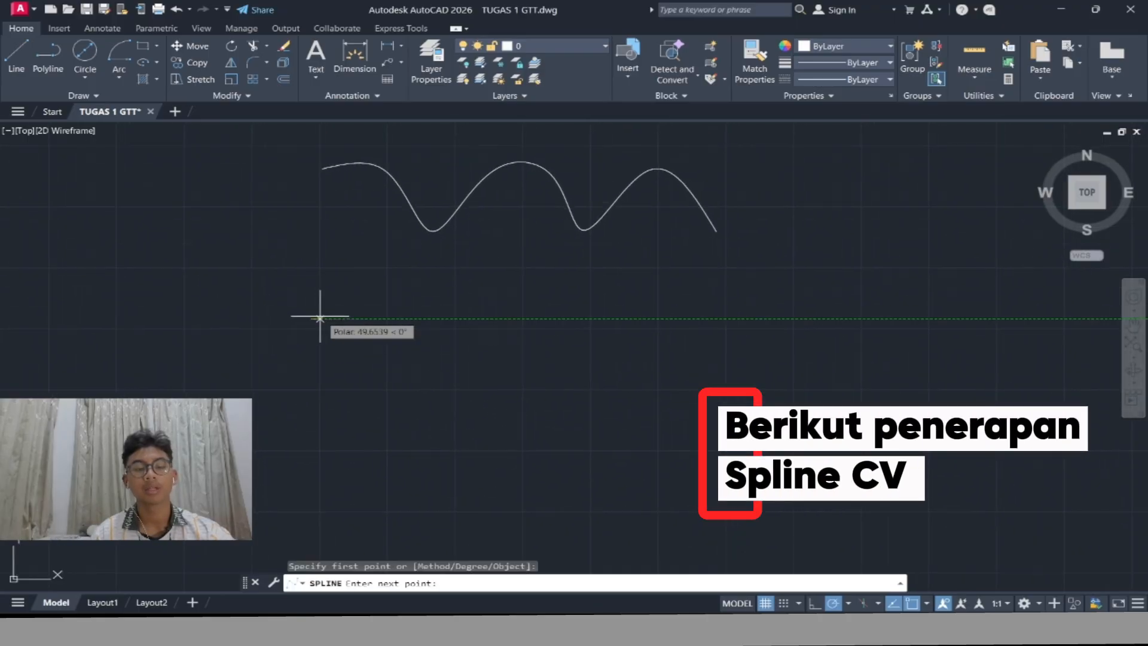
left_click(371, 372)
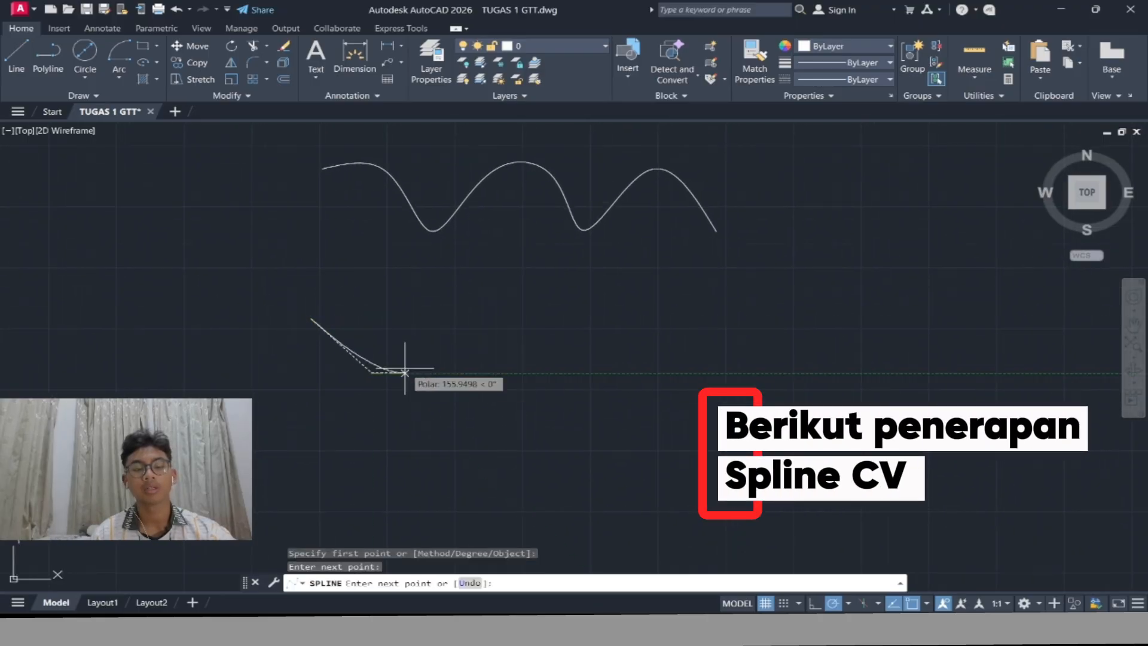
left_click(430, 321)
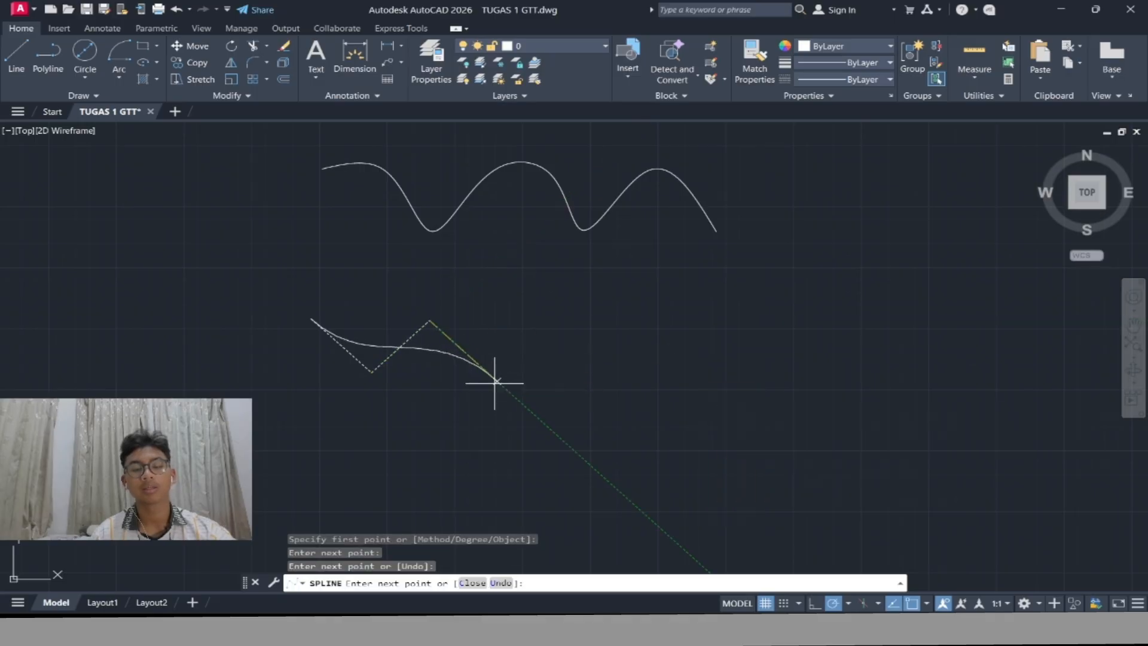
left_click(495, 380)
left_click(559, 326)
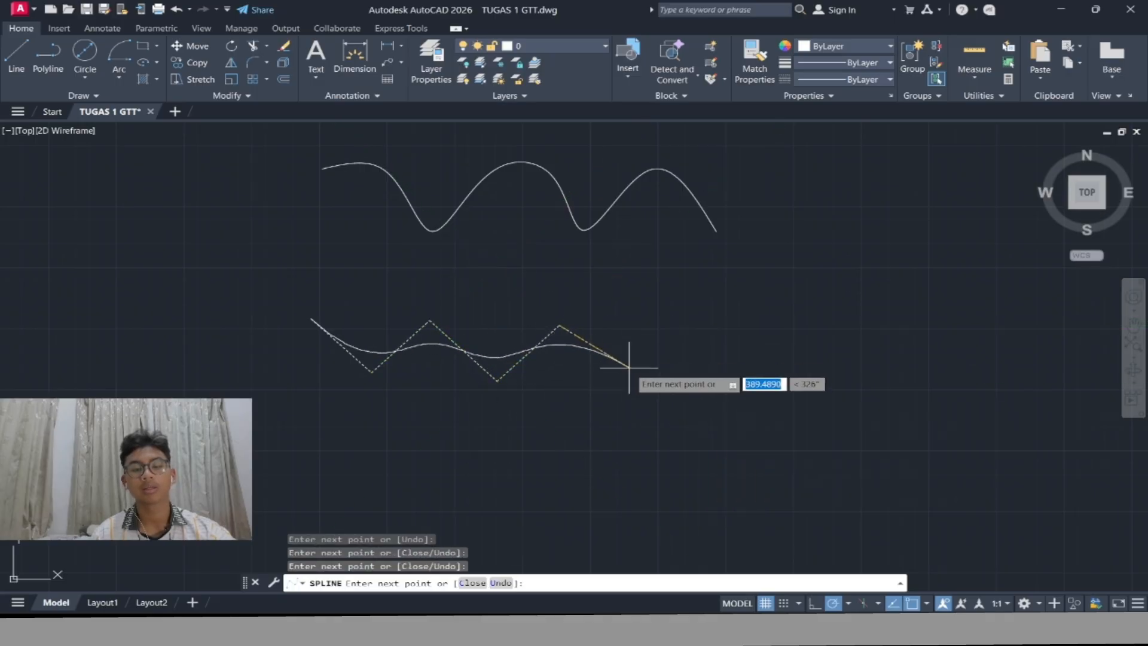
left_click(620, 378)
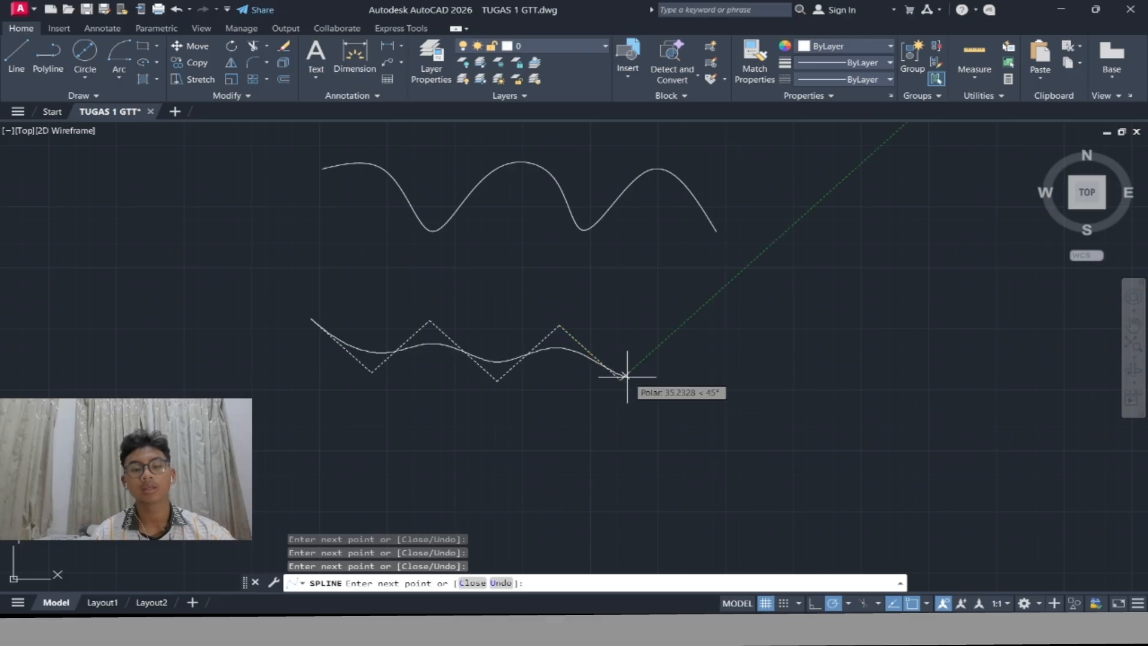
left_click(678, 328)
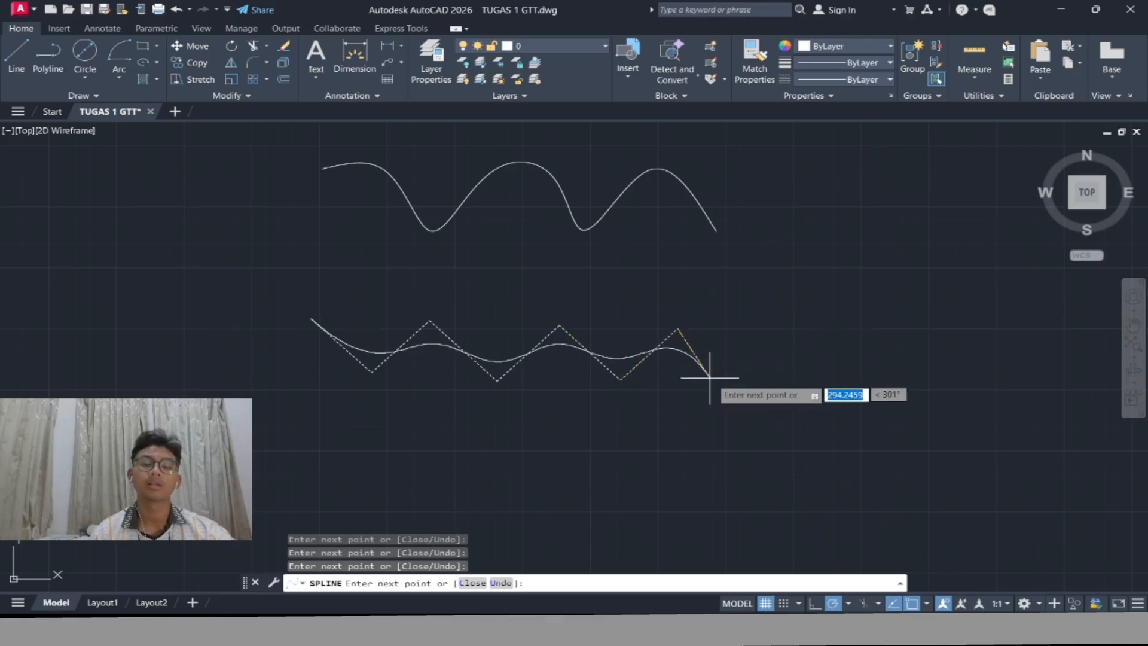
left_click(728, 379)
key("Return")
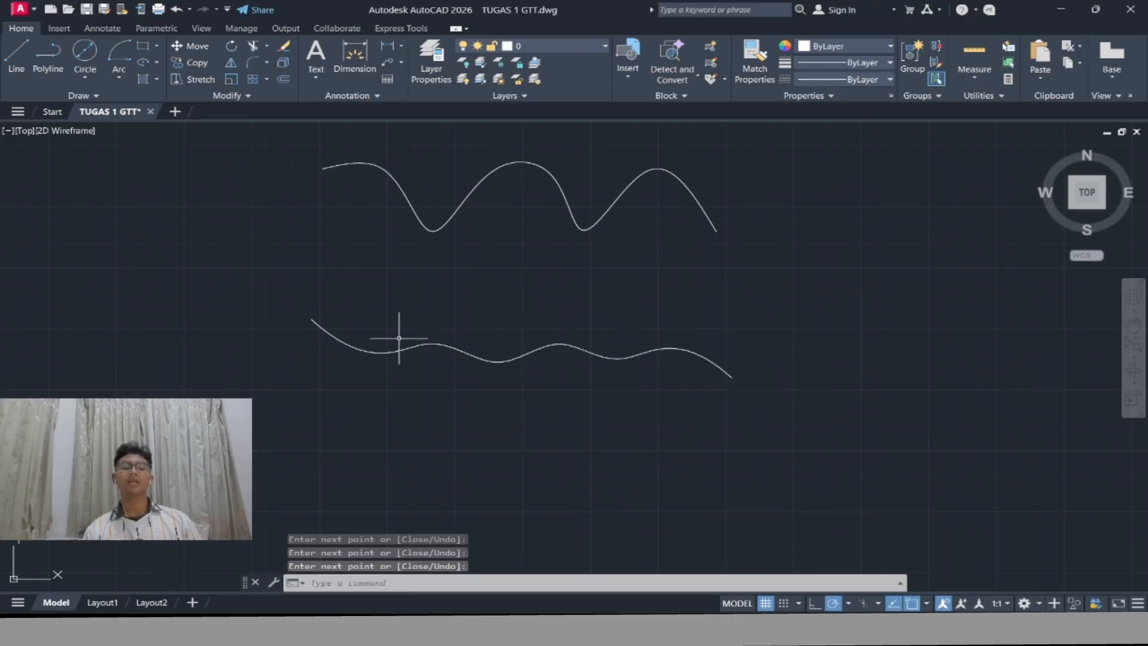
Draw a second Spline Fit curve right of the existing splines, through seven fit points forming three troughs and two crests
left_click(59, 94)
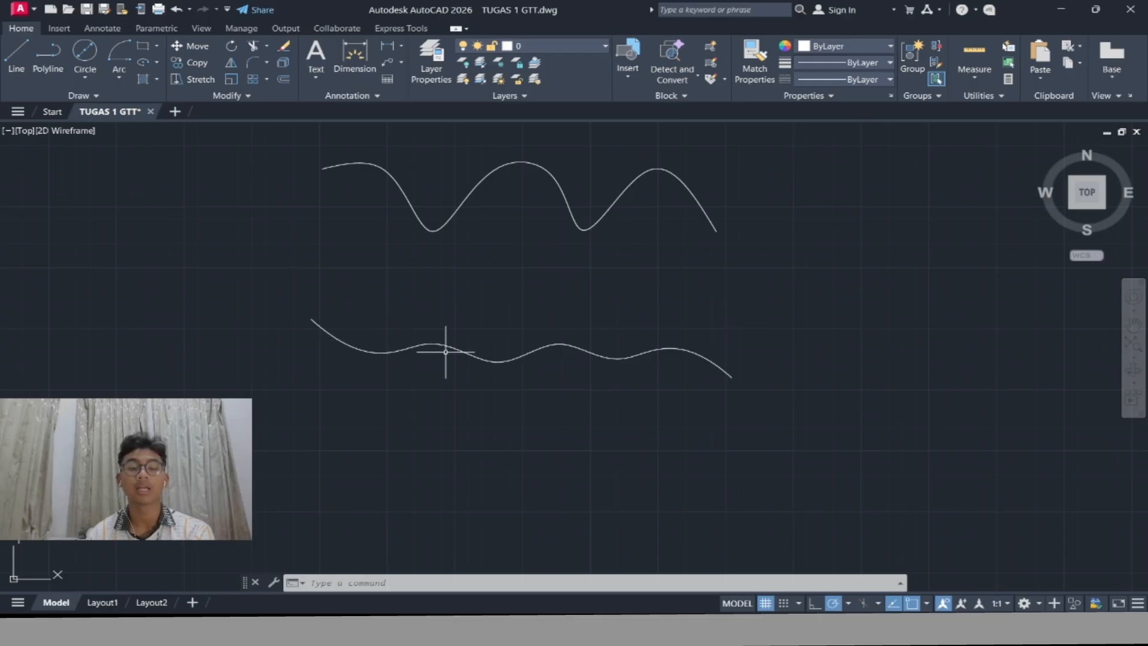
left_click(76, 97)
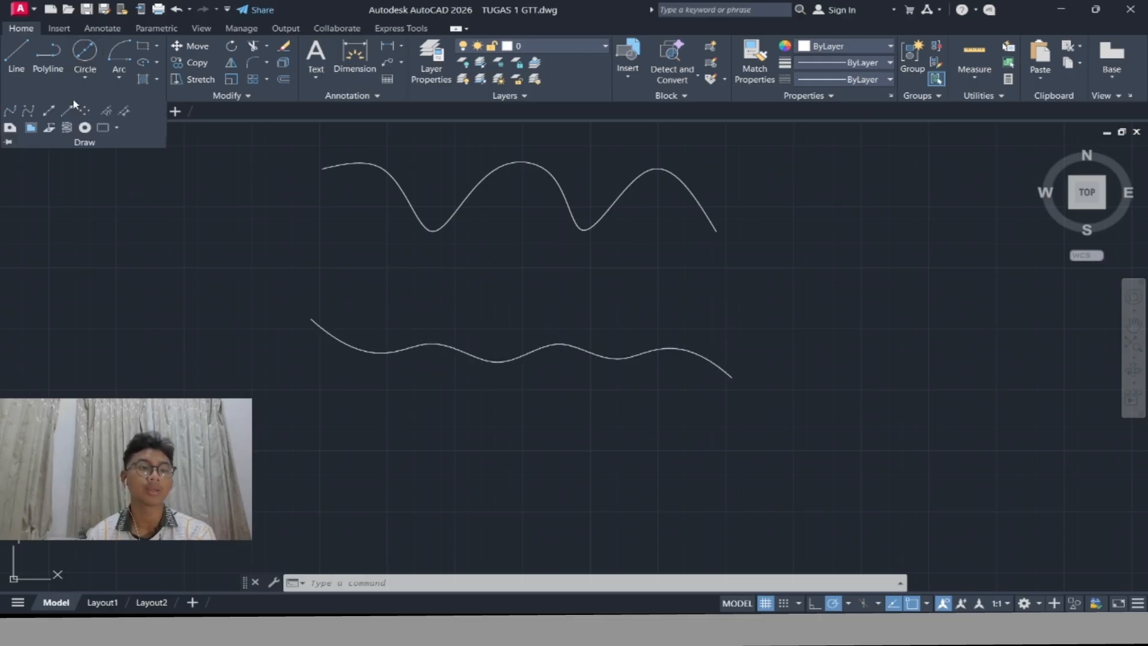
left_click(11, 110)
middle_click_drag(542, 237, 112, 263)
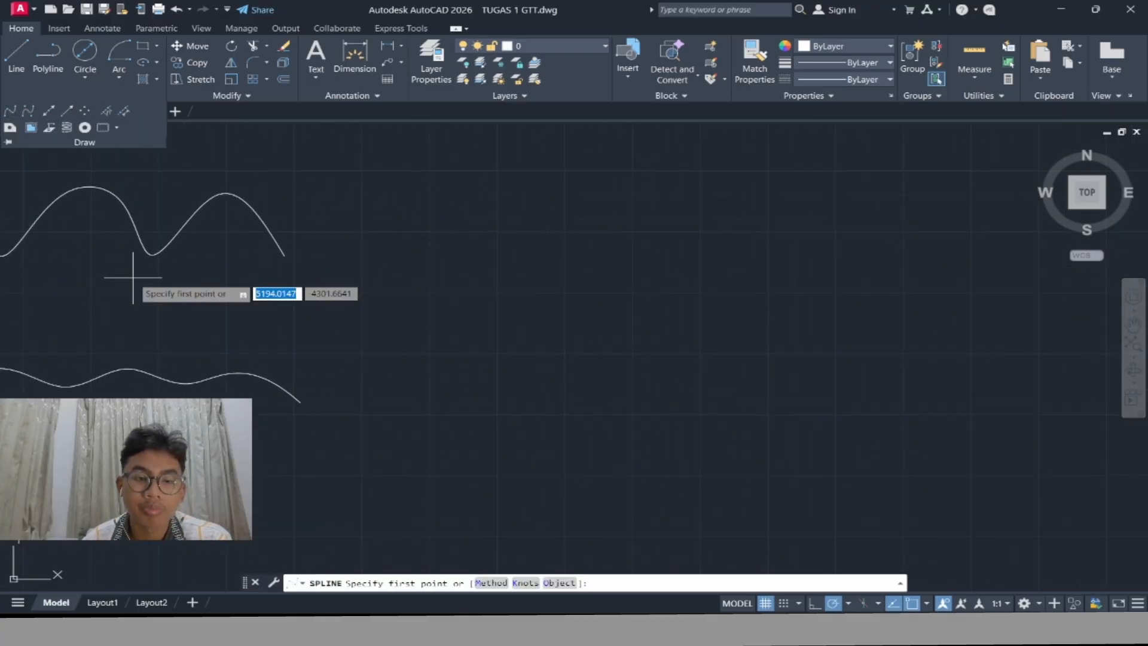
left_click(474, 235)
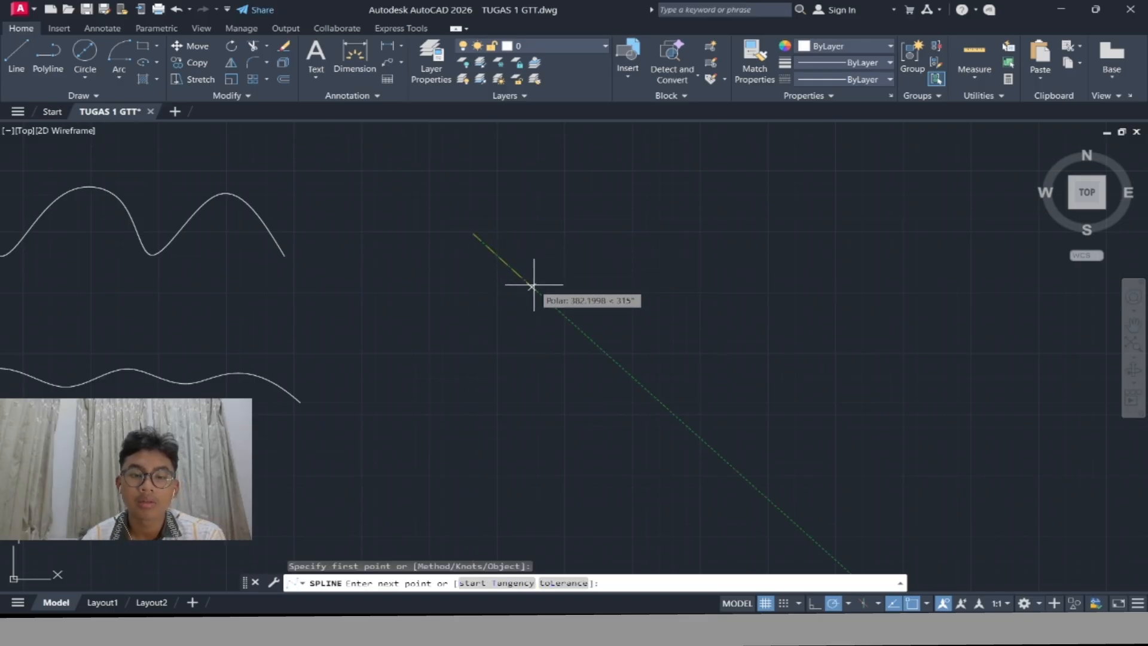
left_click(536, 291)
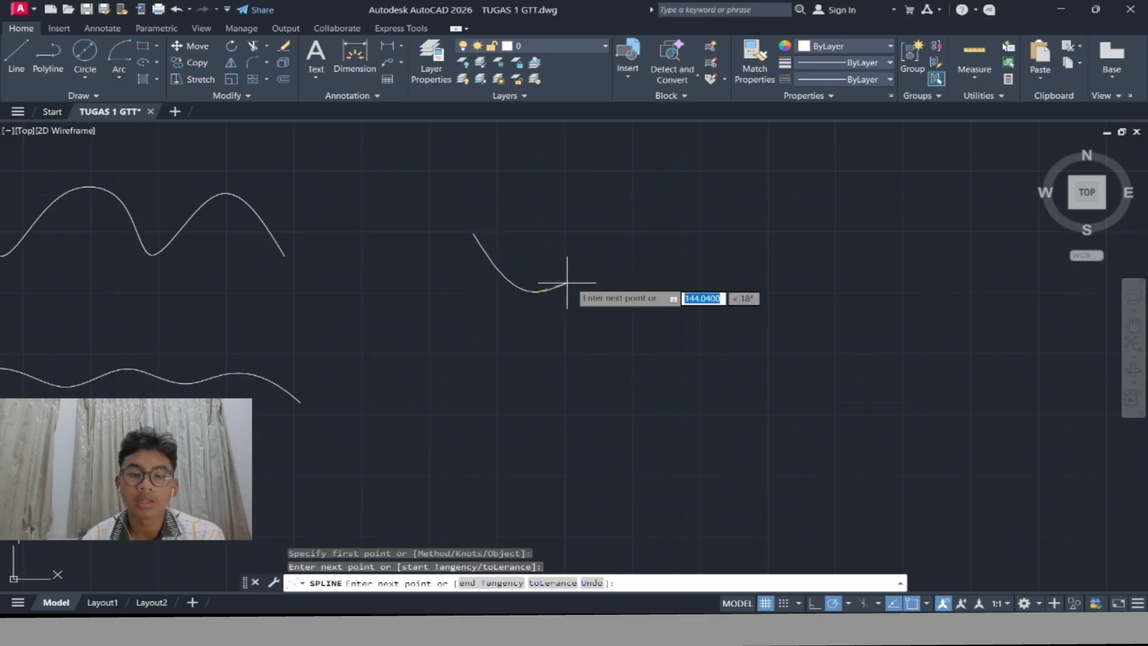
left_click(601, 234)
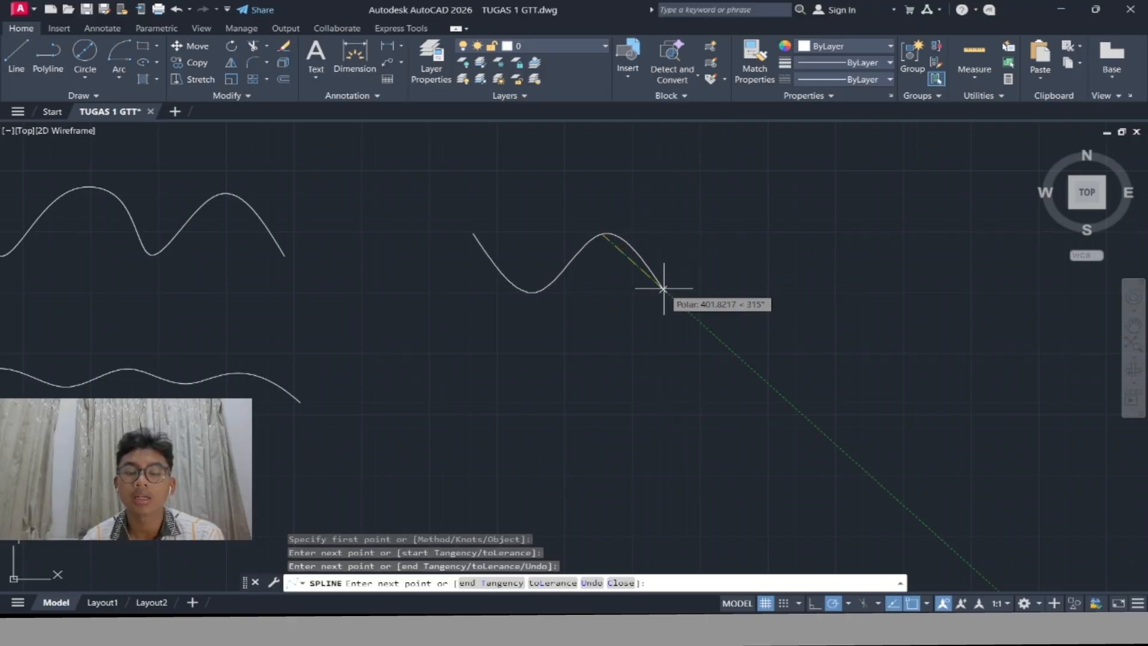
left_click(663, 289)
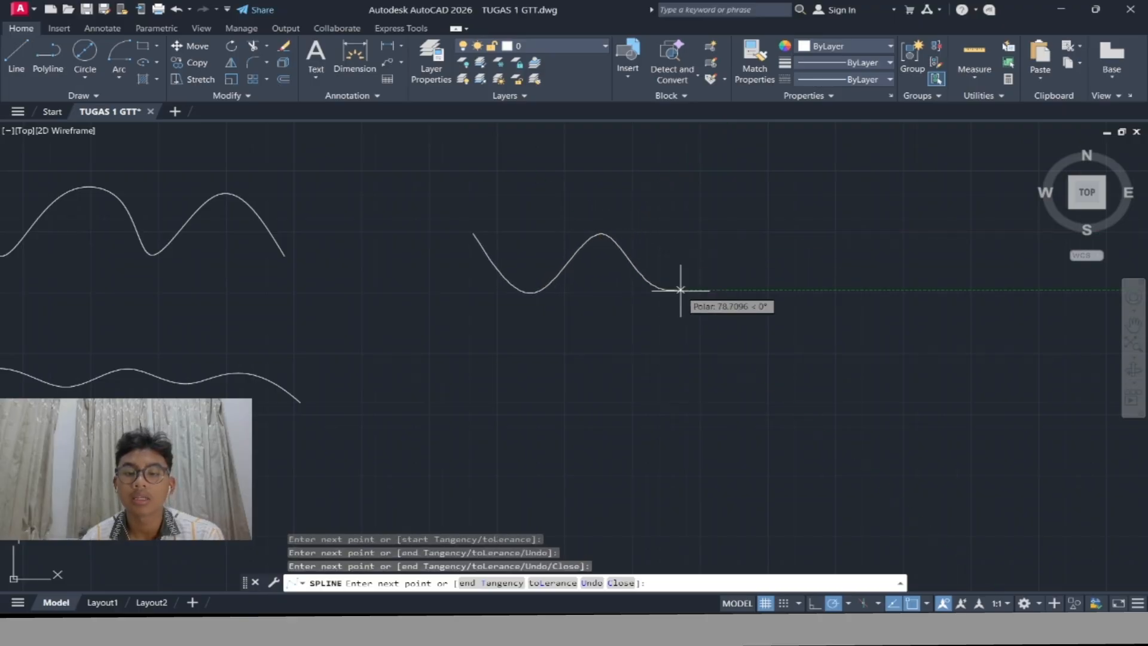
left_click(721, 233)
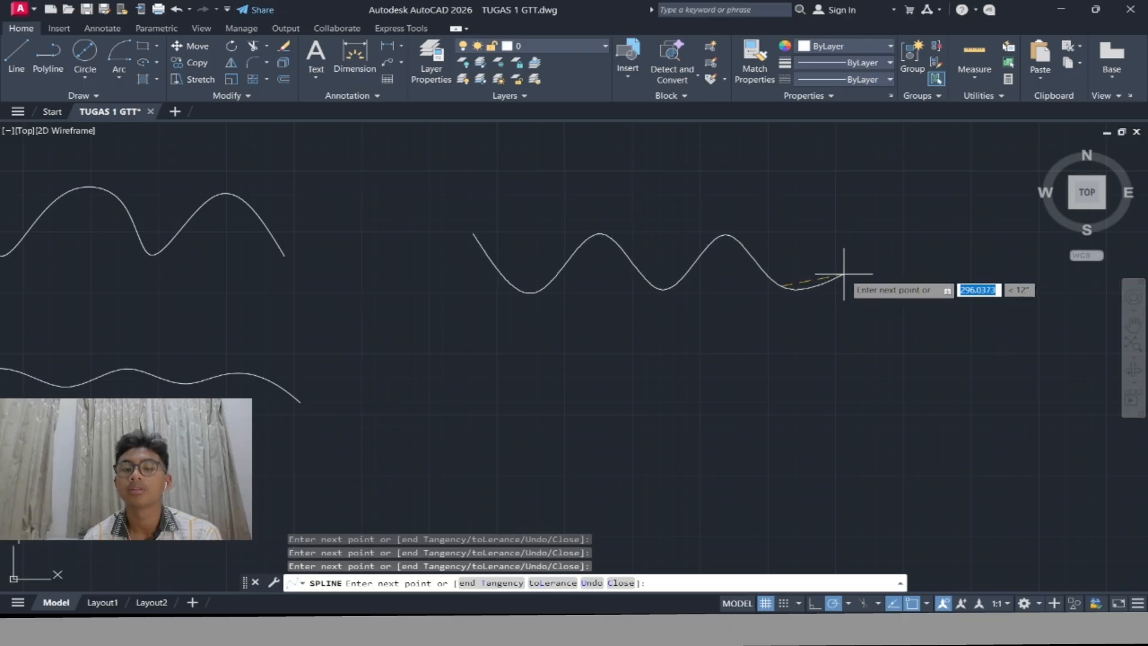
left_click(838, 233)
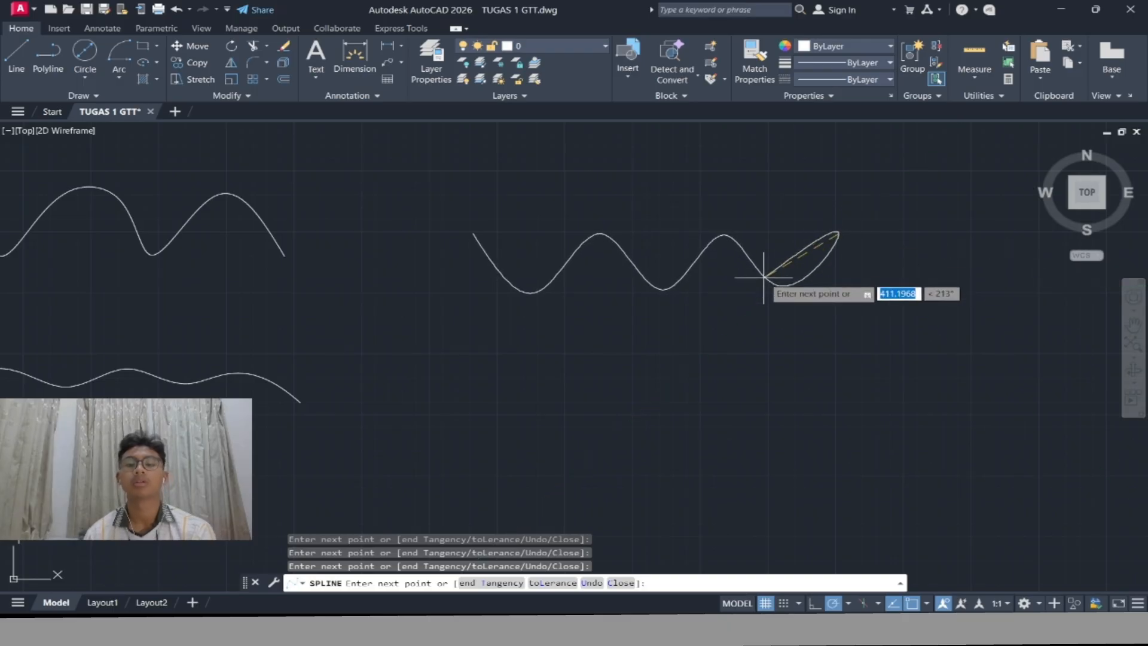
key("Return")
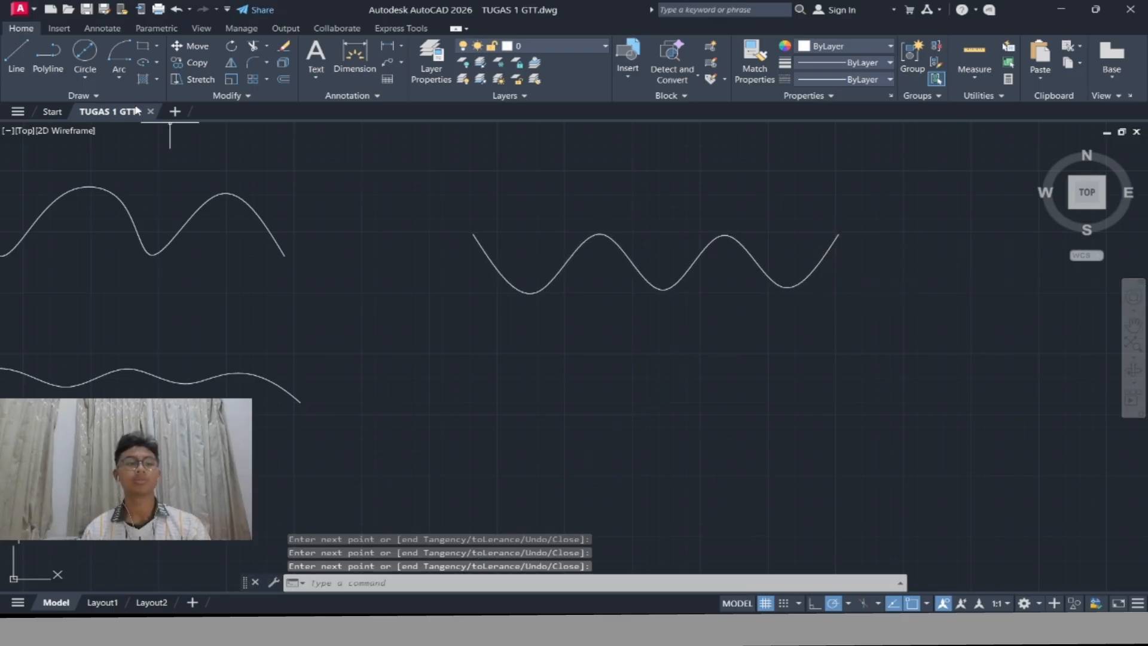
Draw a second Spline CV curve below the new fit spline, using seven control vertices in a zigzag of roughly the same width
left_click(112, 97)
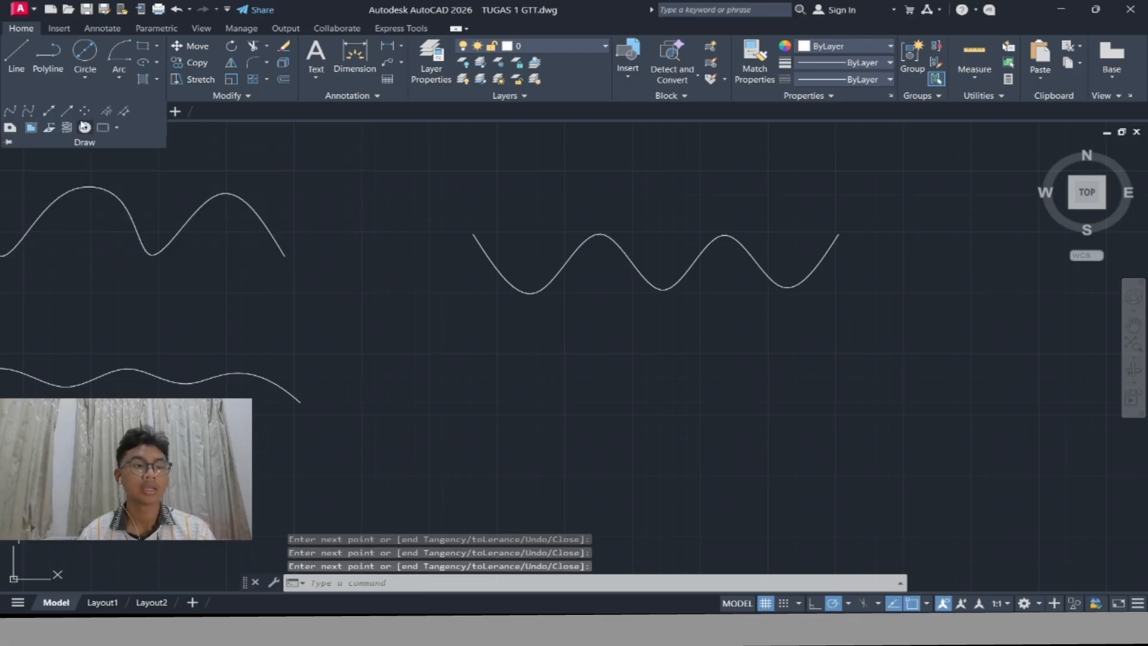
left_click(27, 111)
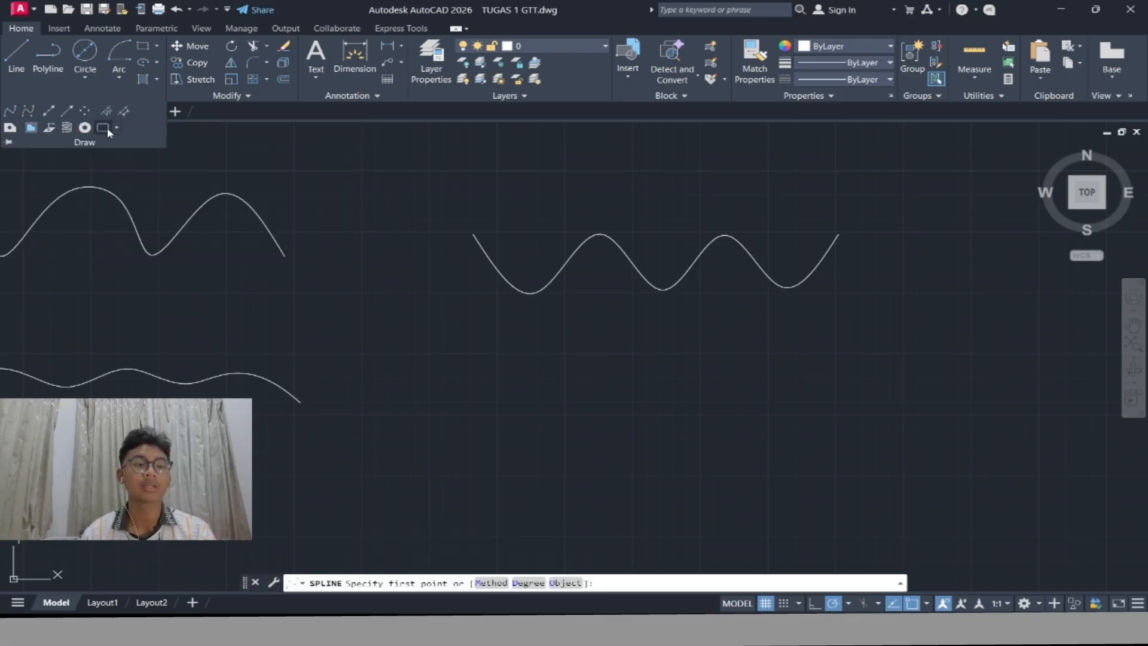
left_click(468, 361)
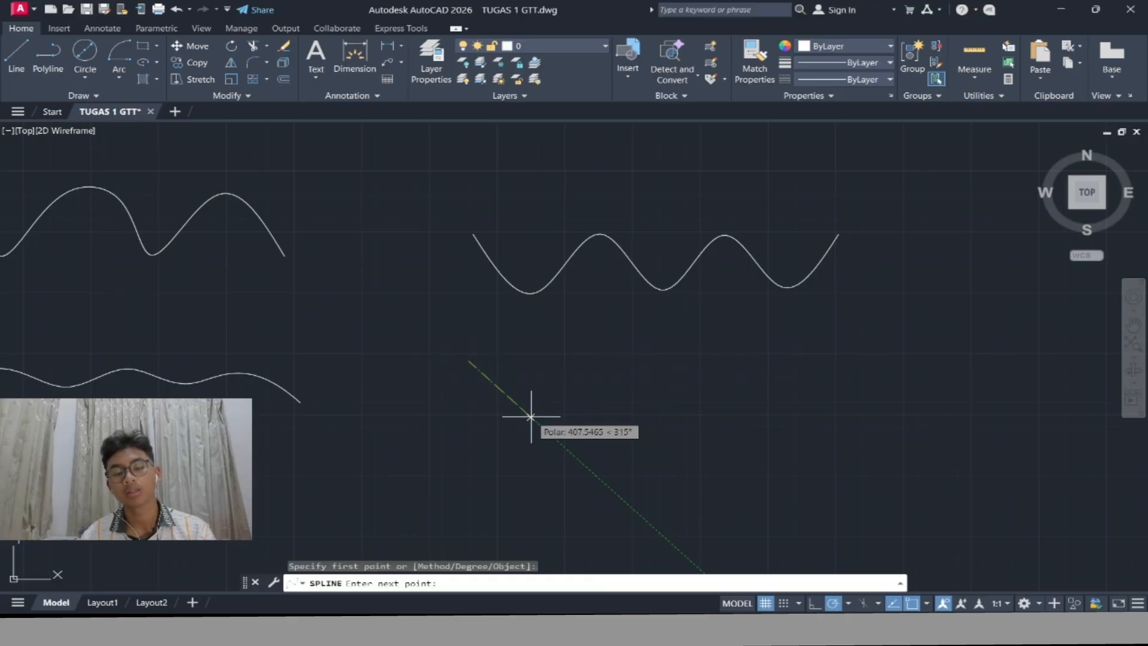
left_click(536, 419)
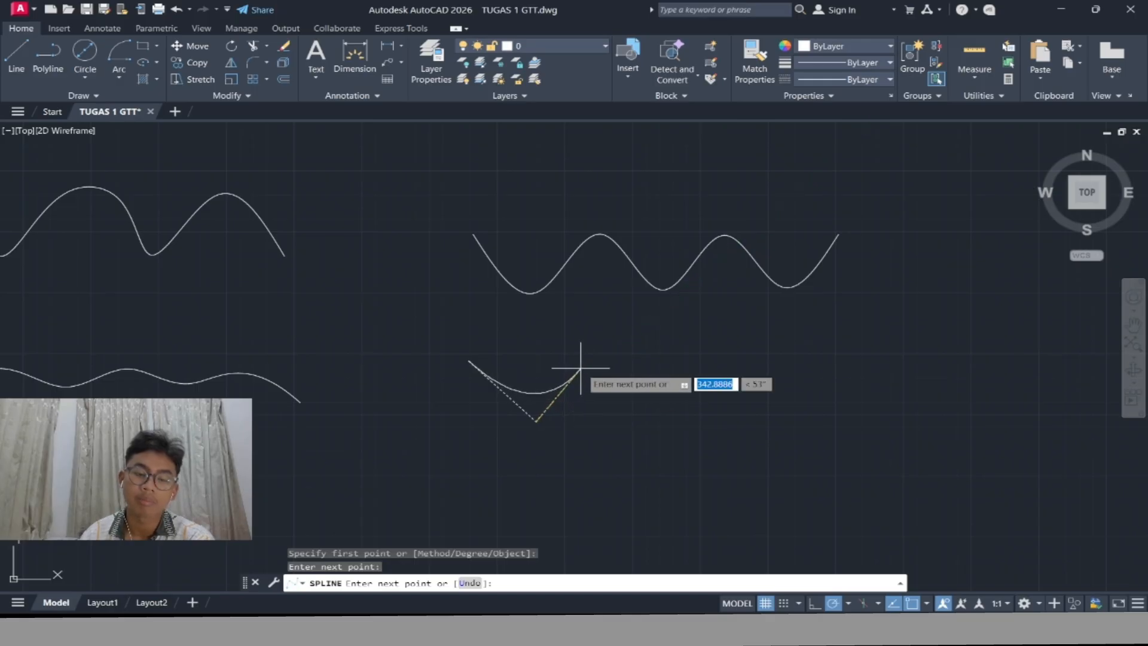
left_click(585, 365)
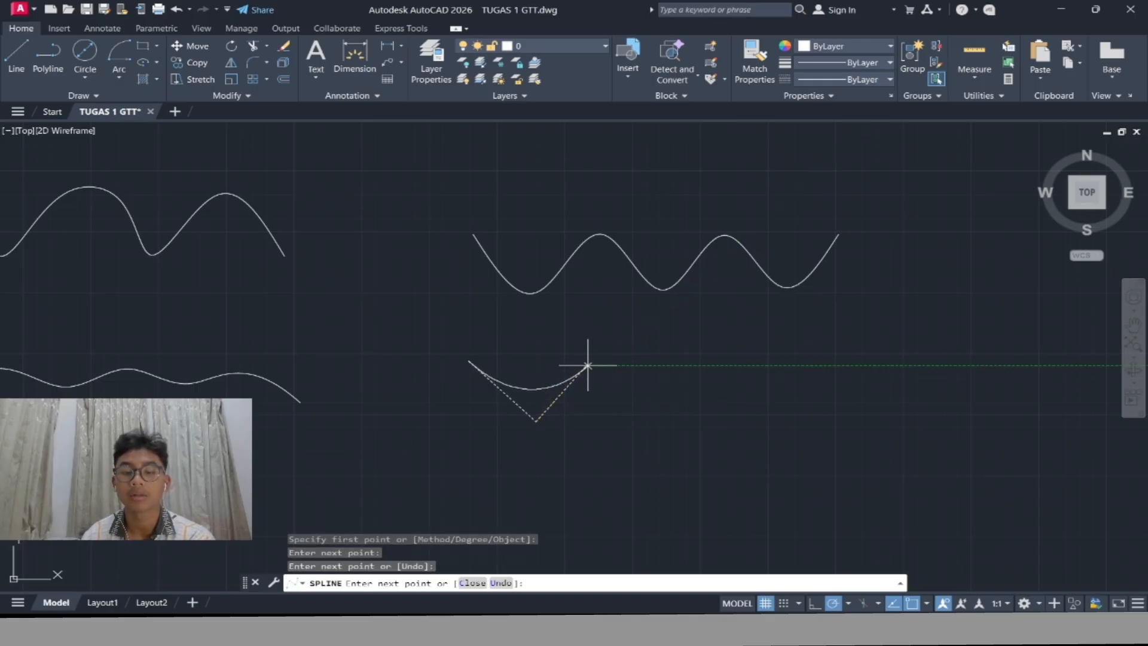
left_click(644, 417)
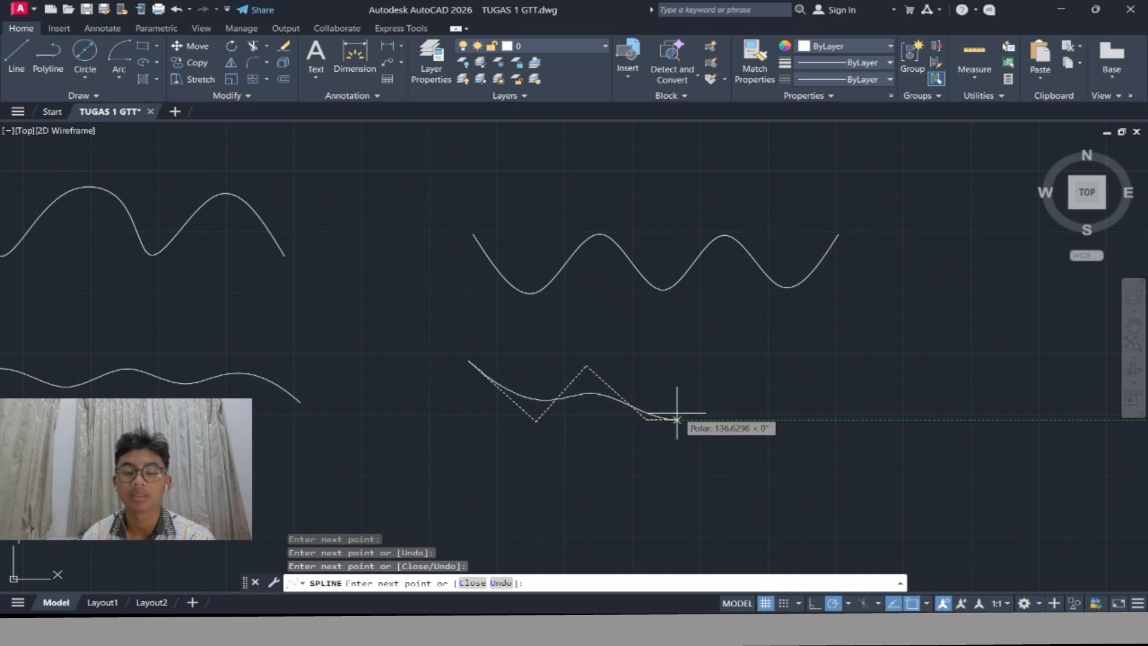
left_click(717, 357)
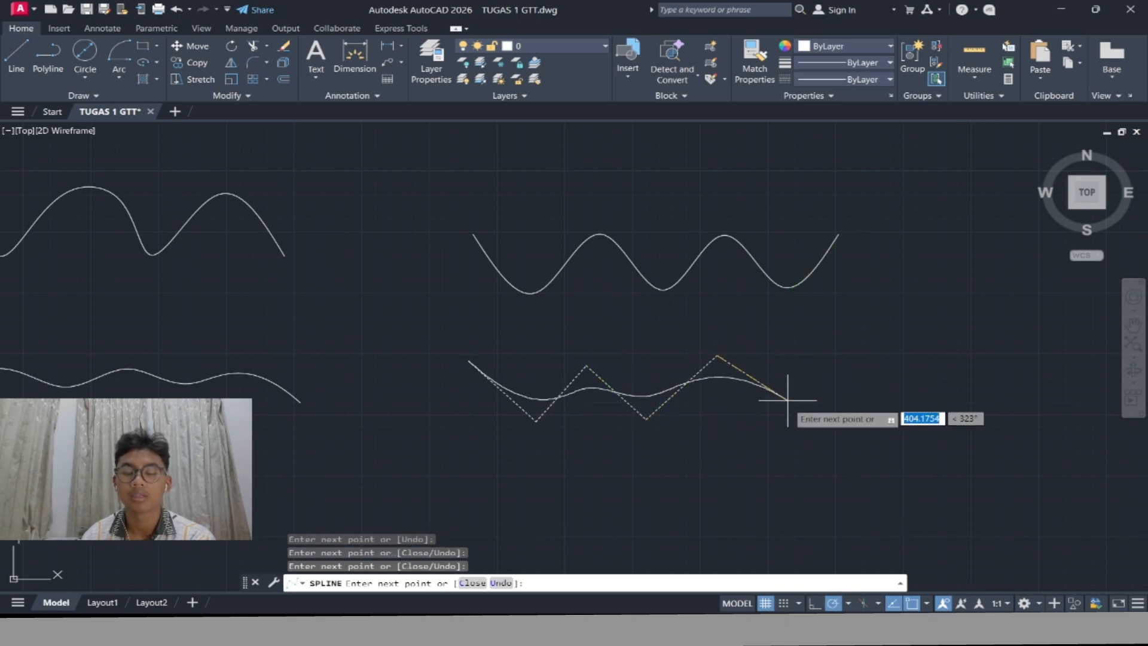
left_click(801, 430)
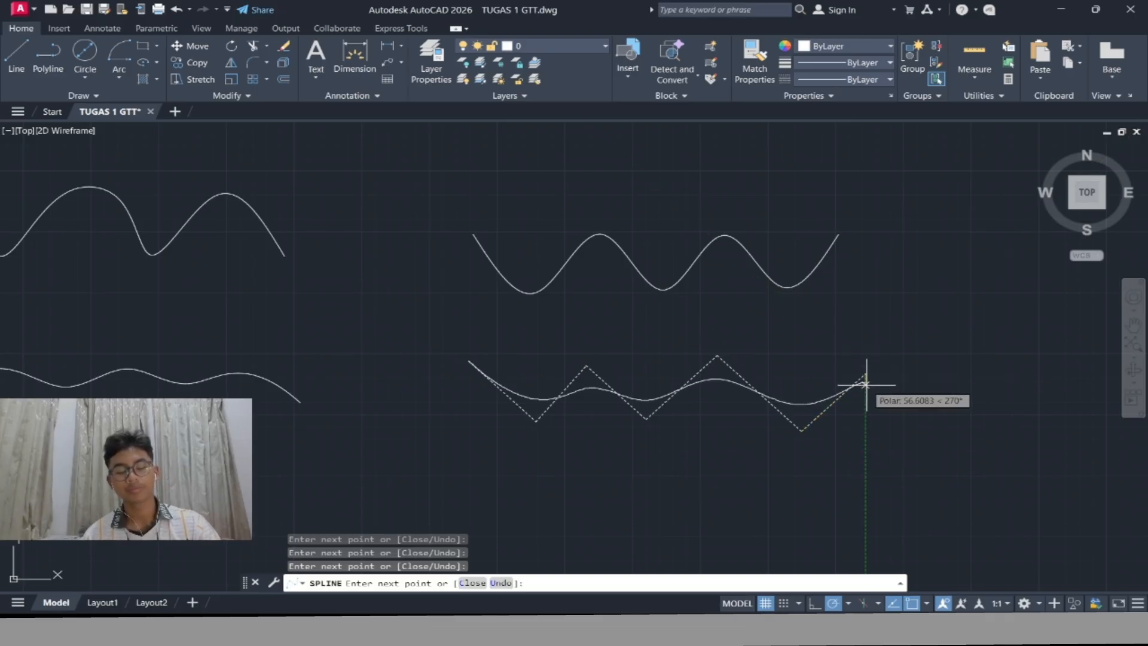
left_click(860, 380)
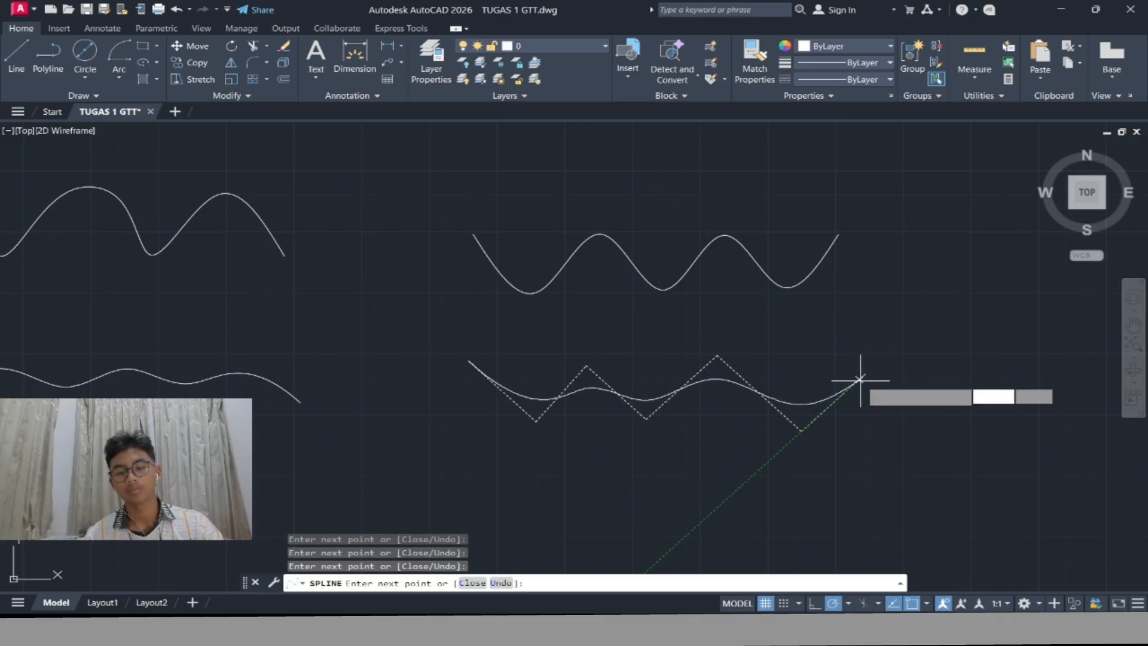
key("Return")
scroll(840, 359, "down", 5)
middle_click_drag(841, 357, 756, 379)
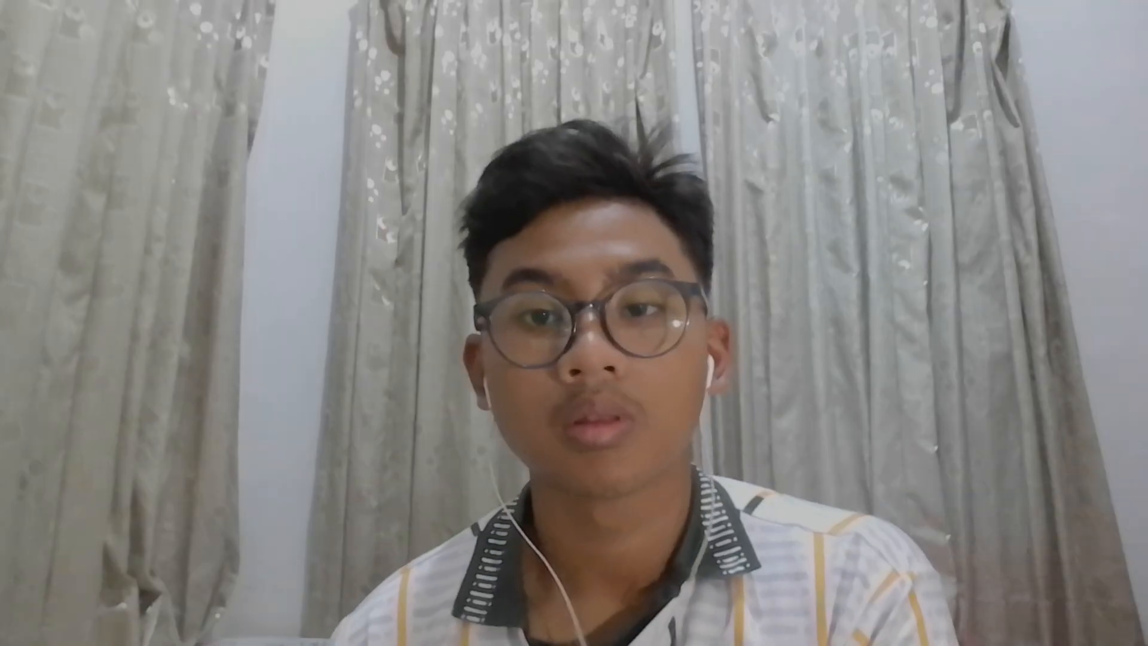